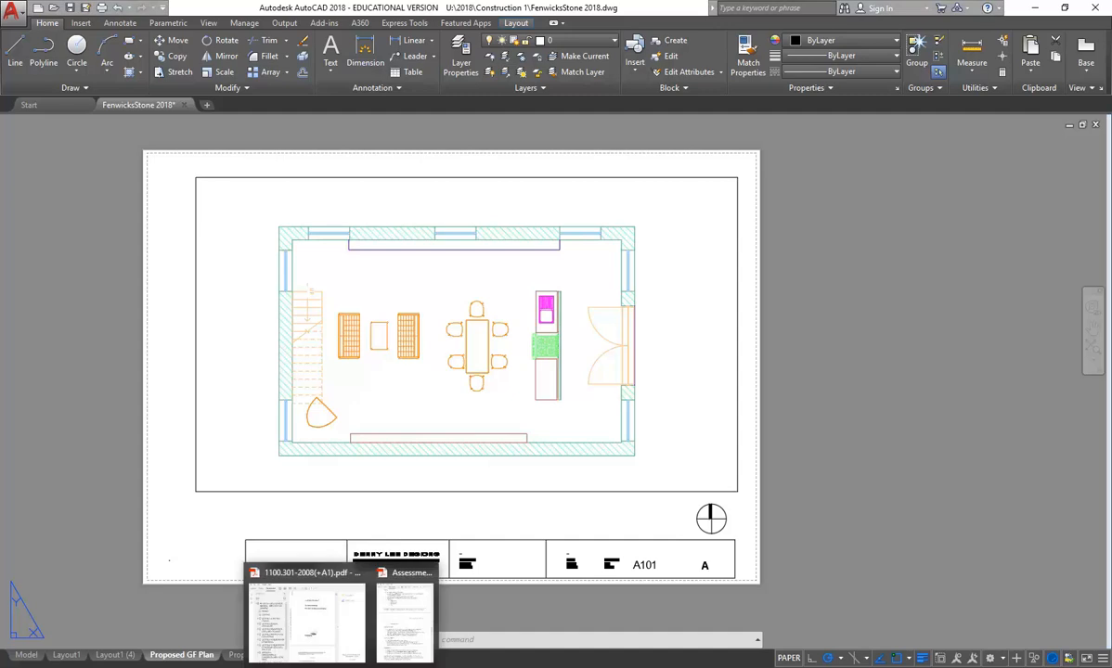
Switch to the assessment guide PDF in Acrobat Reader and examine the Drawing Schedule task in the Documentation and detailing section.
left_click(399, 628)
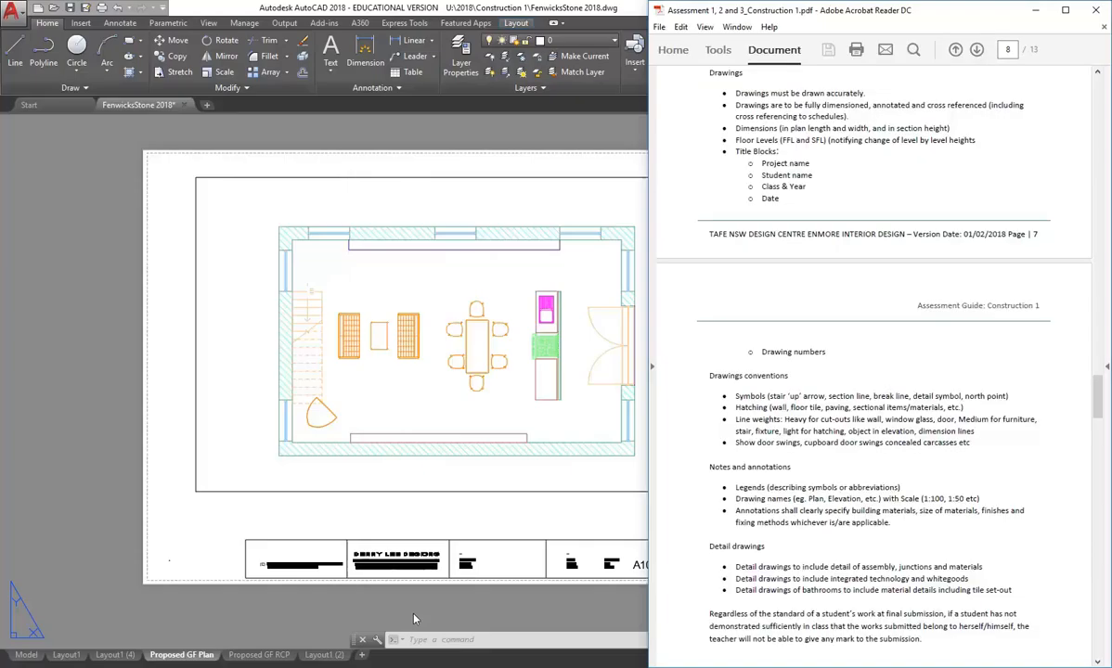
left_click_drag(643, 495, 409, 492)
scroll(659, 338, "up", 5)
scroll(659, 334, "up", 8)
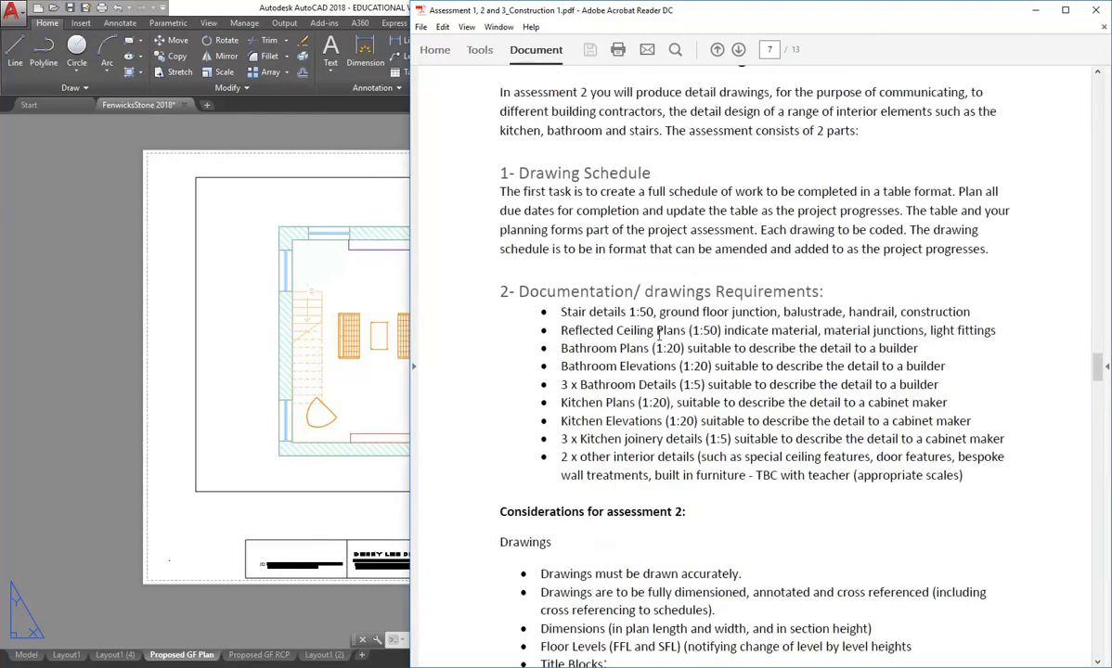
scroll(583, 197, "down", 3)
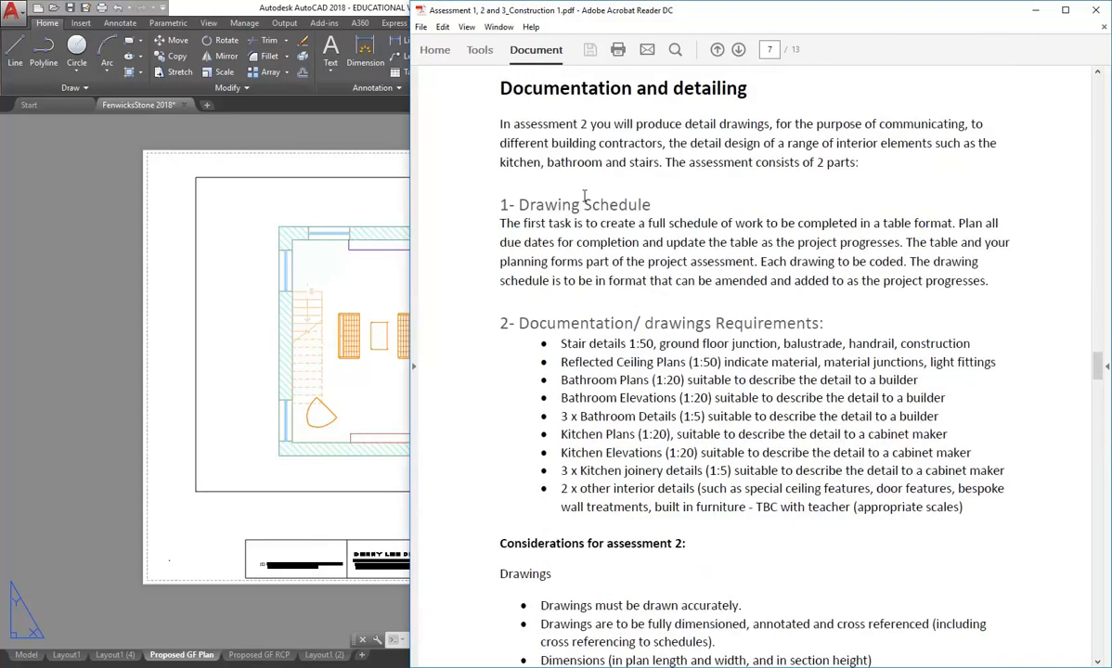
mouse_move(501, 207)
left_mouse_down()
mouse_move(733, 226)
mouse_move(989, 281)
left_mouse_up()
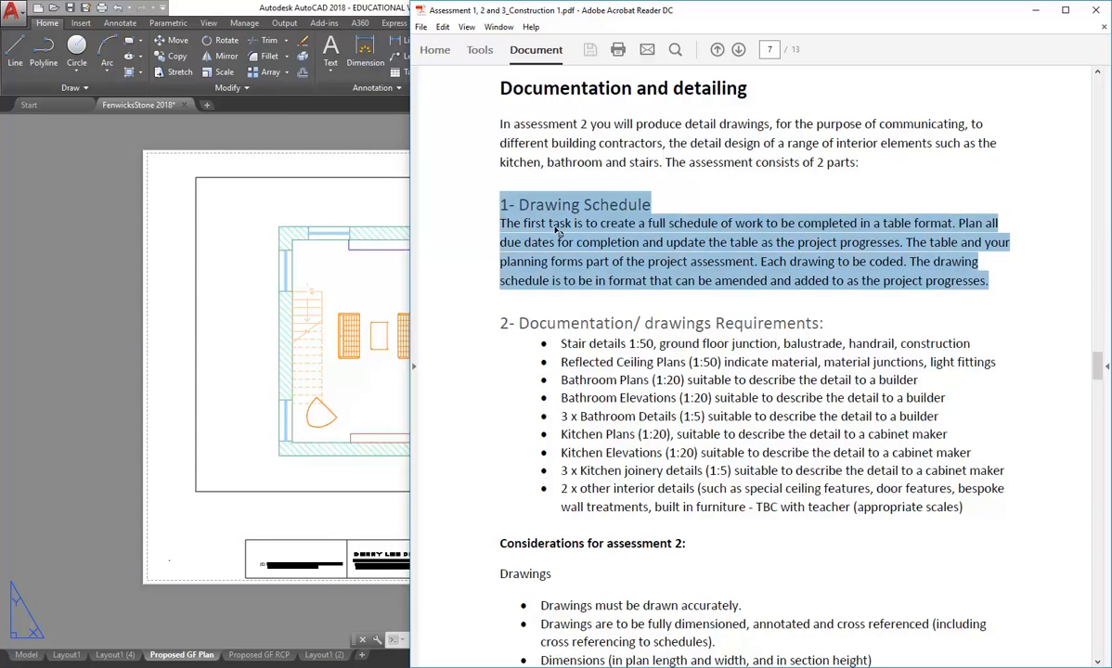
left_click(550, 224)
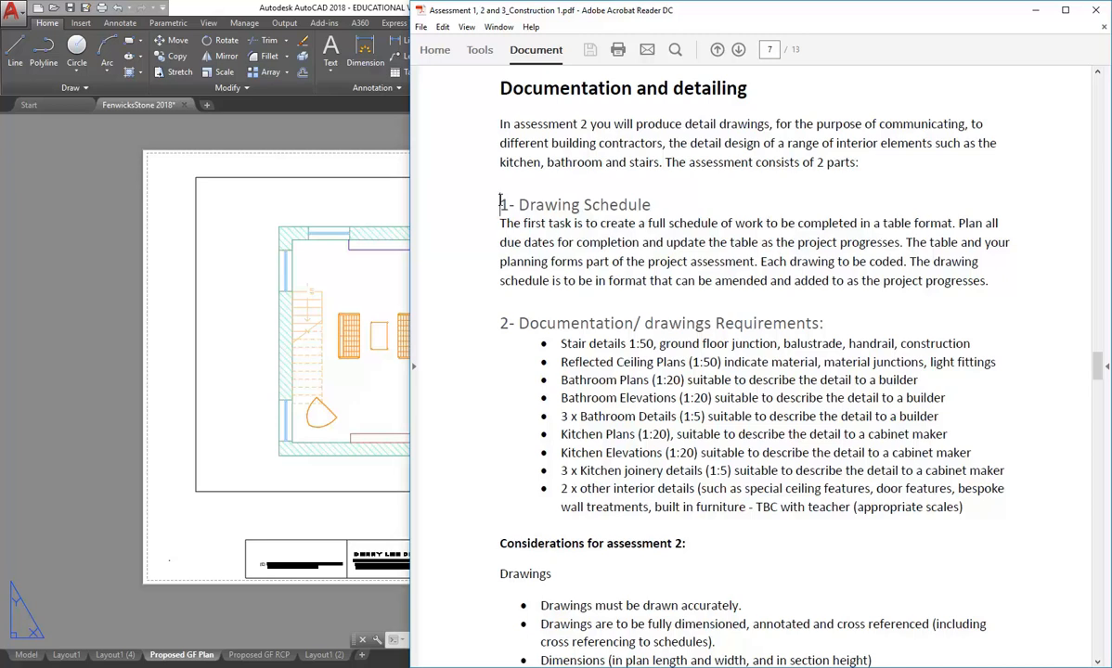
left_click_drag(662, 206, 523, 207)
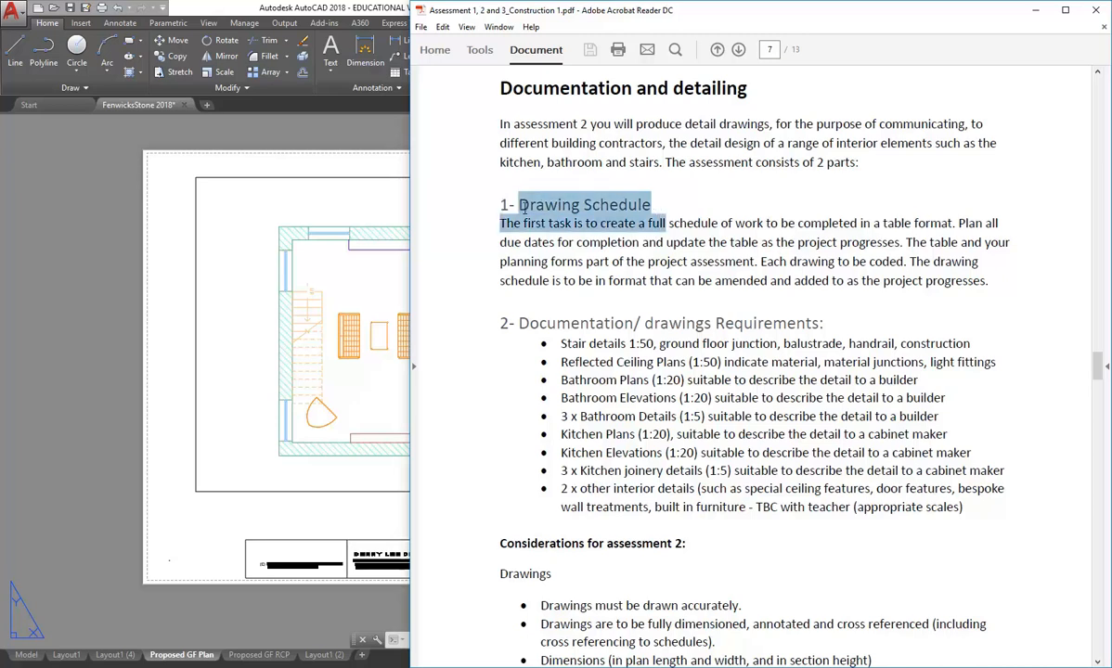
left_click(562, 206)
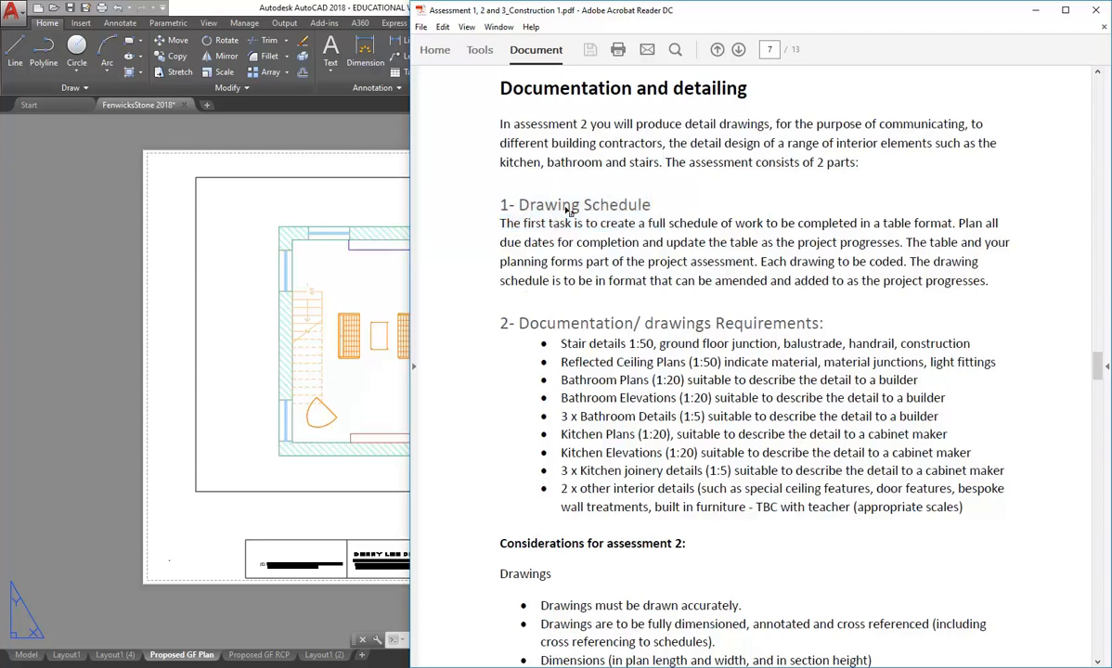
mouse_move(658, 204)
left_mouse_down()
mouse_move(517, 204)
mouse_move(473, 191)
left_mouse_up()
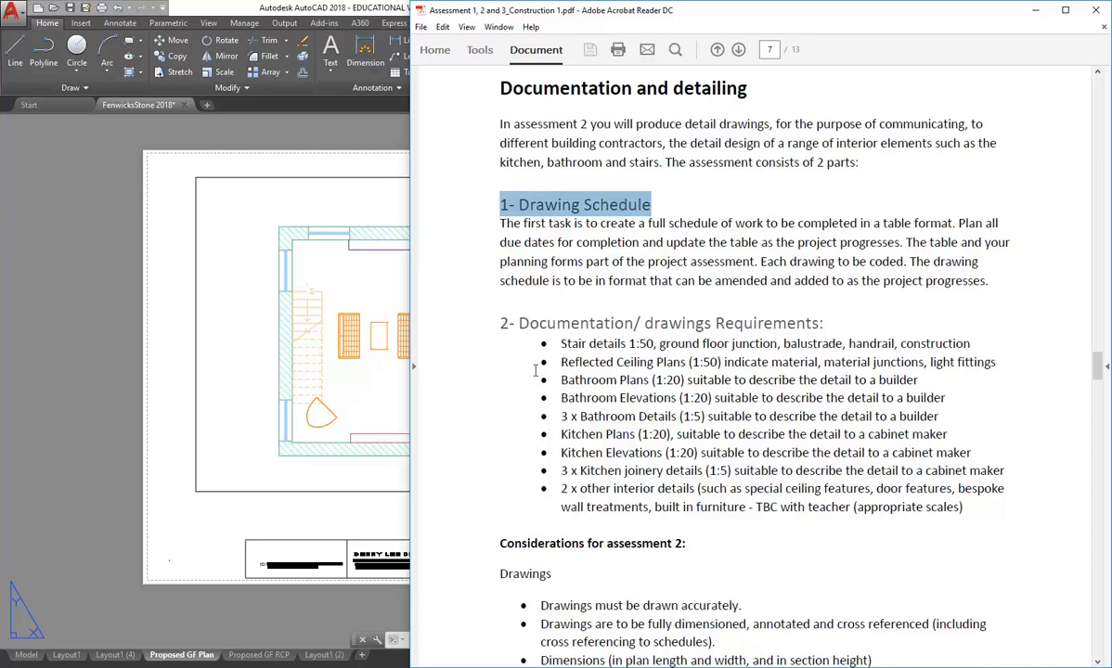
Switch back to AutoCAD and examine the existing sheets Layout1, Layout1 (4) and Proposed GF Plan.
mouse_move(181, 659)
left_click(182, 656)
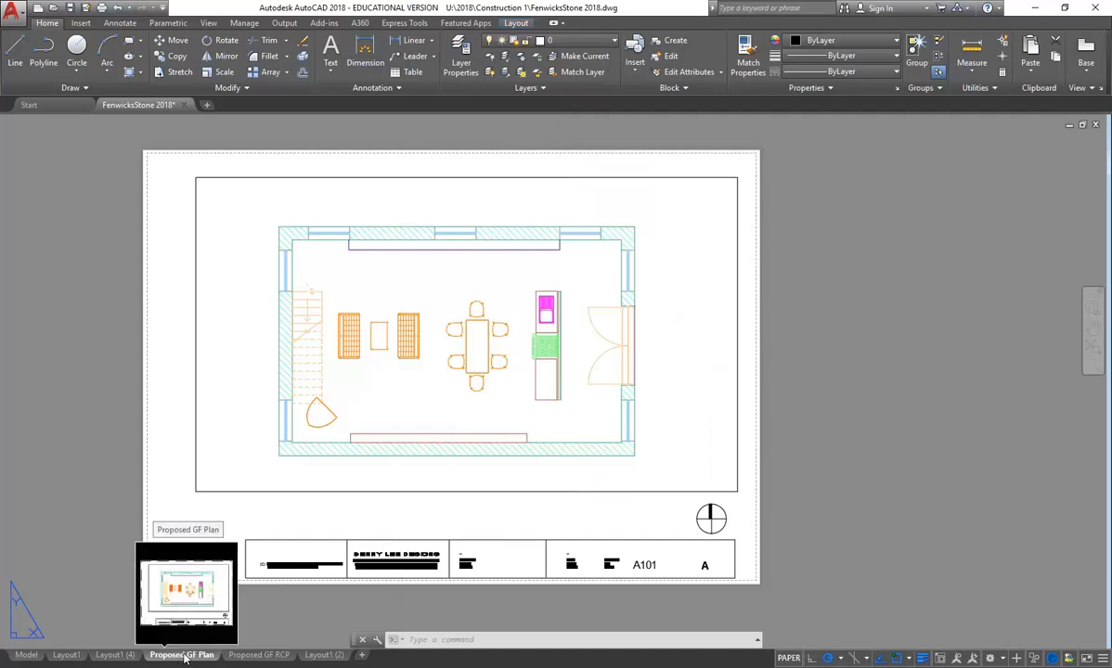
left_click(113, 655)
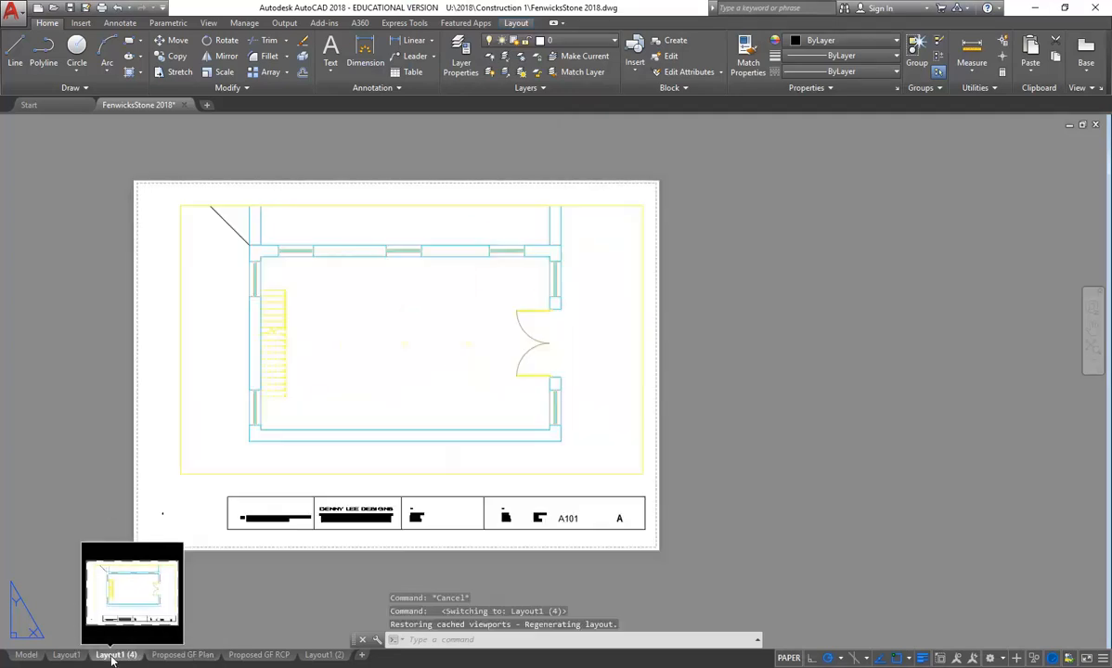
left_click(67, 655)
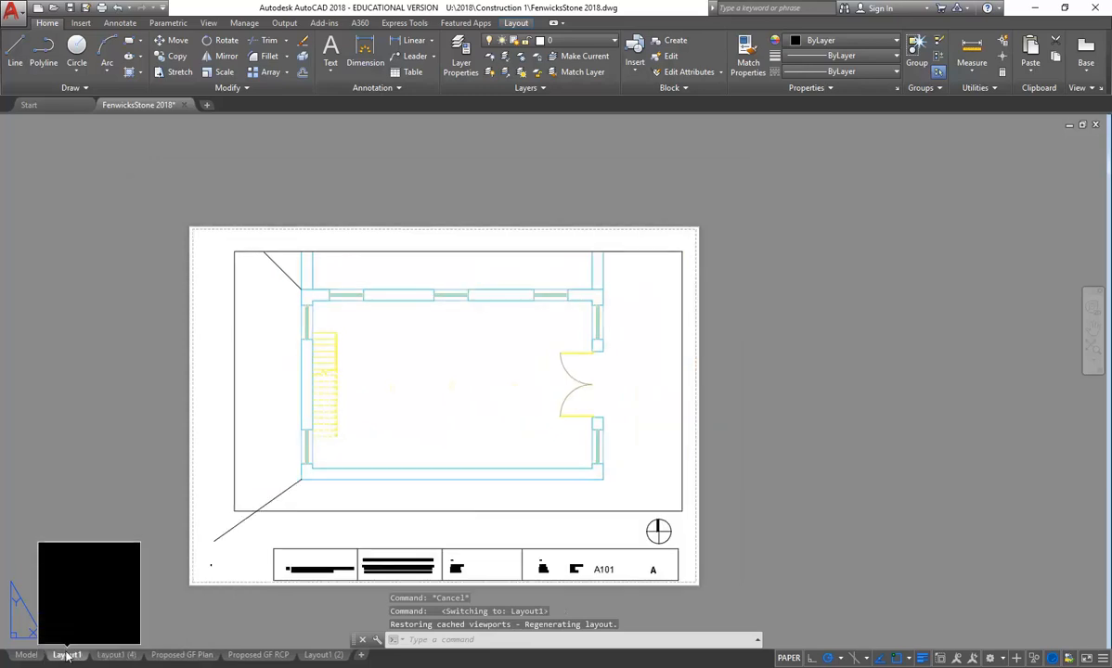
left_click(113, 655)
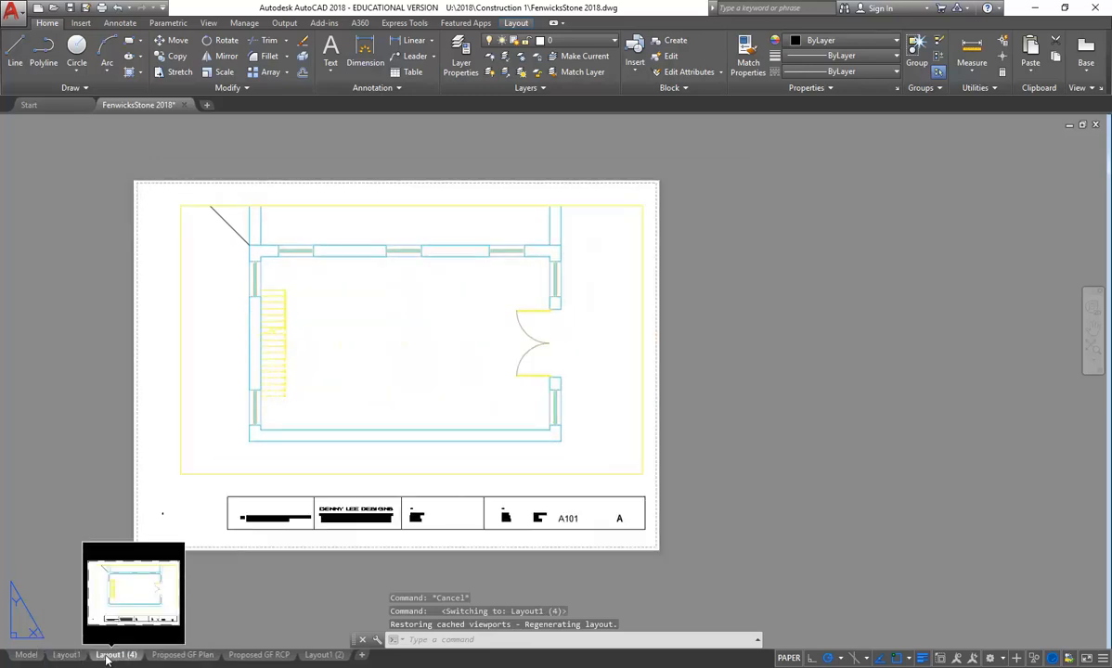
left_click(66, 655)
left_click(113, 655)
left_click(172, 655)
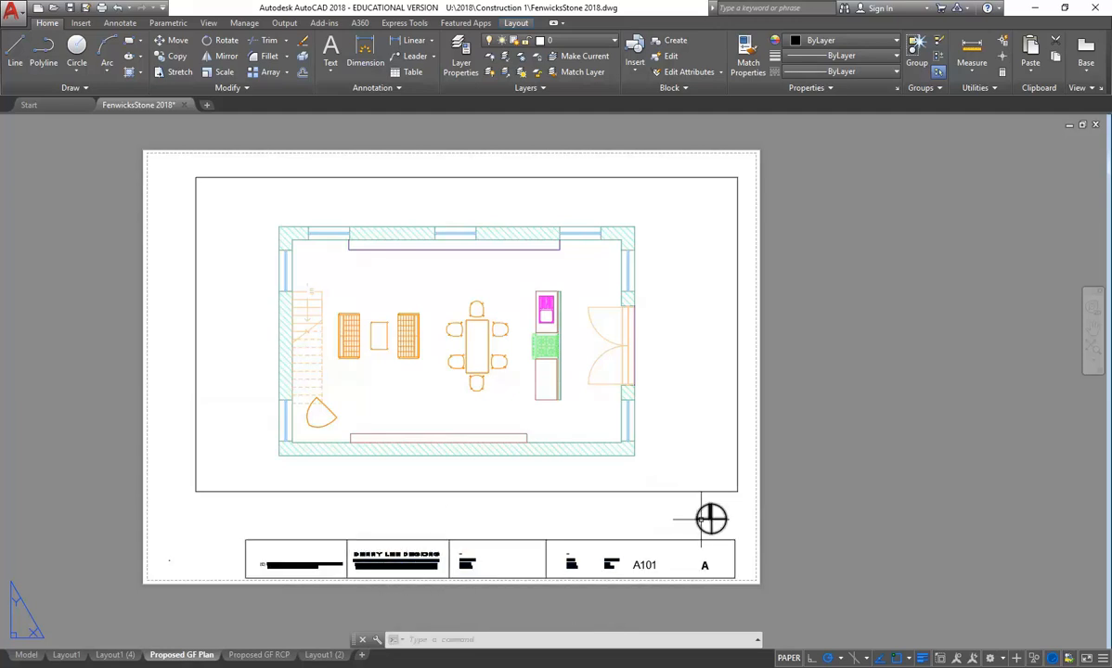
Create a copy of the Proposed GF Plan layout and place it before Layout1.
mouse_move(186, 660)
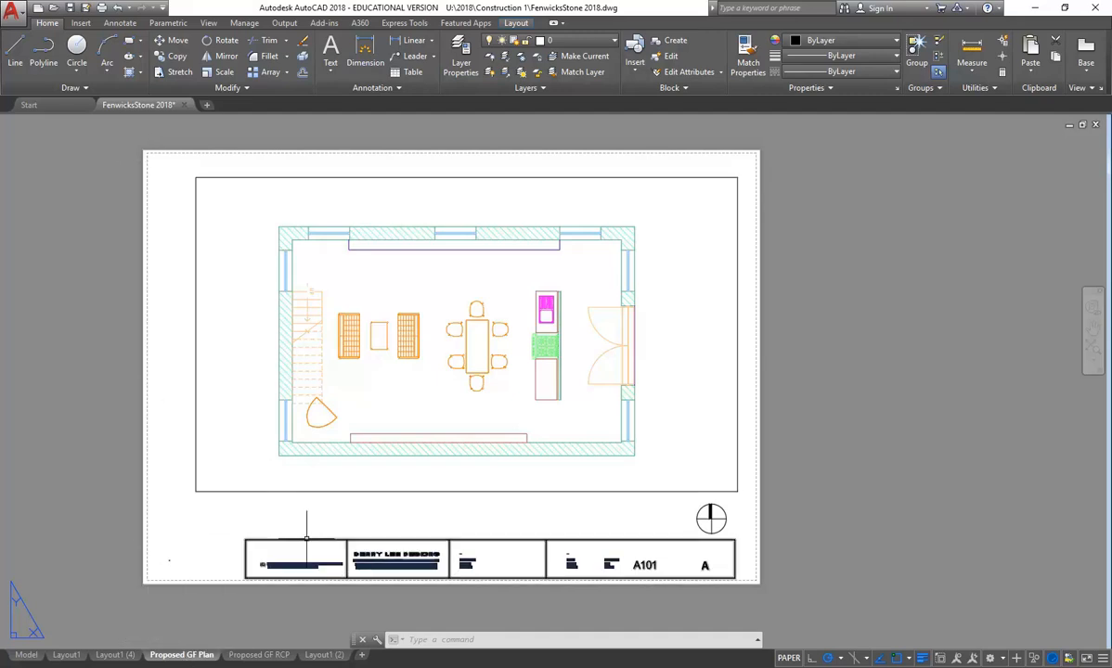
right_click(184, 656)
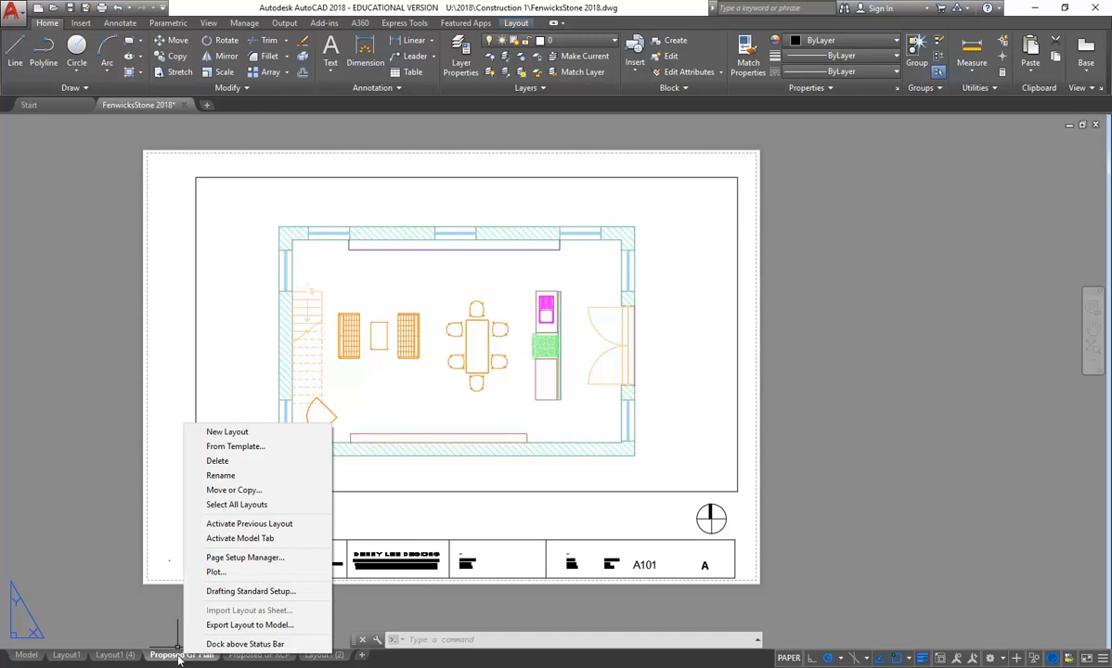
left_click(238, 490)
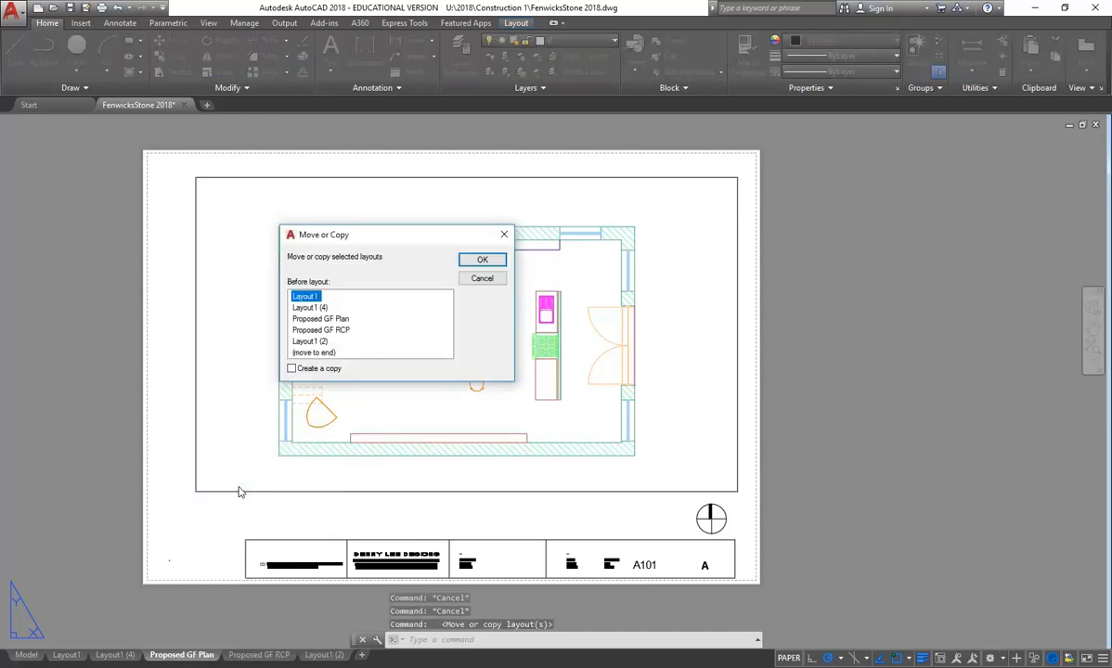
left_click(291, 368)
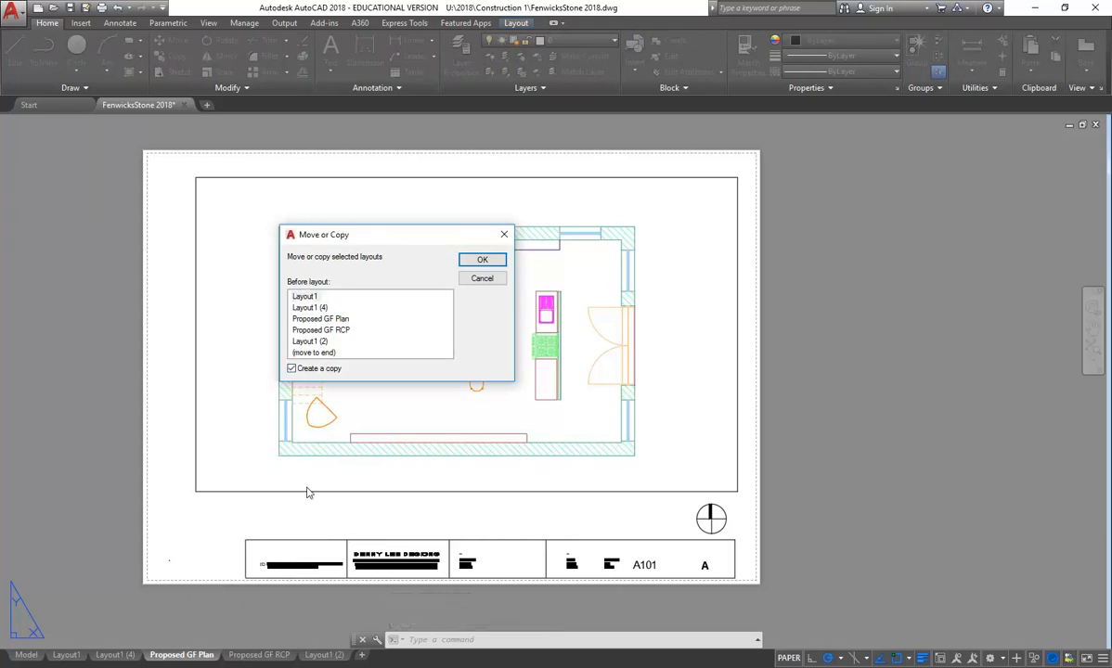
left_click(306, 297)
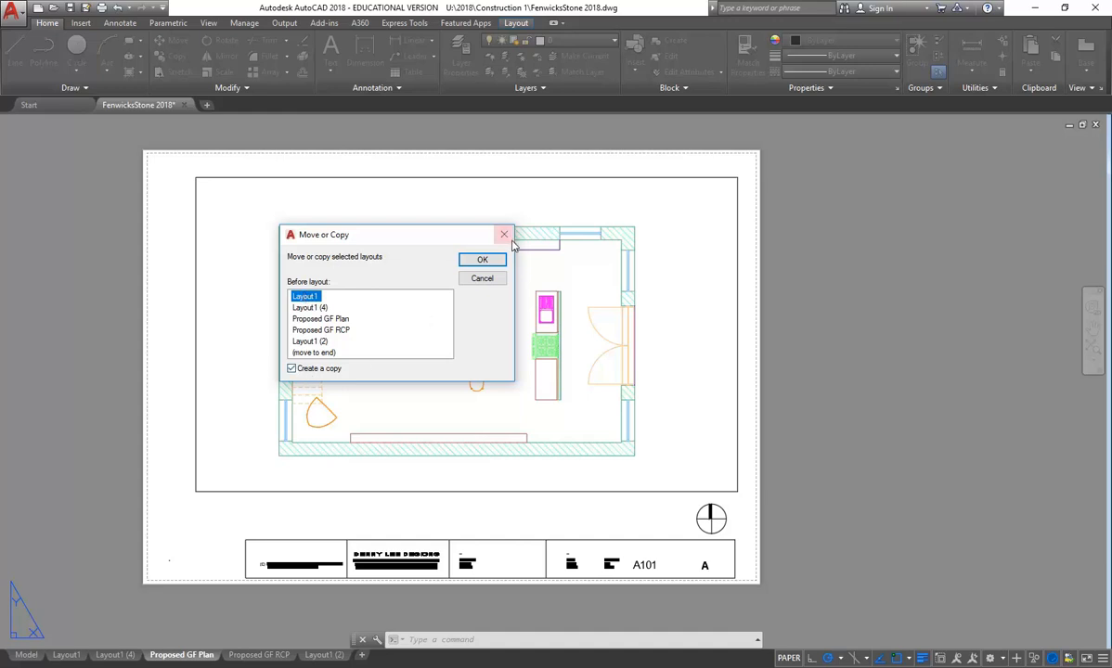
left_click(484, 260)
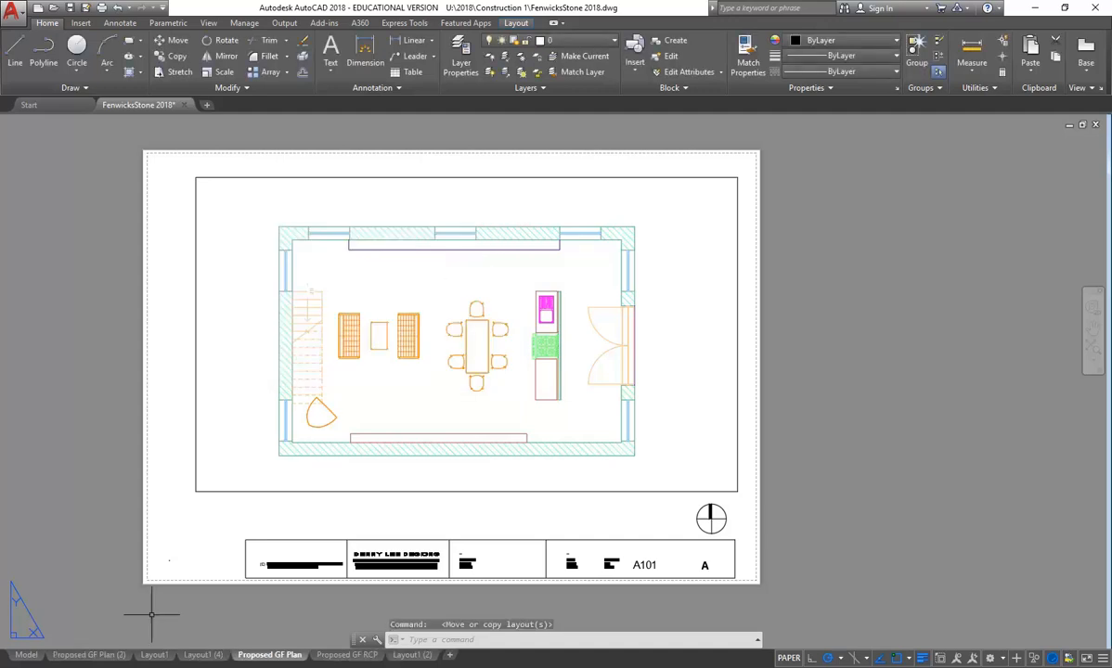
Rename the copied layout Proposed GF Plan (2) as 001 Cover.
left_click(90, 656)
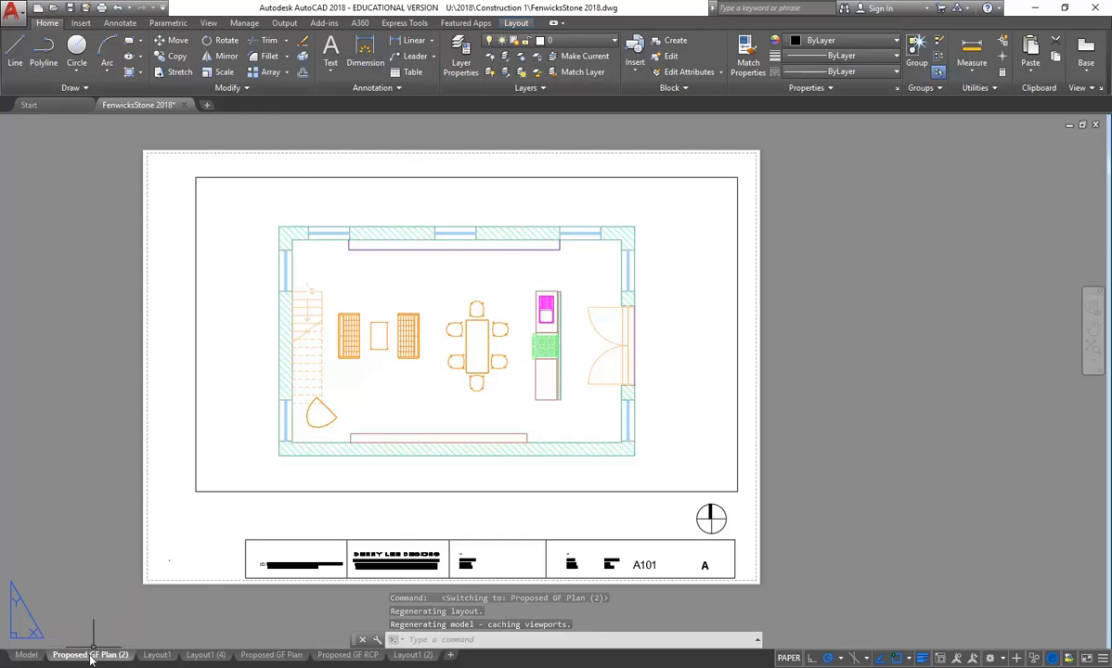
right_click(90, 656)
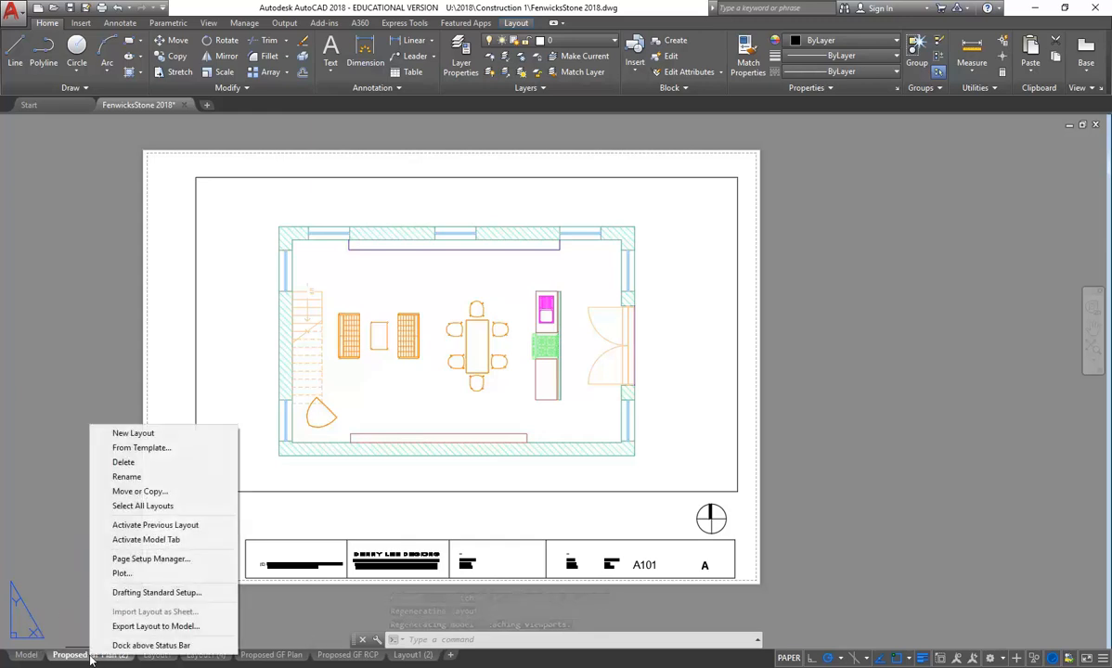
left_click(144, 479)
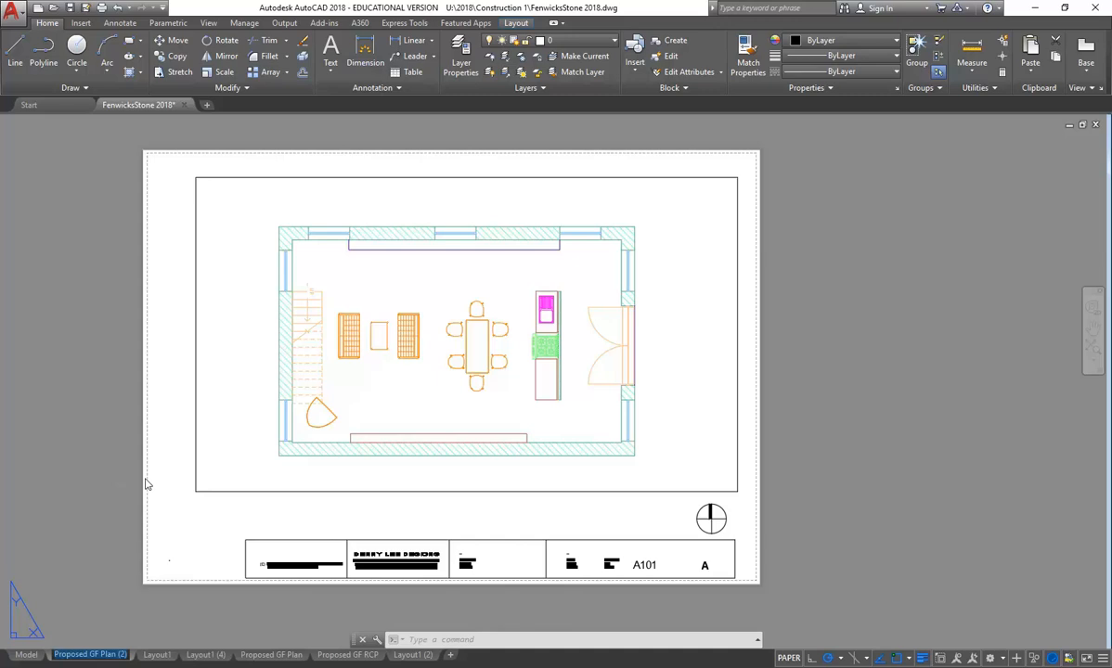
type("001")
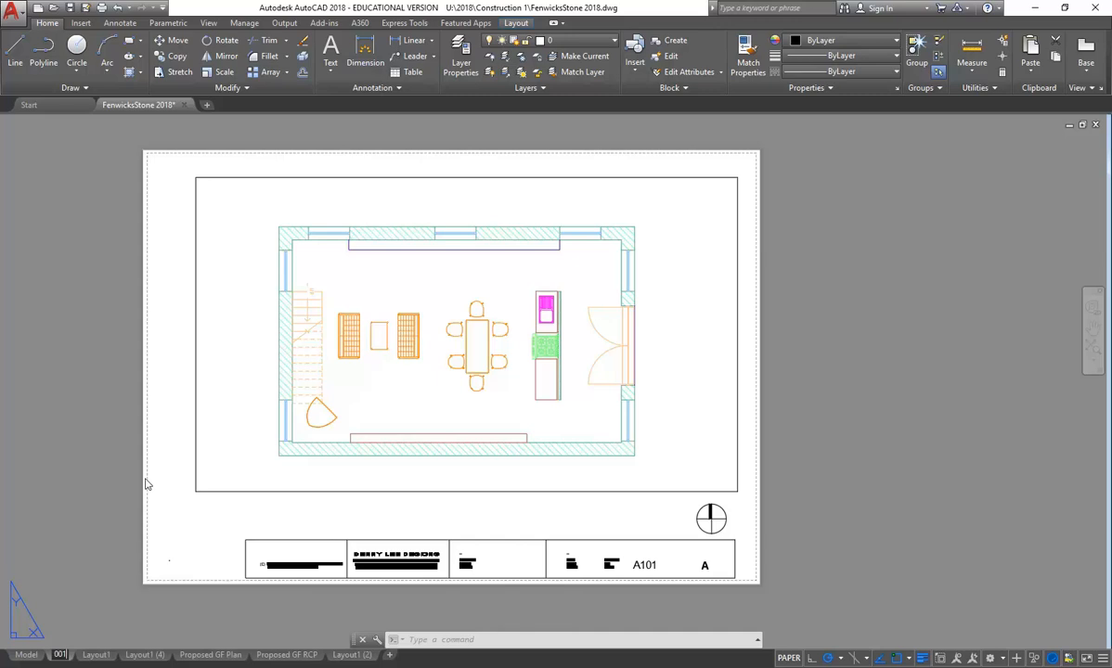
key("Return")
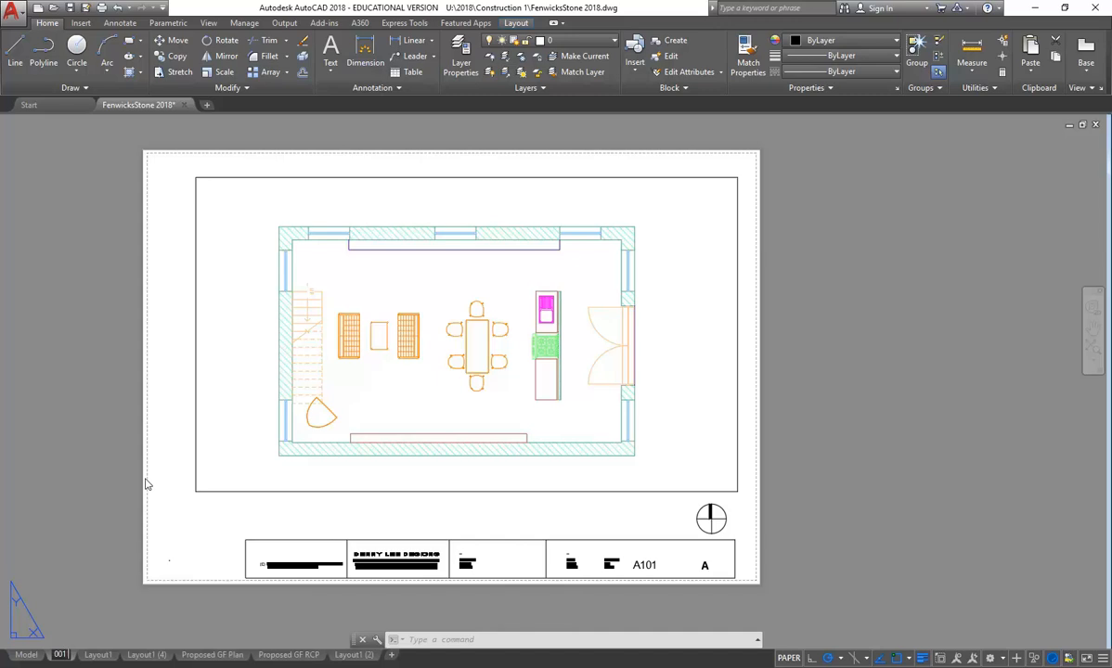
type("Cover")
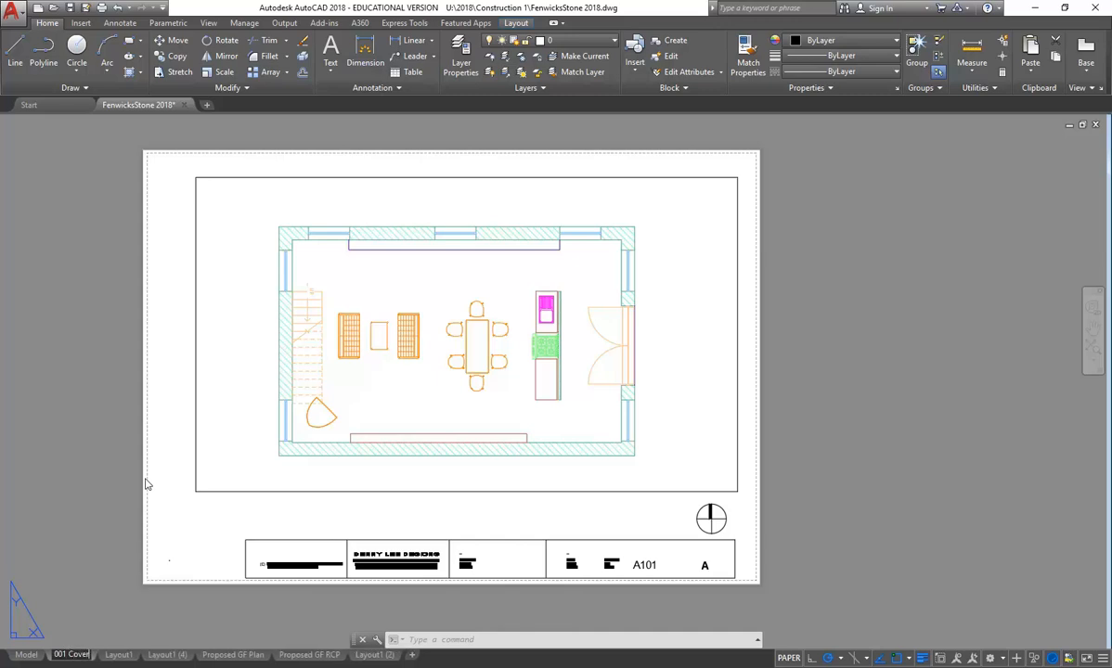
left_click(255, 519)
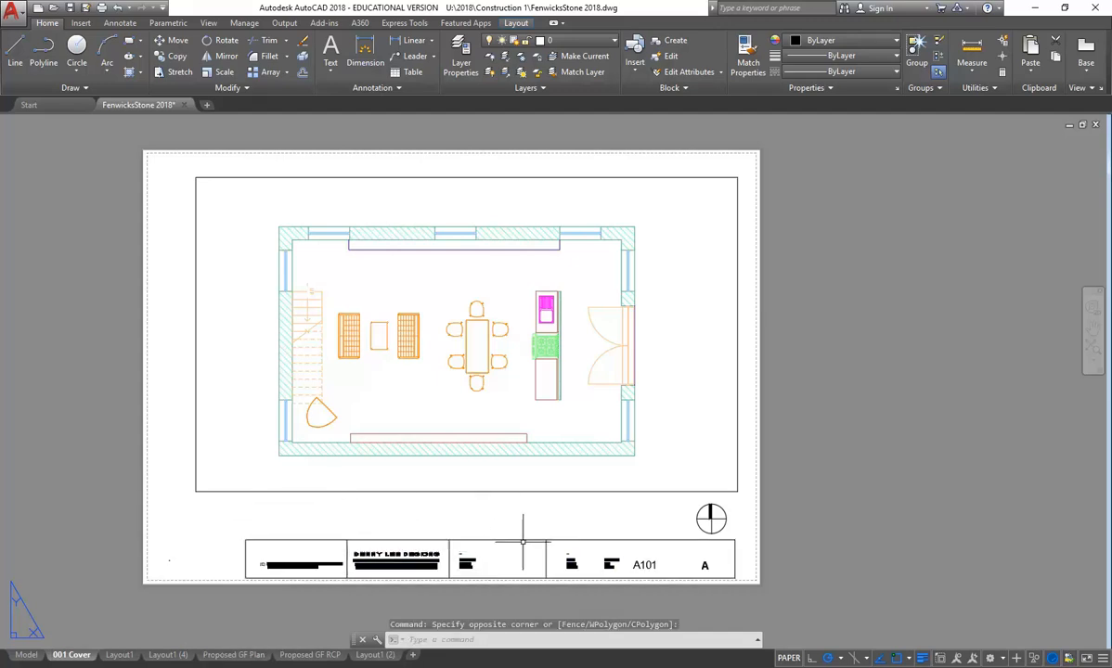
Set the DWG-NO attribute of the title block on the 001 Cover sheet to 001.
scroll(557, 547, "up", 5)
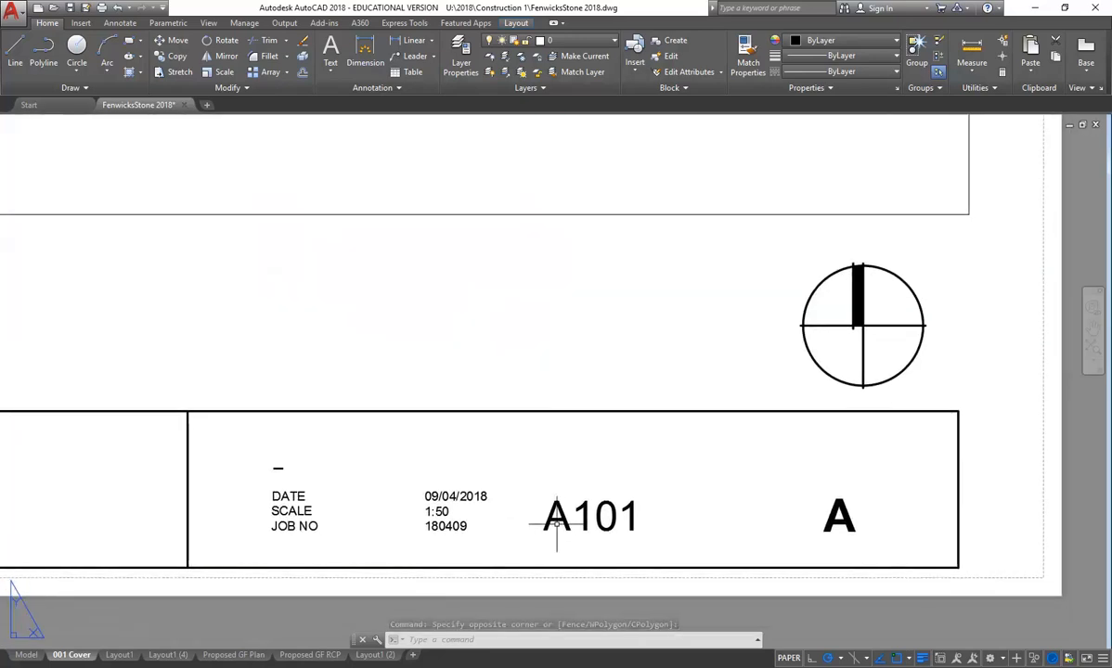
double_click(558, 522)
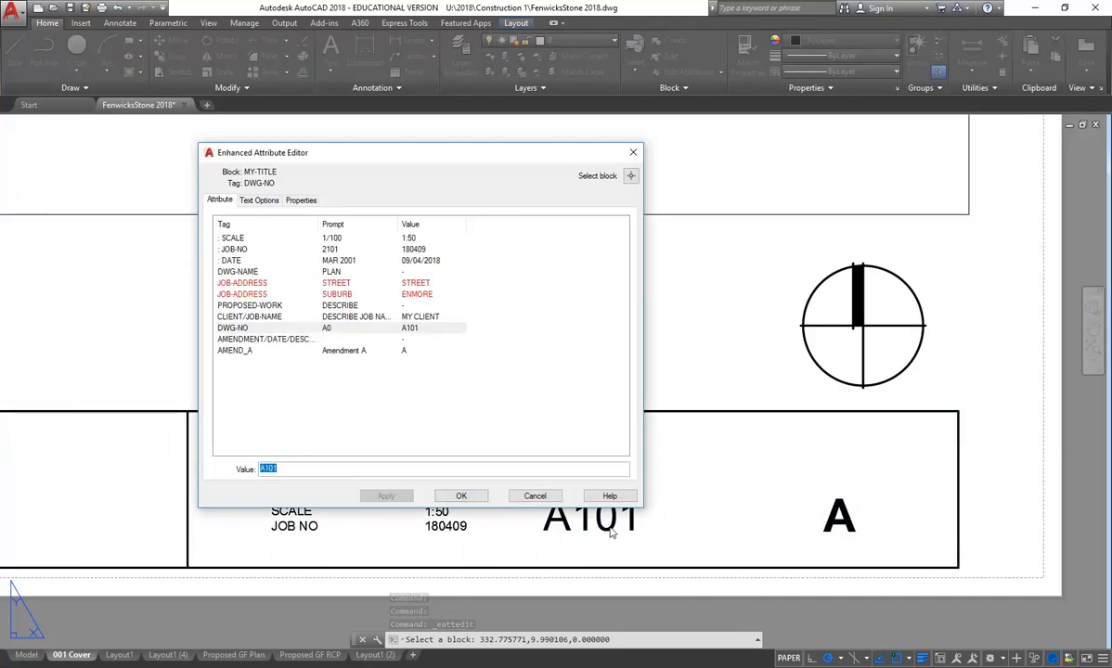
left_click(274, 329)
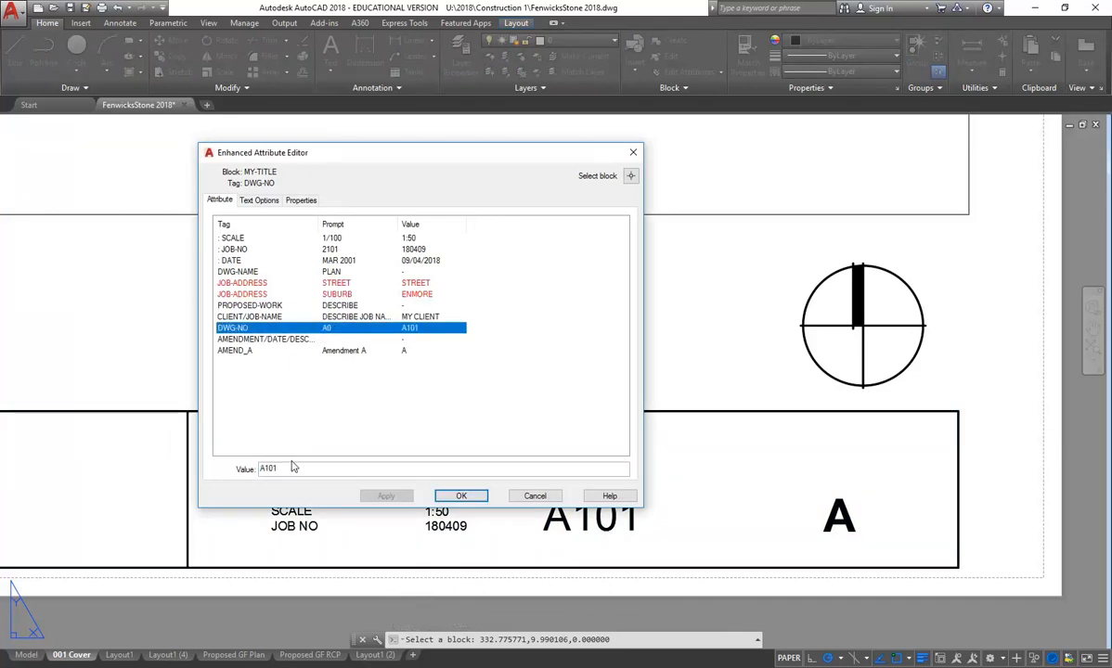
left_click_drag(295, 470, 192, 470)
type("001")
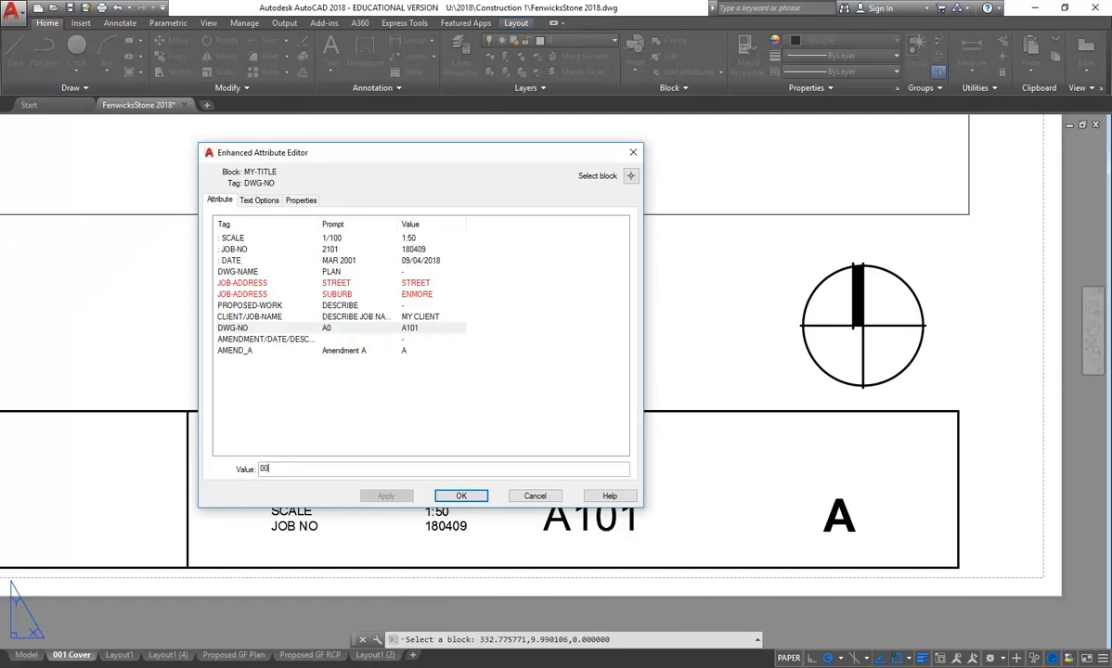
left_click(461, 497)
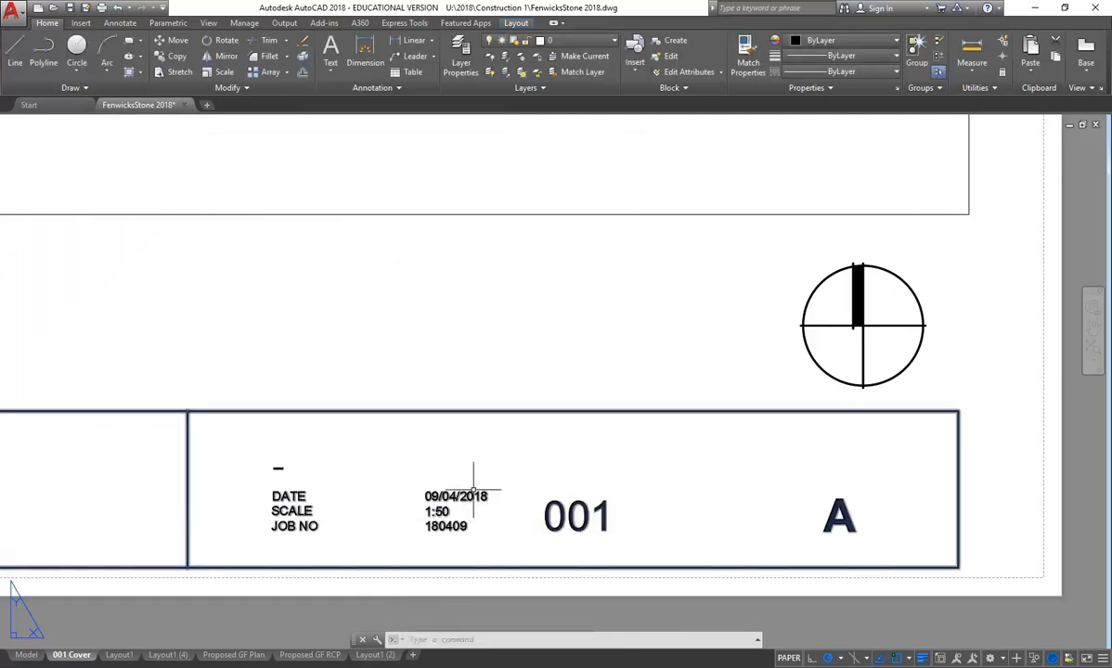
Delete the floor plan viewport and the north point symbol from the 001 Cover sheet.
scroll(391, 422, "down", 4)
scroll(391, 421, "up", 2)
middle_click_drag(390, 421, 737, 532)
scroll(493, 422, "down", 2)
middle_click_drag(493, 422, 527, 511)
scroll(499, 457, "down", 2)
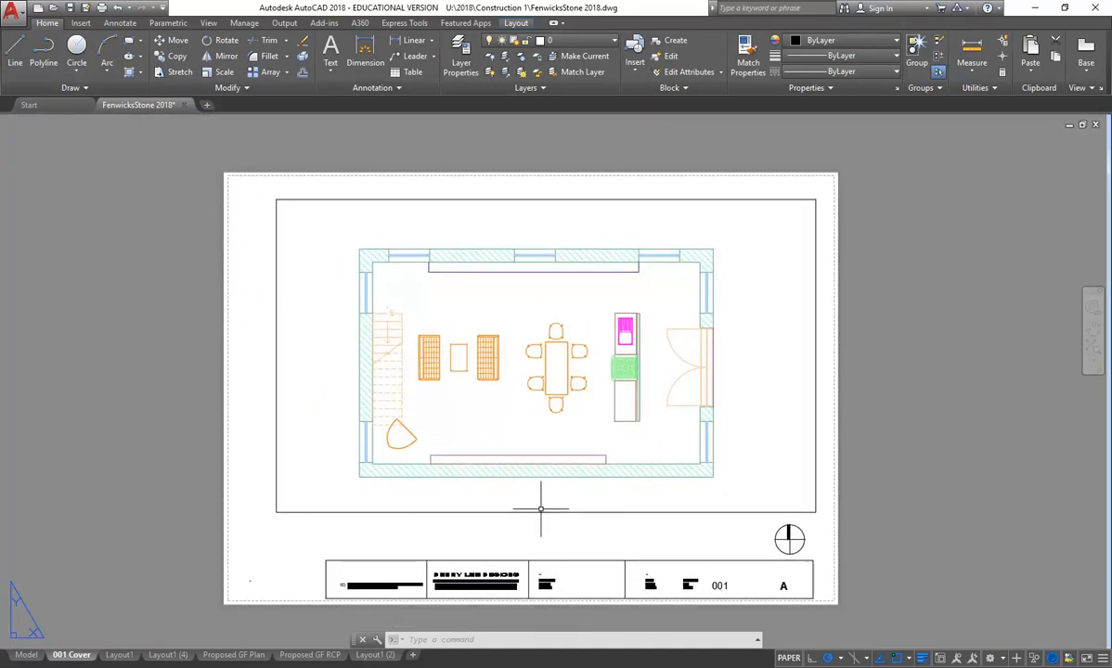
left_click(540, 512)
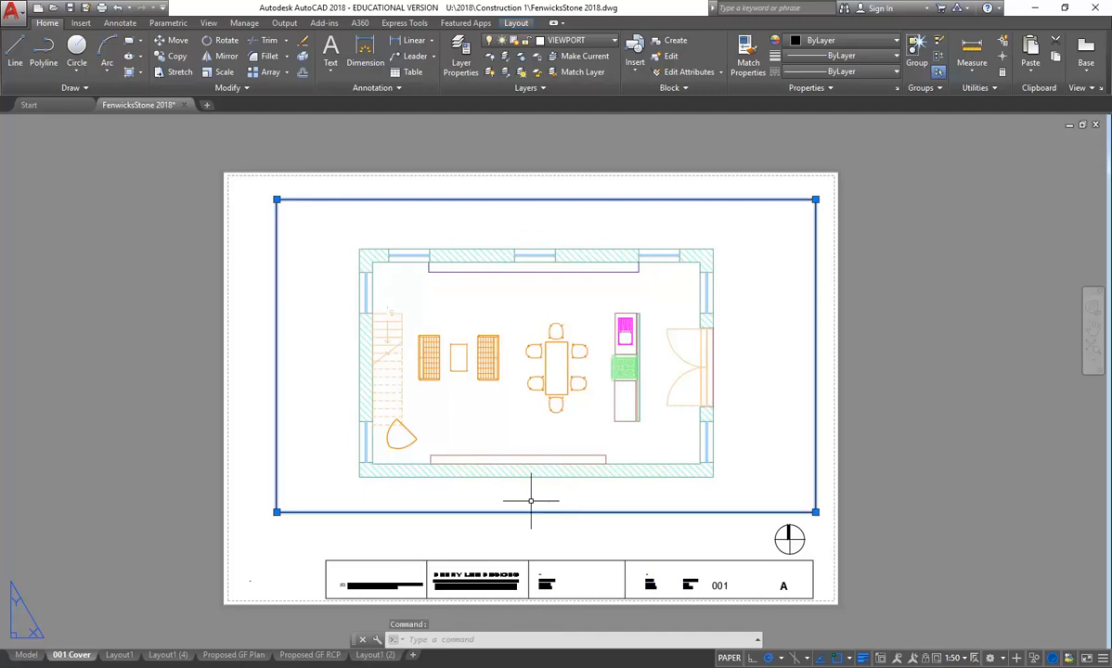
key("Delete")
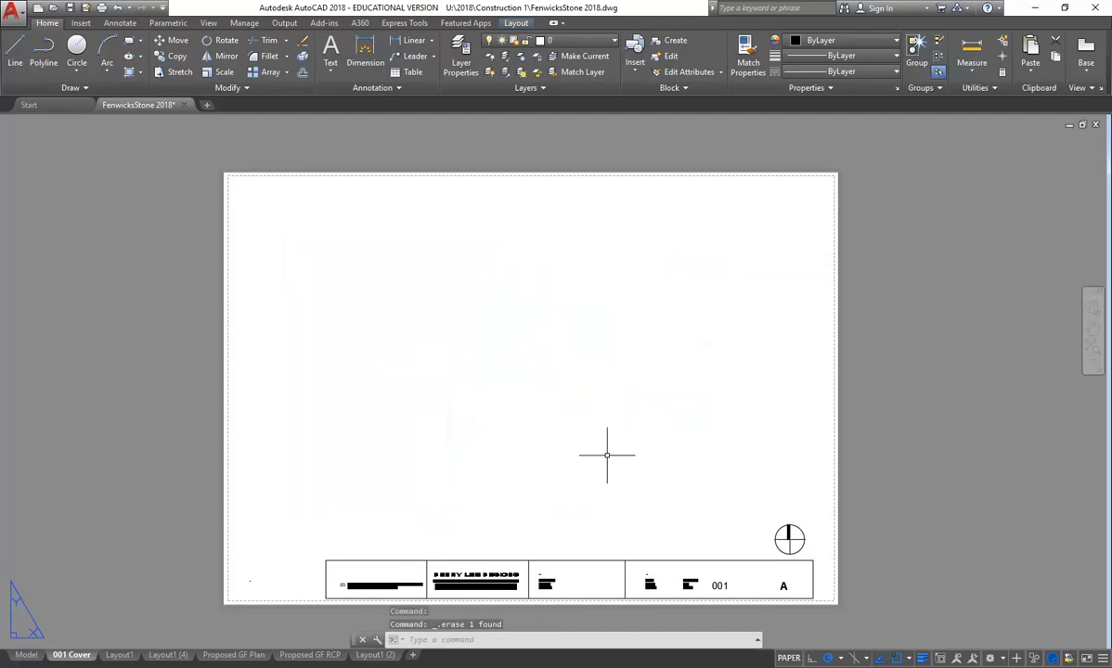
left_click(789, 539)
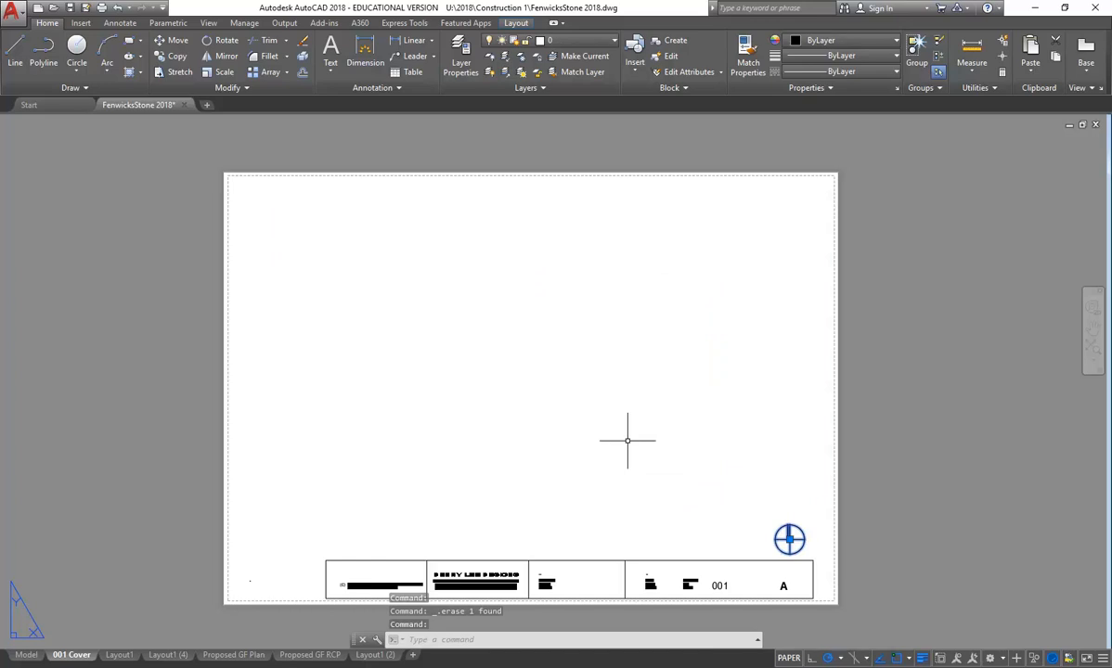
key("Delete")
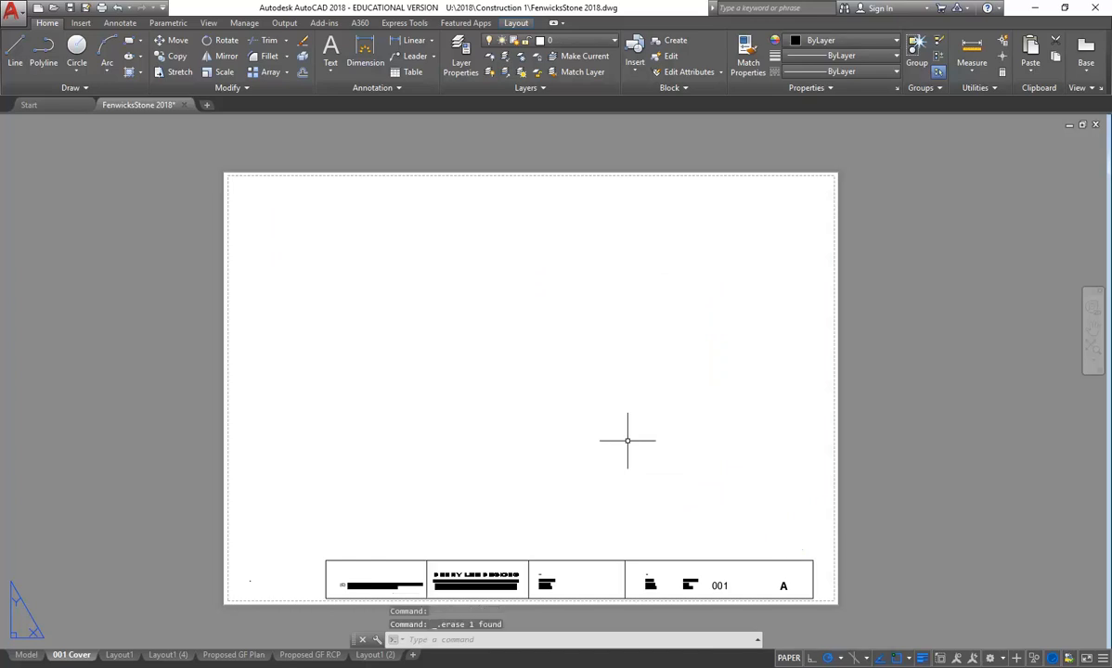
left_click(371, 88)
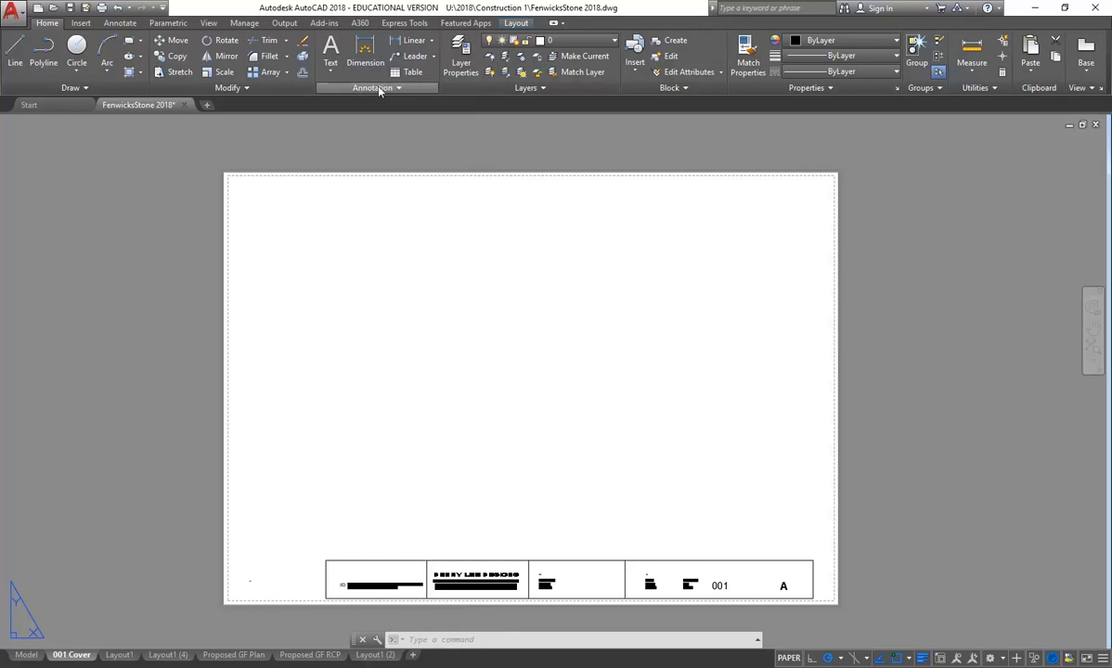
left_click(339, 89)
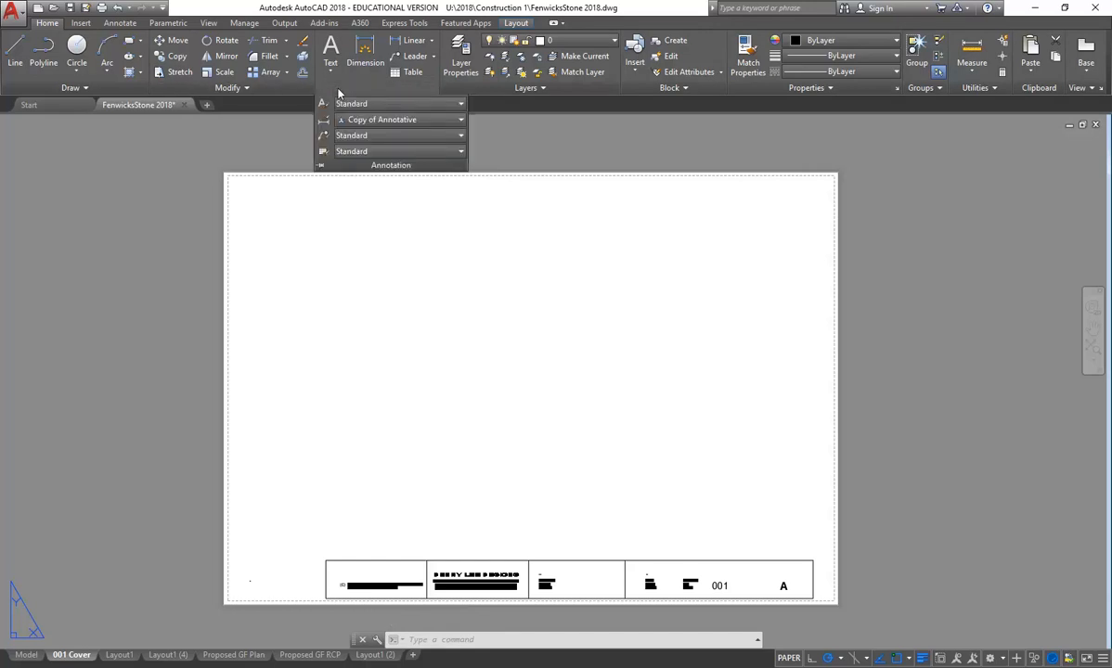
left_click(323, 153)
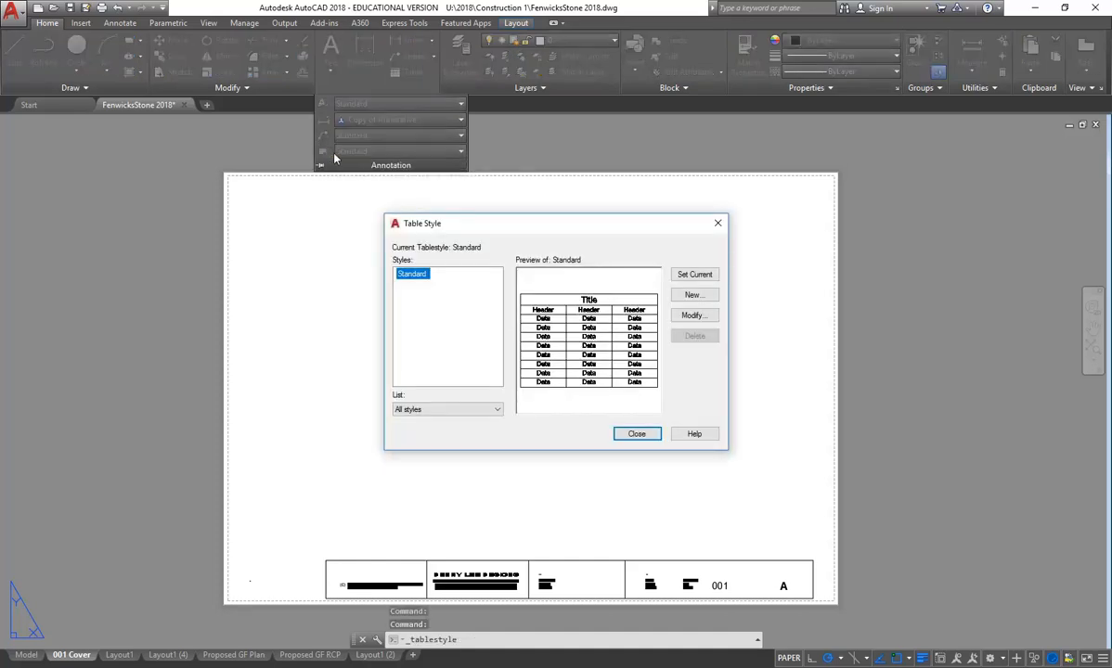
left_click_drag(548, 237, 379, 215)
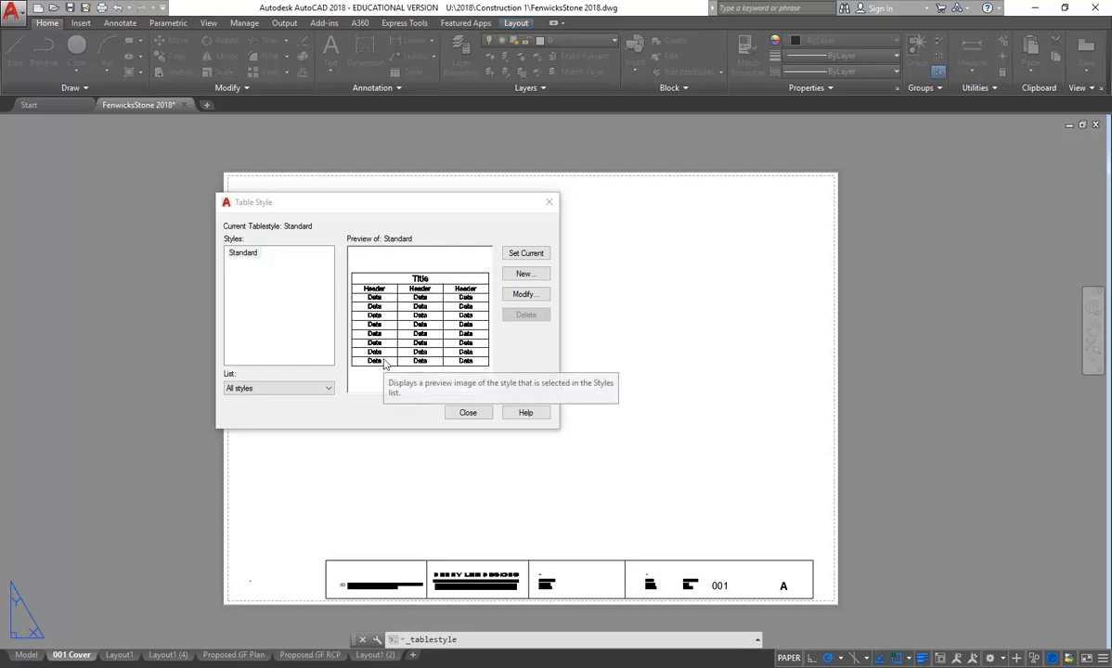
left_click(469, 414)
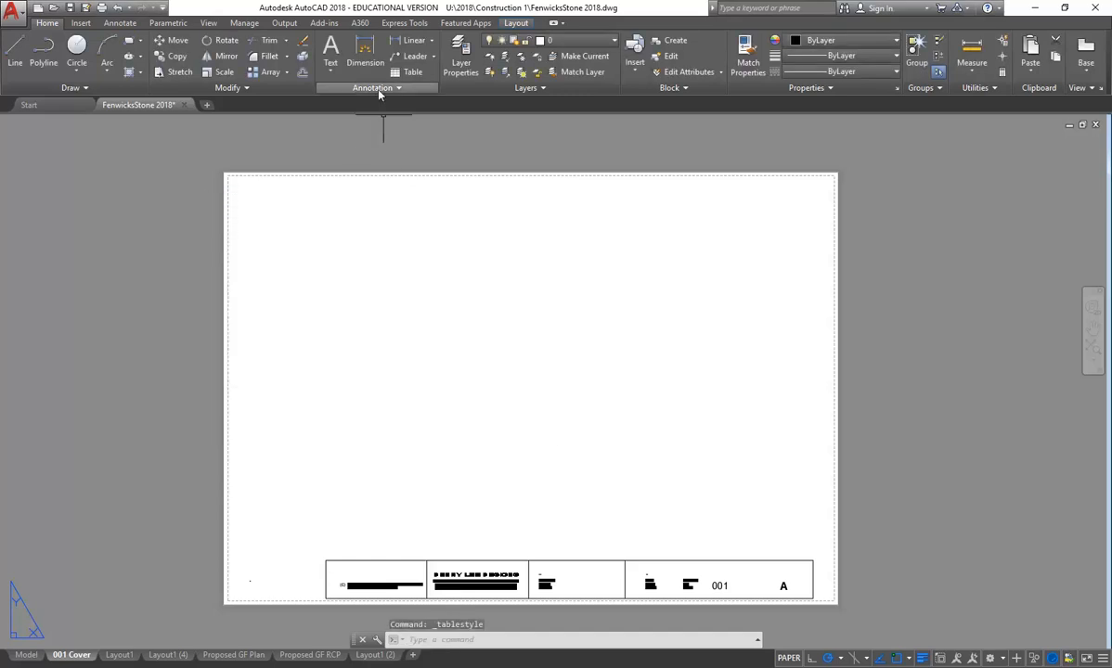
Open the Standard table style for modification.
left_click(378, 91)
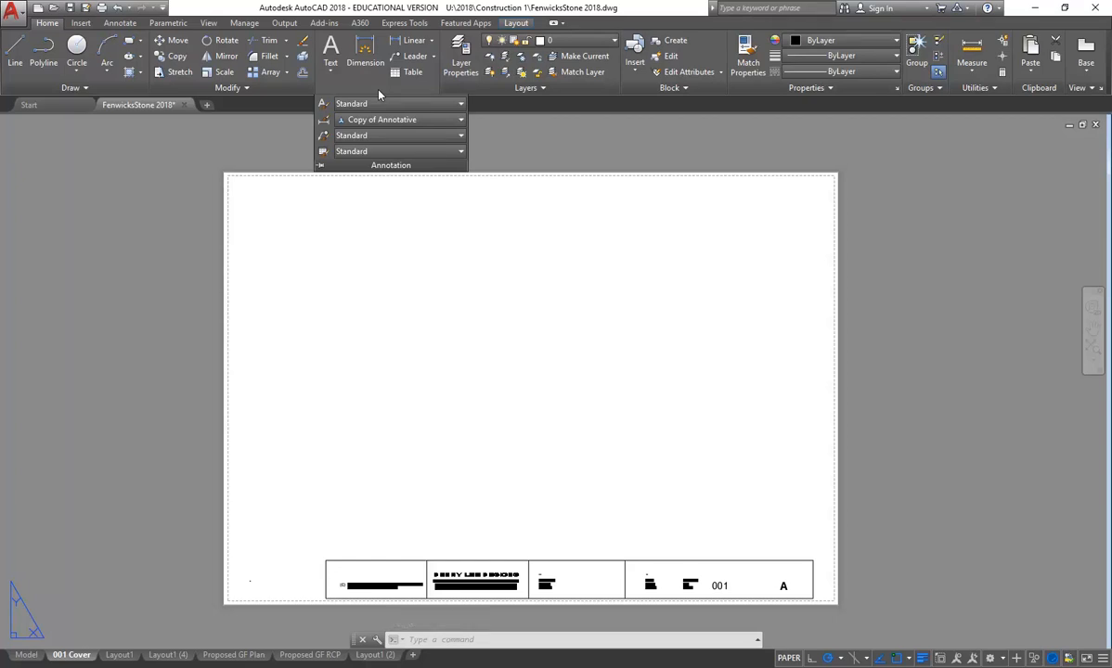
left_click(323, 152)
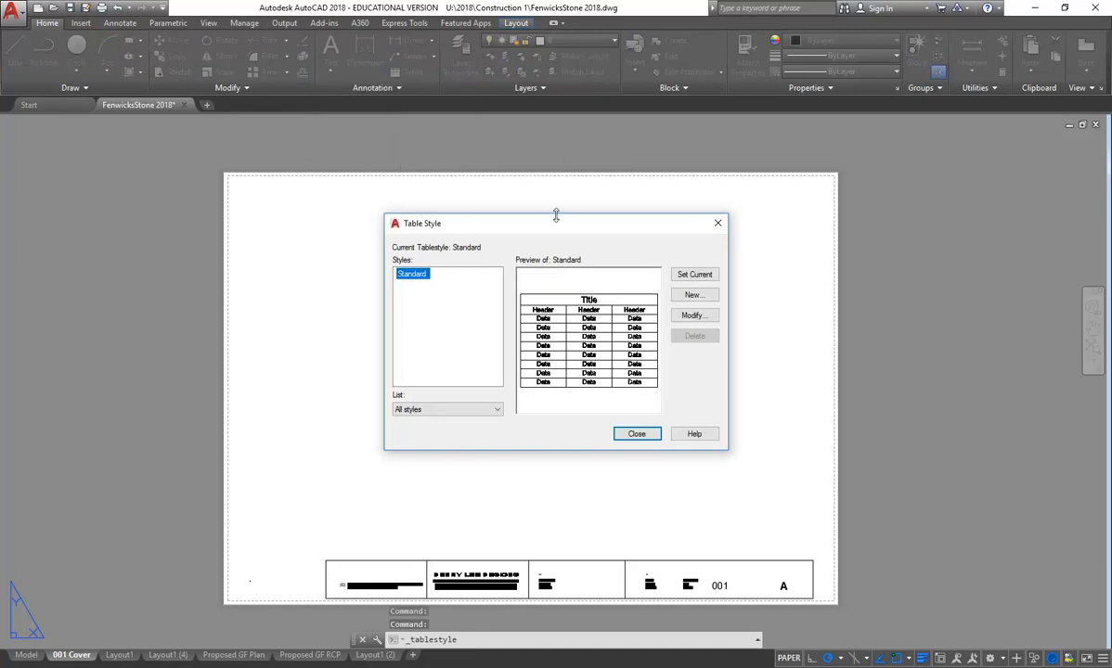
left_click_drag(567, 227, 446, 209)
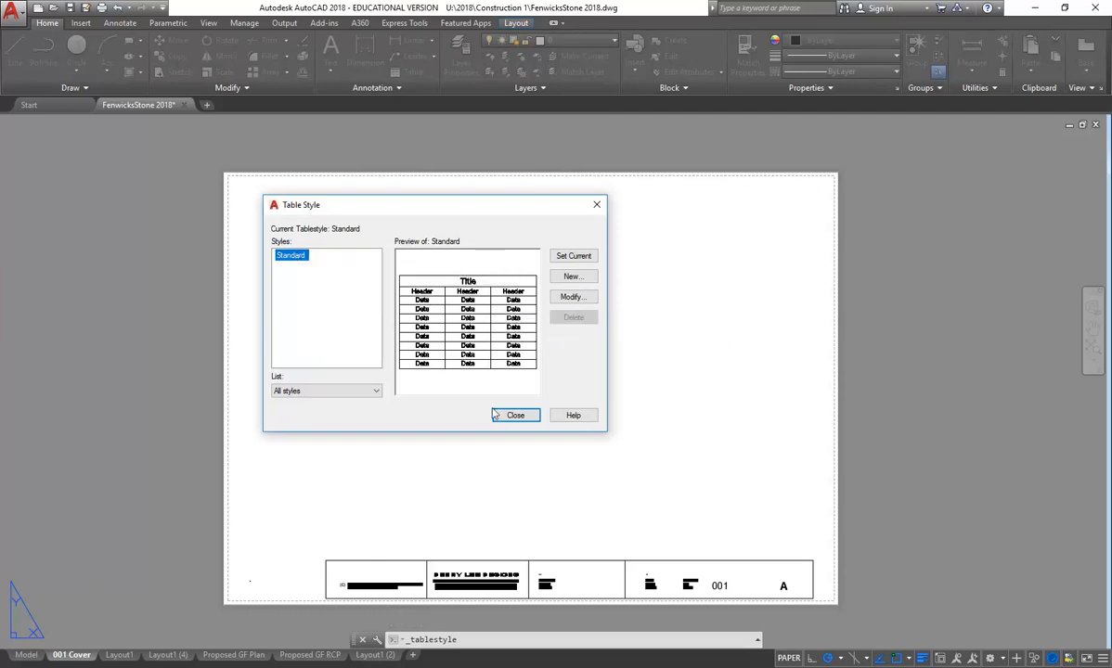
left_click_drag(485, 210, 511, 235)
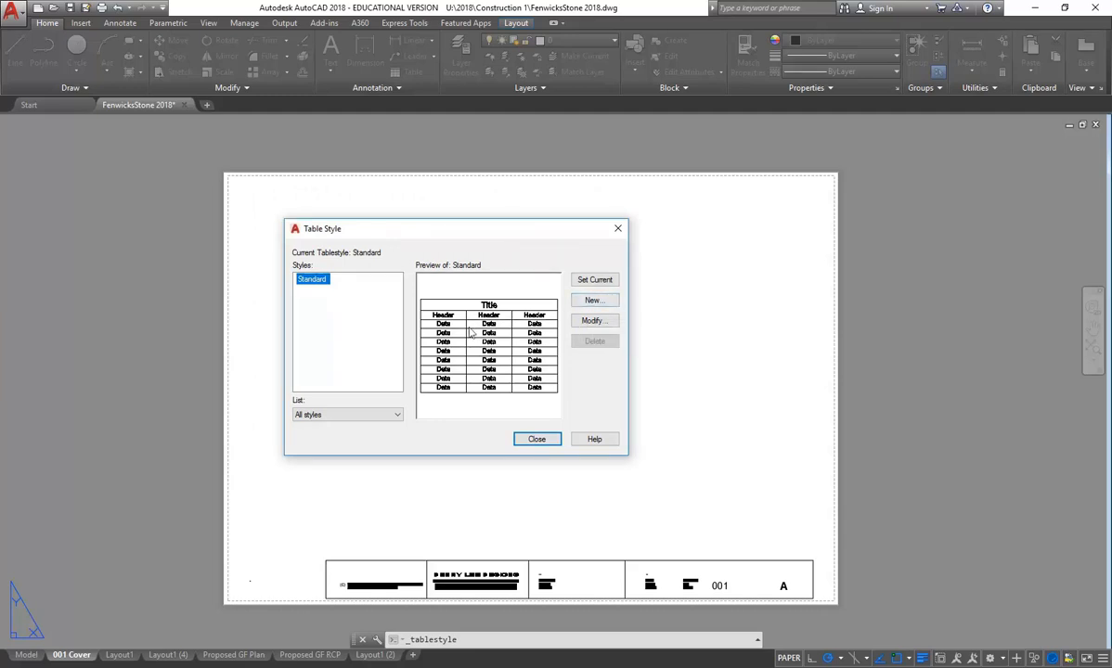
left_click(587, 320)
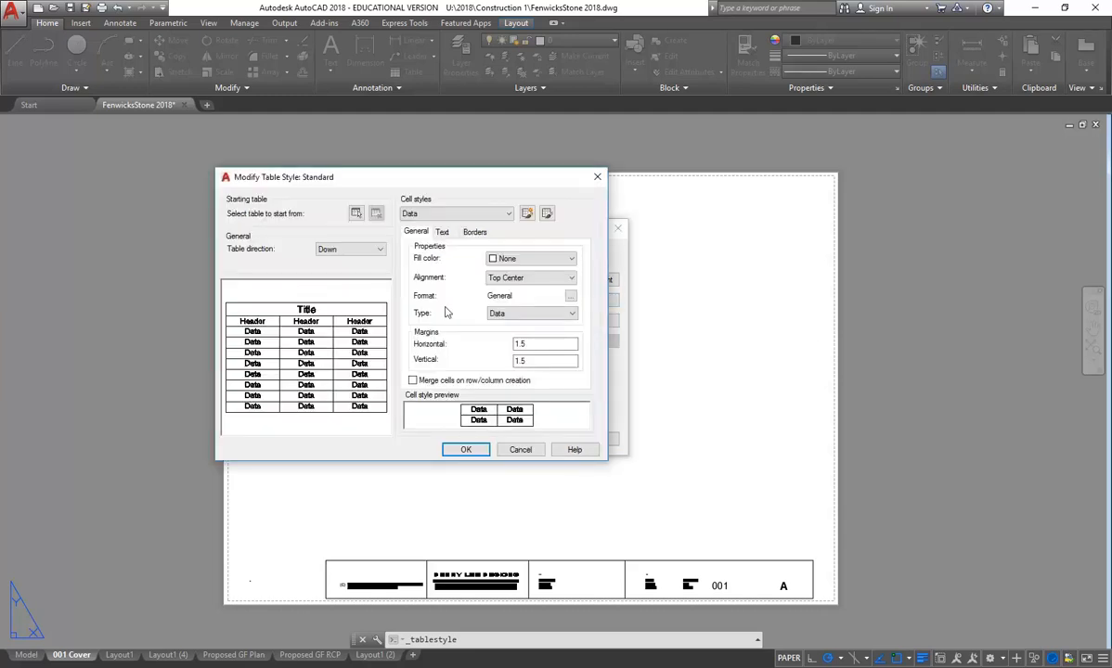
left_click_drag(366, 177, 536, 178)
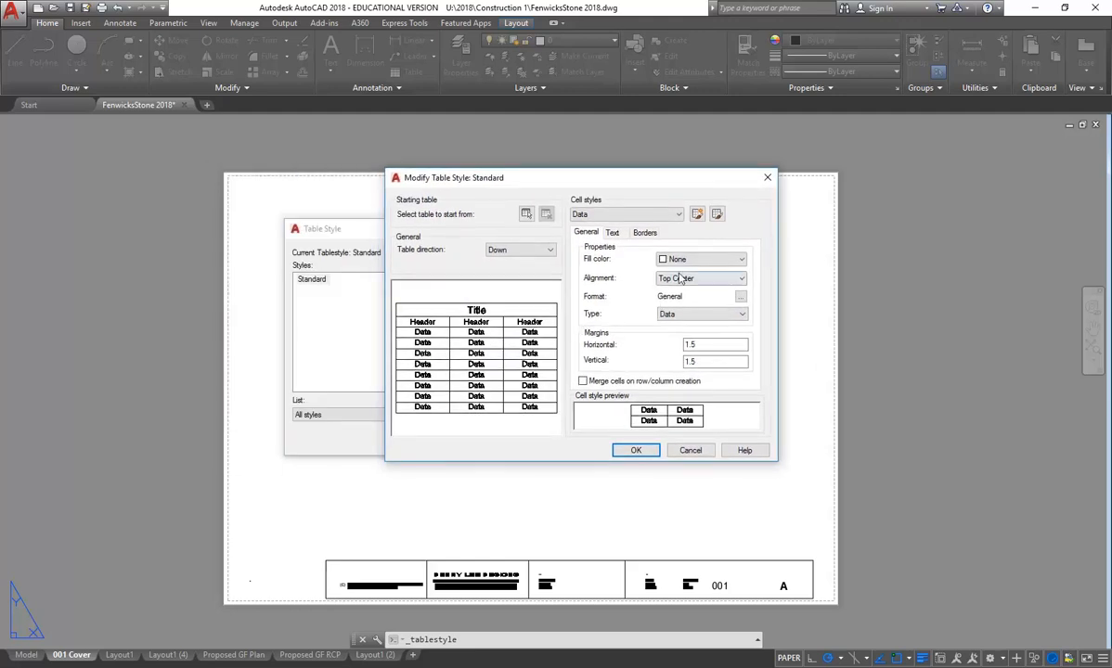
Review the general and text properties of the Title cell style in the Standard table style.
left_click(629, 217)
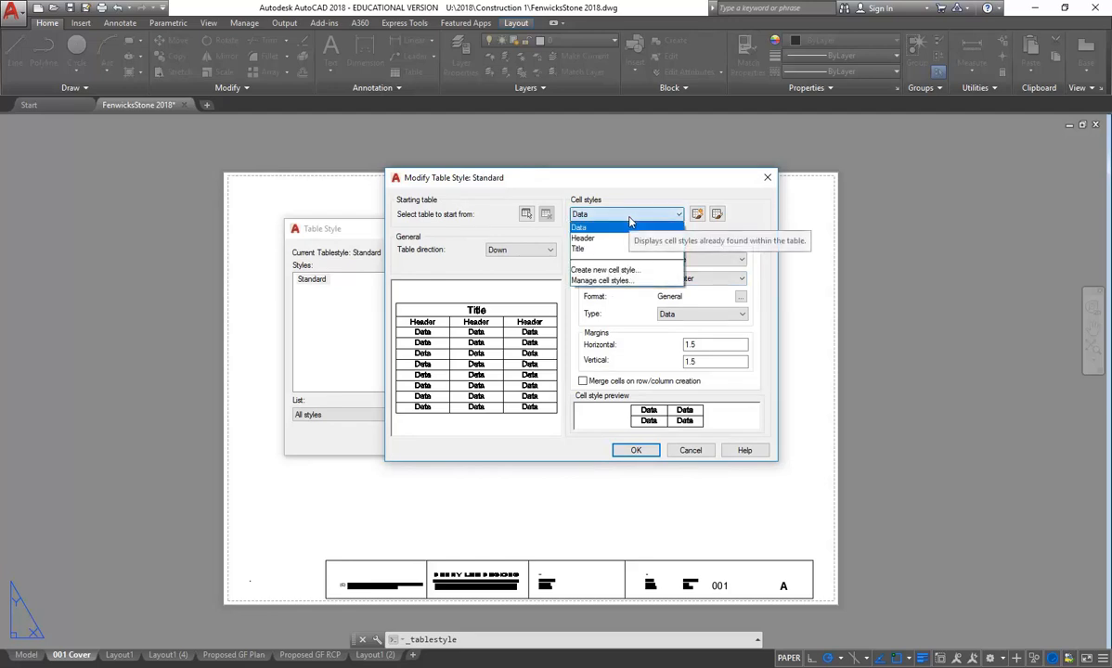
left_click(629, 219)
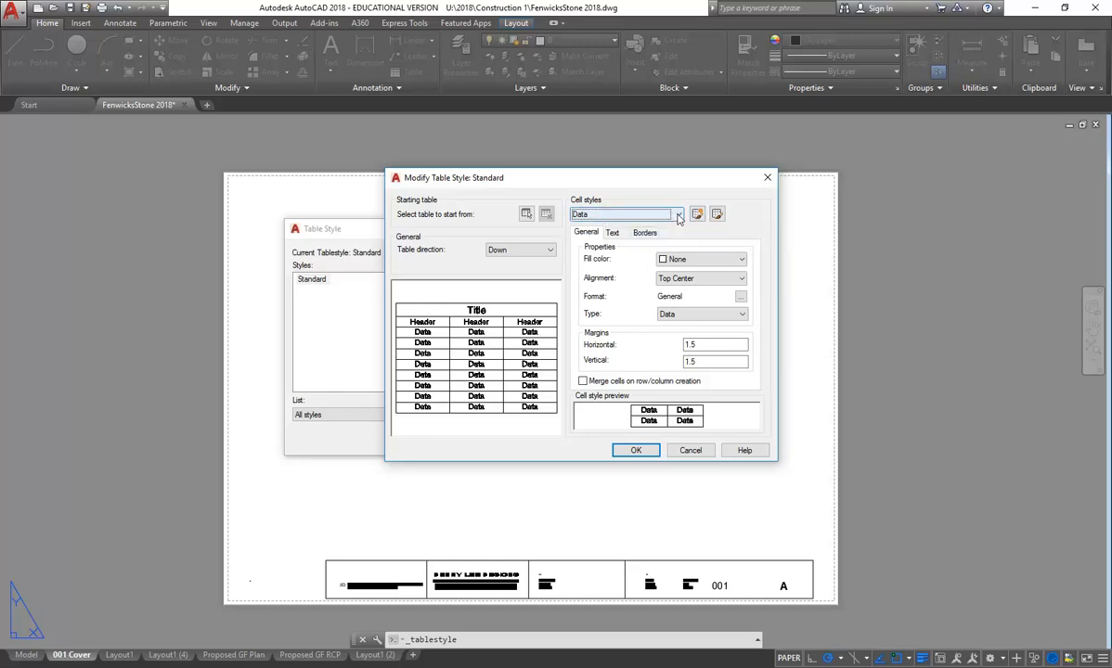
left_click(628, 213)
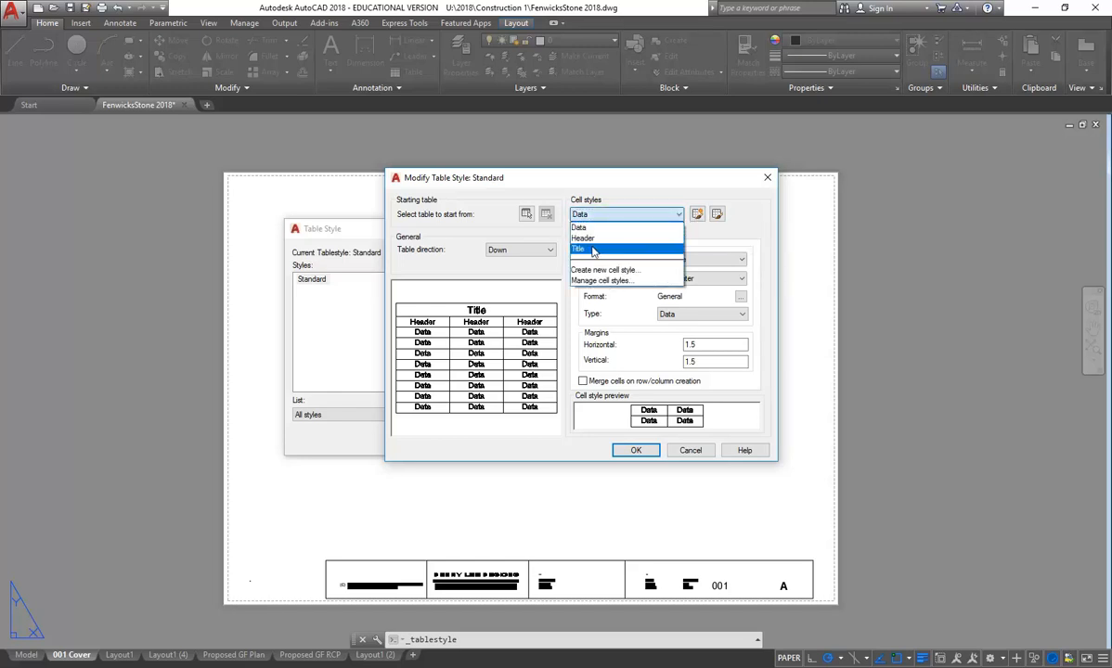
left_click(593, 251)
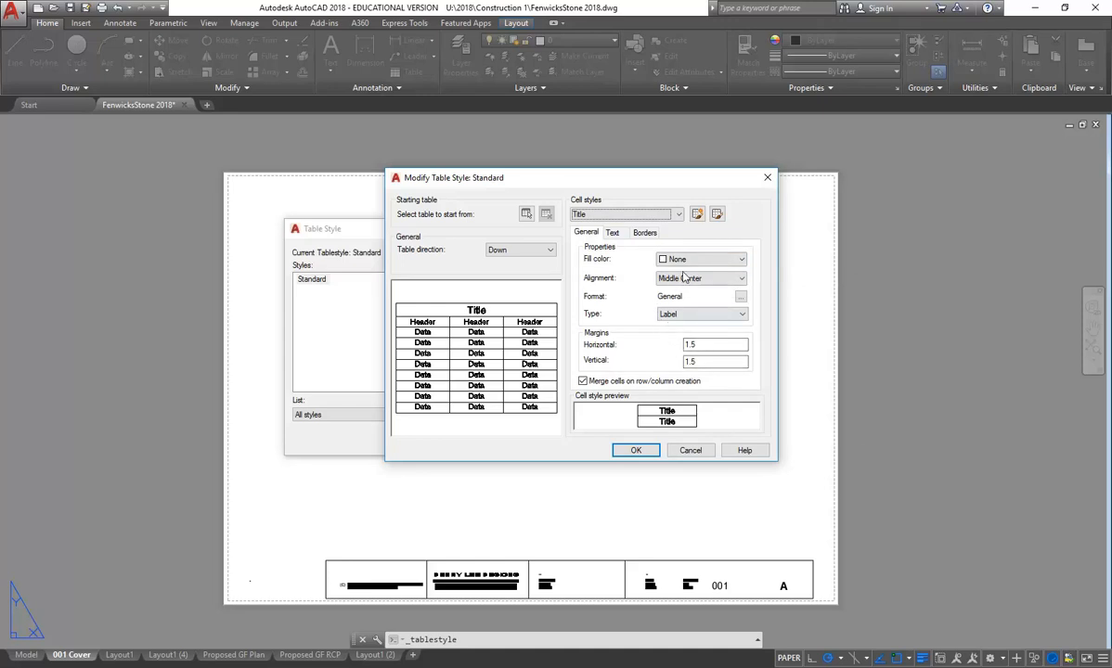
left_click(614, 233)
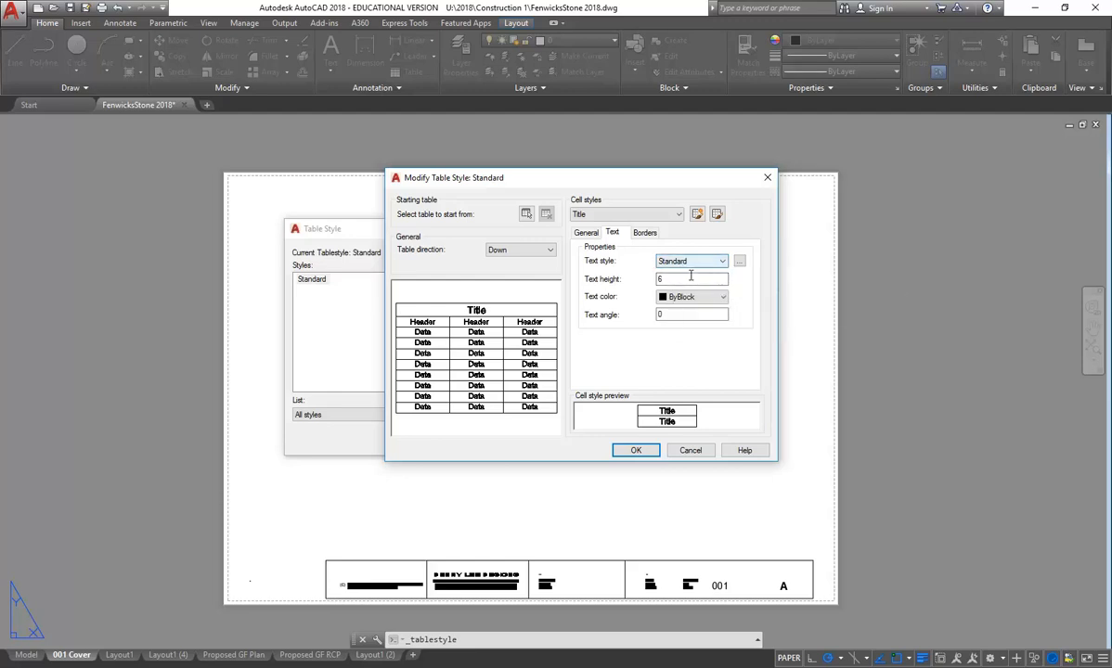
Check the height setting of the Standard text style against the Title cell style's own text height.
left_click(739, 263)
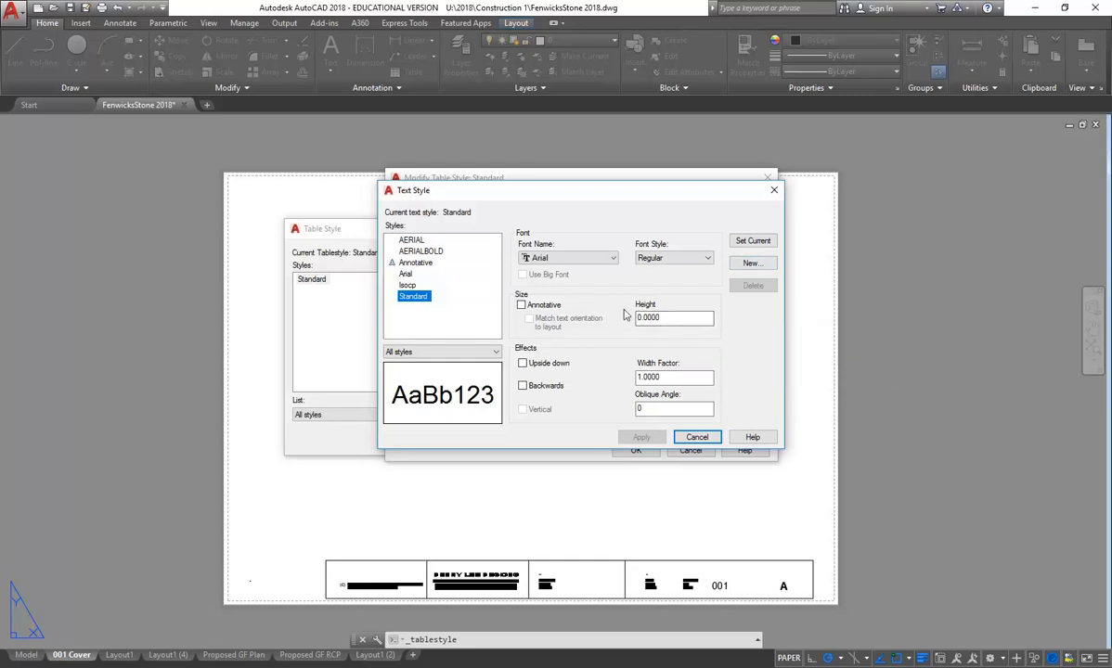
left_click(697, 437)
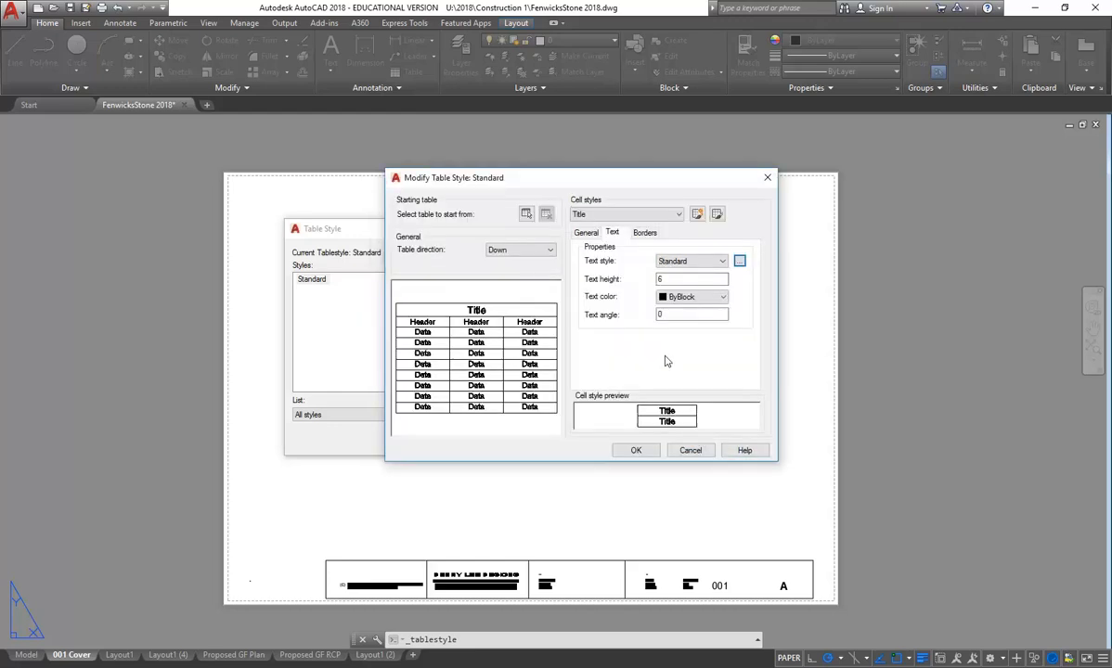
key("Tab")
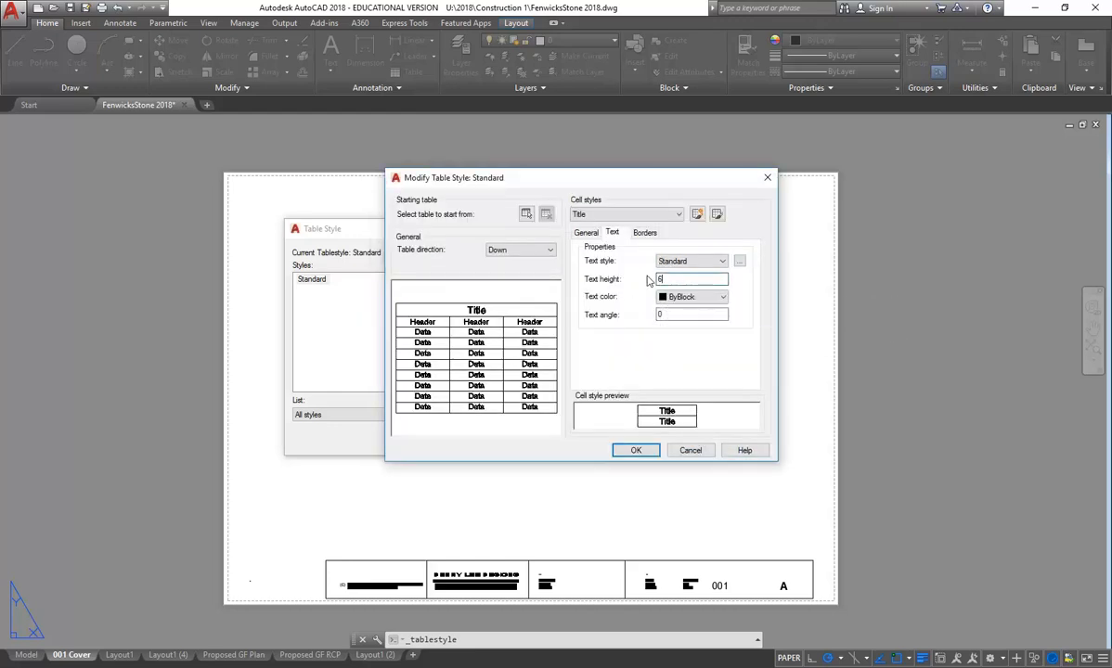
left_click(739, 261)
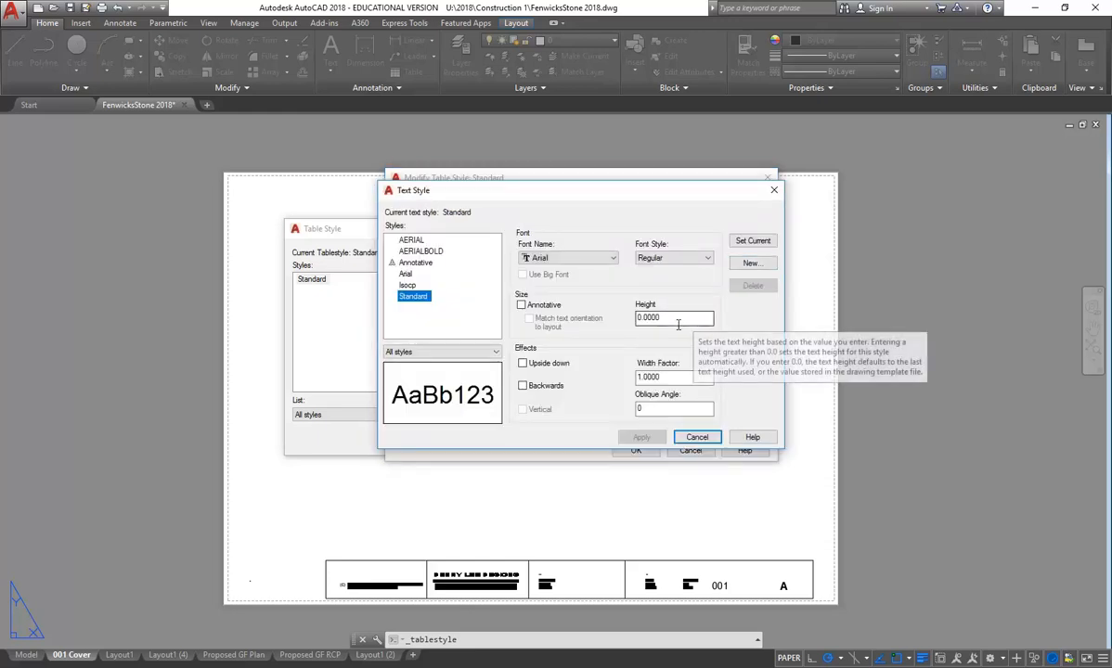
left_click_drag(680, 324, 625, 325)
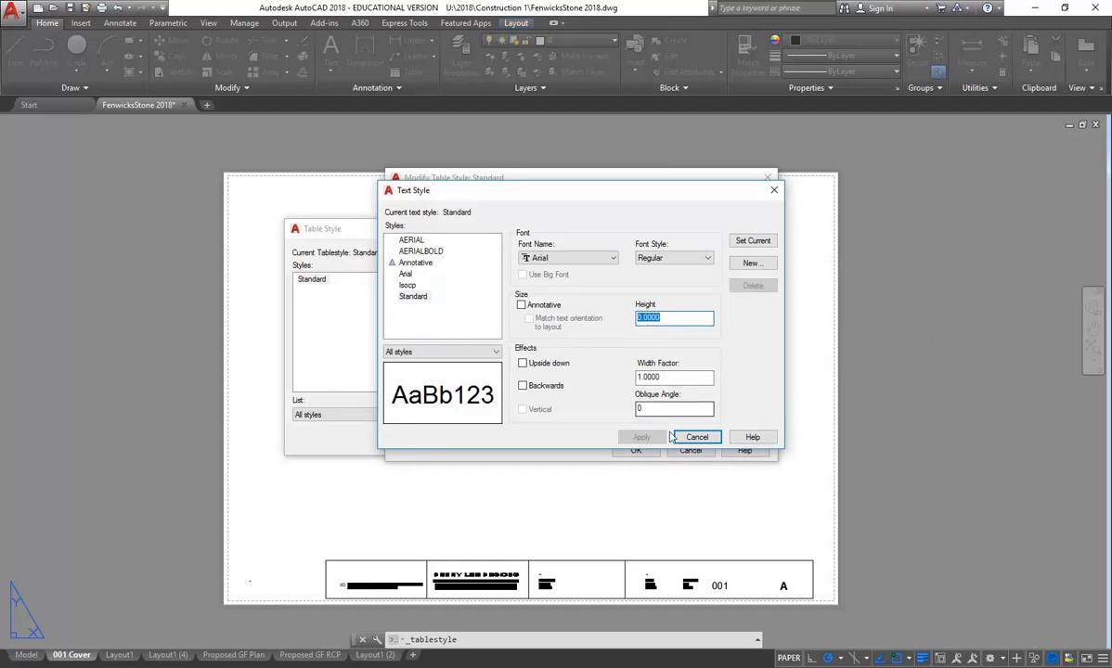
key("Escape")
left_click(680, 279)
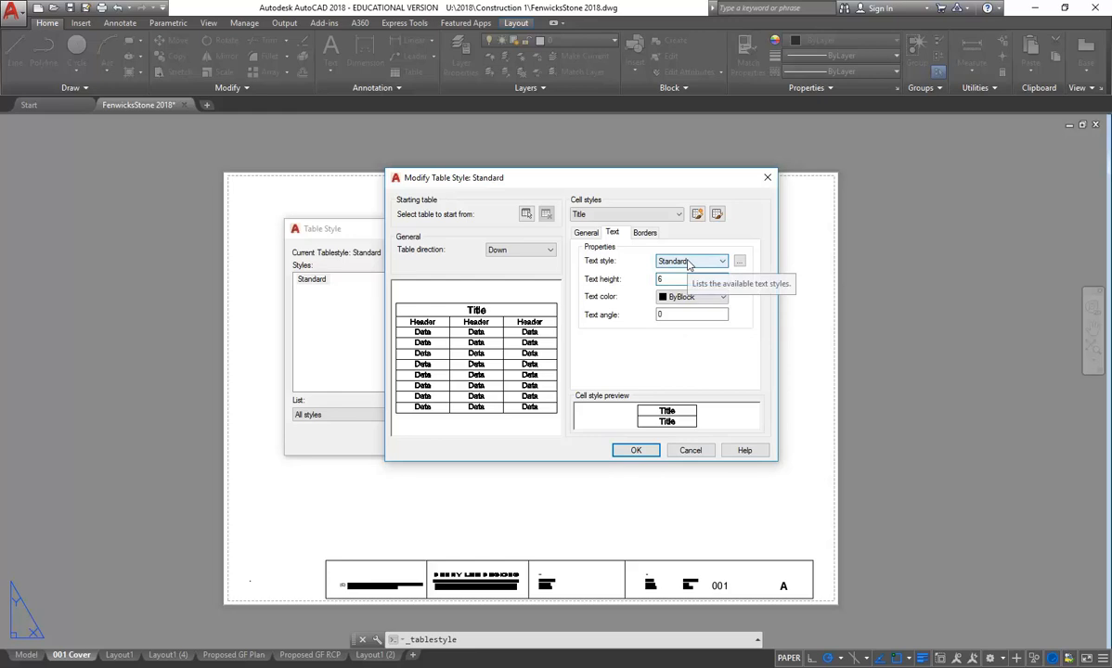
left_click(739, 260)
left_click(697, 437)
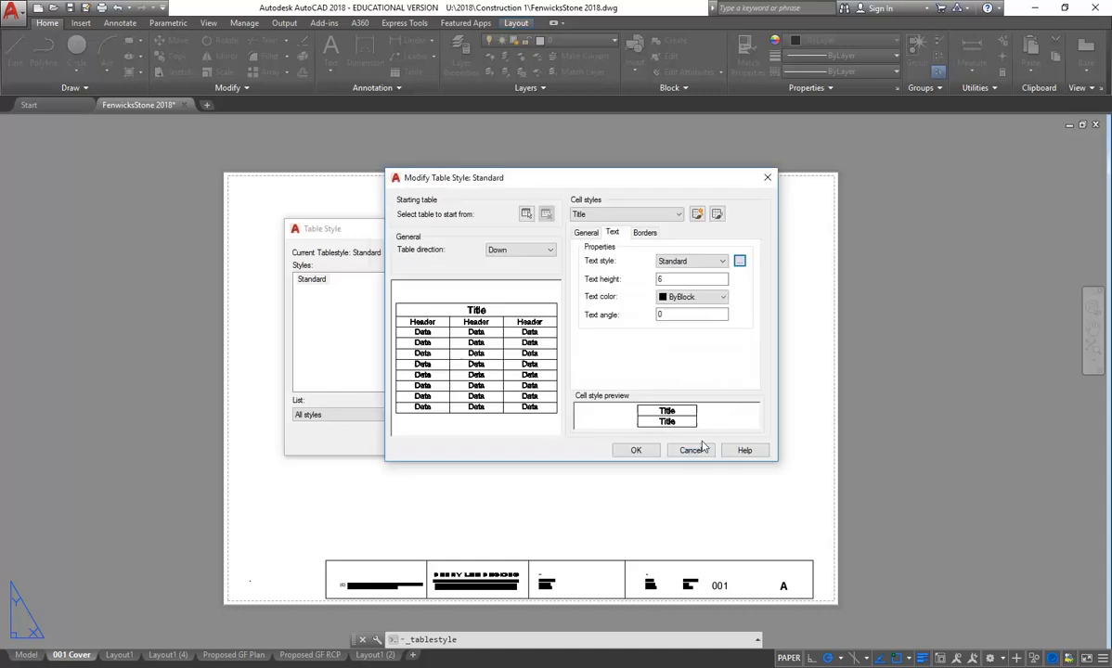
left_click(687, 280)
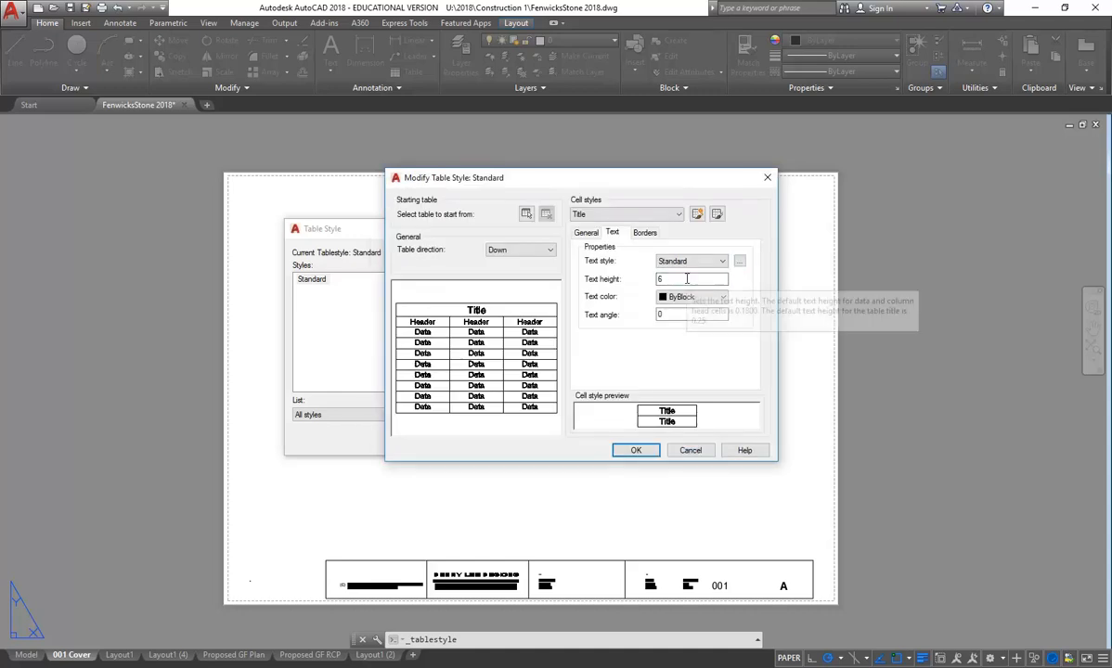
Check the Header cell style's text height and set the Data cell style's text height to 3.5.
left_click(604, 218)
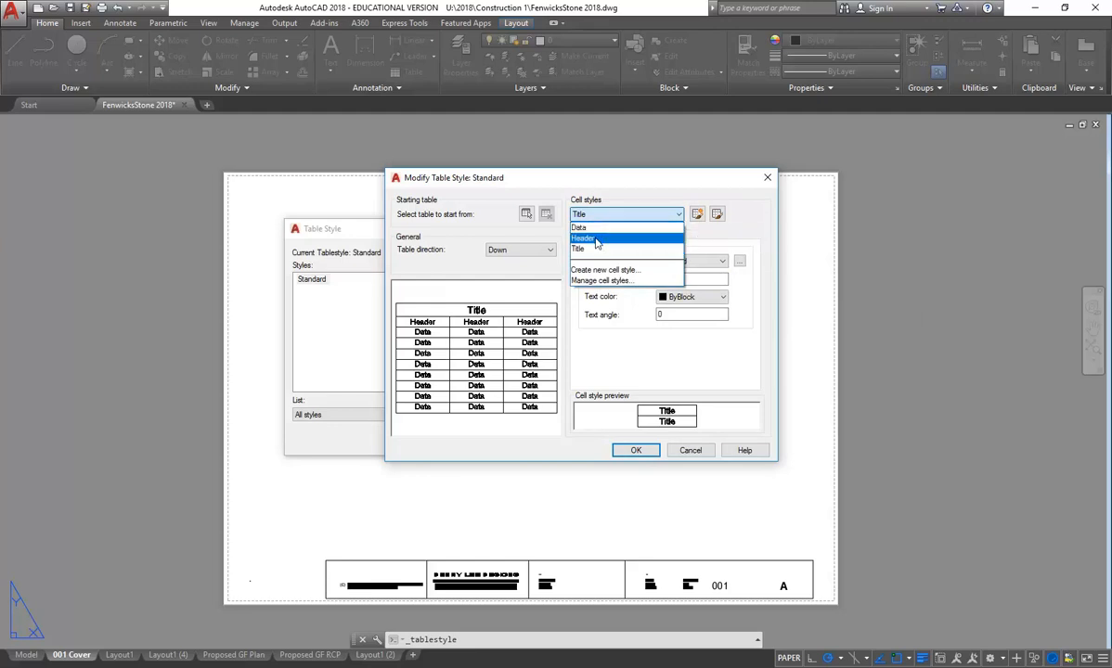
left_click(597, 240)
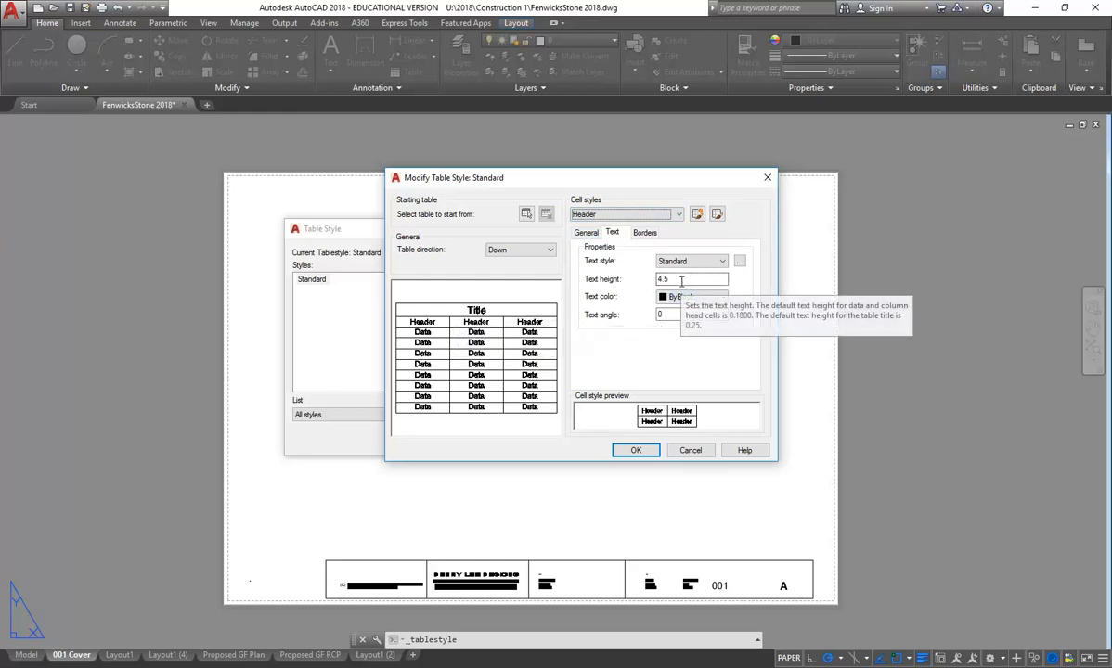
left_click(609, 212)
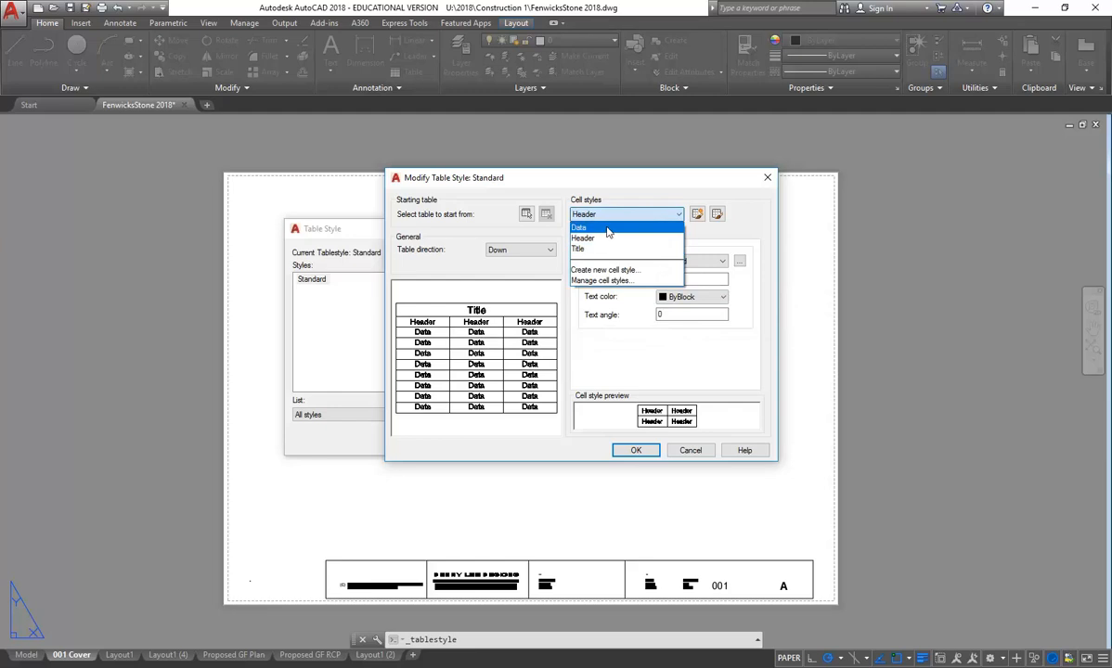
left_click(608, 229)
left_click_drag(706, 280, 617, 278)
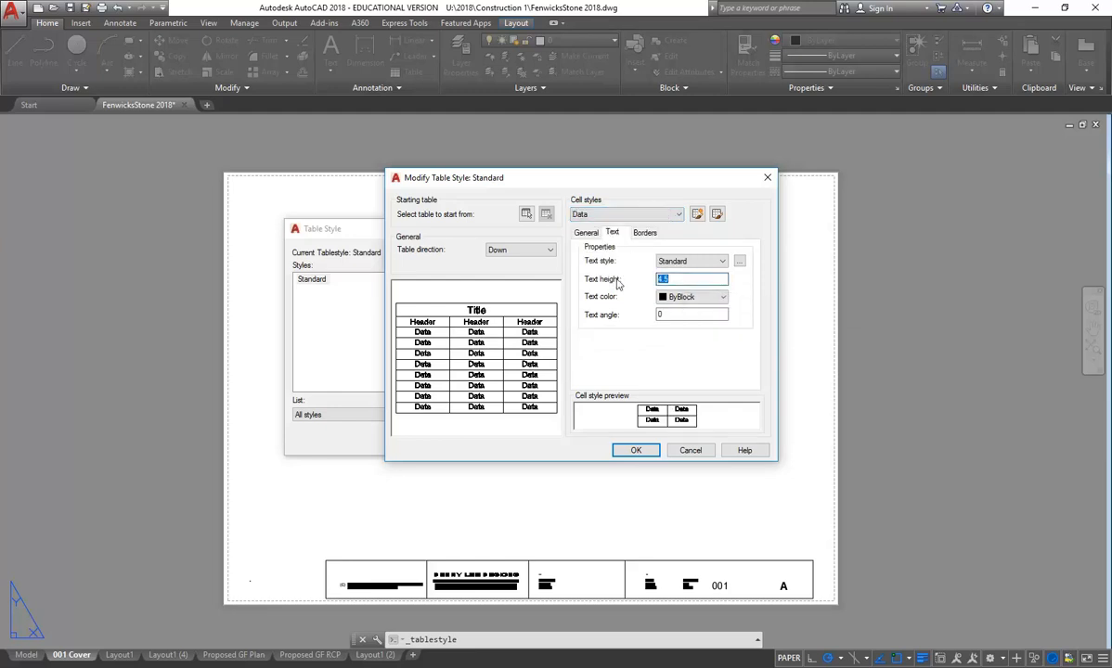
type("3")
left_click(689, 315)
left_click(684, 279)
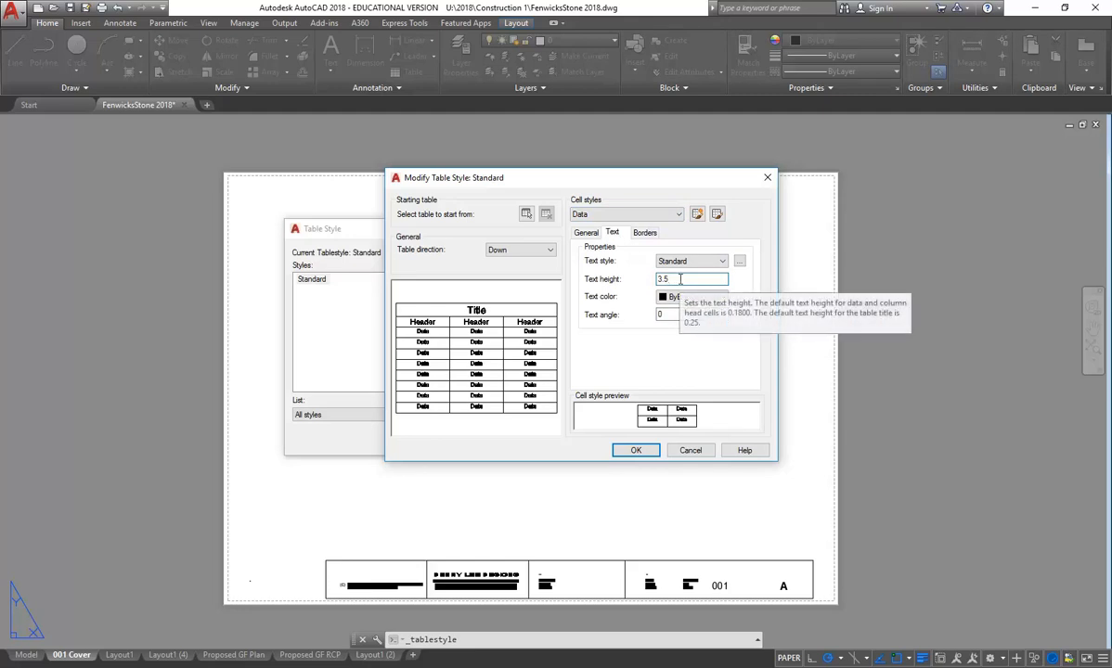
Compare the text heights of the Title, Header and Data cell styles in the Standard table style.
left_click(622, 216)
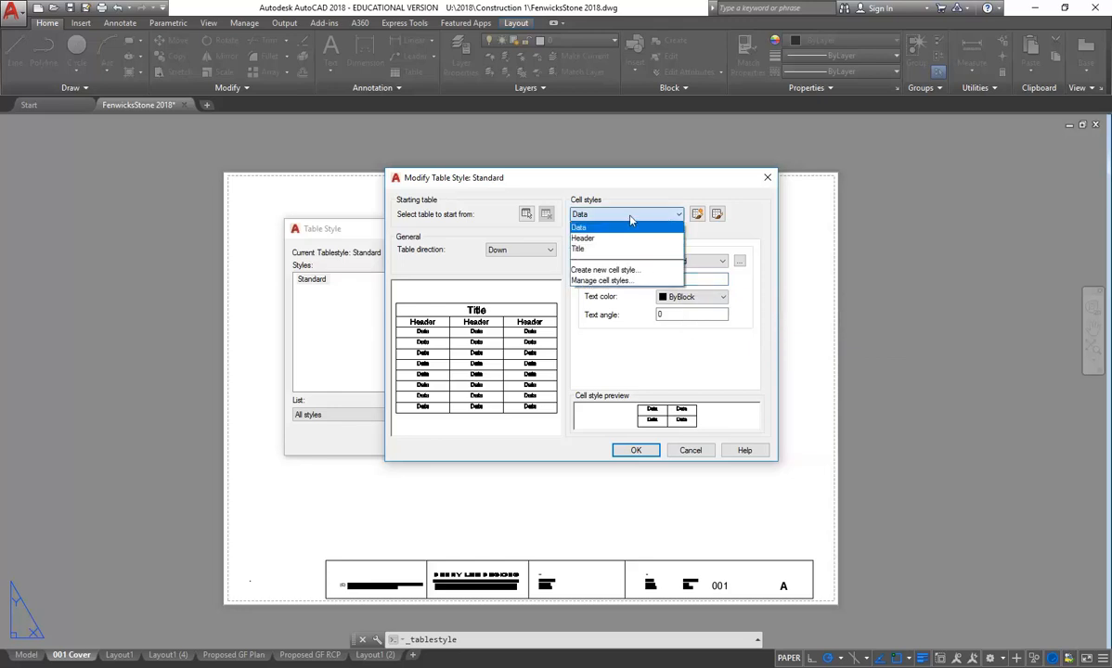
left_click(635, 225)
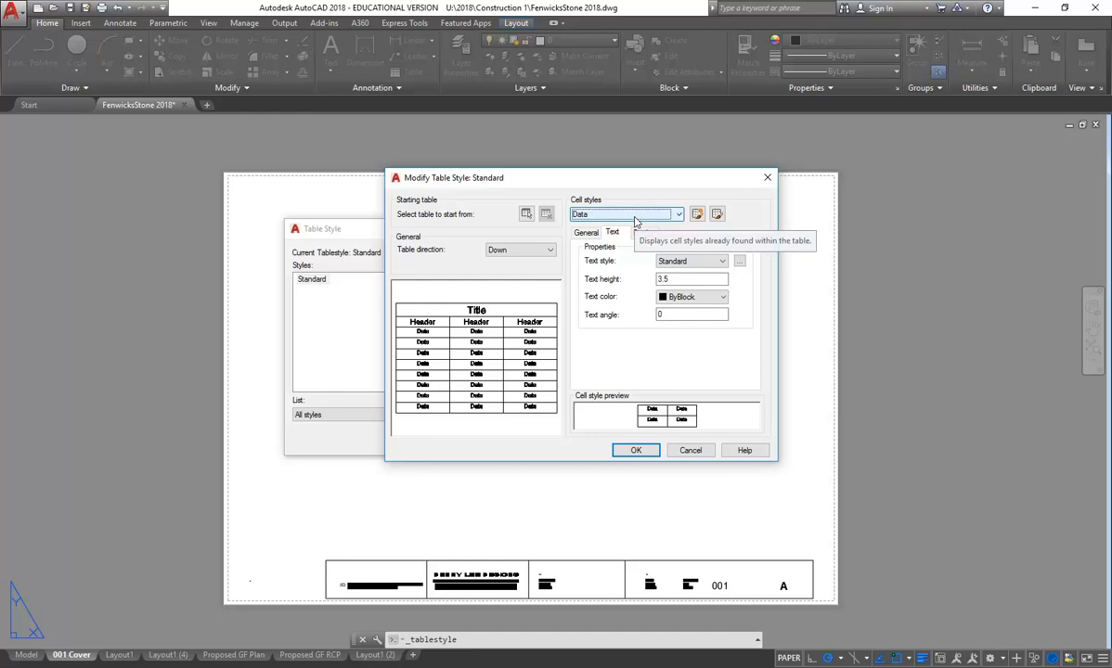
left_click(634, 217)
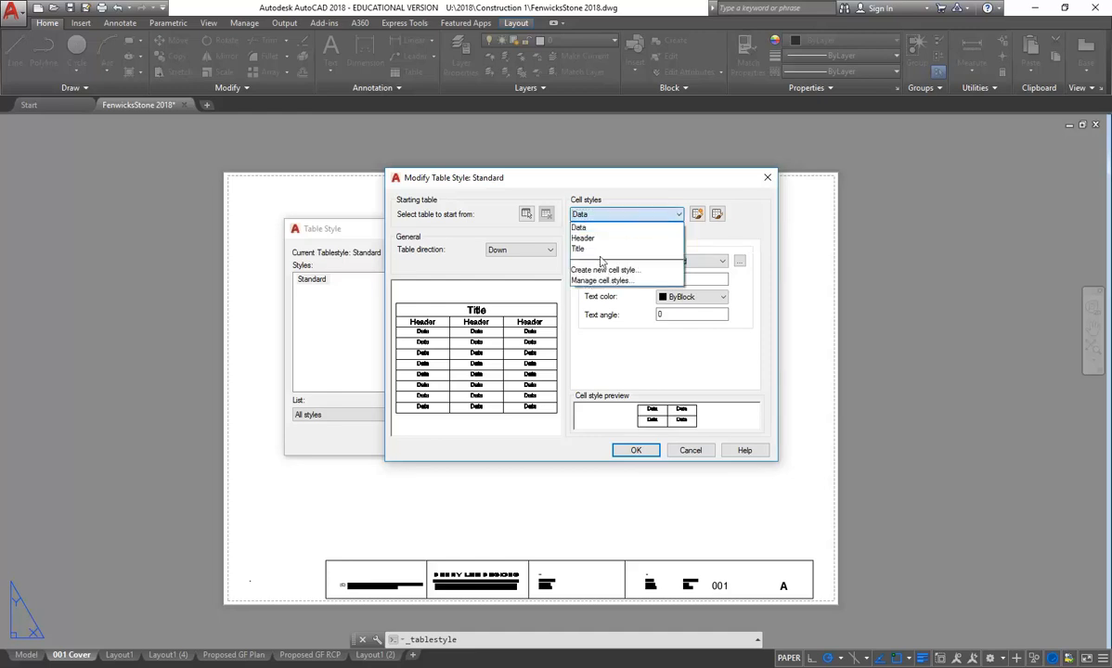
left_click(603, 247)
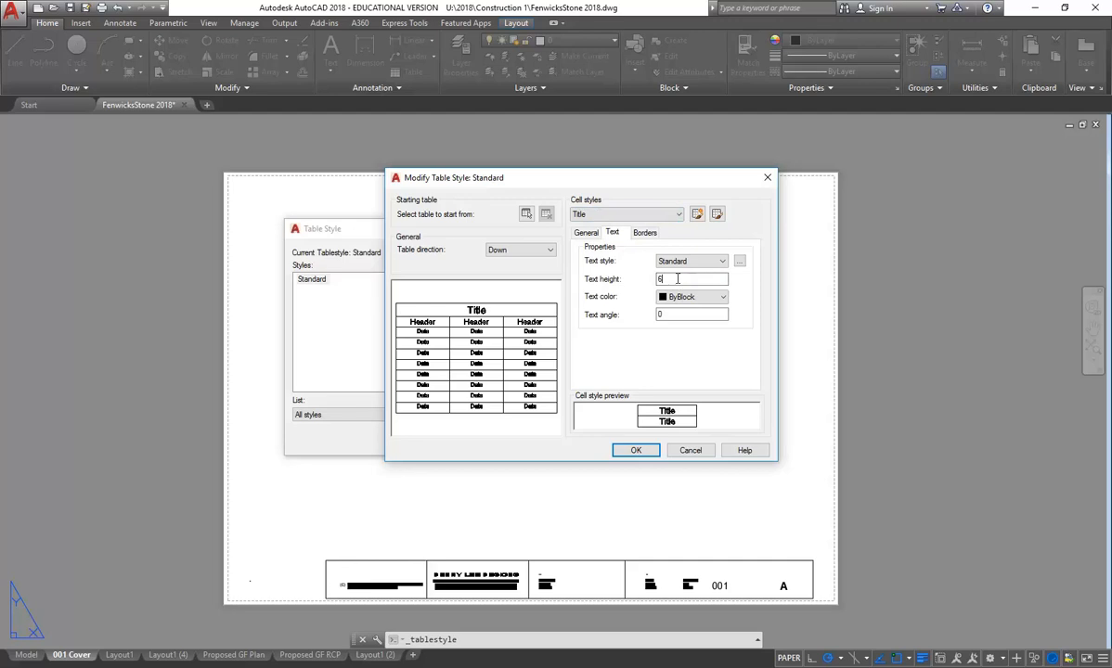
left_click(608, 214)
left_click(615, 239)
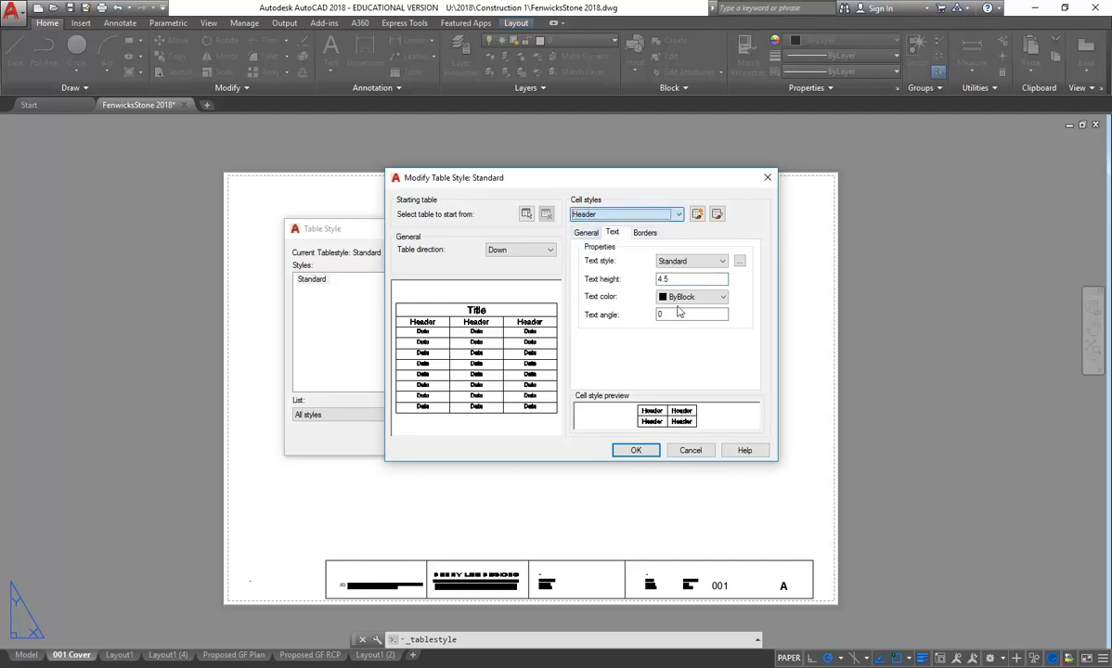
left_click(645, 217)
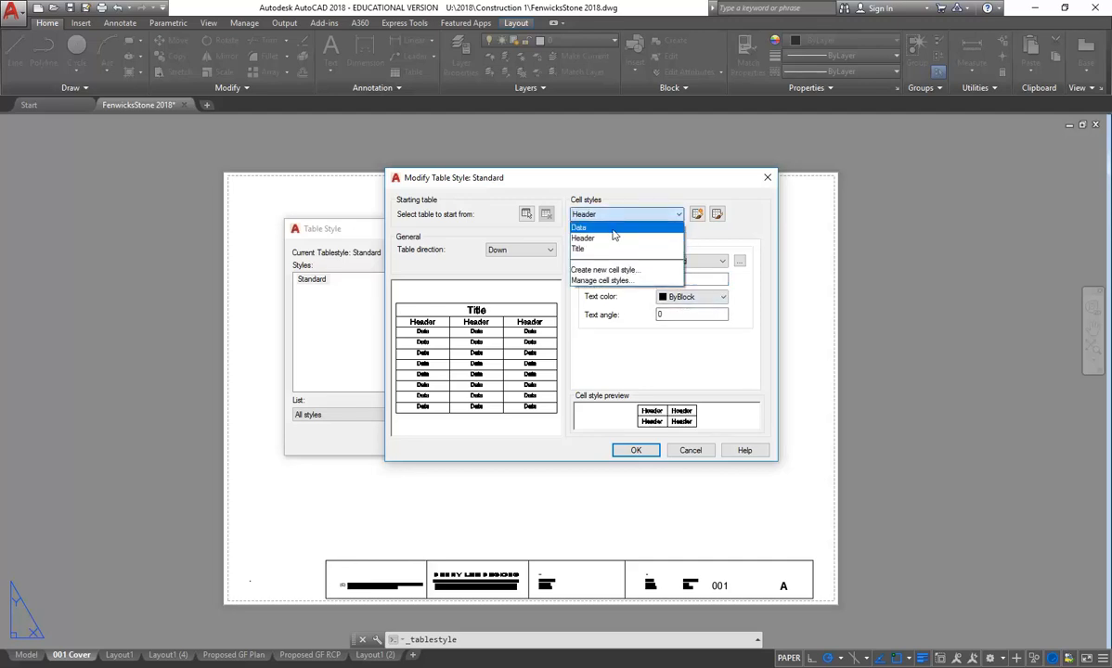
left_click(619, 228)
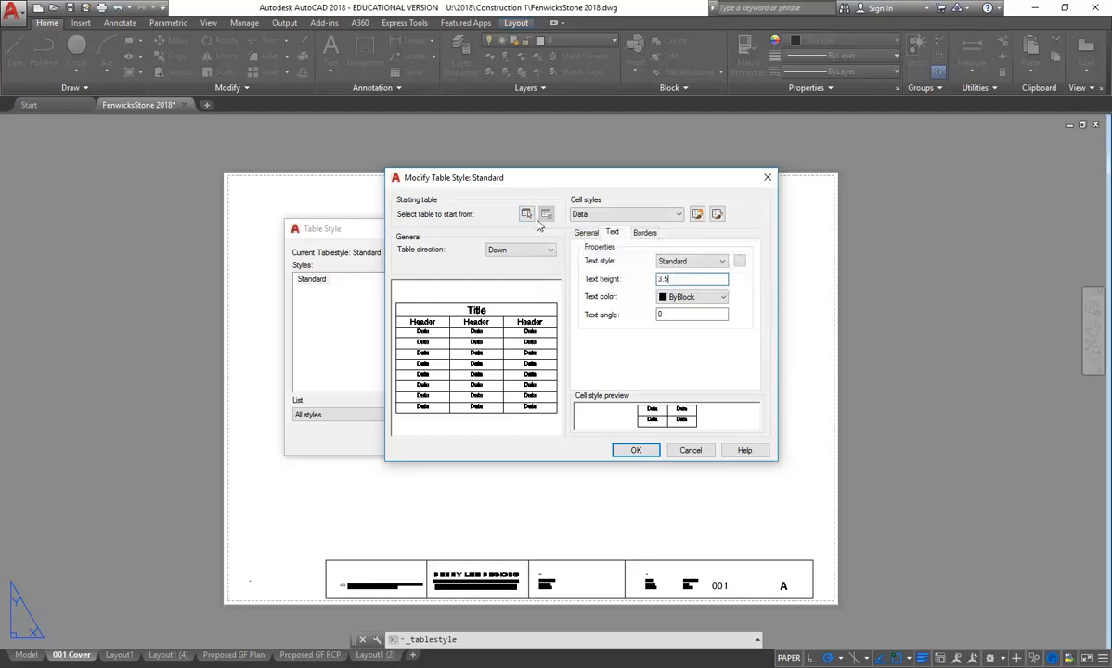
Check the starting table option and review the Data cell style's general and border properties.
left_click(526, 214)
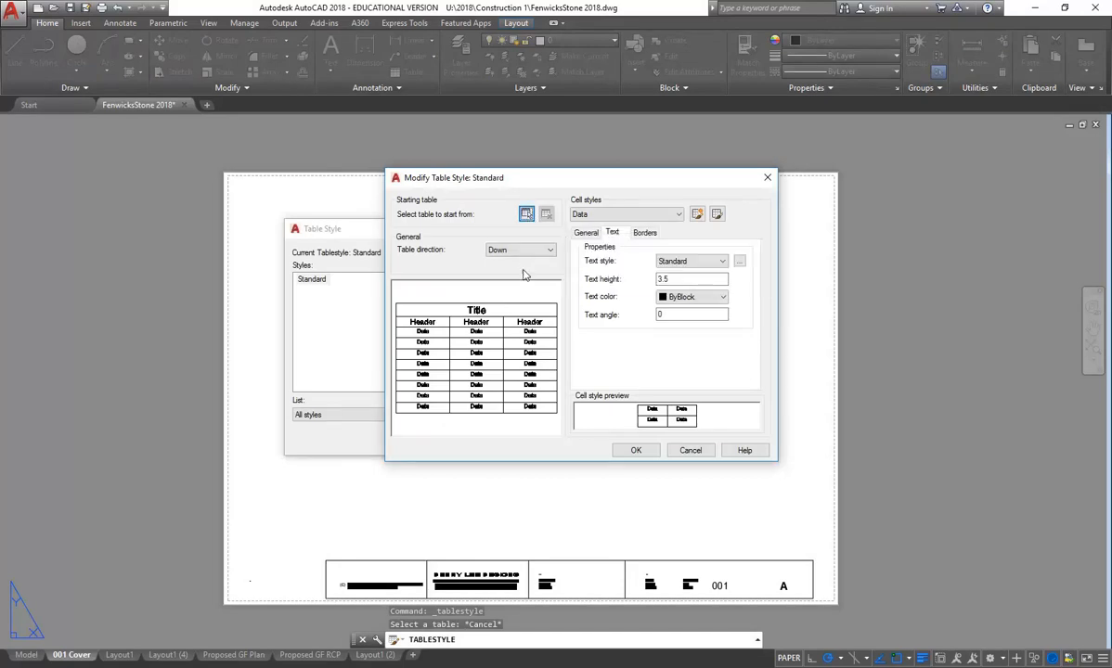
left_click(584, 234)
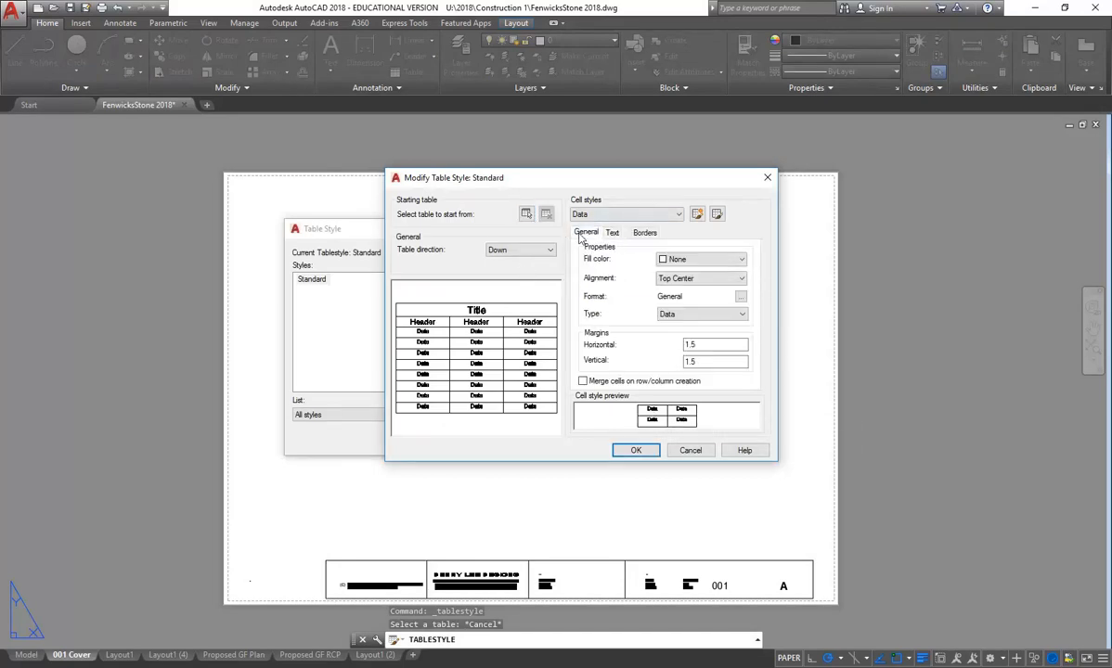
left_click(645, 232)
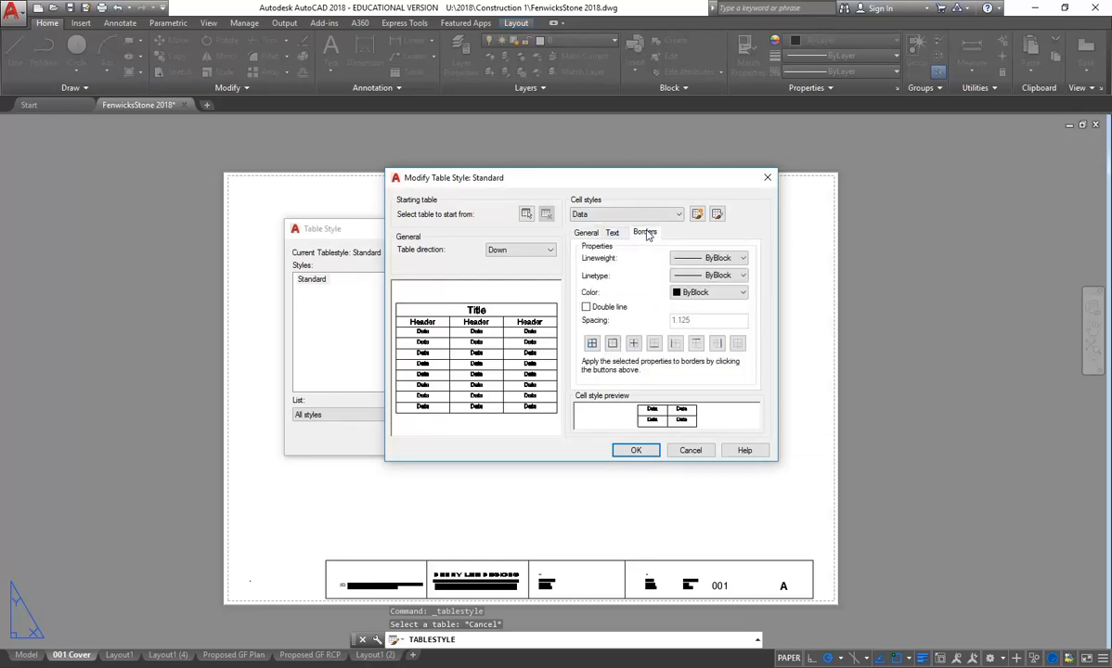
left_click(584, 233)
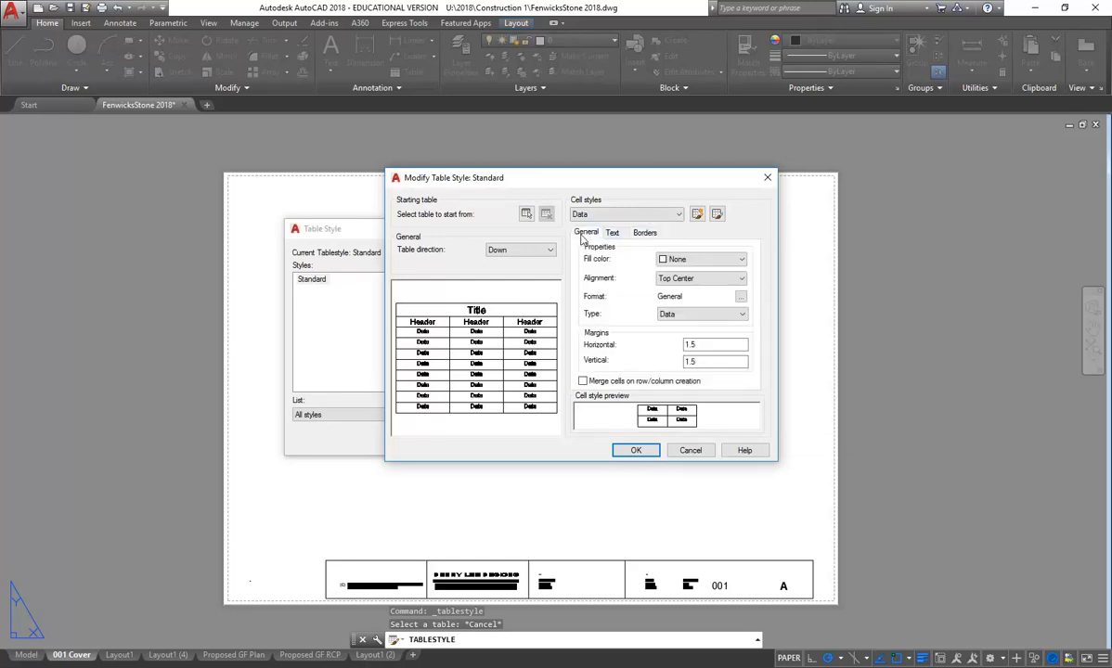
left_click(640, 235)
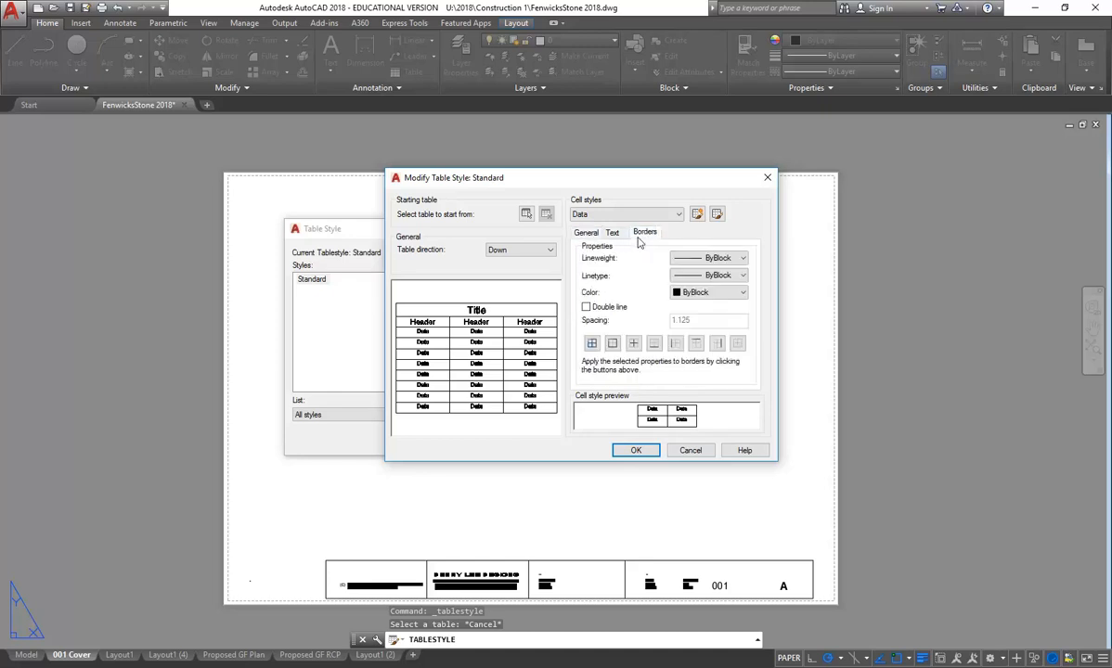
left_click(586, 233)
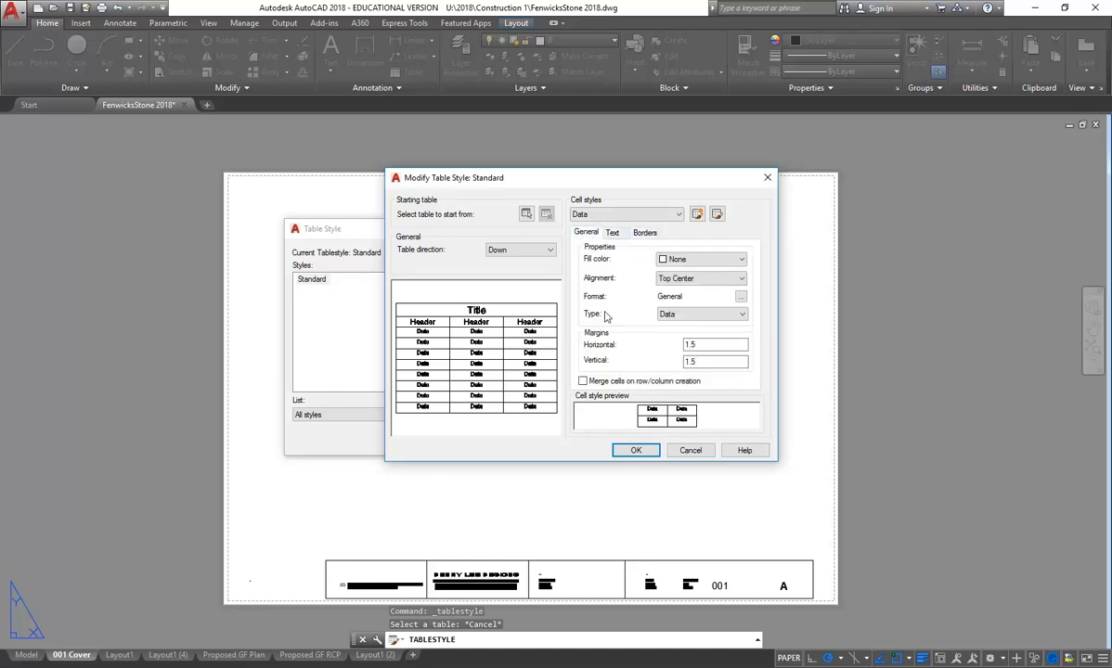
Accept the changes to the Standard table style and close the table style manager.
left_click(634, 451)
left_click_drag(388, 237, 446, 244)
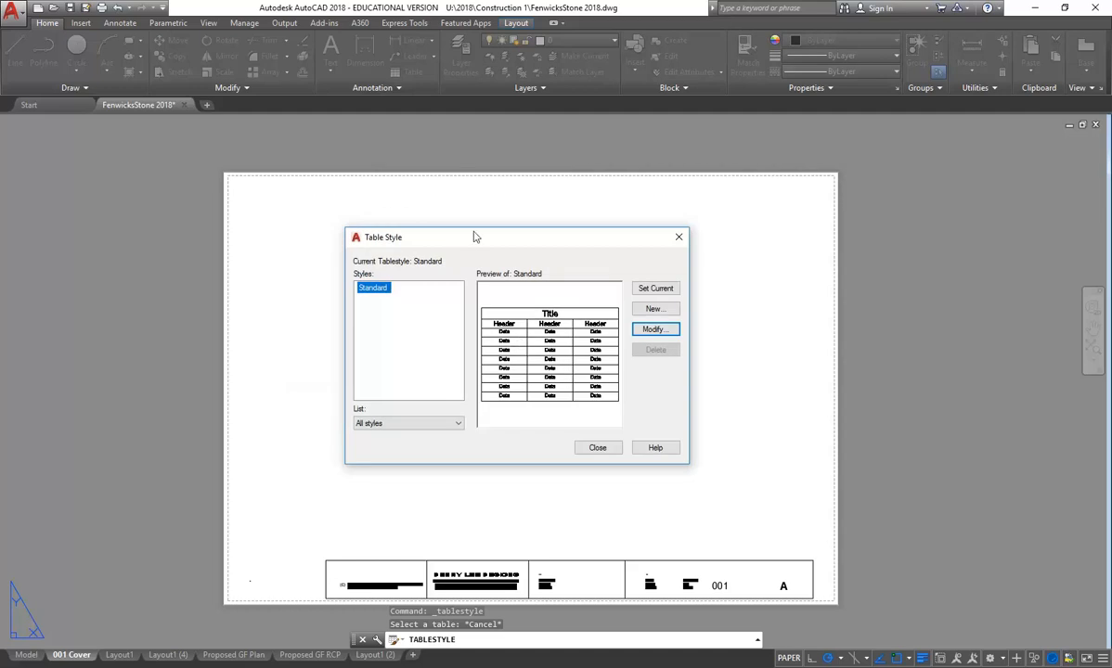
left_click_drag(510, 234, 599, 234)
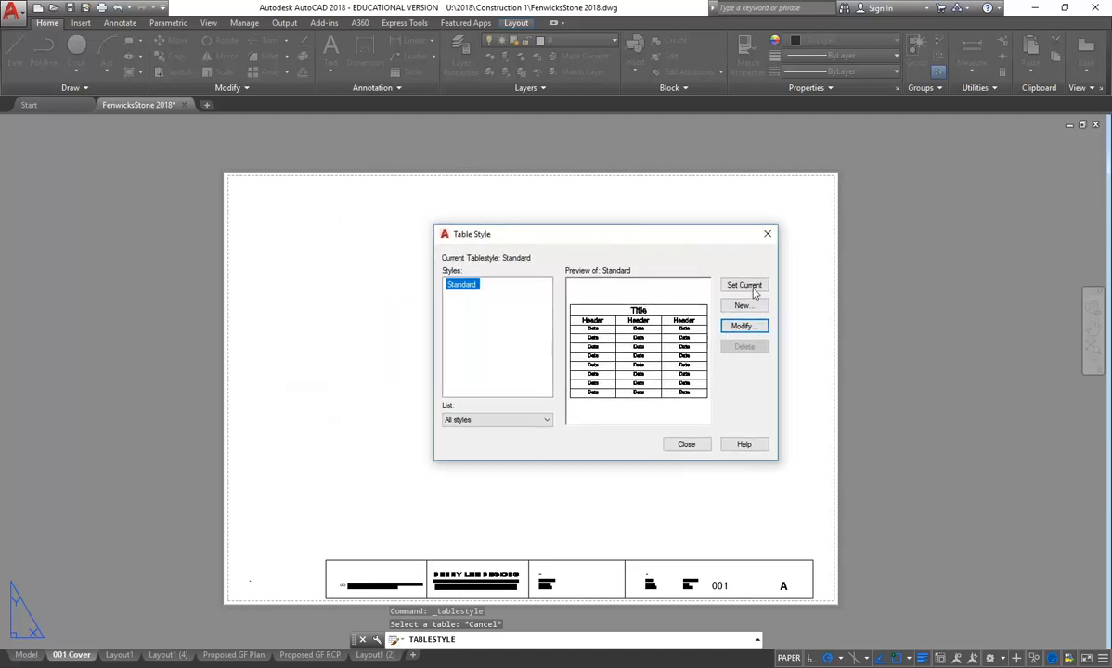
left_click(686, 446)
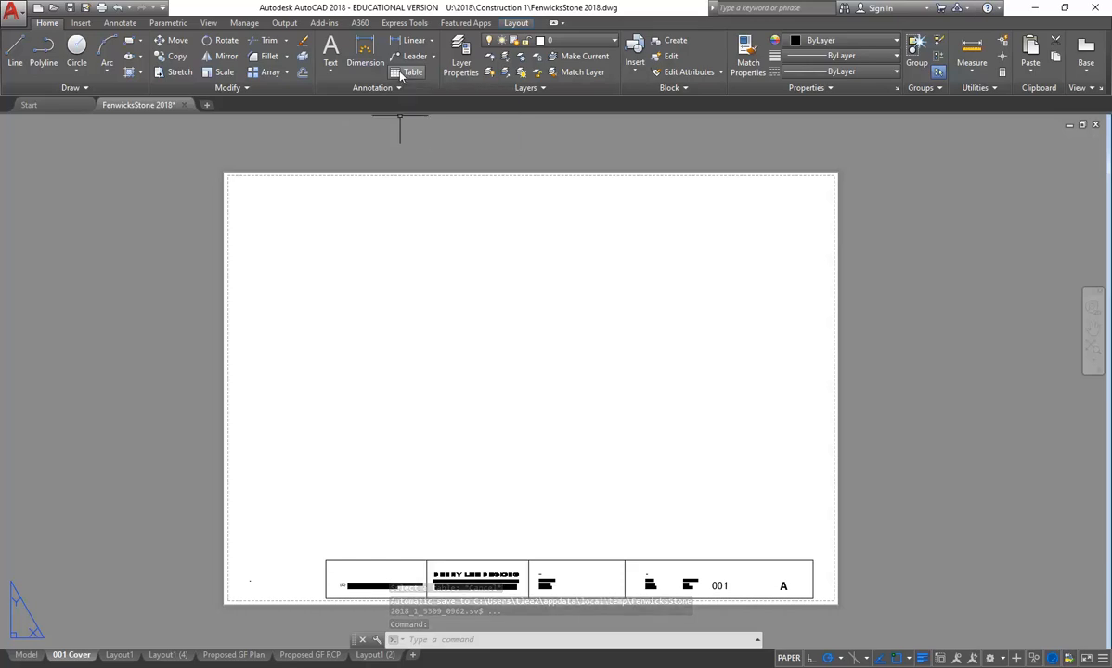
Start inserting an empty table in the Standard style with 5 columns and go to its data row count.
left_click(402, 74)
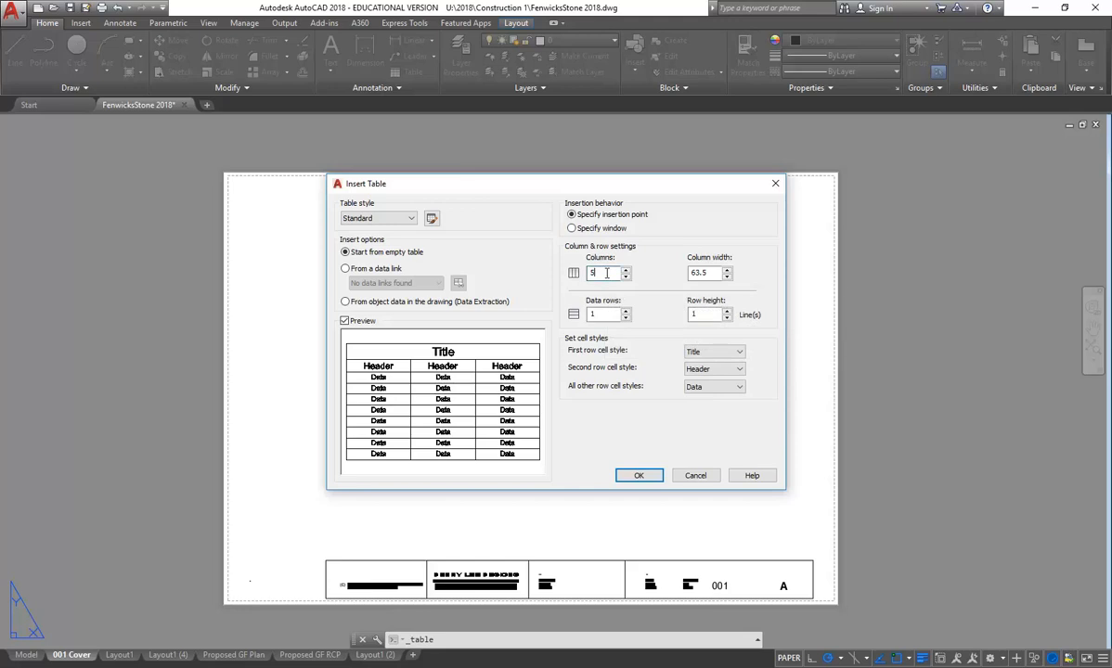
left_click(605, 313)
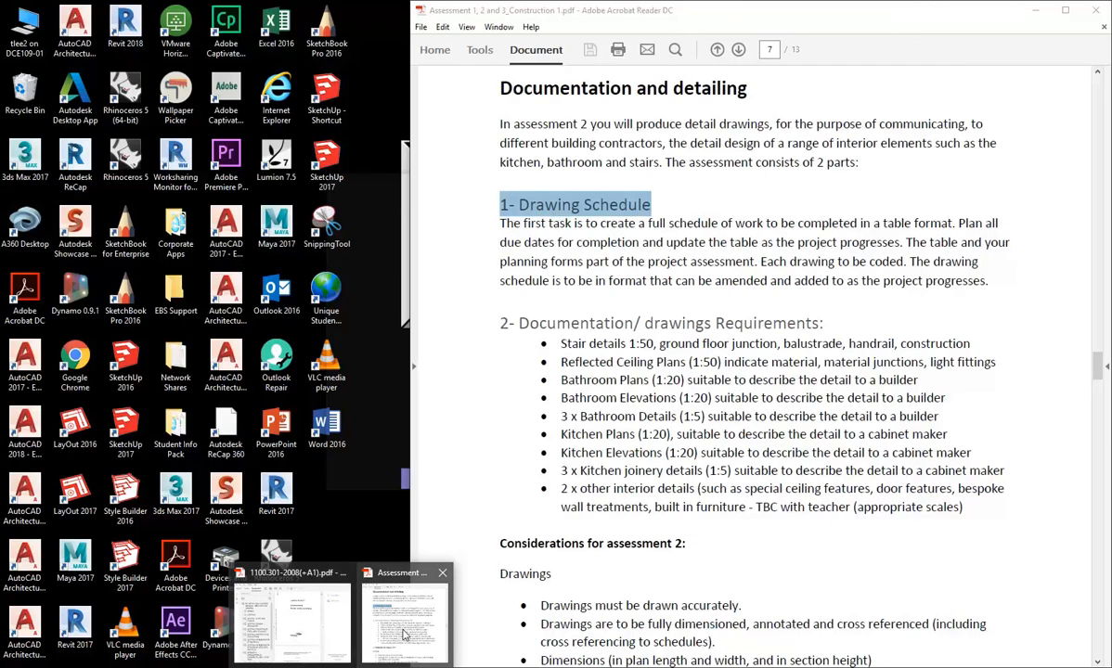
Switch to the assessment PDF in Acrobat Reader and read the drawing schedule and required drawings for assessment 2.
left_click(404, 608)
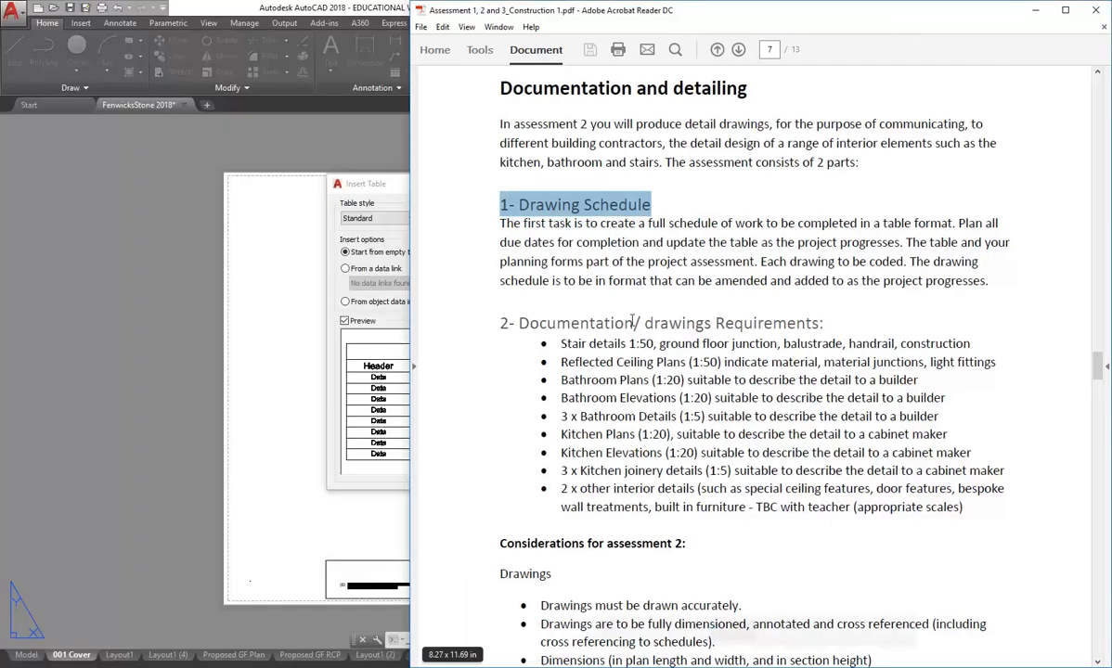
left_click(609, 287)
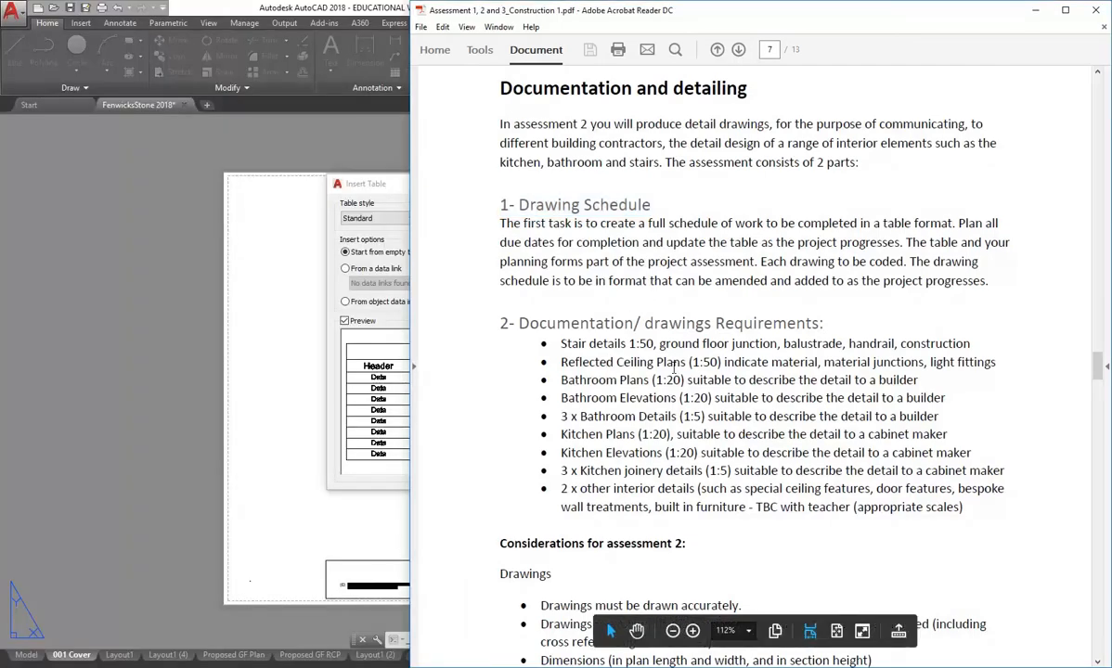
scroll(734, 390, "up", 5)
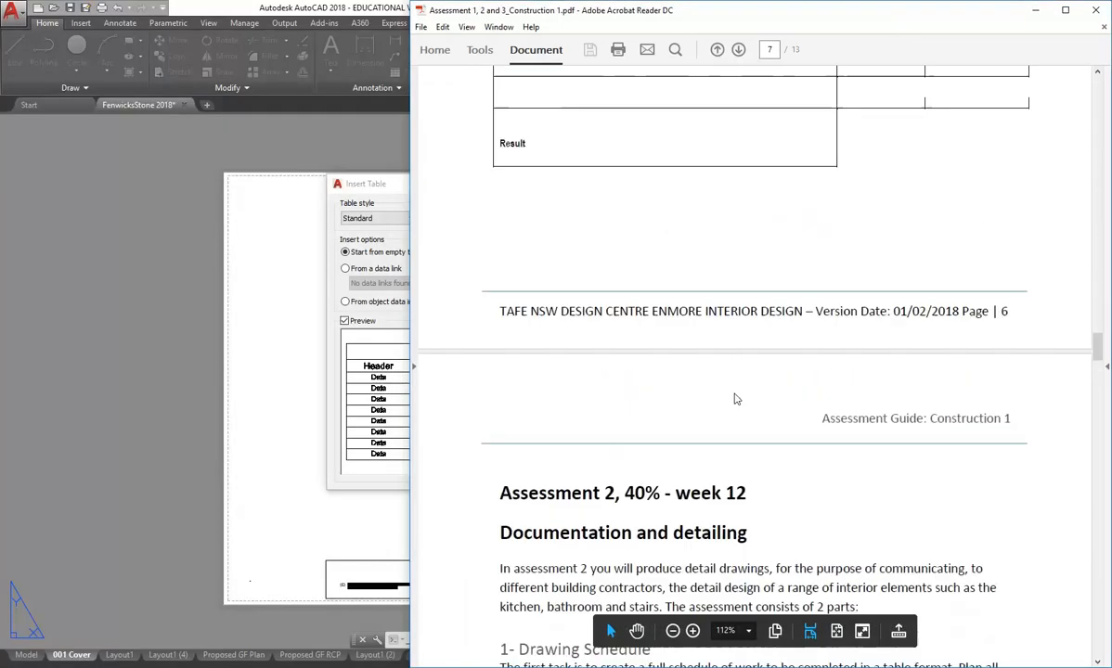
scroll(734, 389, "down", 6)
scroll(734, 392, "up", 2)
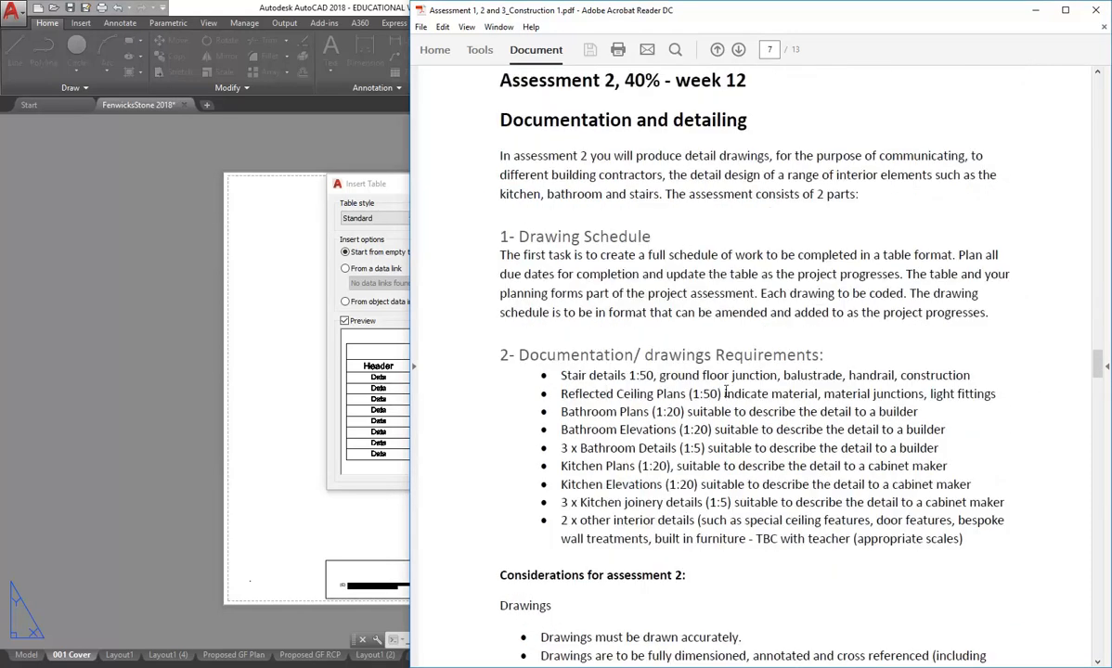
scroll(599, 468, "down", 4)
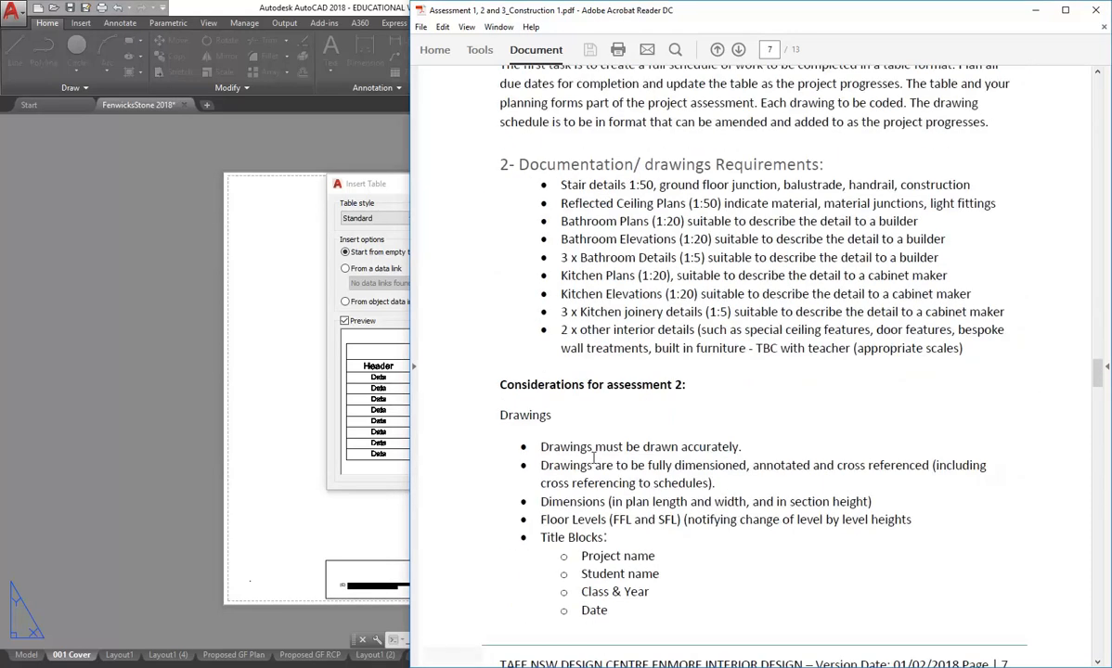
scroll(594, 458, "down", 2)
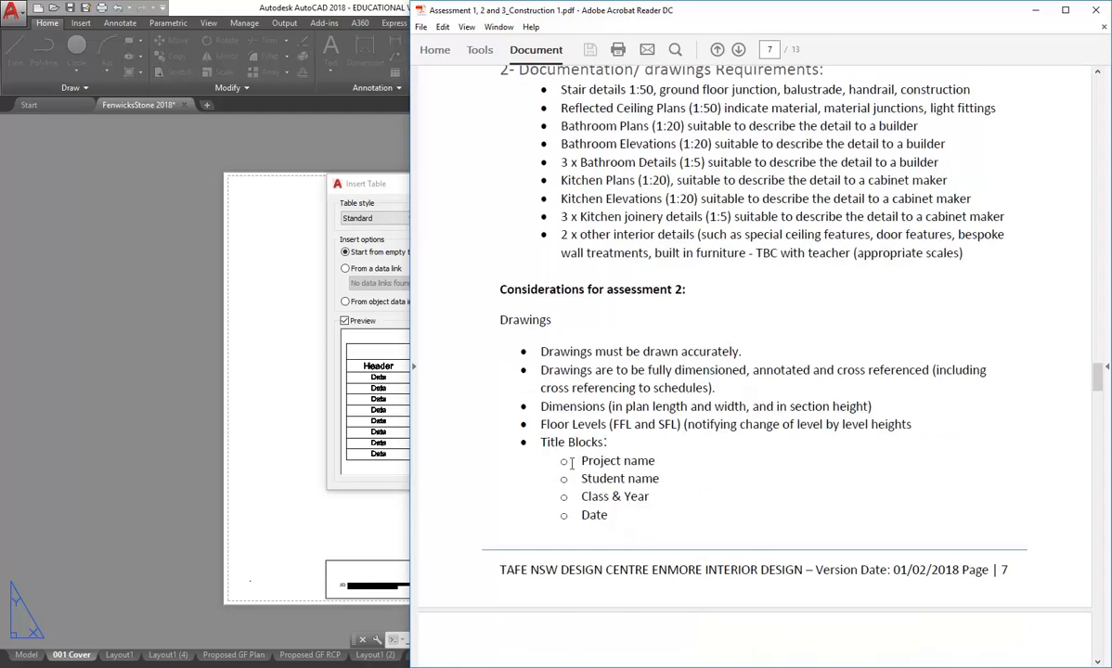
Examine the title block requirements in the assessment 2 considerations, from project name through drawing numbers.
scroll(590, 466, "down", 4)
mouse_move(678, 559)
left_mouse_down()
mouse_move(511, 134)
mouse_move(569, 270)
left_mouse_up()
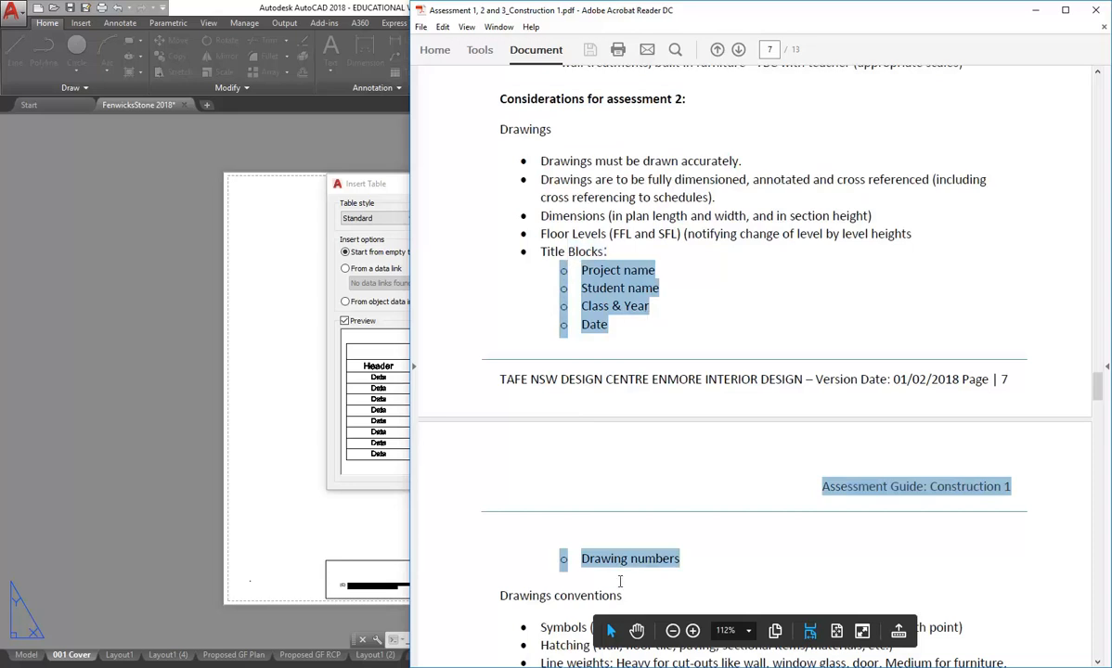
left_click(583, 527)
scroll(565, 467, "down", 2)
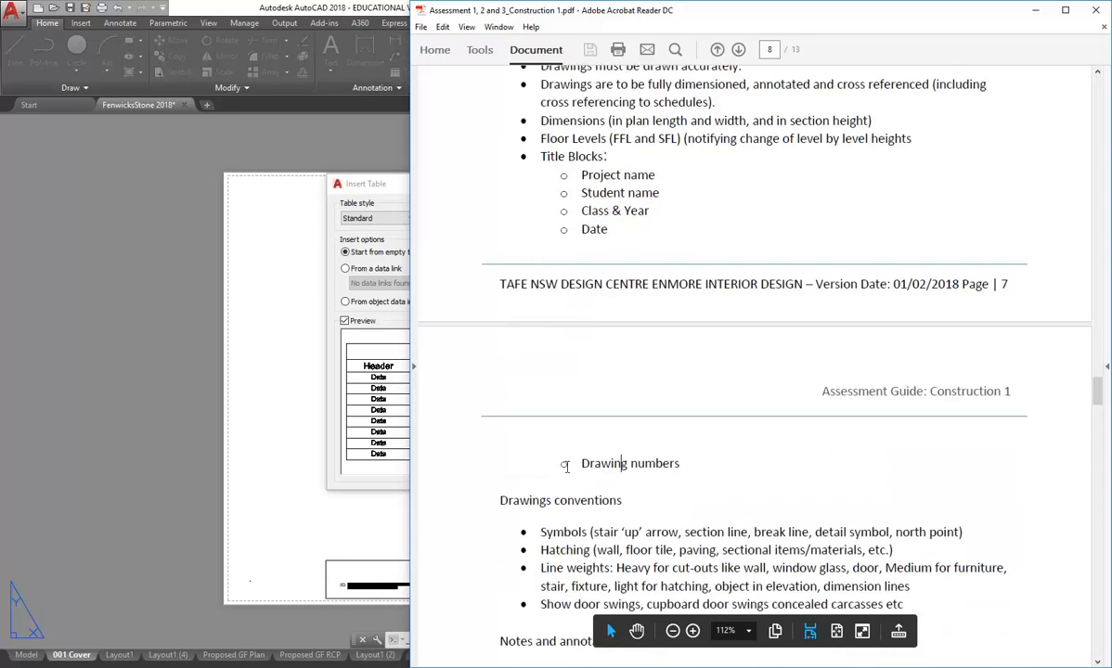
scroll(649, 455, "up", 2)
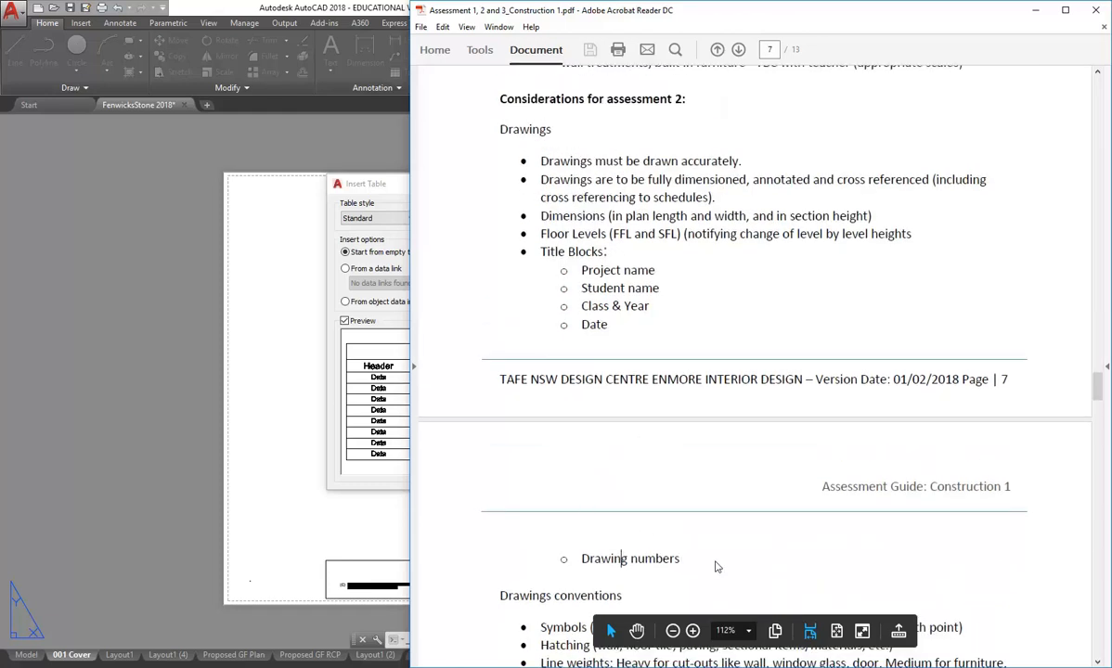
left_click_drag(687, 557, 569, 553)
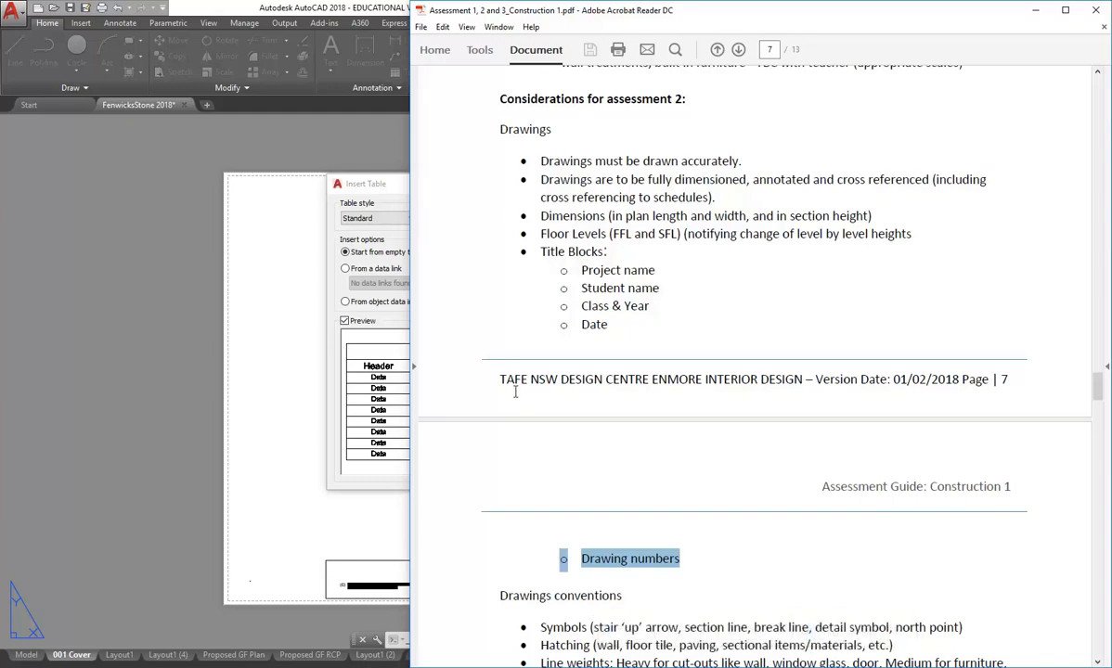
Examine the drawing conventions and the requirement for drawing names with scale under Notes and annotations.
scroll(515, 392, "down", 2)
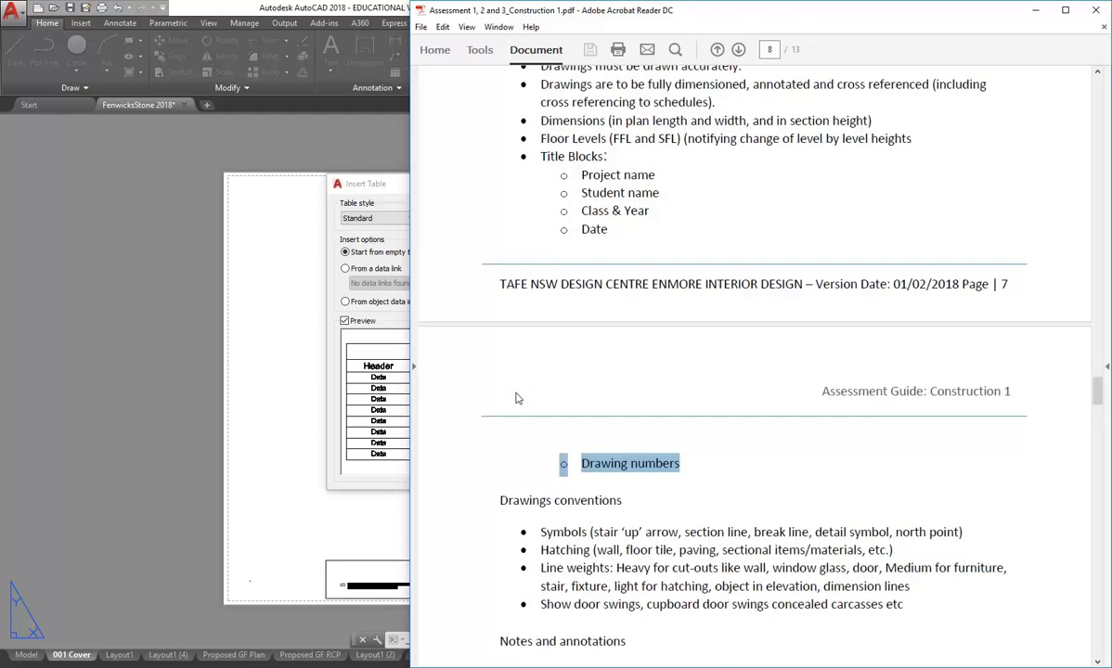
scroll(516, 394, "down", 2)
scroll(515, 392, "down", 3)
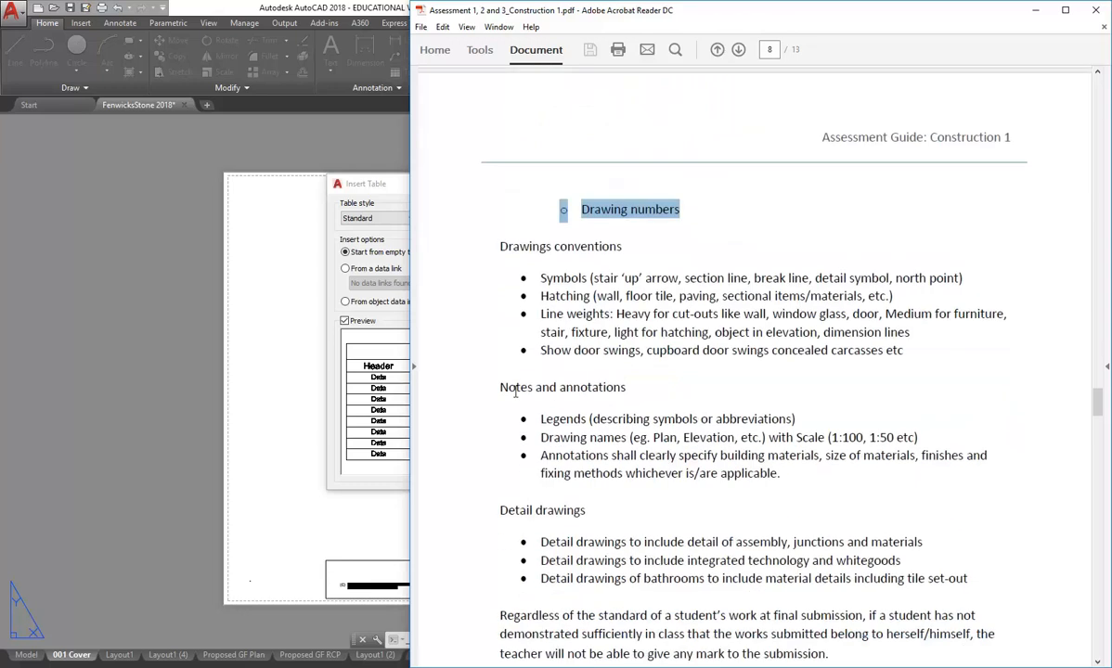
mouse_move(504, 413)
left_mouse_down()
mouse_move(677, 455)
mouse_move(923, 454)
mouse_move(846, 432)
left_mouse_up()
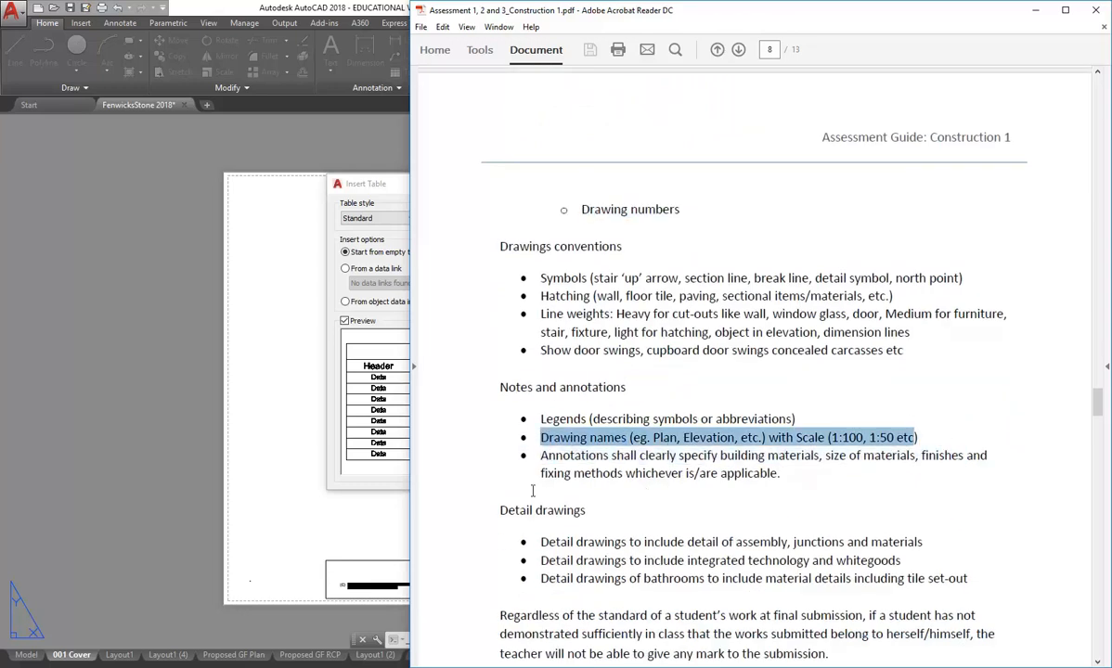
Return to the title block list and review its date, class and year, and student name items.
scroll(572, 320, "up", 5)
left_click_drag(609, 261, 554, 255)
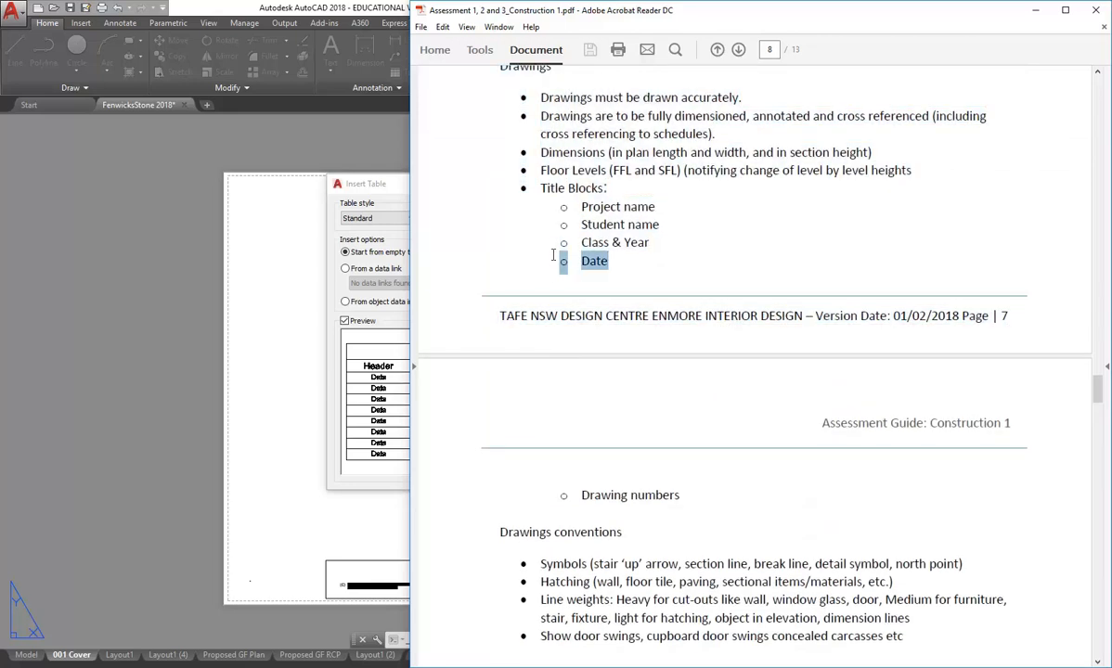
left_click_drag(653, 241, 550, 242)
left_click(568, 237)
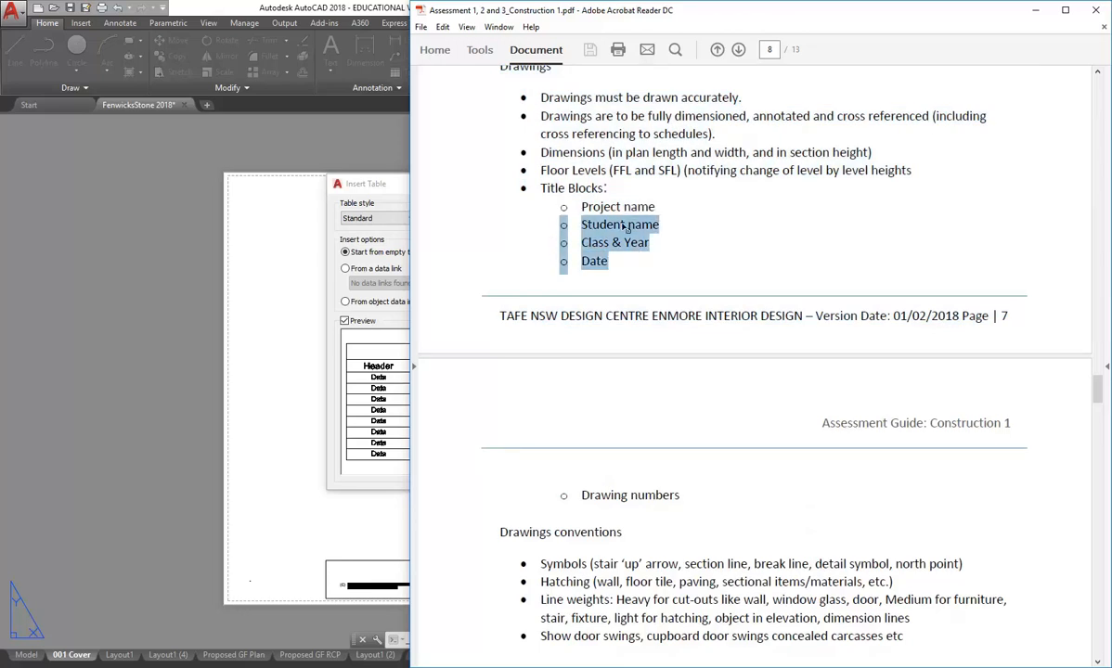
left_click_drag(660, 225, 558, 228)
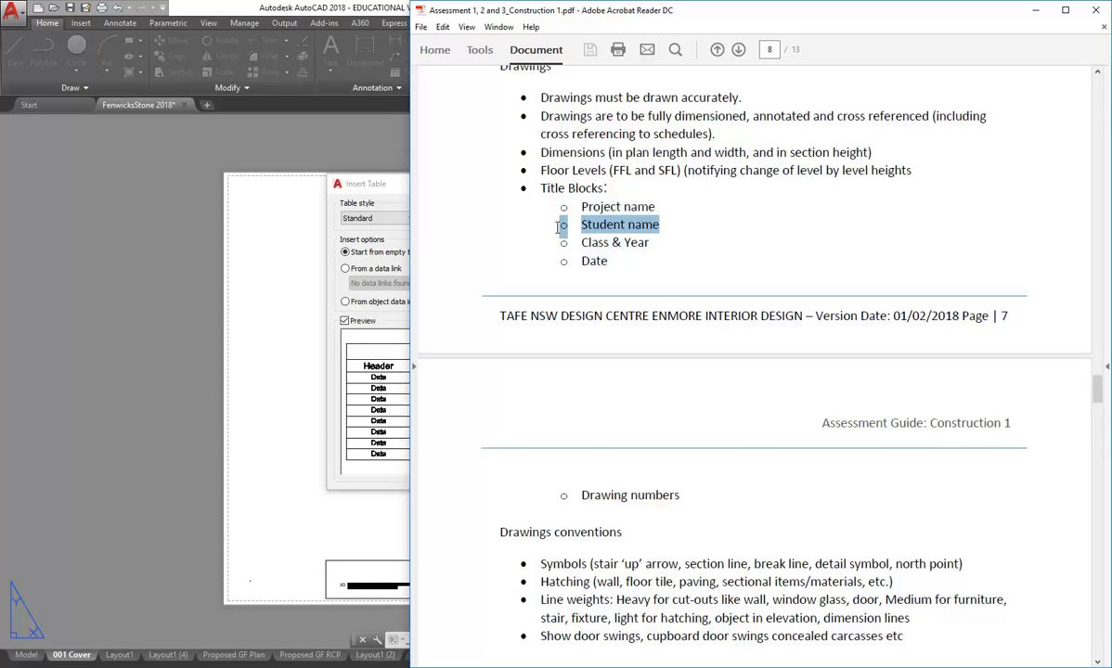
left_click(627, 224)
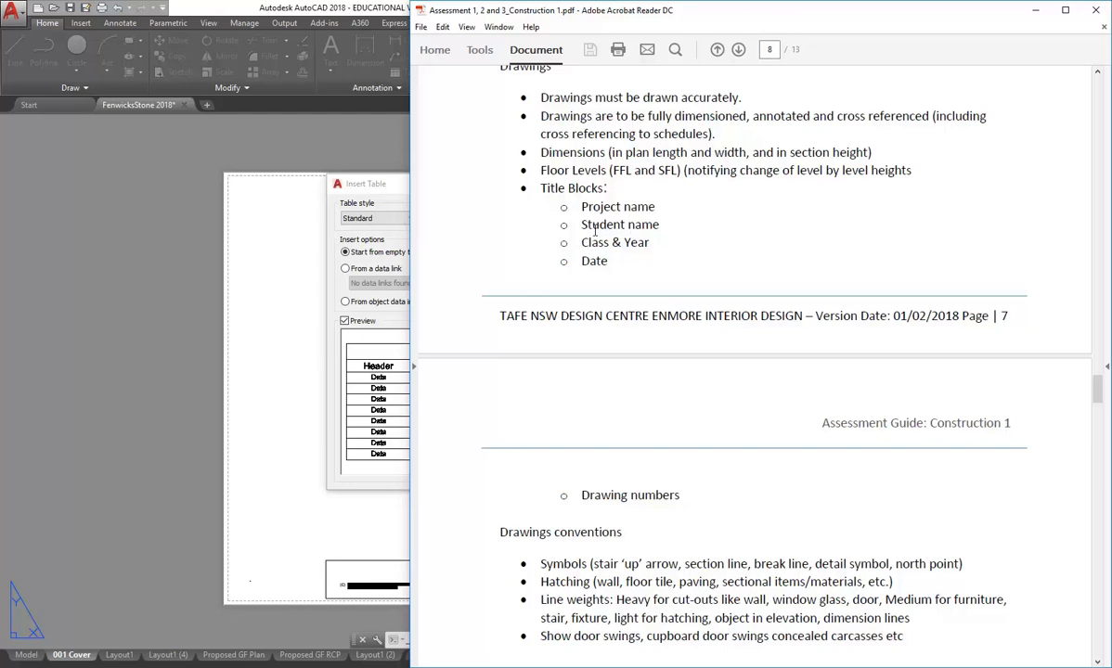
Return from the assessment PDF to AutoCAD and set the new table's number of columns to 4.
left_click(1036, 13)
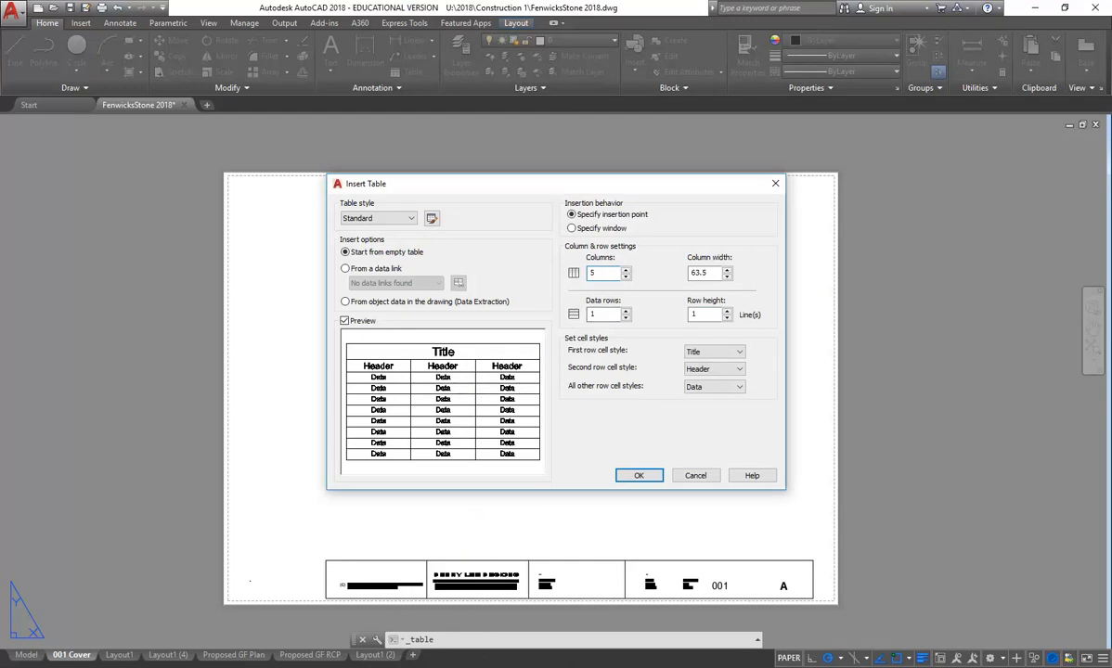
left_click(371, 667)
left_click(367, 607)
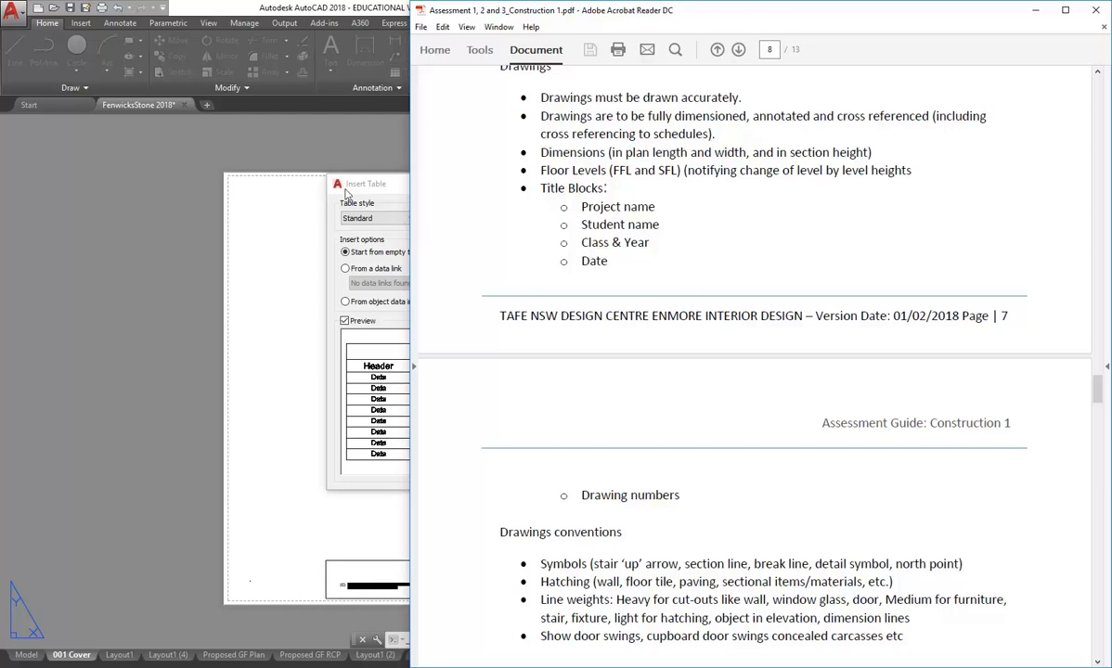
left_click(390, 188)
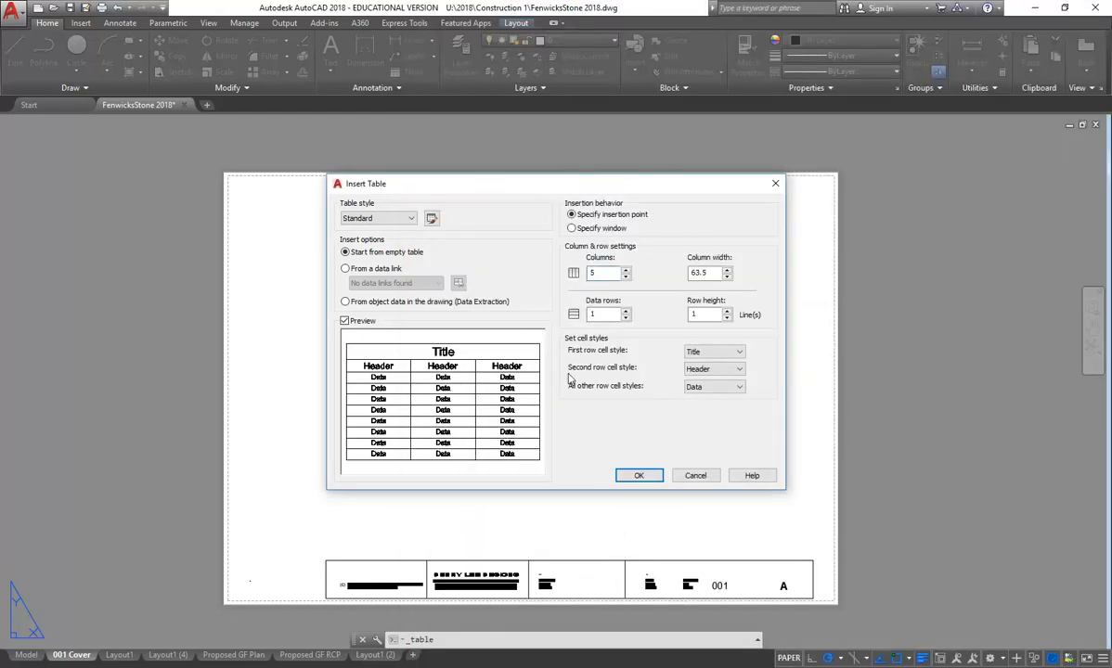
double_click(600, 272)
type("4")
key("Tab")
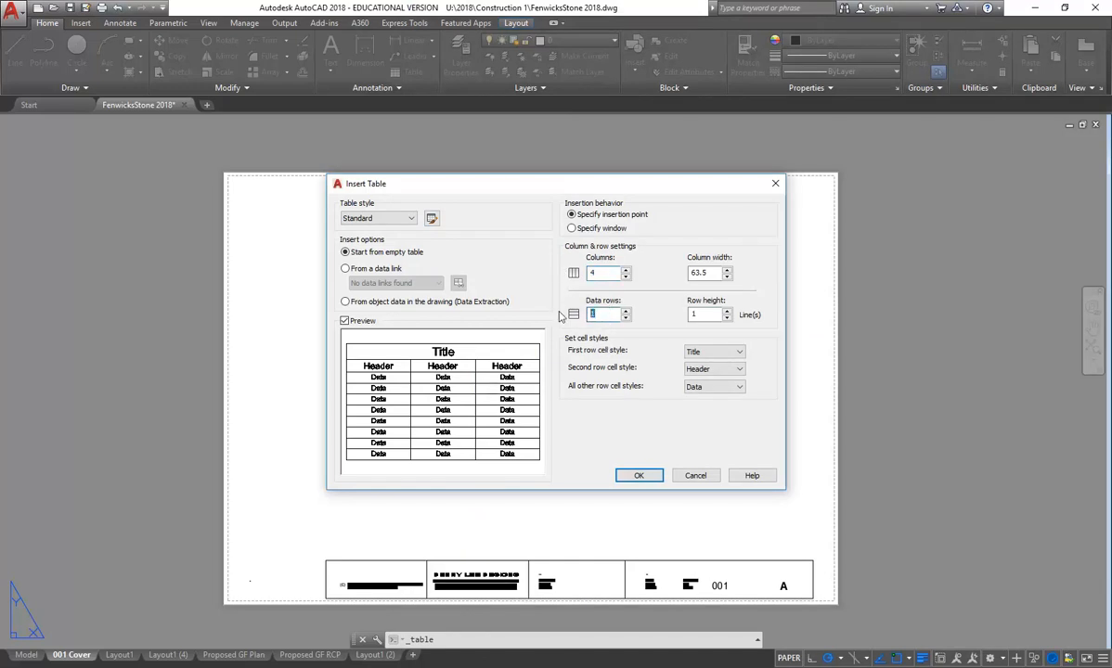
Switch to the assessment PDF and review the drawing schedule task and the list of required drawings for assessment 2.
left_click(343, 667)
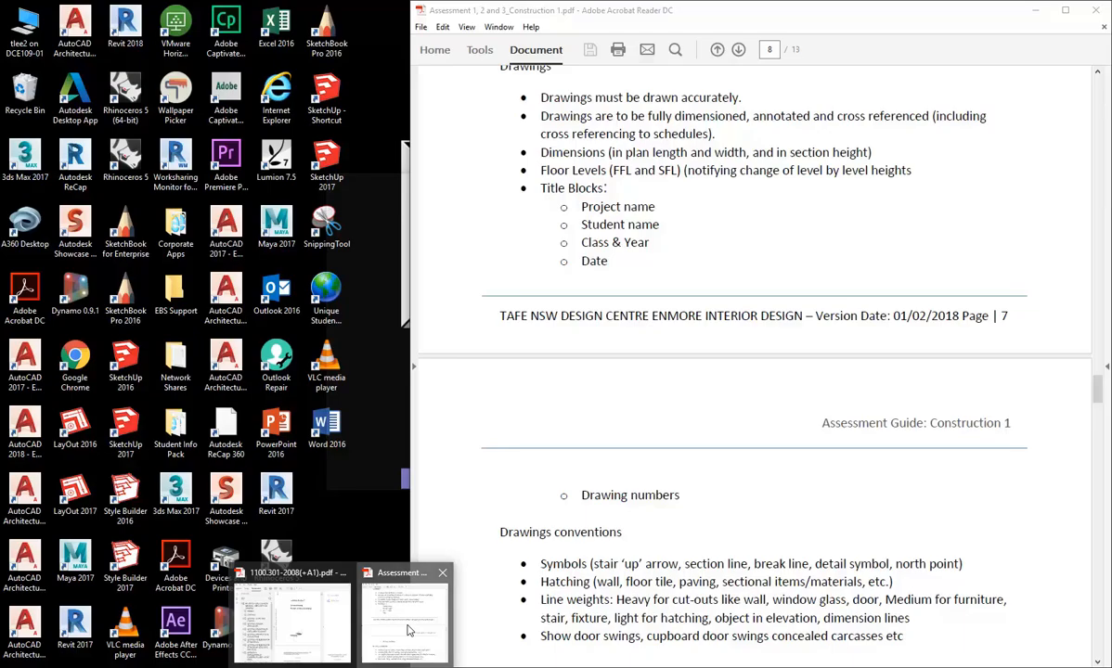
left_click(408, 624)
scroll(673, 296, "up", 5)
scroll(672, 295, "up", 2)
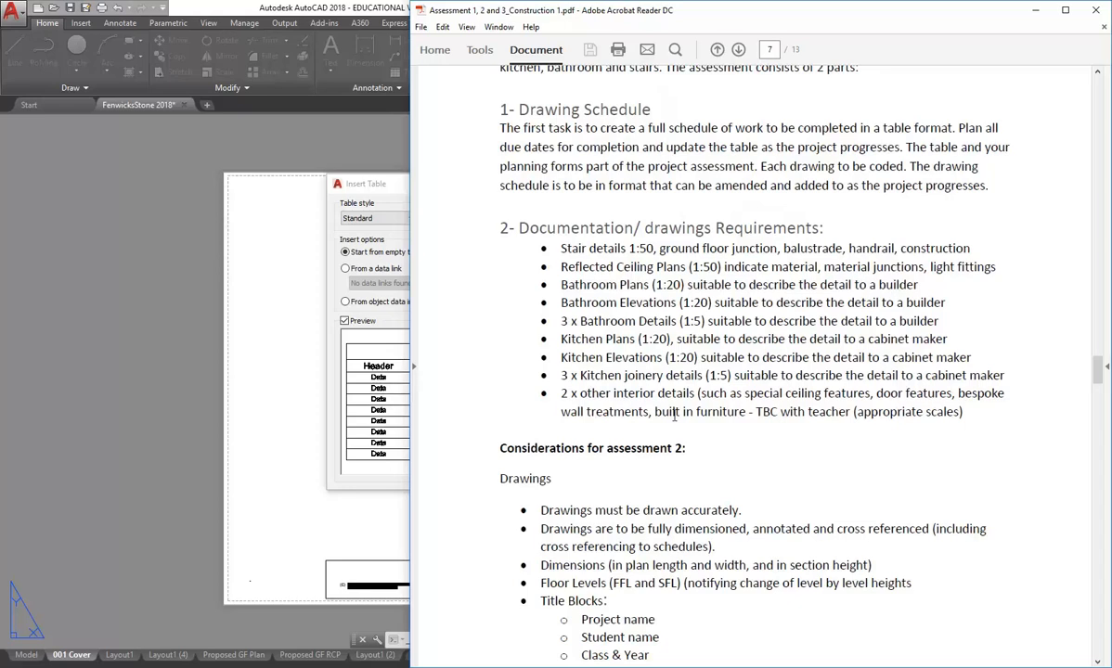
Switch back to AutoCAD, set the data rows to 10 and place the table in the blank area above the title block.
left_click(356, 179)
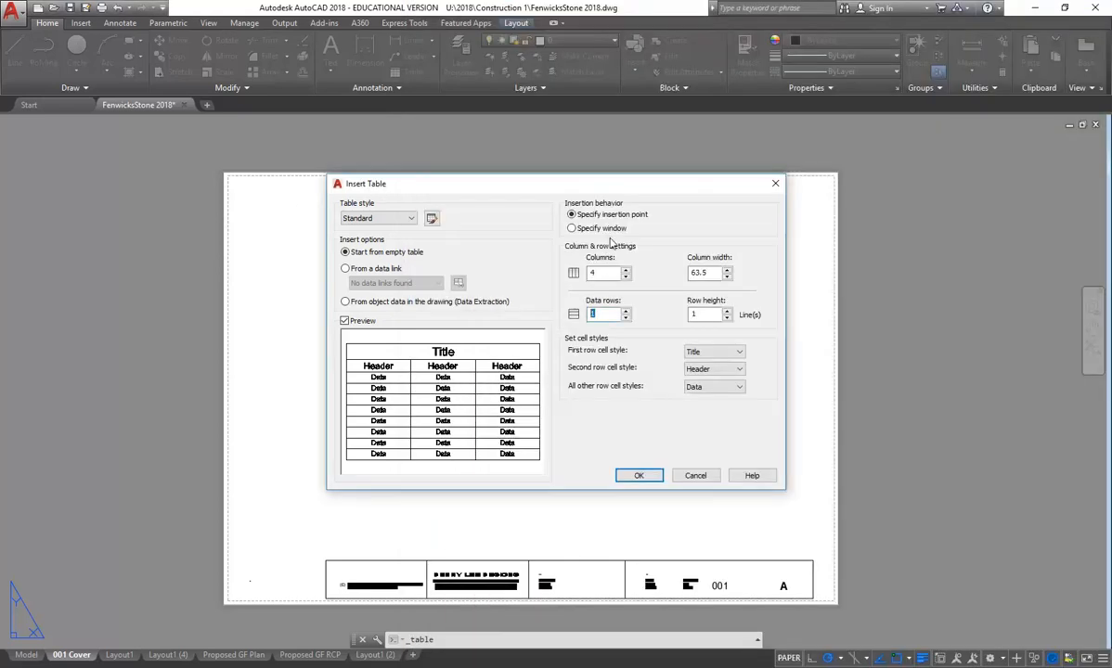
left_click(607, 312)
type("0")
left_click(605, 272)
left_click(638, 474)
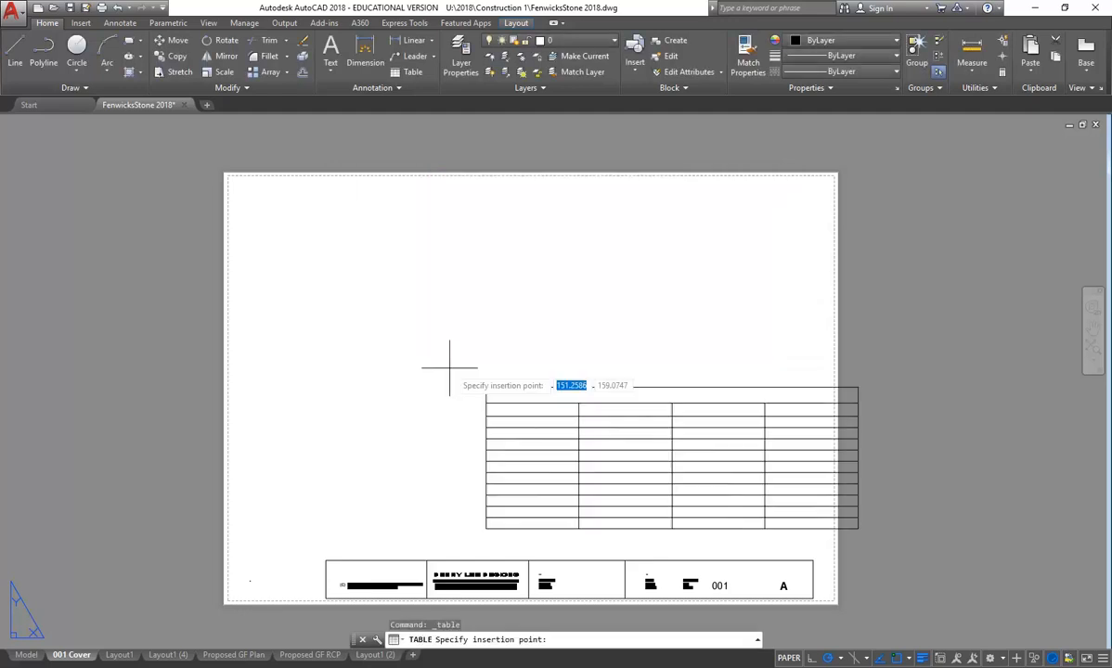
left_click(362, 282)
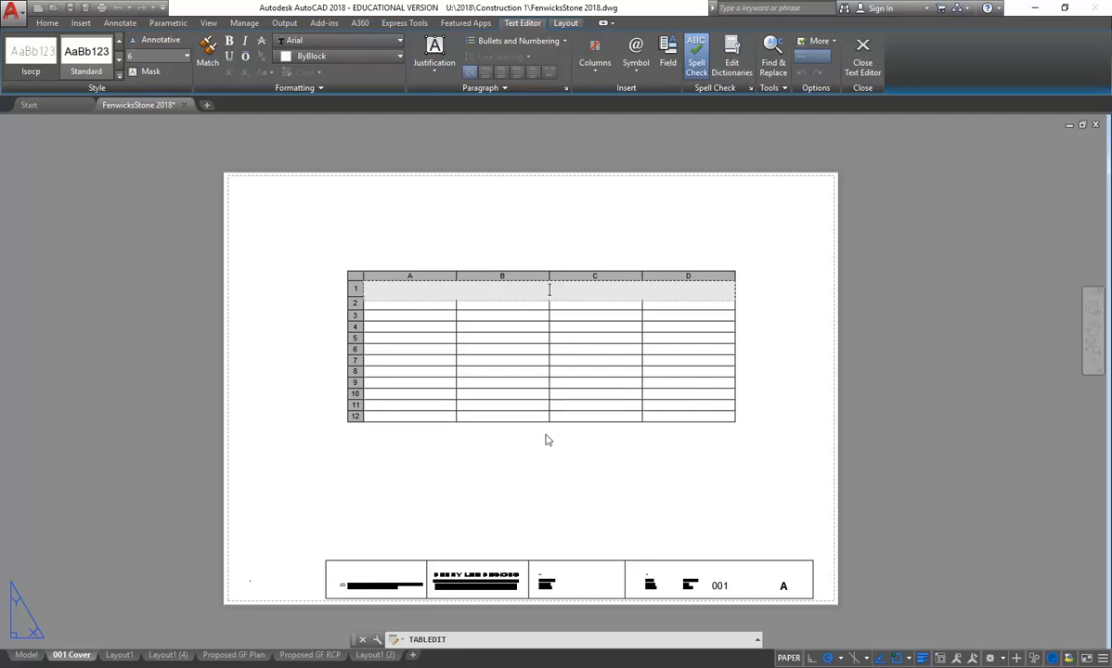
Title the table "Drawing Schedule" in its merged first row.
type("Drawing Sche")
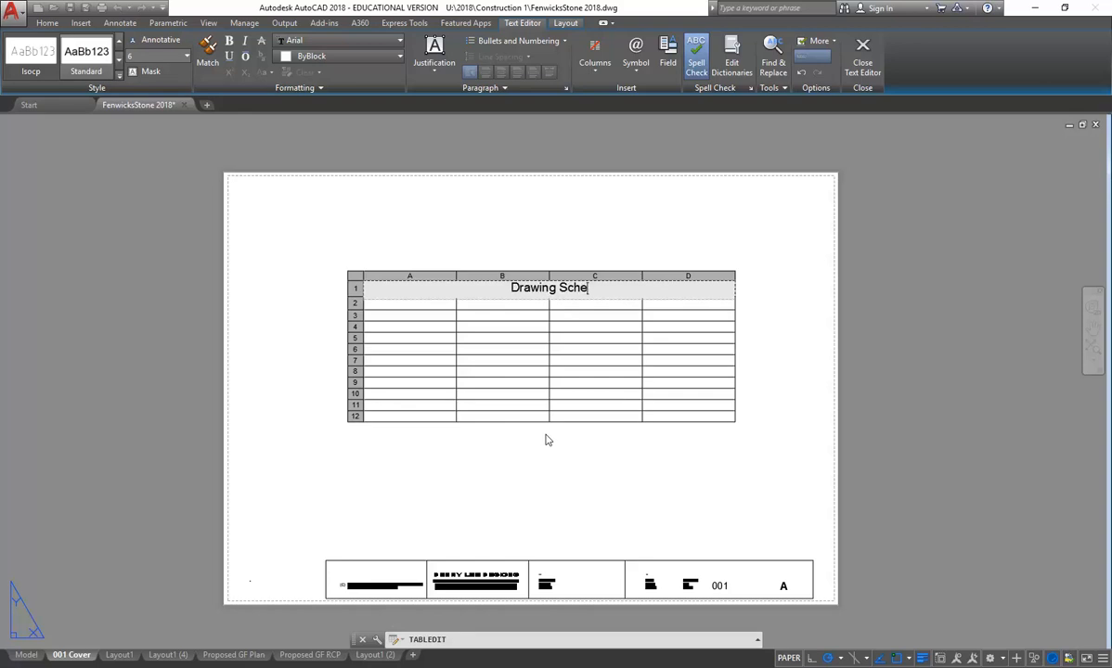
type("dule")
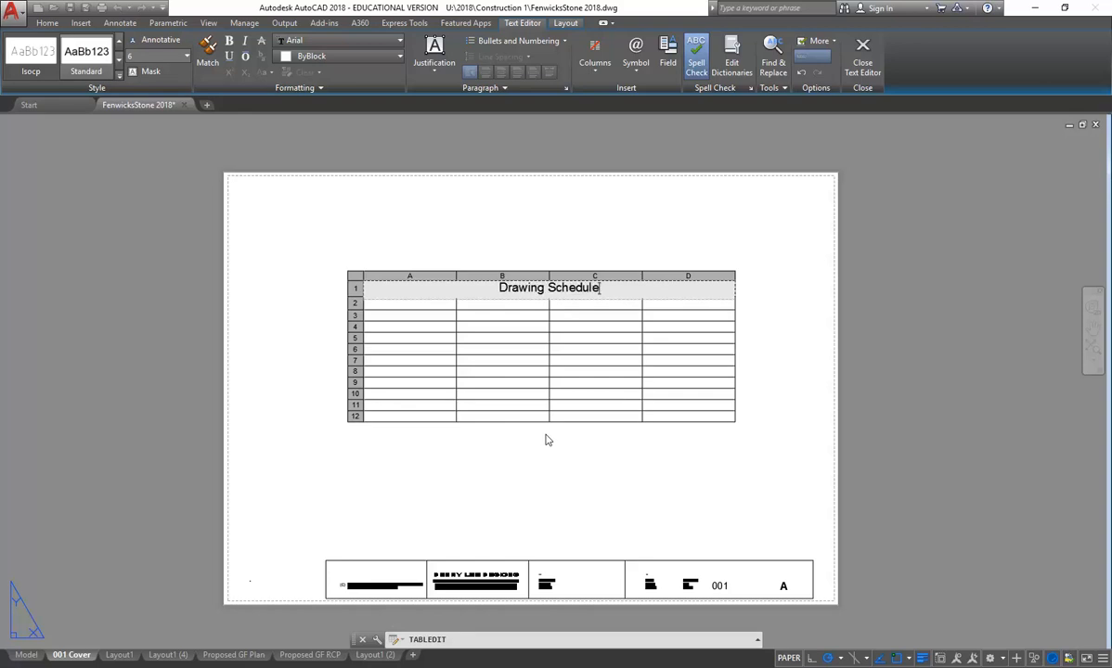
key("Tab")
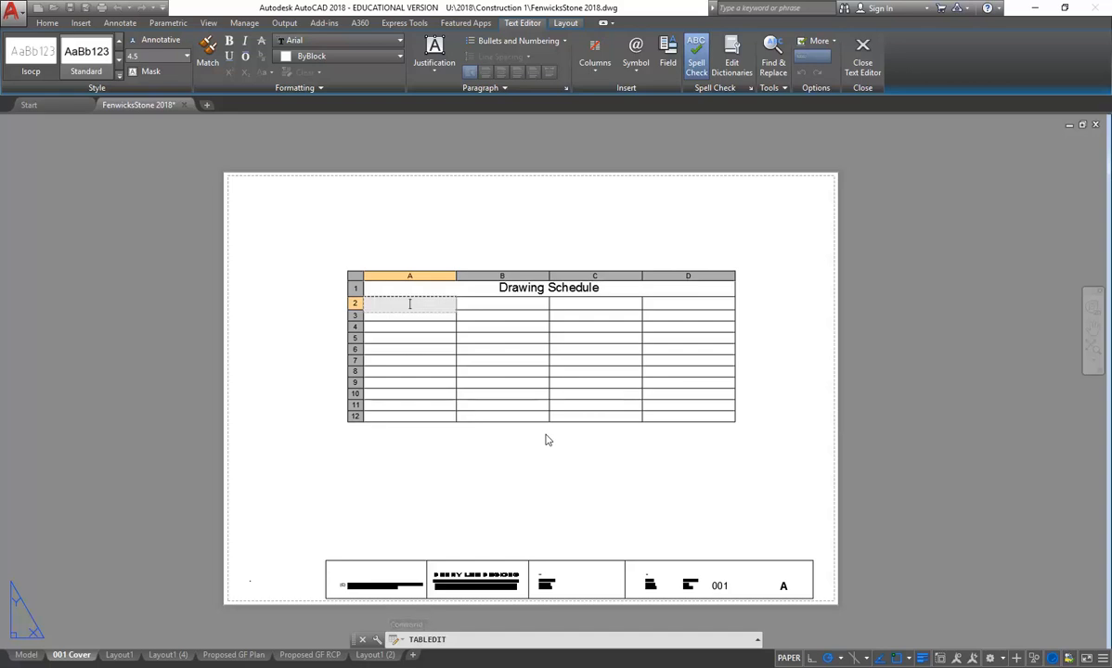
Enter "Drawing No." as the header of column A and 001 in the data cell beneath it.
type("Drawing No.")
key("Return")
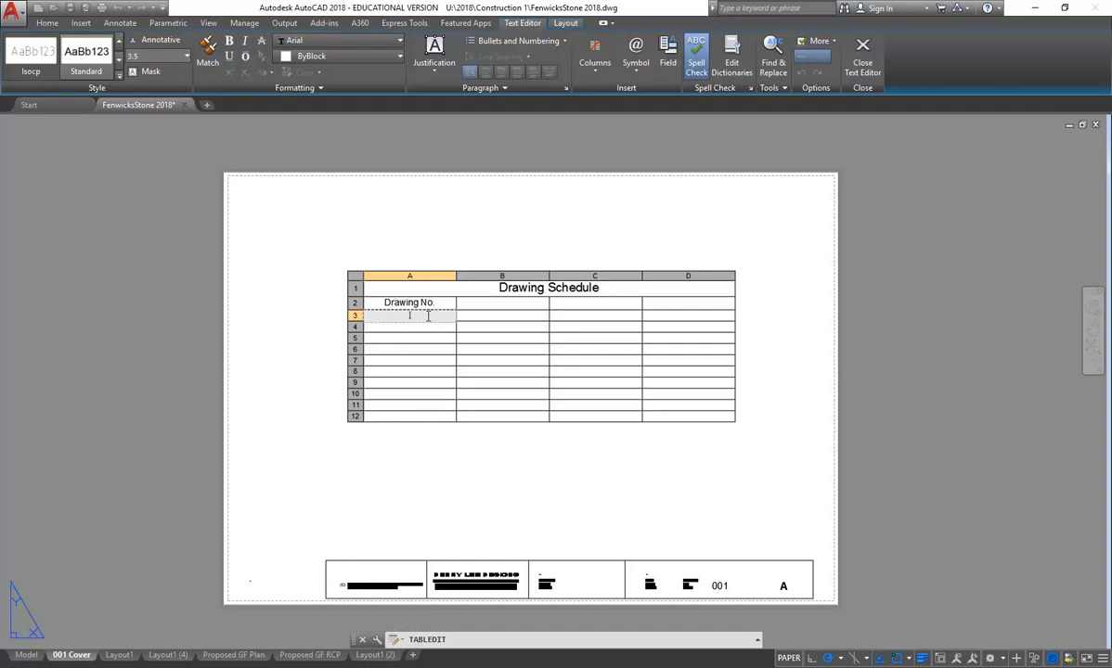
type("001")
left_click(466, 316)
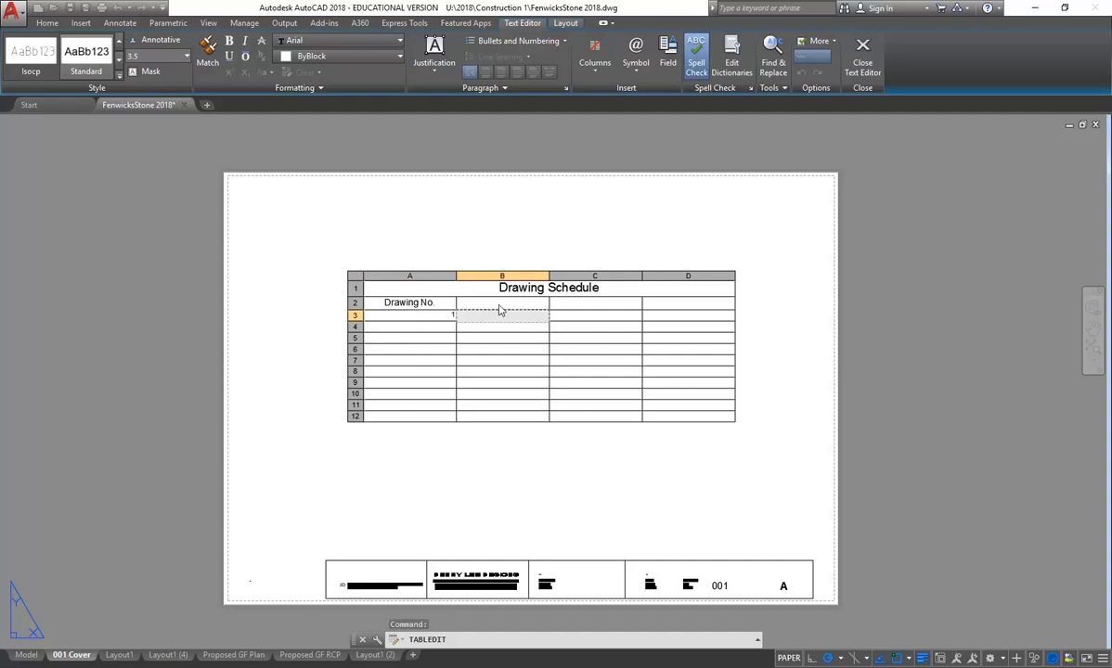
Enter the headers "Drawing Name", "Drawn By" and "Date" for columns B, C and D, and finish editing the table.
left_click(500, 303)
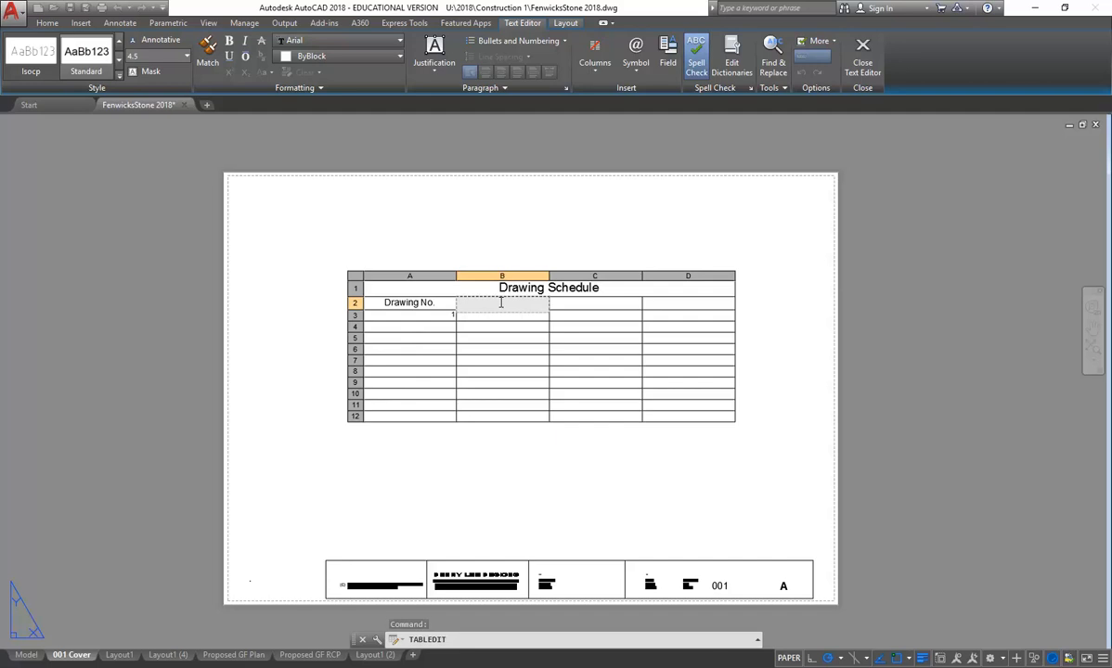
type("Drawing Namw")
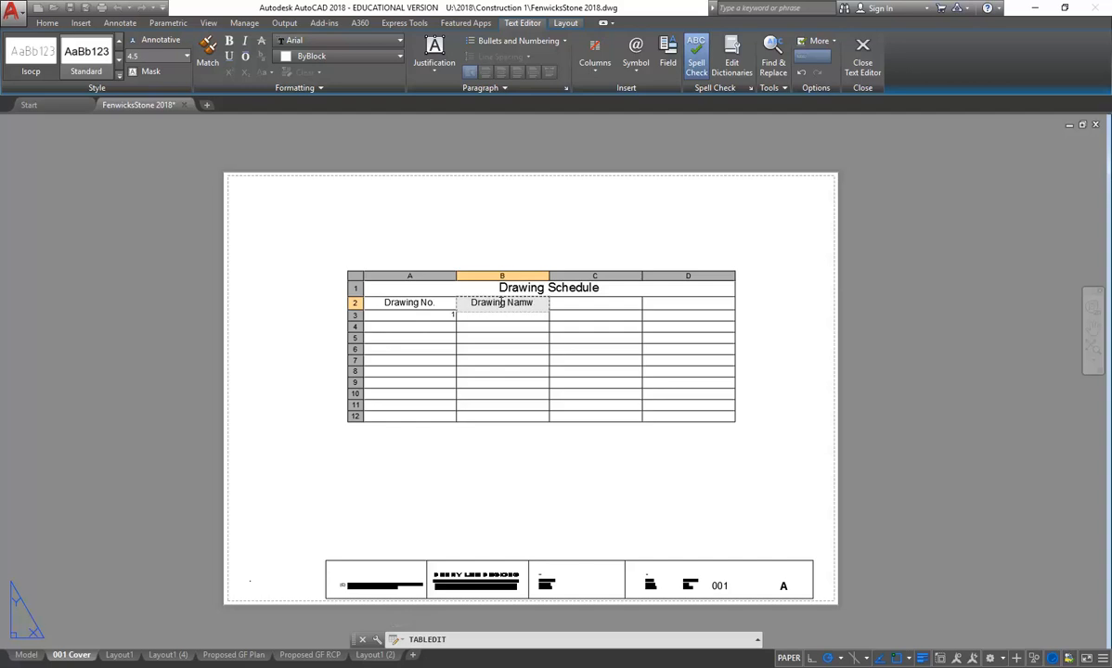
key("BackSpace")
type("e")
key("Tab")
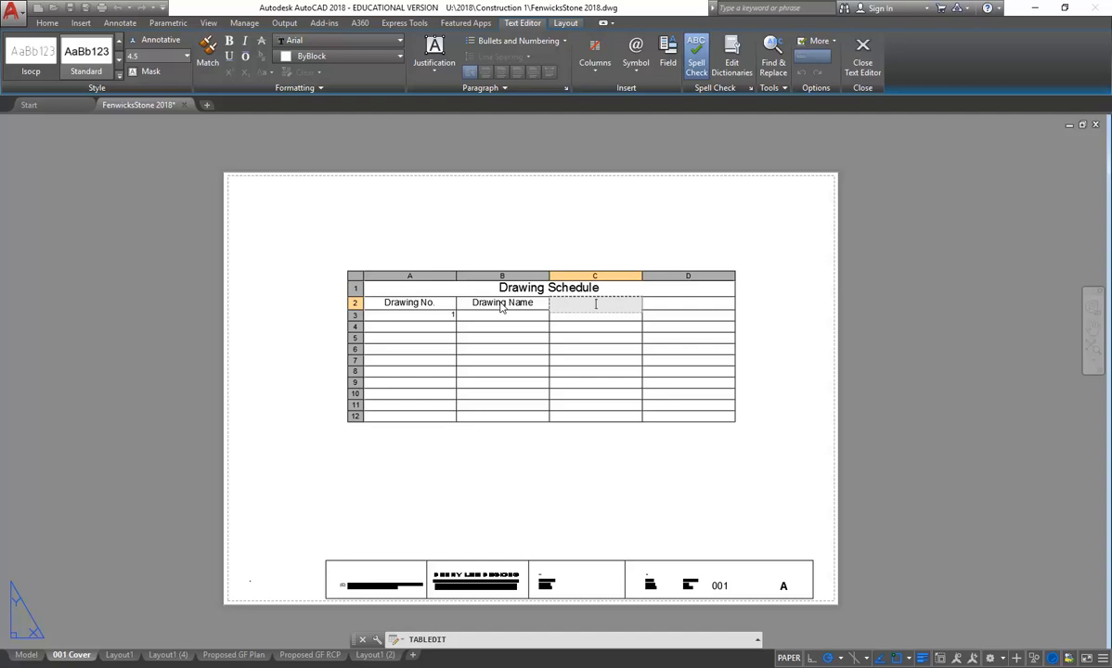
type("Drawn By")
key("Tab")
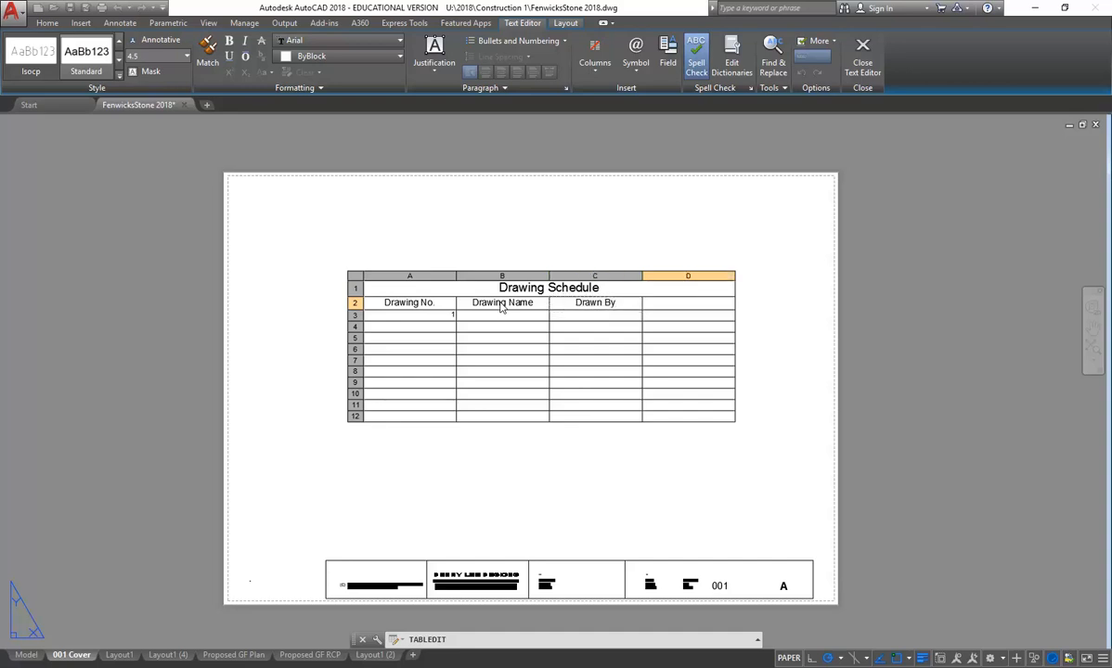
type("DaTE")
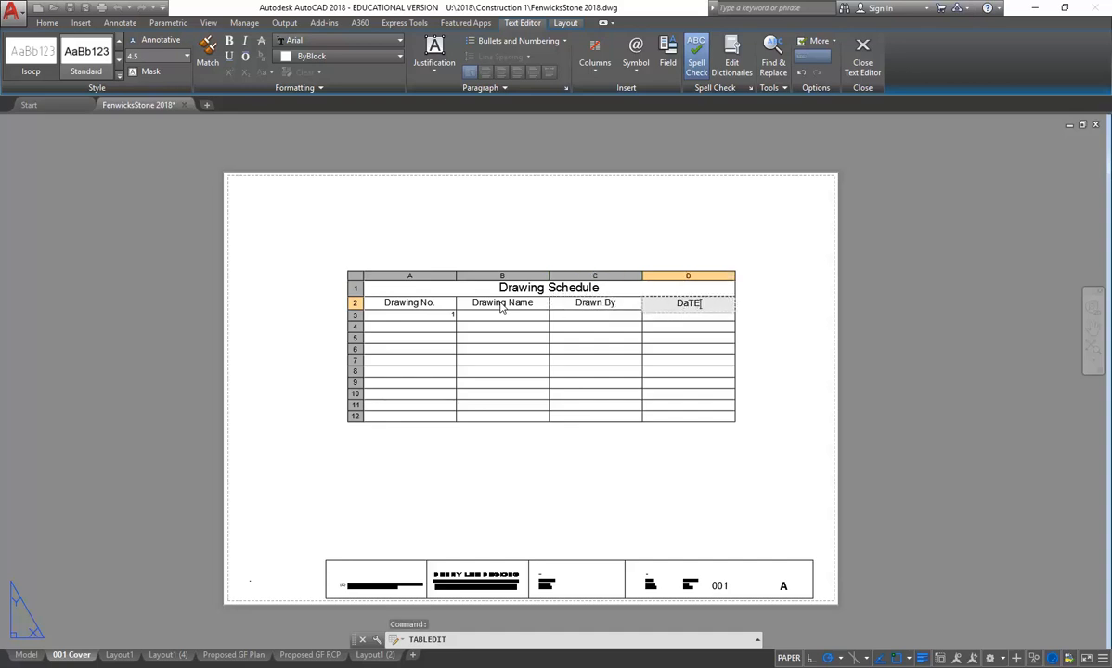
key("BackSpace")
key("BackSpace")
type("te")
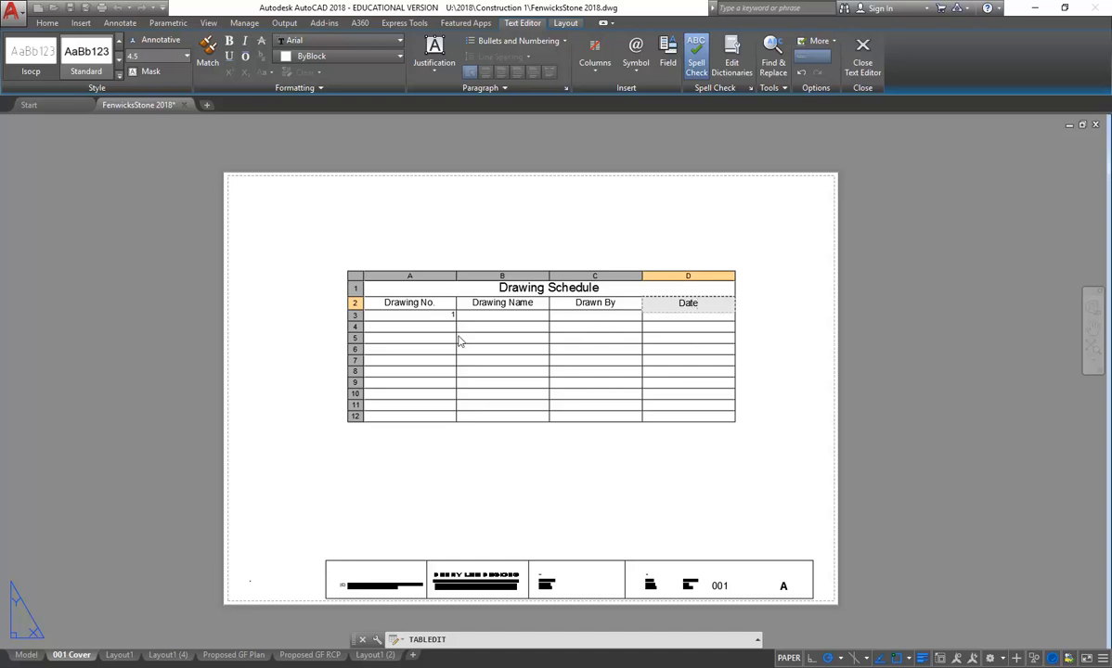
key("Escape")
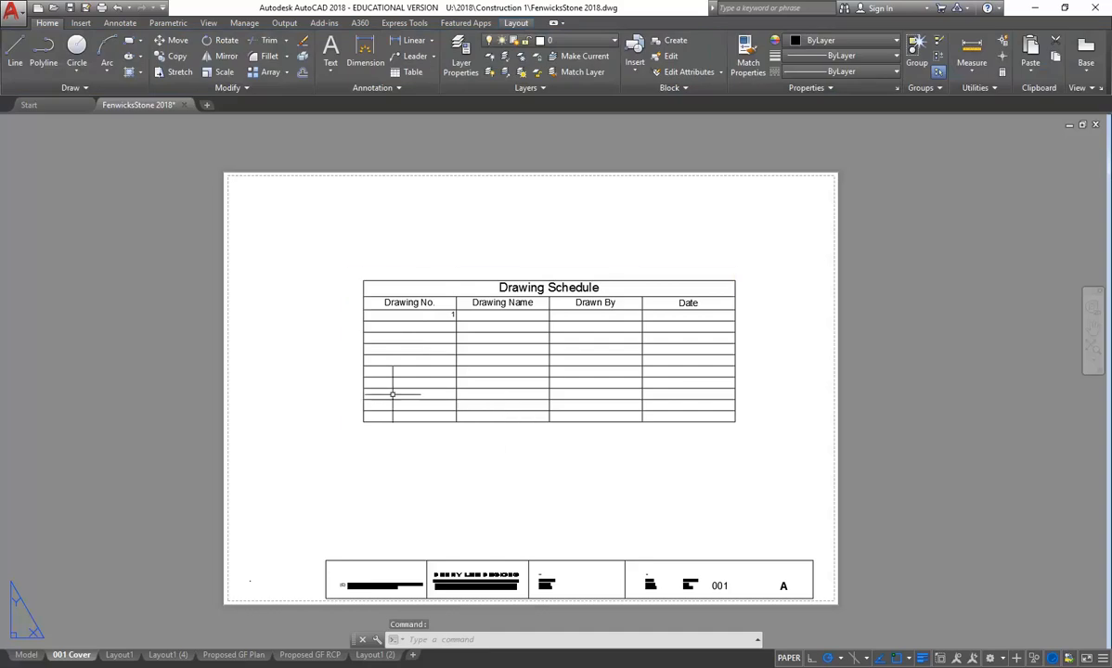
Replace the first drawing number in cell A3 with A-001, changing the cell's data type to match the entered value.
scroll(401, 329, "up", 2)
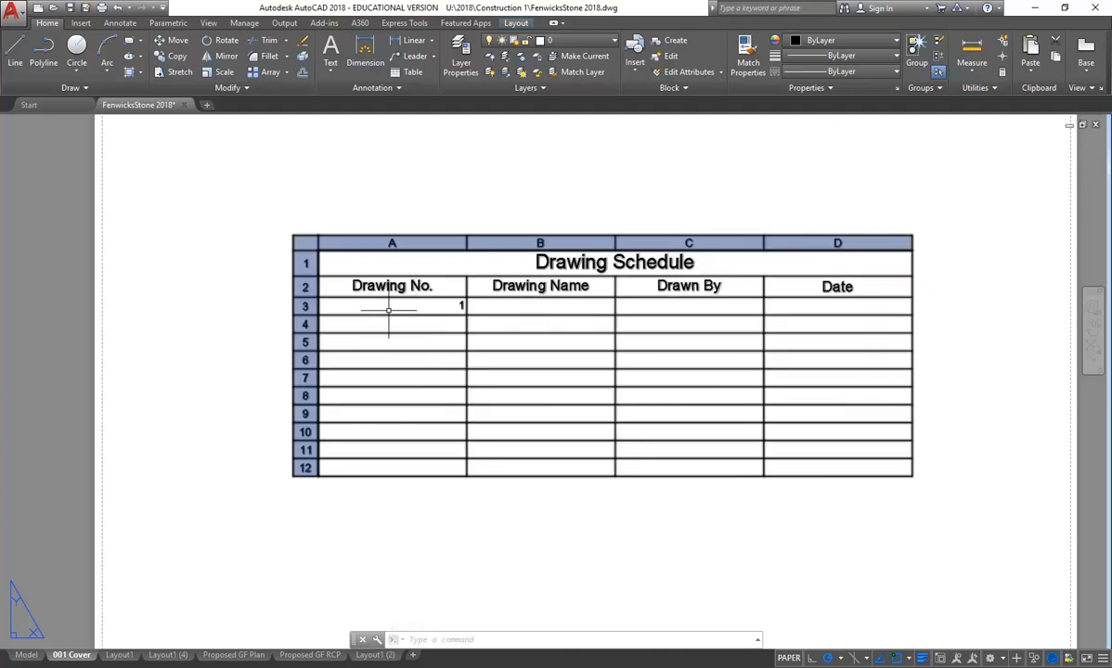
double_click(461, 308)
type("1")
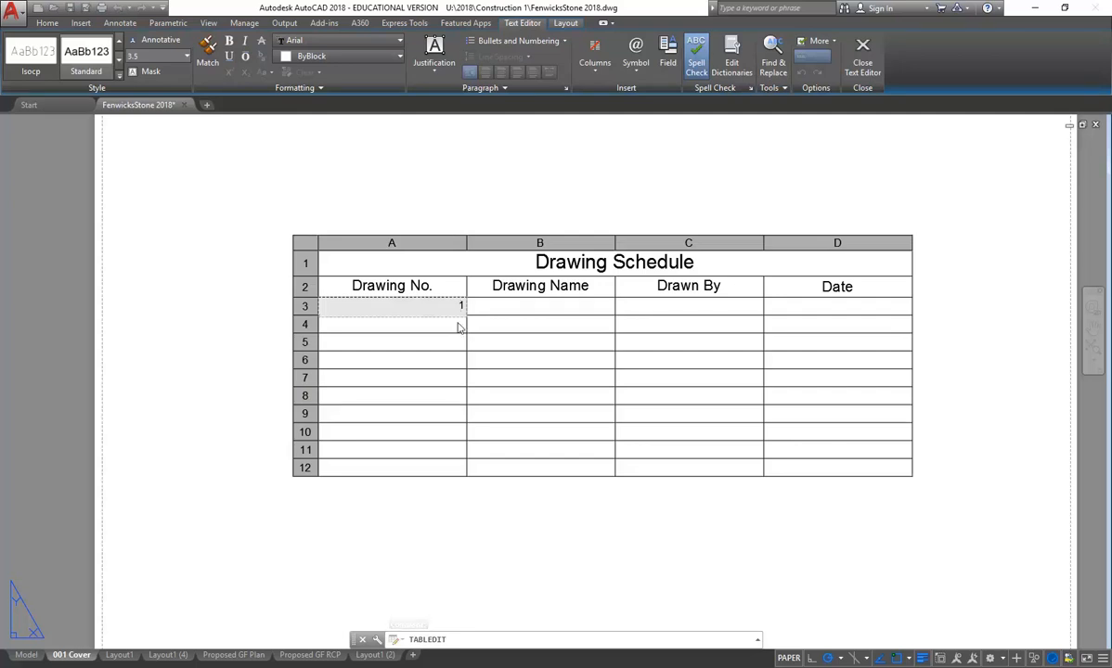
type("A-001")
key("Delete")
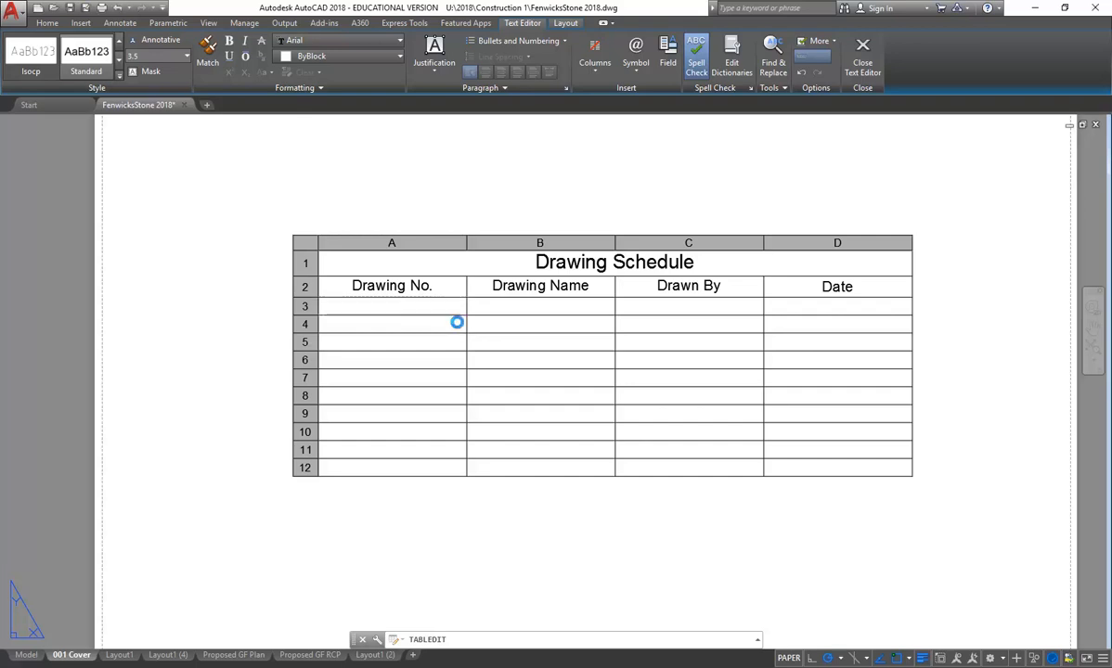
key("Return")
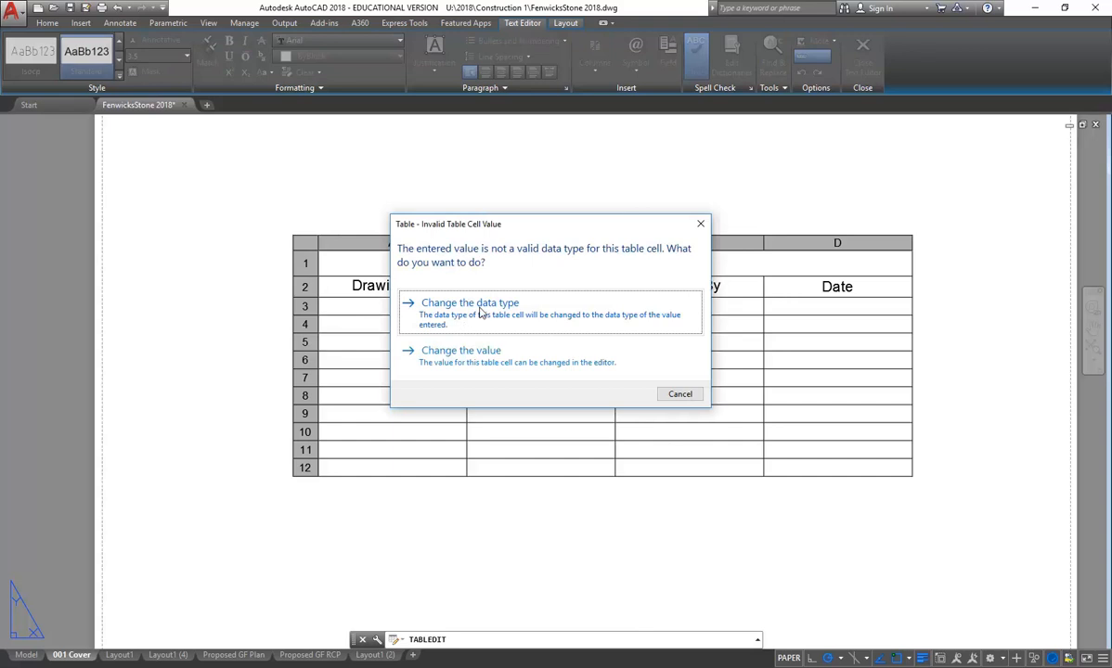
left_click_drag(543, 223, 365, 193)
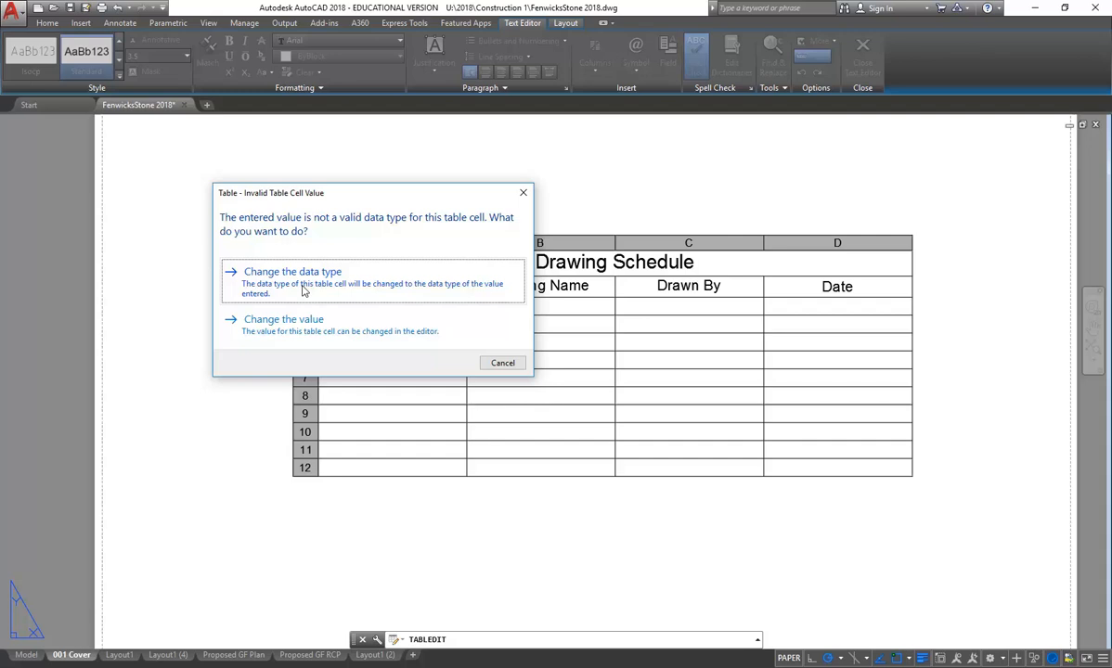
left_click(301, 285)
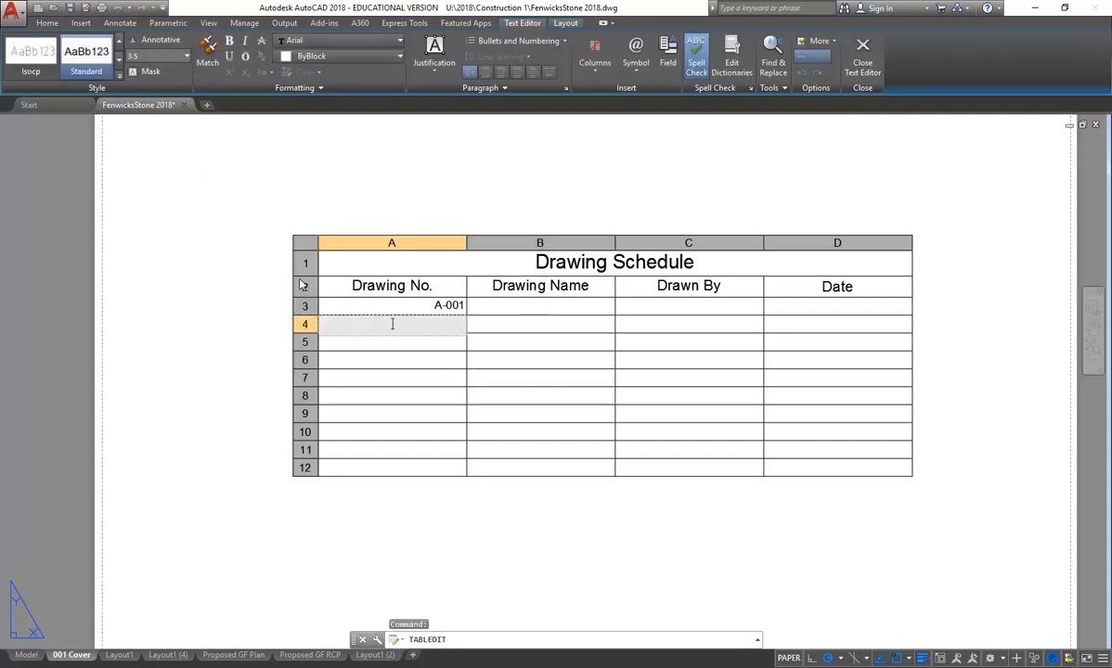
Enter A-002 as the second drawing number in cell A4 and close the table text editor.
type("A-00")
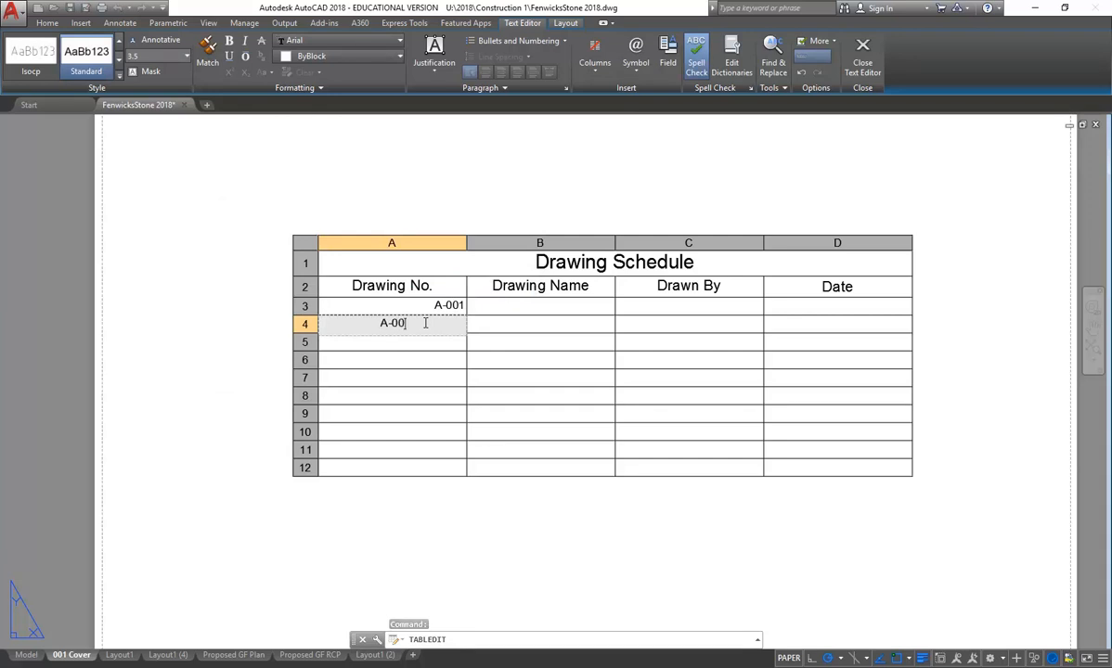
type("2")
key("Return")
left_click(415, 489)
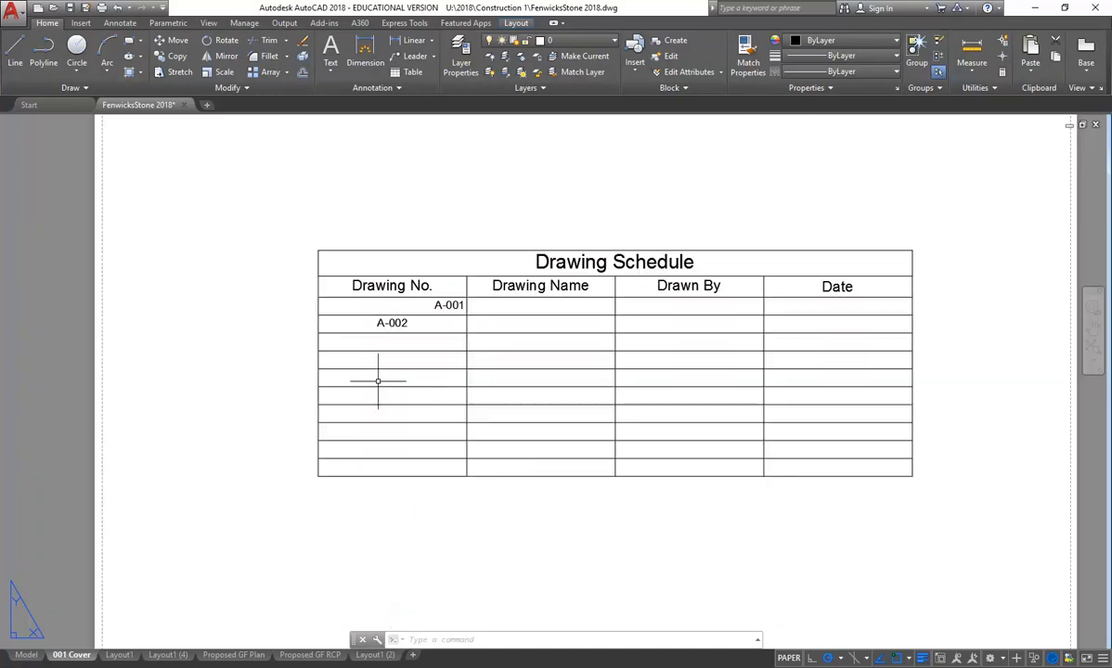
Enter 0103 in the Date cell of the A-001 row and leave the table editor.
double_click(556, 315)
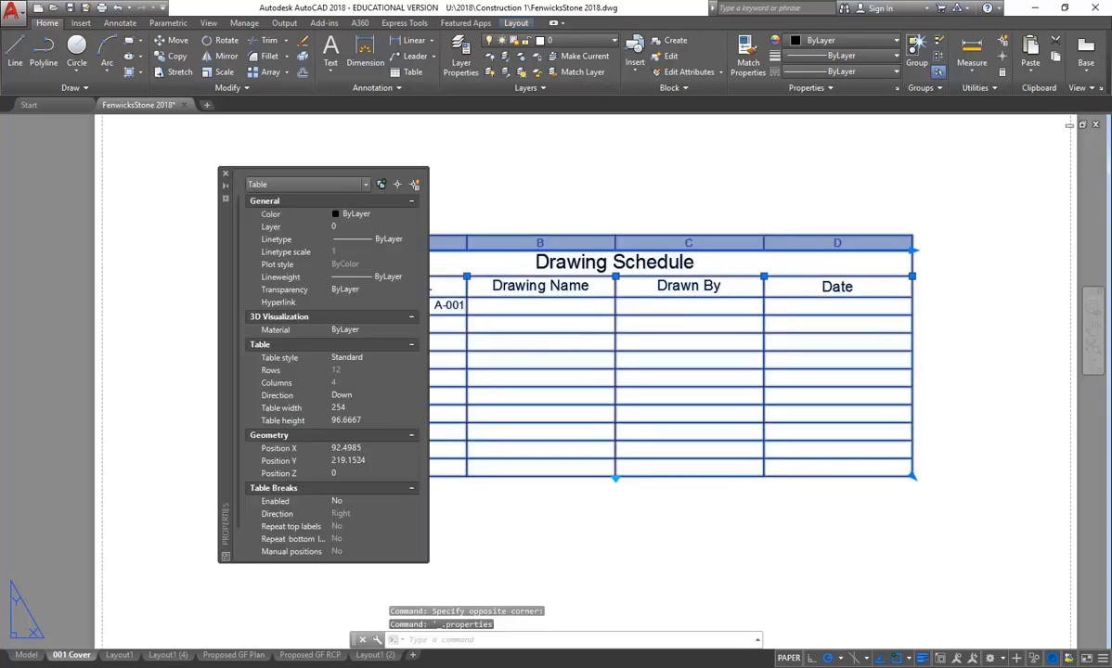
left_click(224, 172)
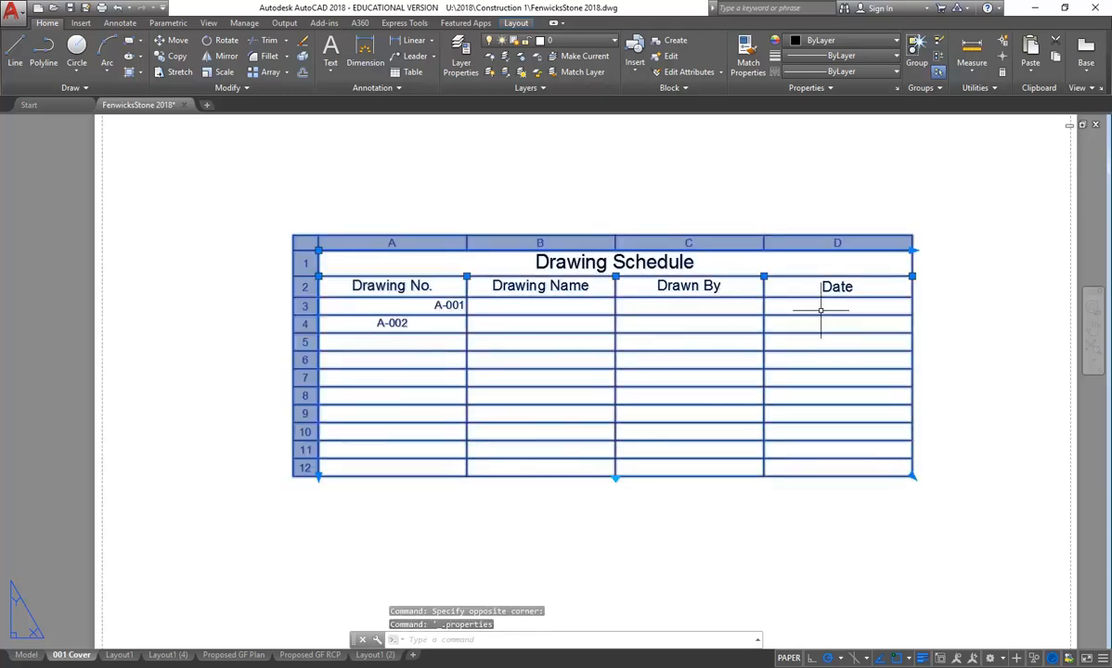
double_click(866, 312)
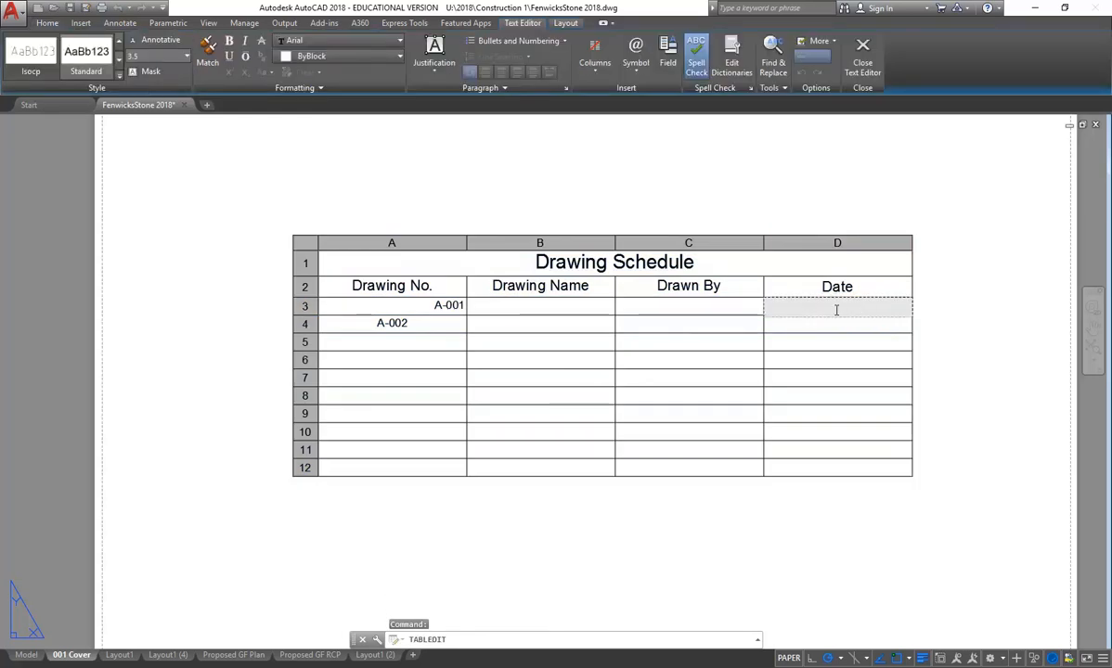
type("010")
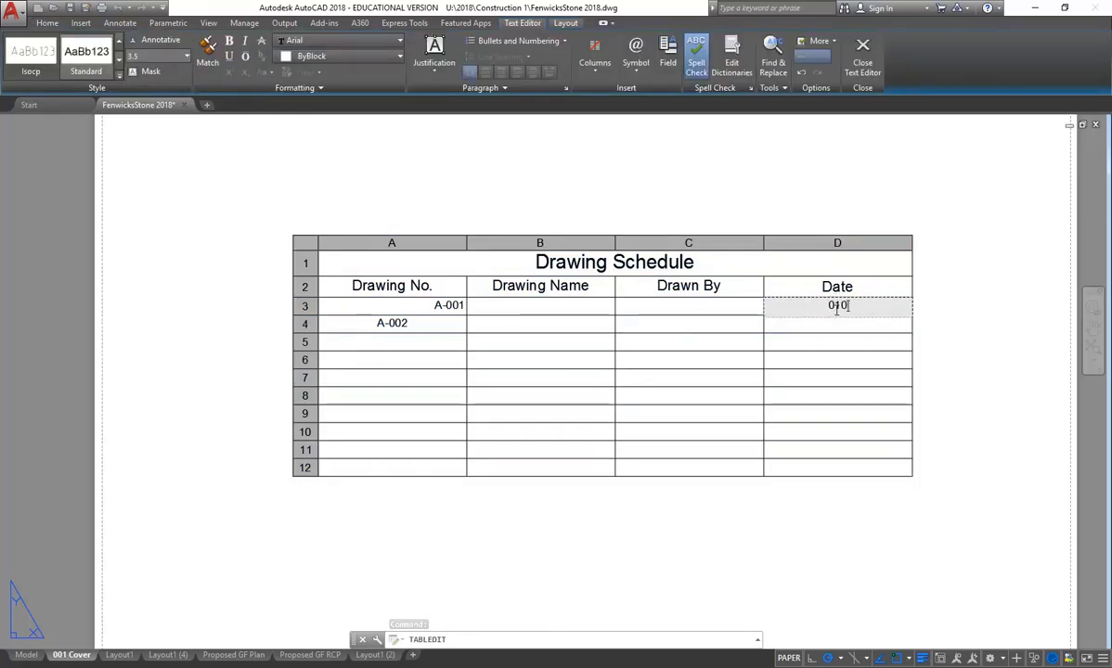
type("3")
key("Return")
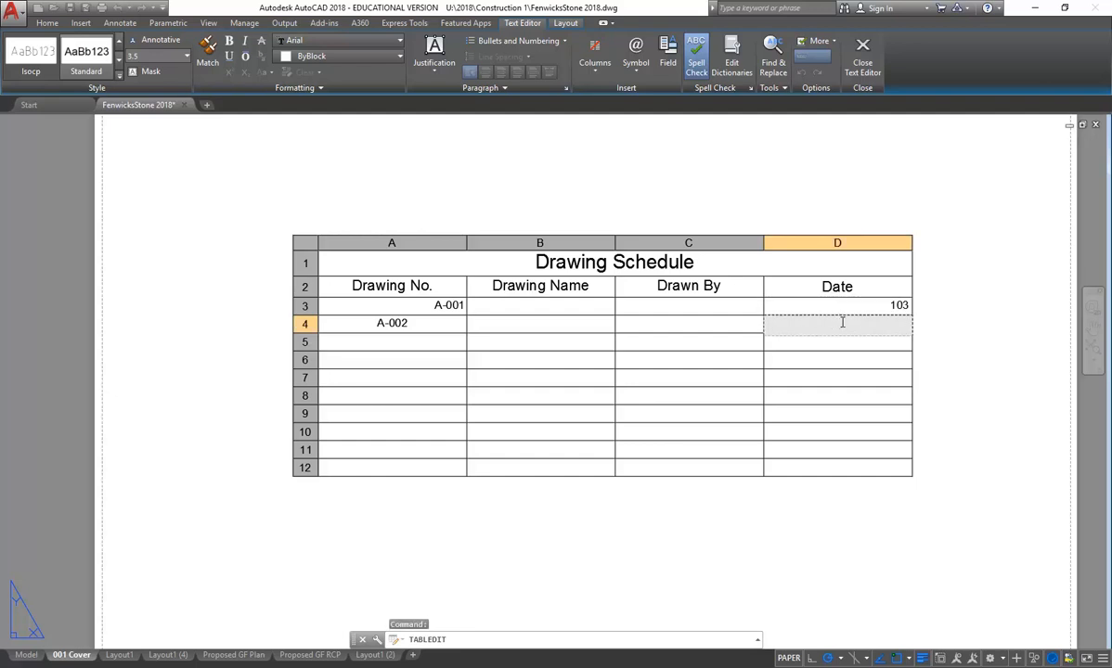
key("Escape")
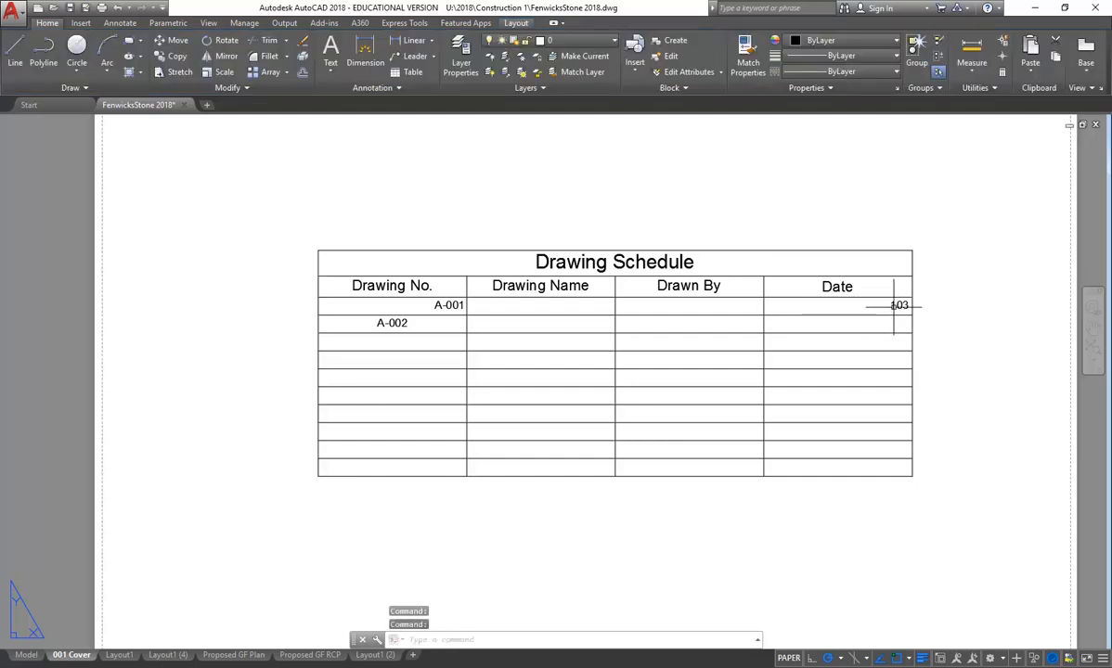
Prefix the A-001 row's Date cell value with A so it reads A103, changing the cell's data type to match the entry.
double_click(894, 306)
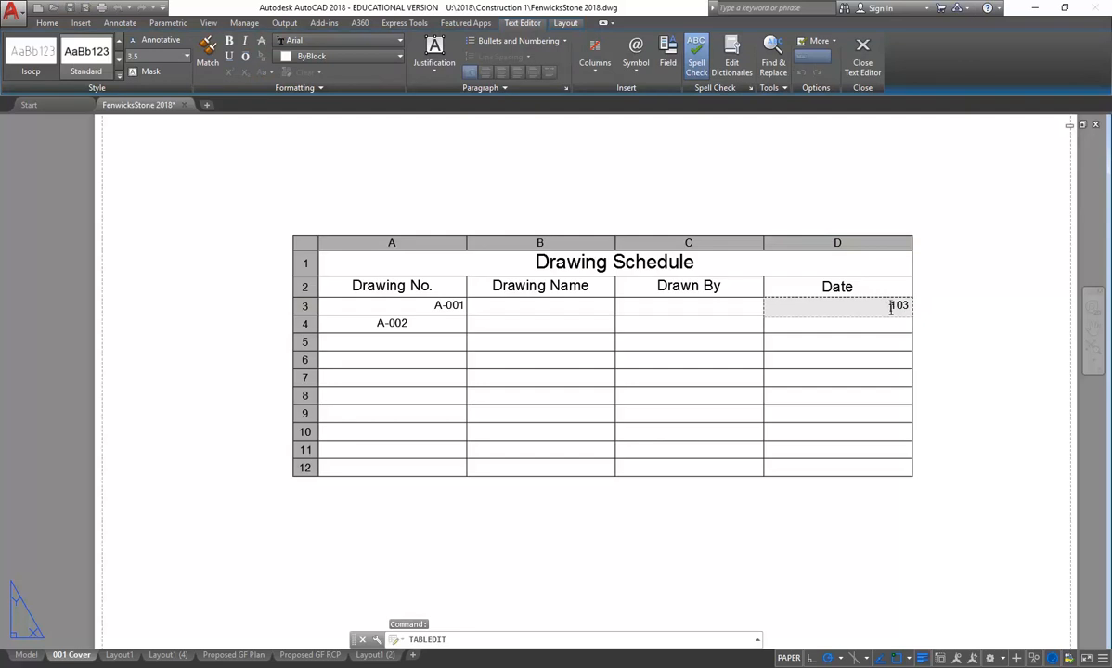
type("A-")
key("Return")
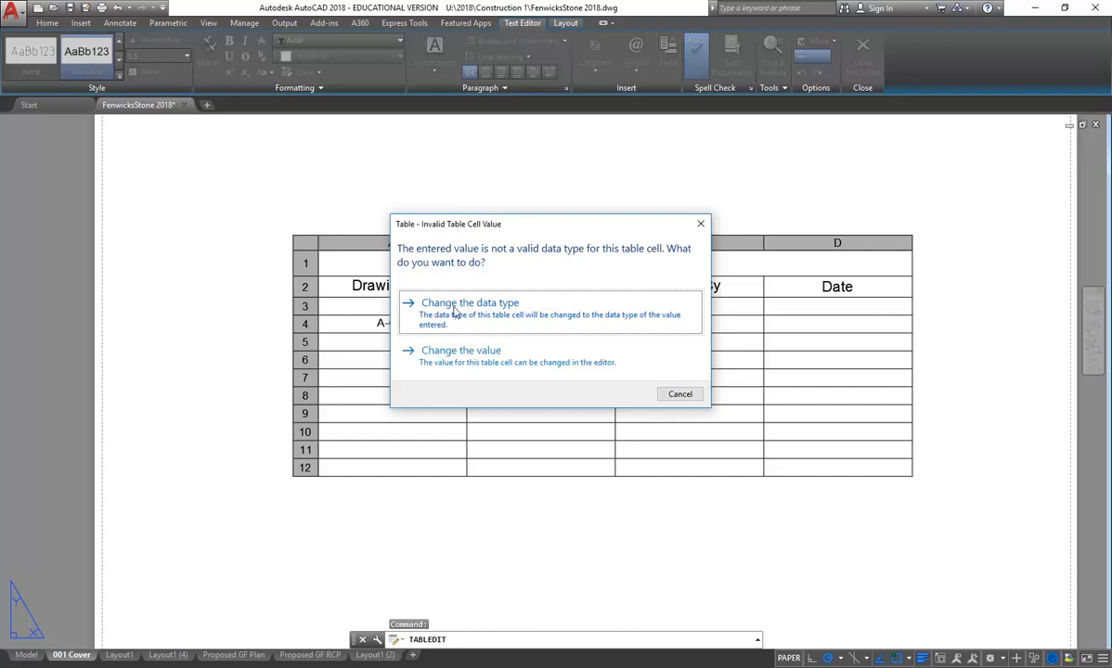
left_click(502, 322)
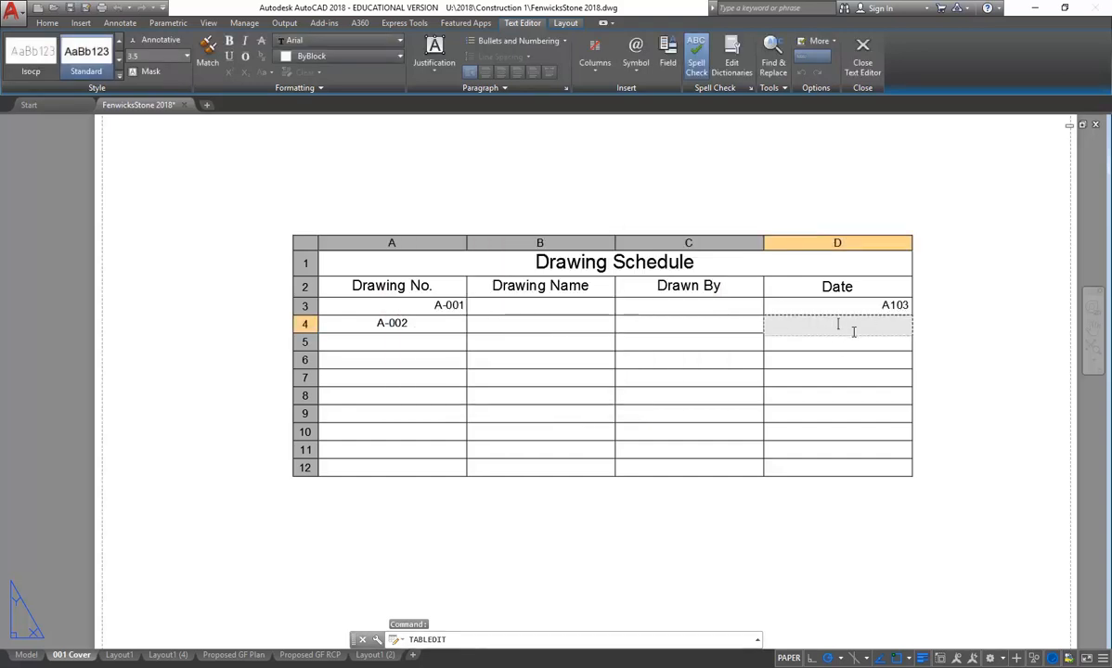
left_click(930, 329)
Replace the Date cell content in the A-001 row with 30-04-18 and leave the table editor.
left_click(873, 294)
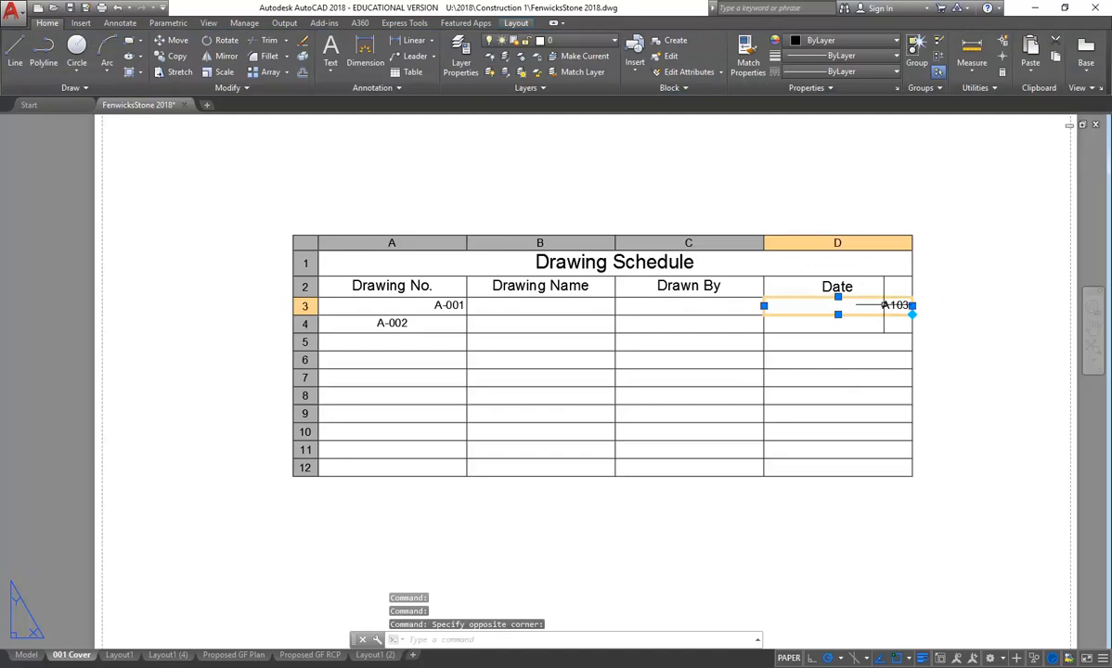
double_click(879, 307)
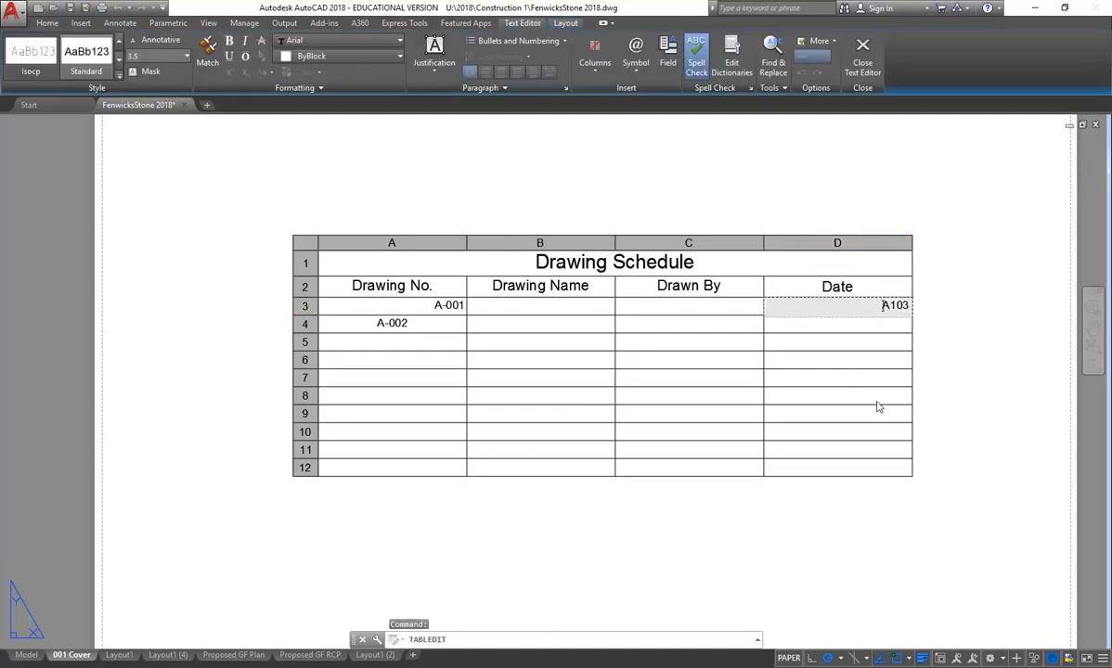
double_click(897, 307)
type("30-")
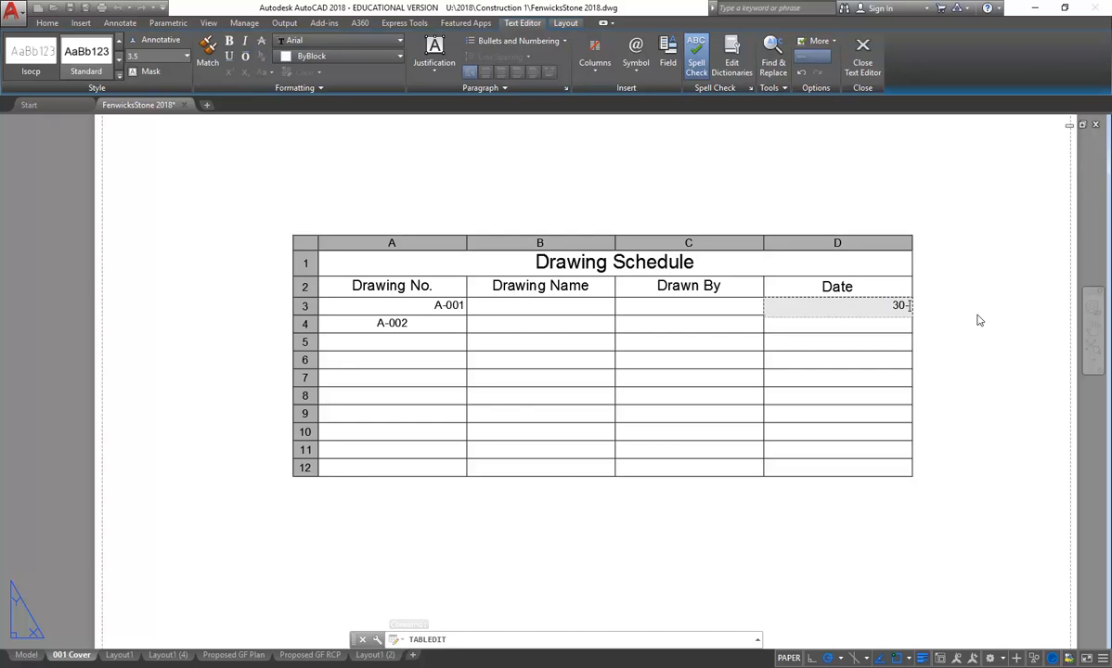
type("04-18")
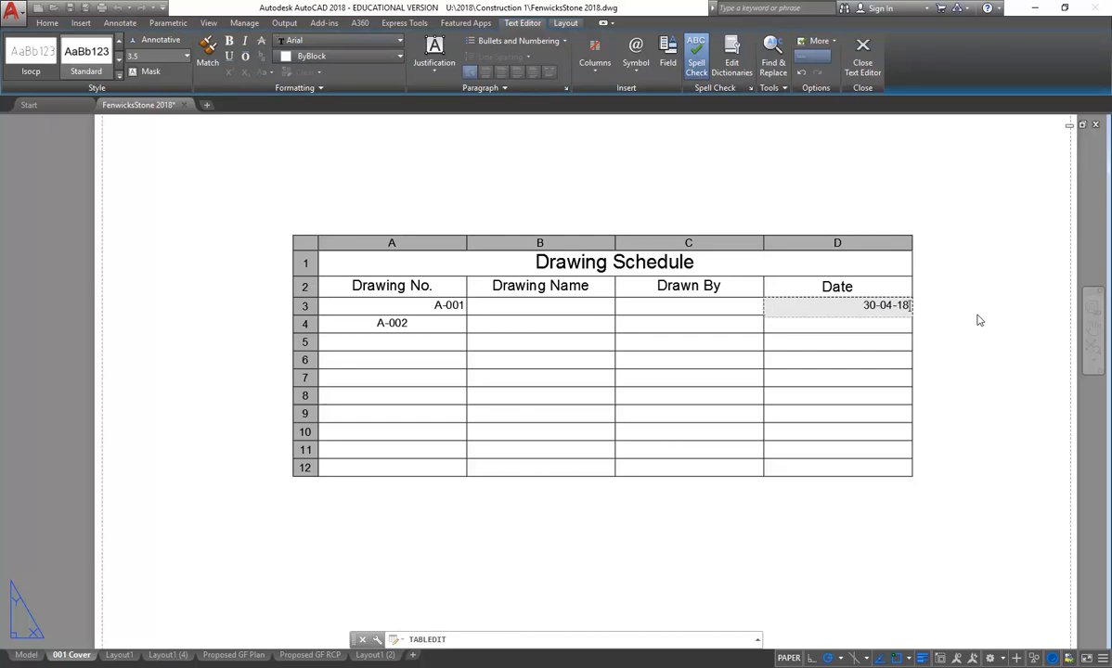
key("Return")
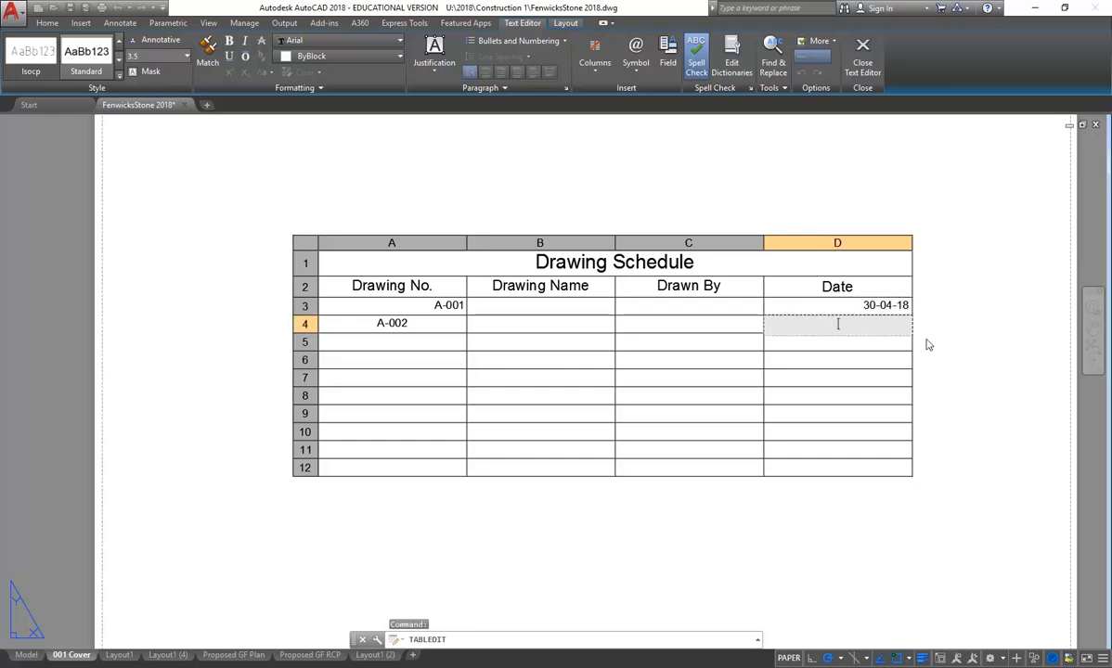
key("Escape")
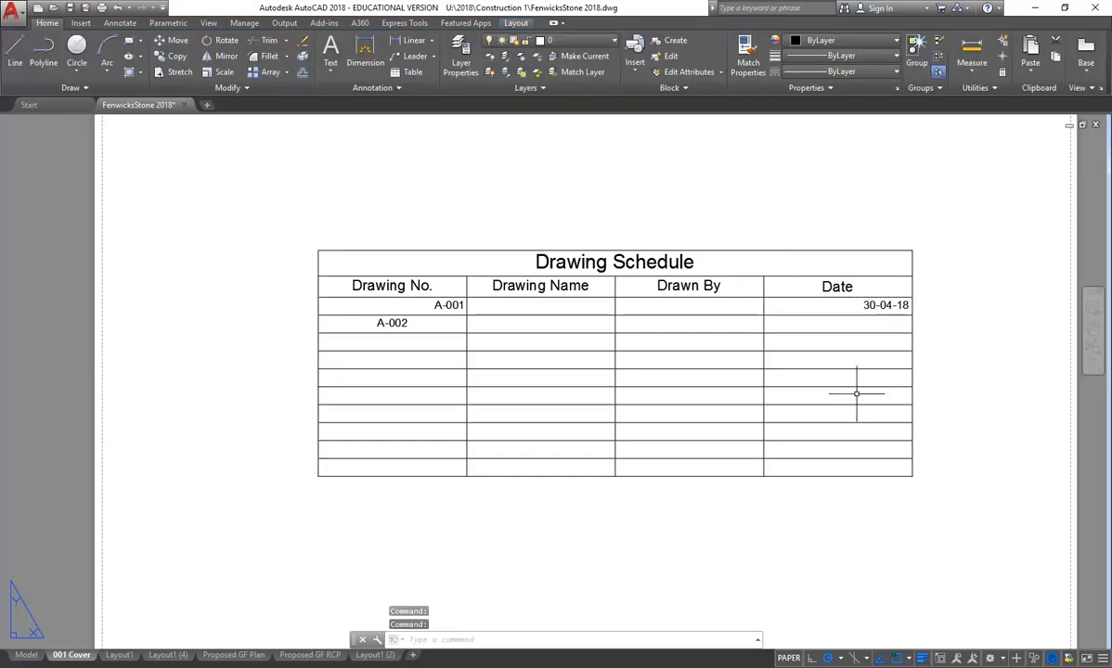
Review the properties of the whole Drawing Schedule table and close them again.
left_click(854, 388)
key("ctrl+1")
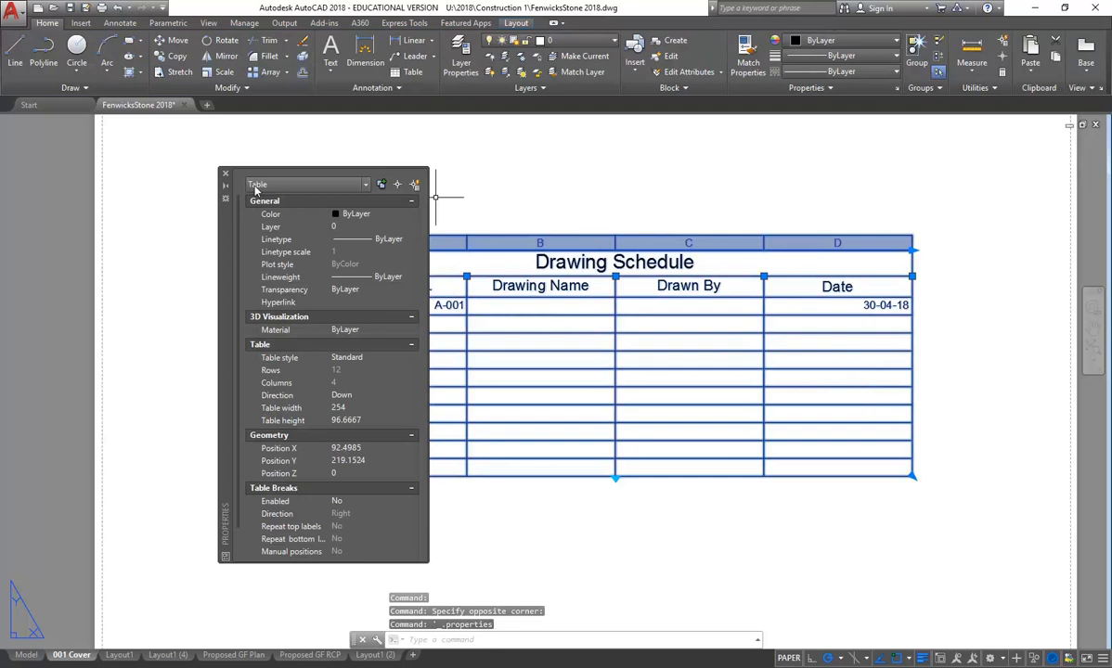
key("ctrl+1")
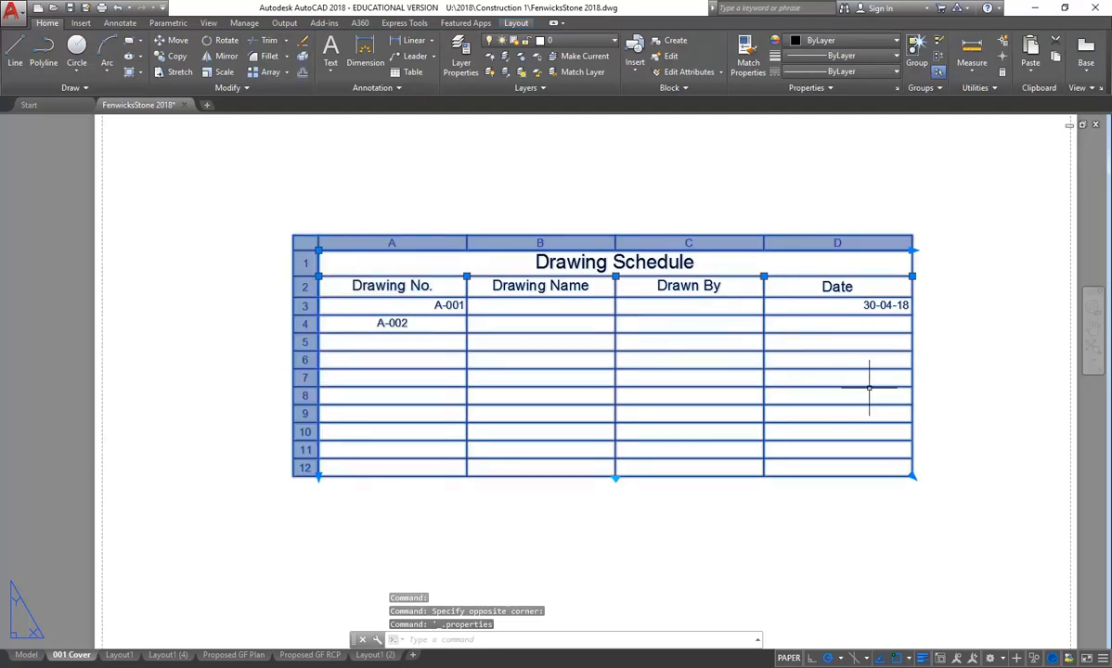
Enter 004 in the Date column's cell D6 and leave the table editor.
double_click(879, 362)
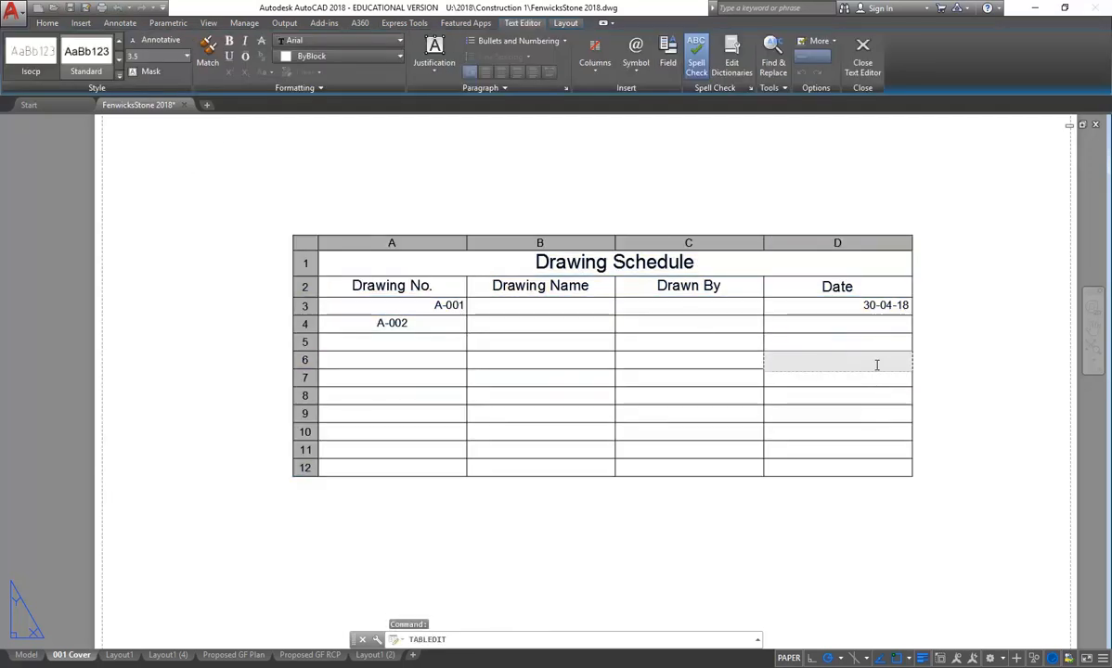
type("004")
key("Return")
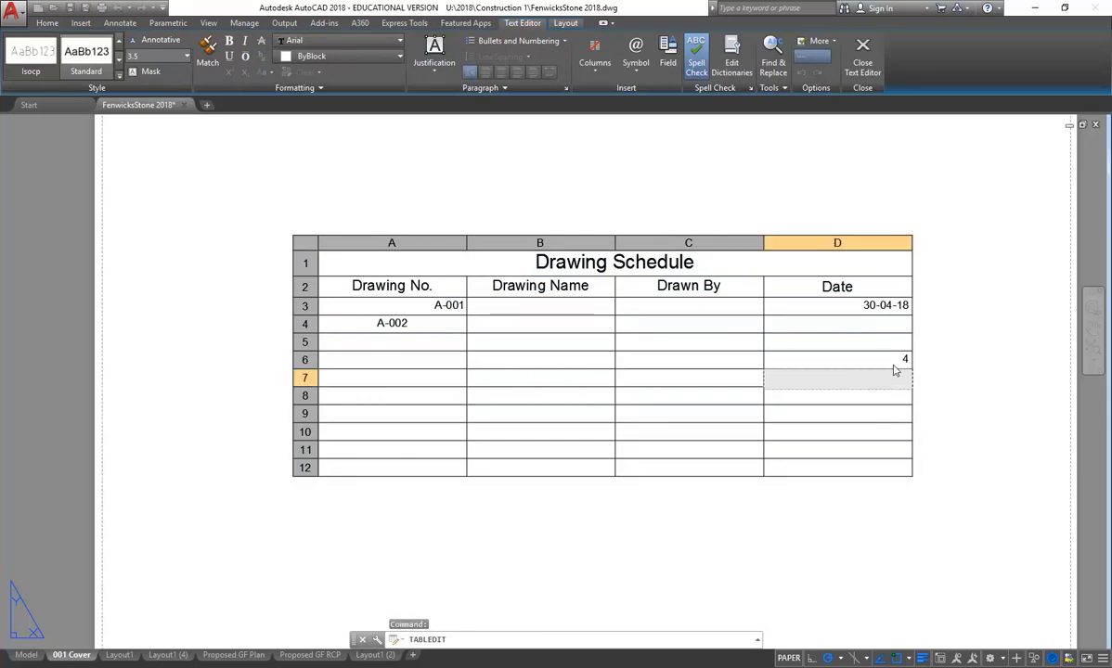
key("Escape")
Extend the entry in cell D6 to 4-5, changing the cell's data type to match, and leave the editor.
double_click(906, 358)
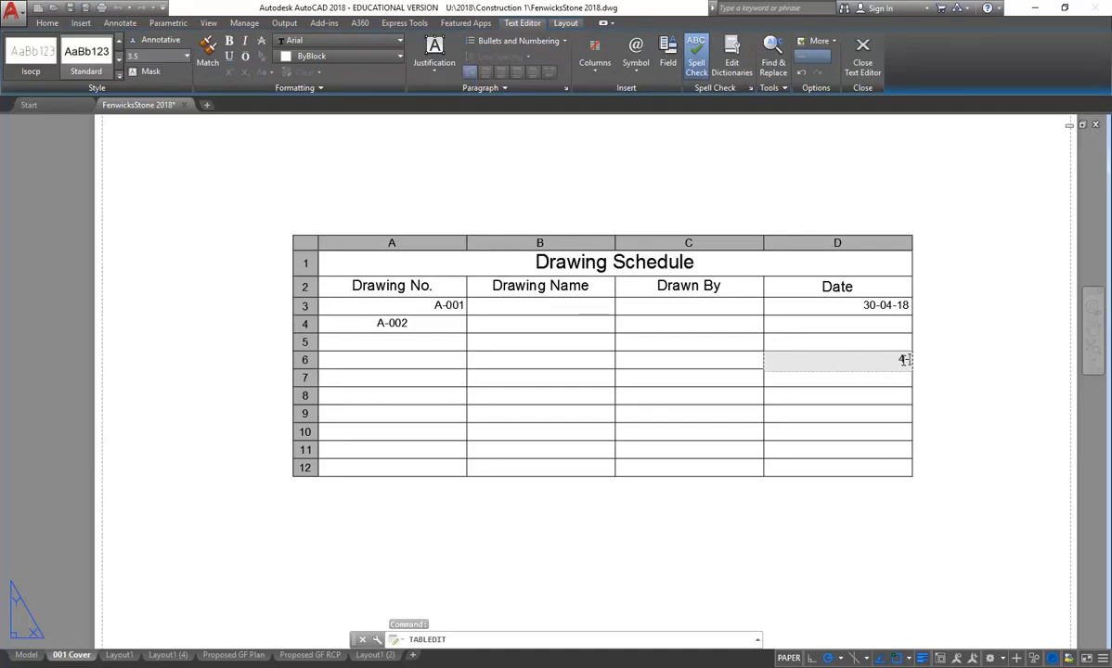
type("-5")
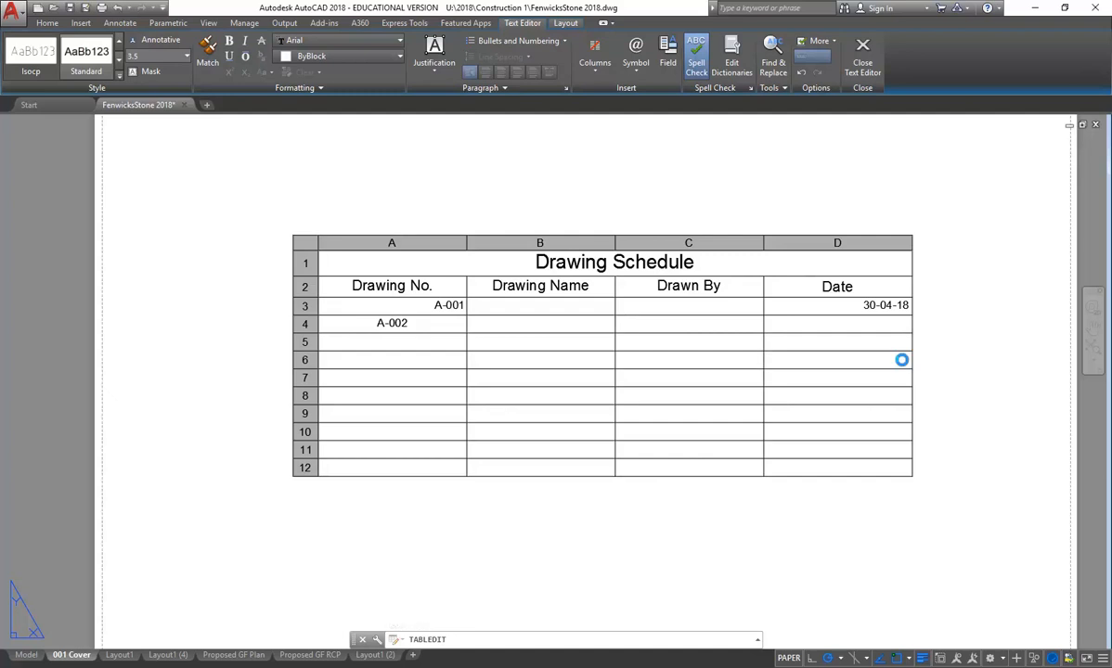
key("Return")
left_click_drag(483, 219, 455, 198)
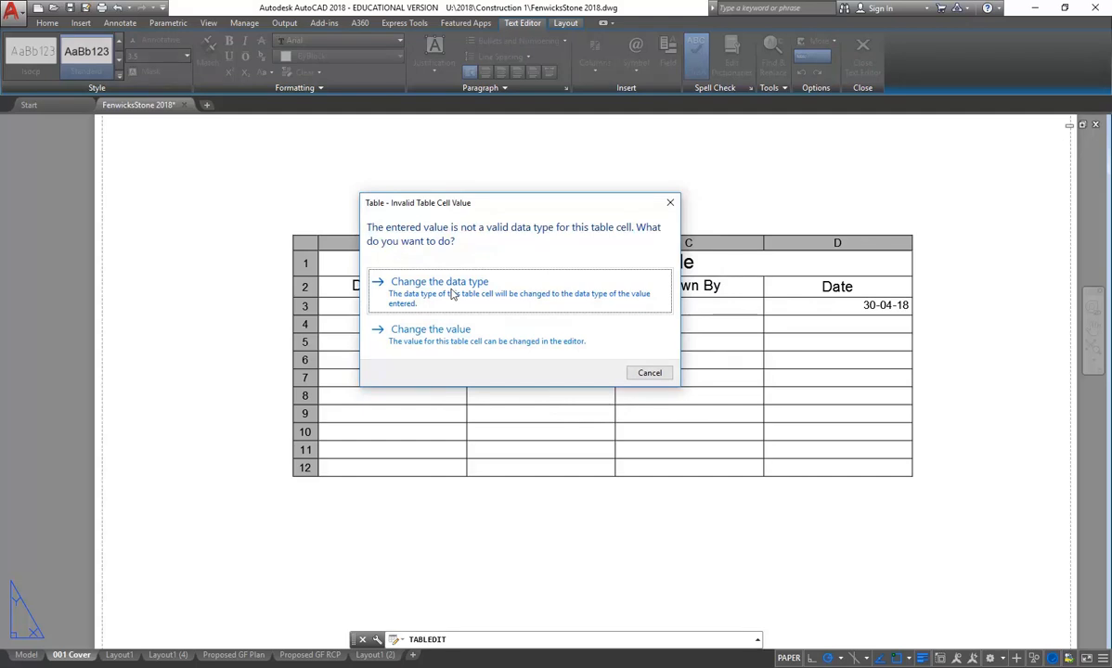
left_click(452, 294)
key("Escape")
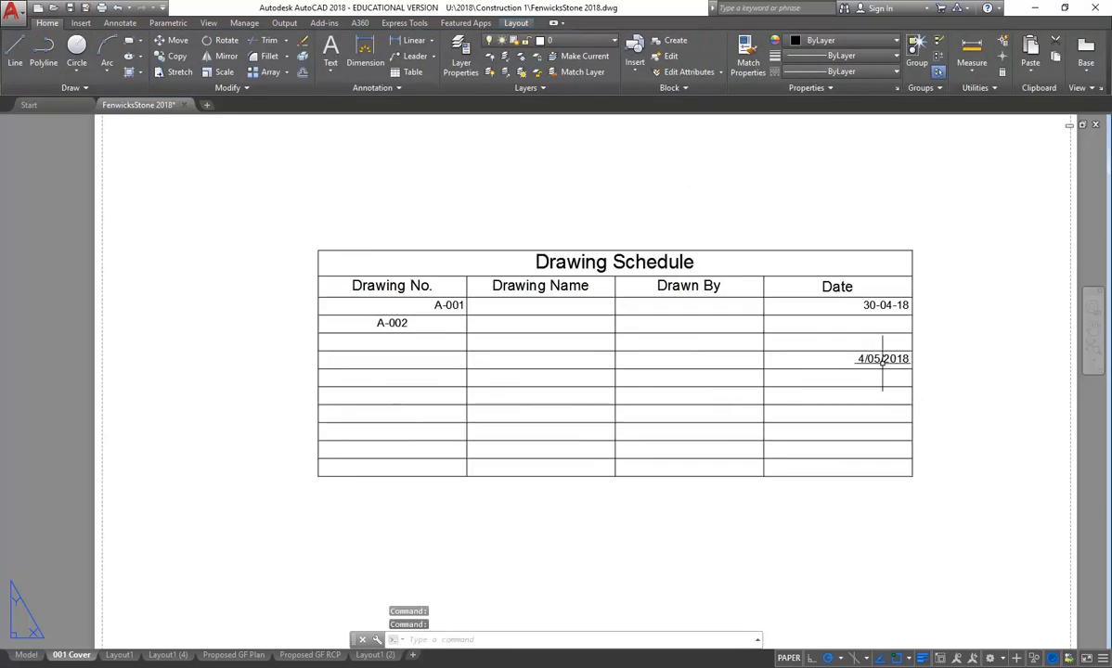
Try to rewrite the date in cell D6 with hyphens instead of slashes.
double_click(881, 360)
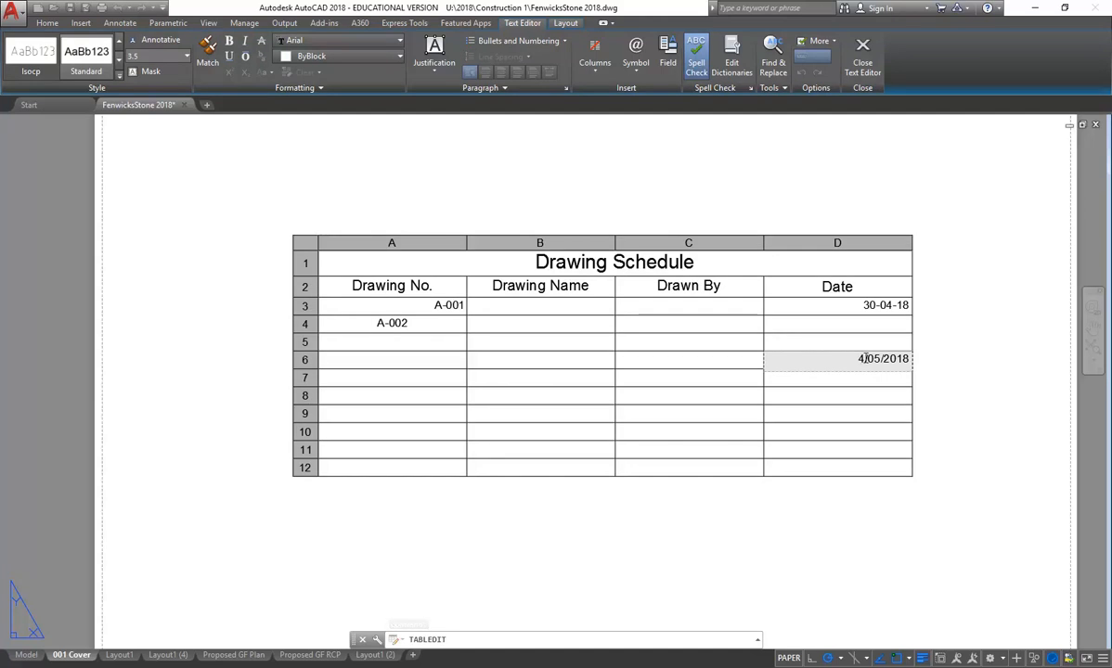
double_click(867, 359)
type("-05-")
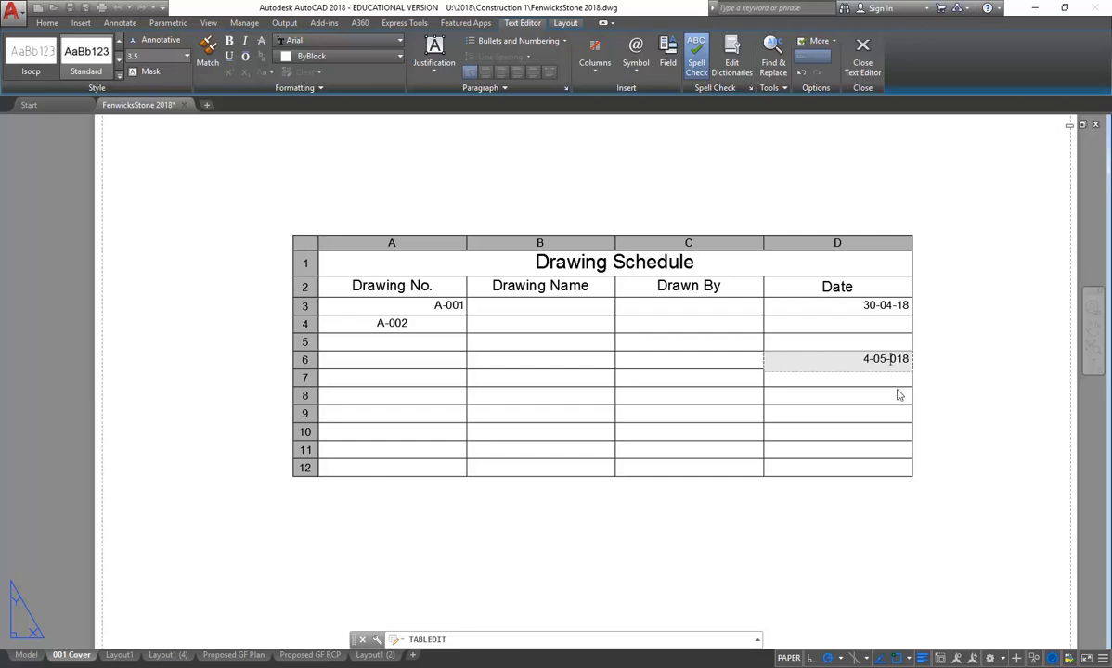
key("Return")
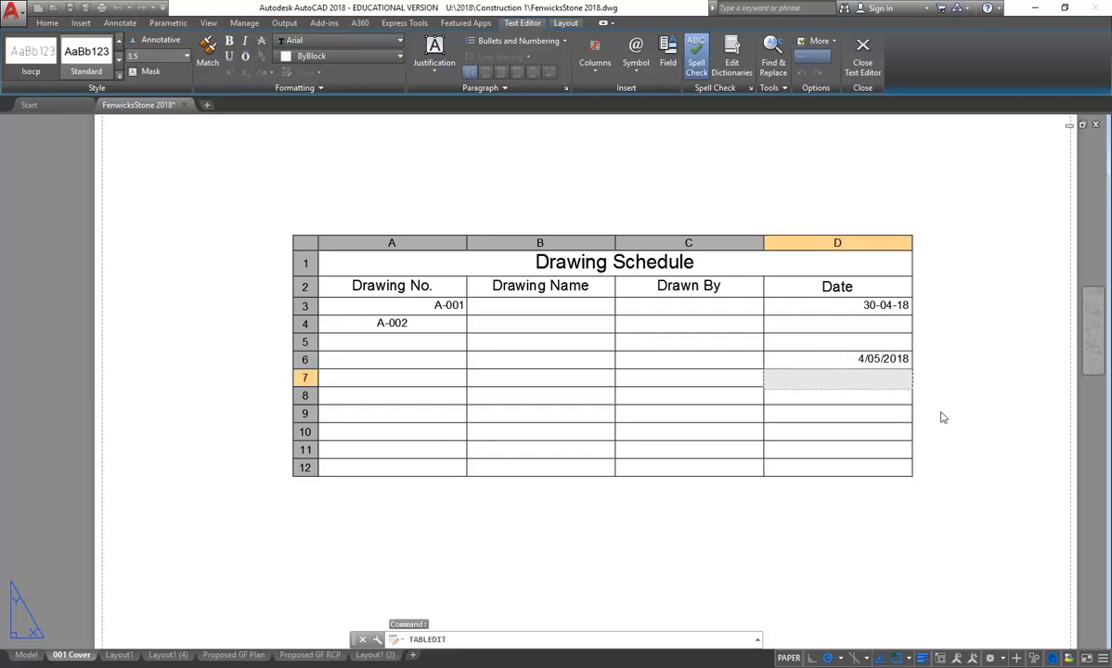
left_click(962, 384)
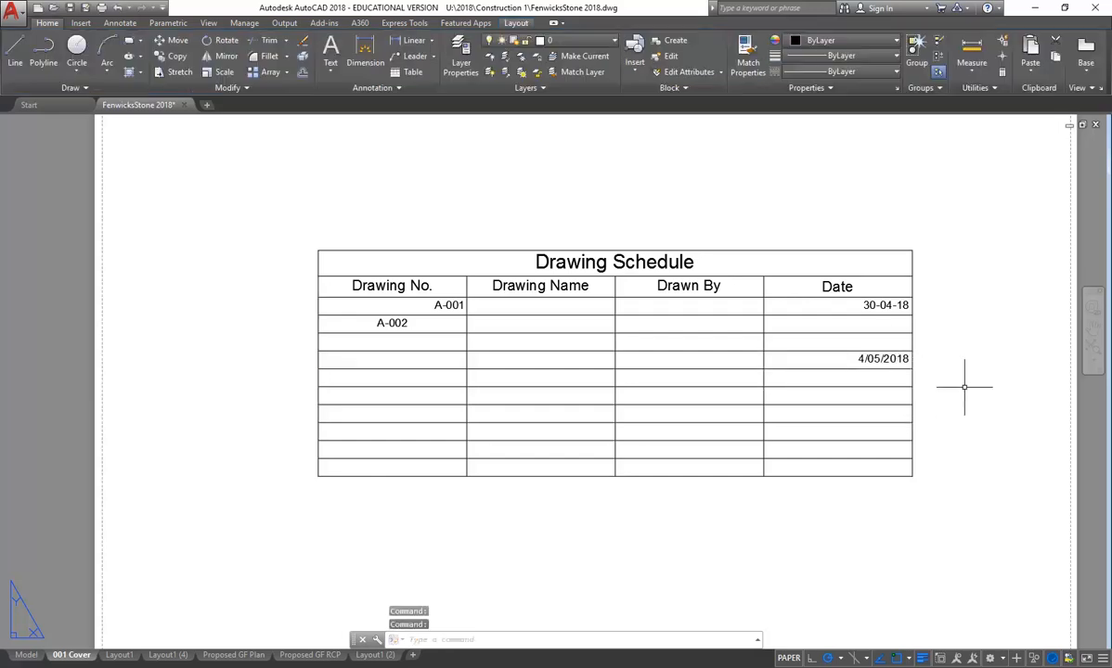
Prefix the date in cell D6 with the letter A and change the cell's data type to match the entered value.
double_click(861, 352)
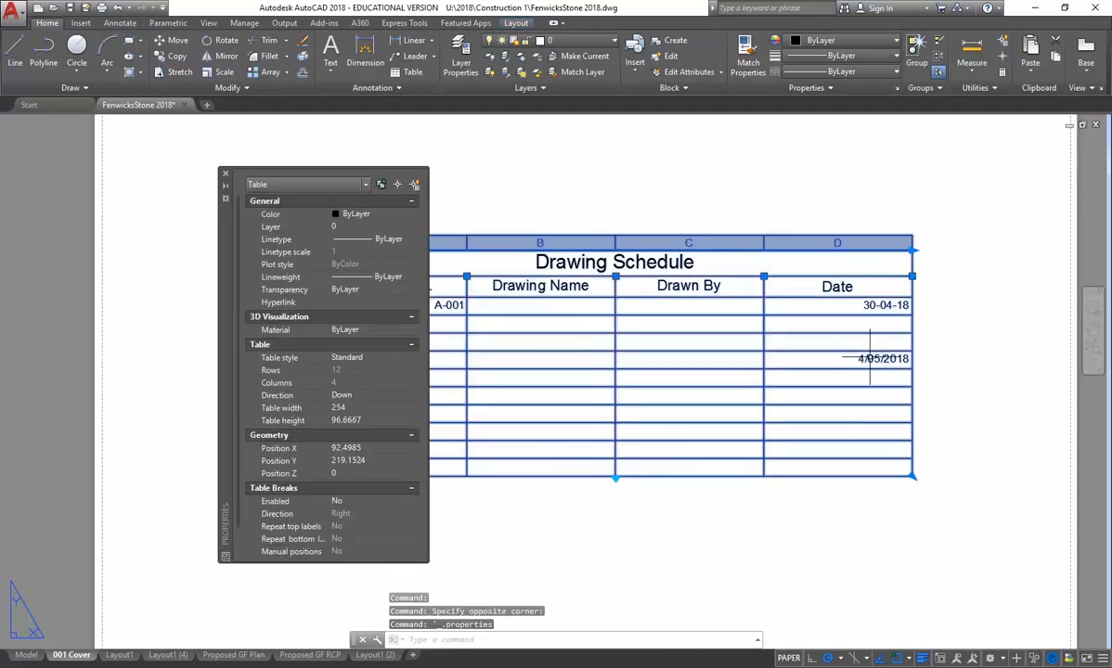
double_click(869, 358)
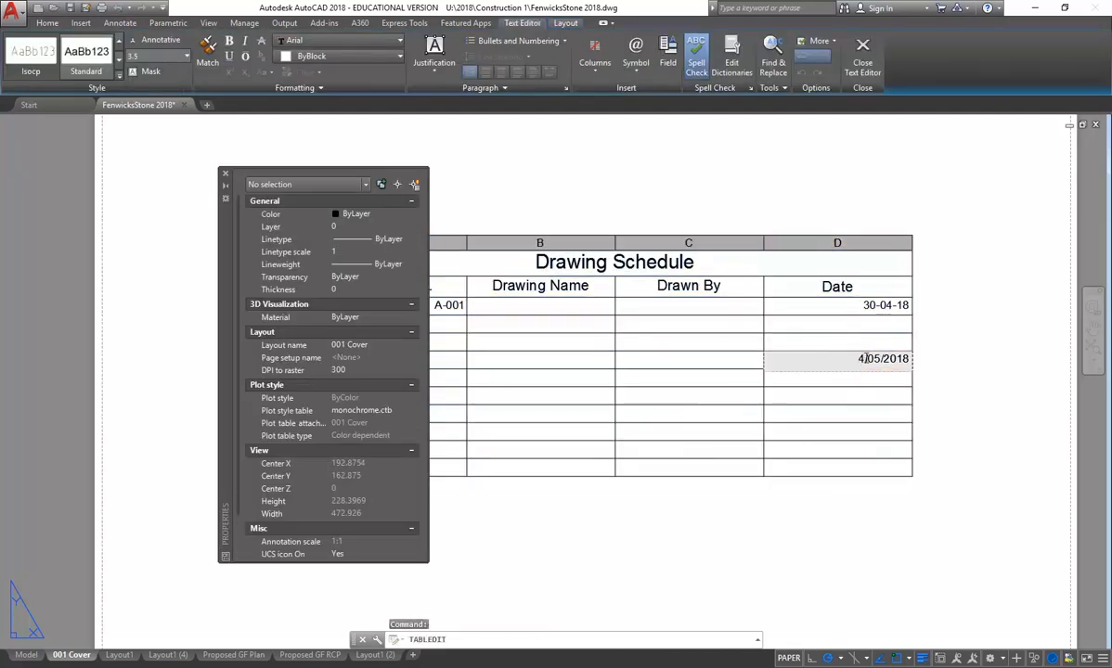
type("A")
key("Return")
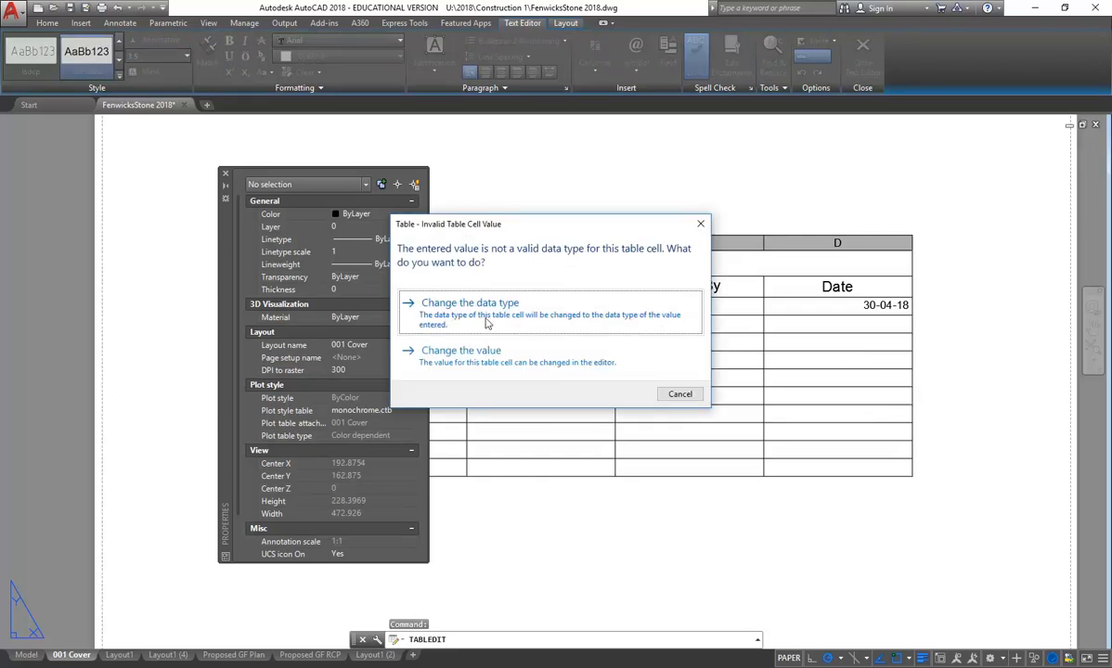
left_click(455, 304)
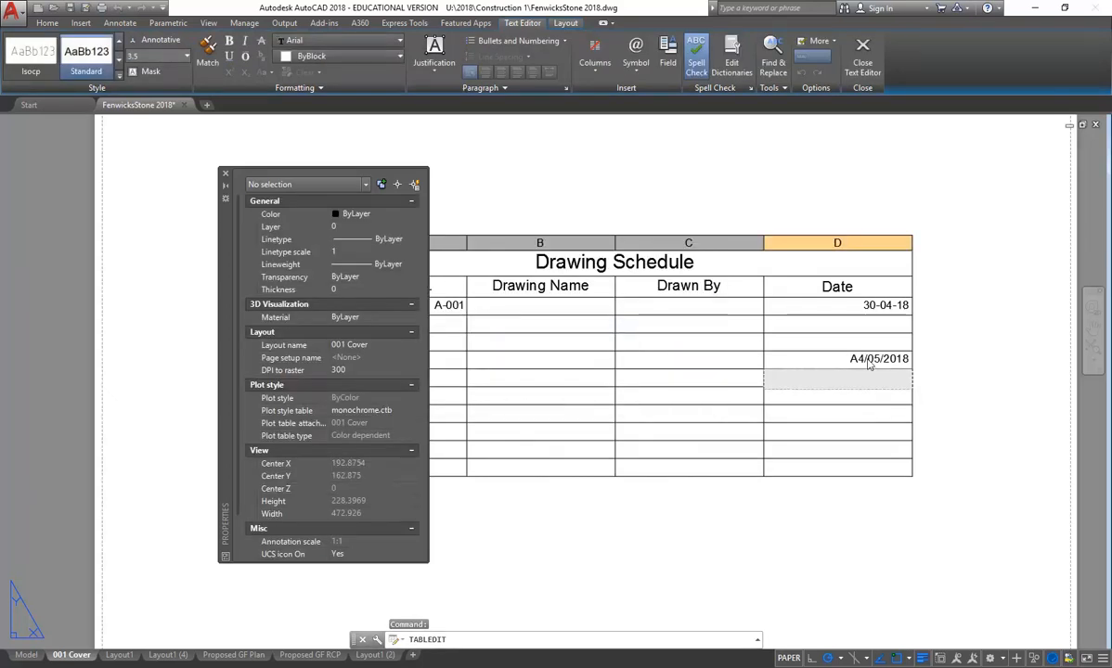
Edit the date in cell D6 to read 04-05-18, finish editing, and close the table properties.
left_click(872, 360)
double_click(876, 360)
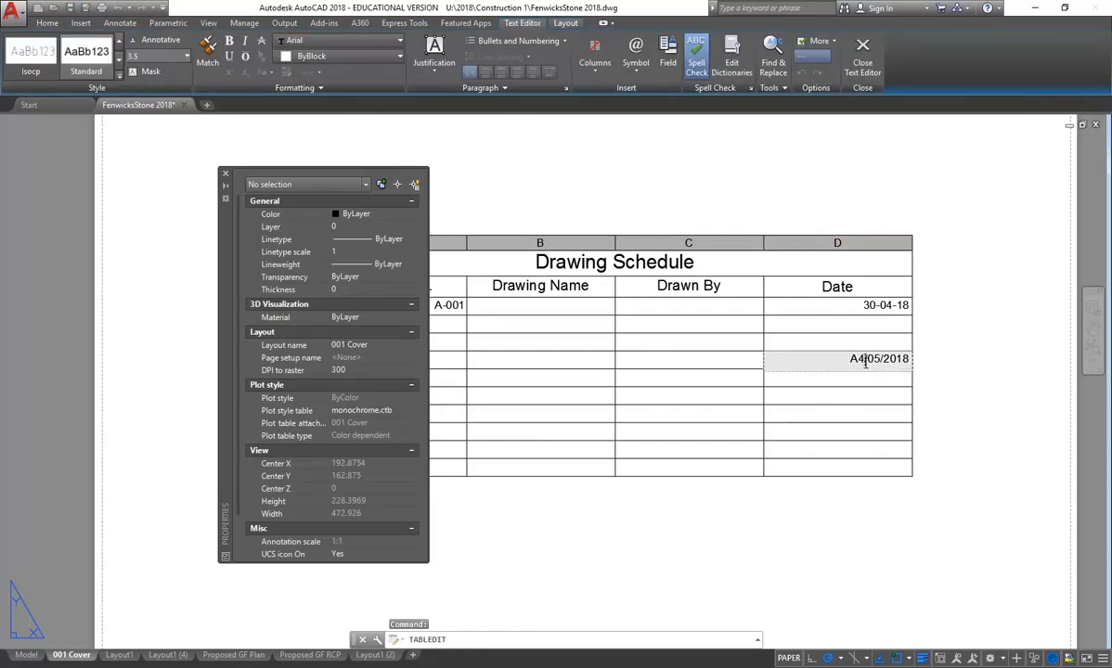
left_click_drag(853, 359, 844, 359)
key("BackSpace")
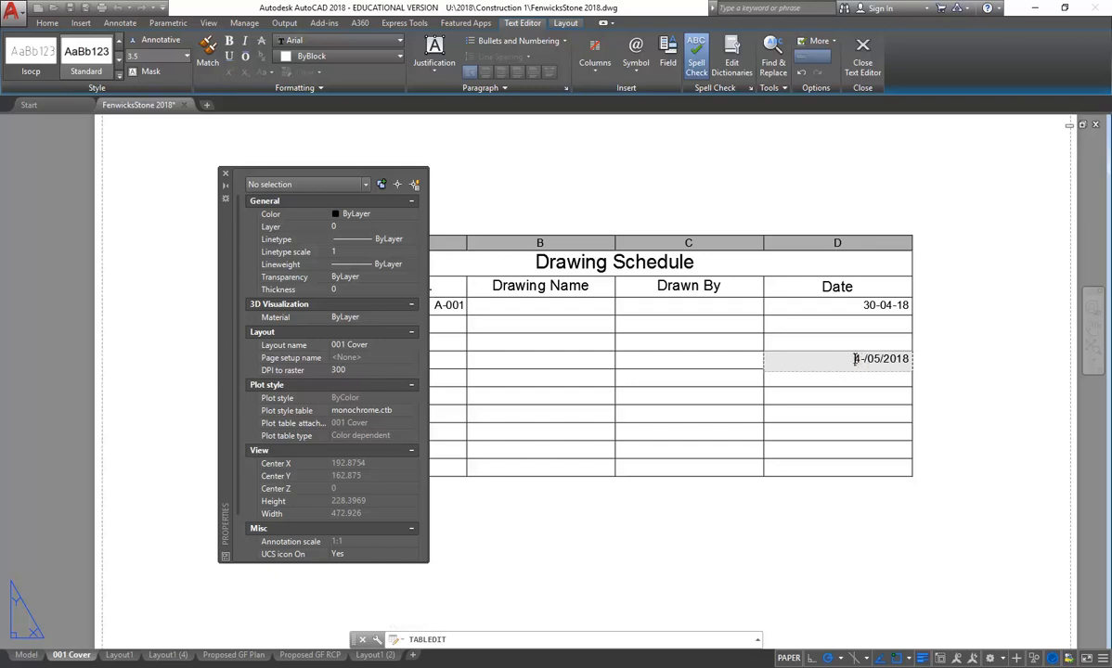
left_click_drag(864, 359, 870, 359)
key("BackSpace")
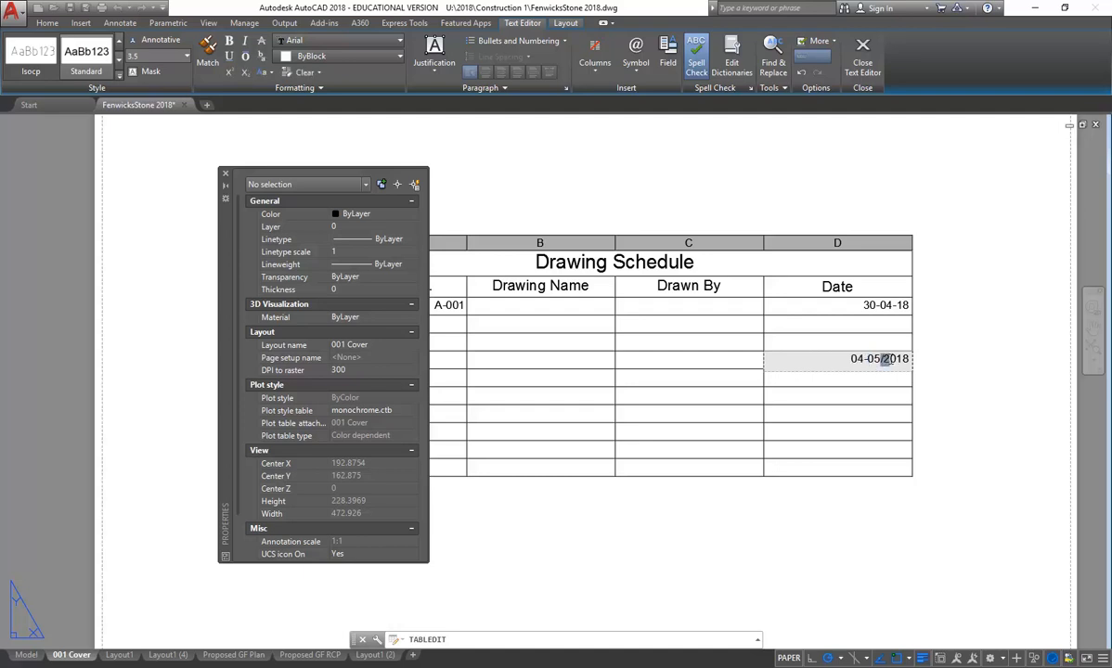
type("-")
left_click(860, 398)
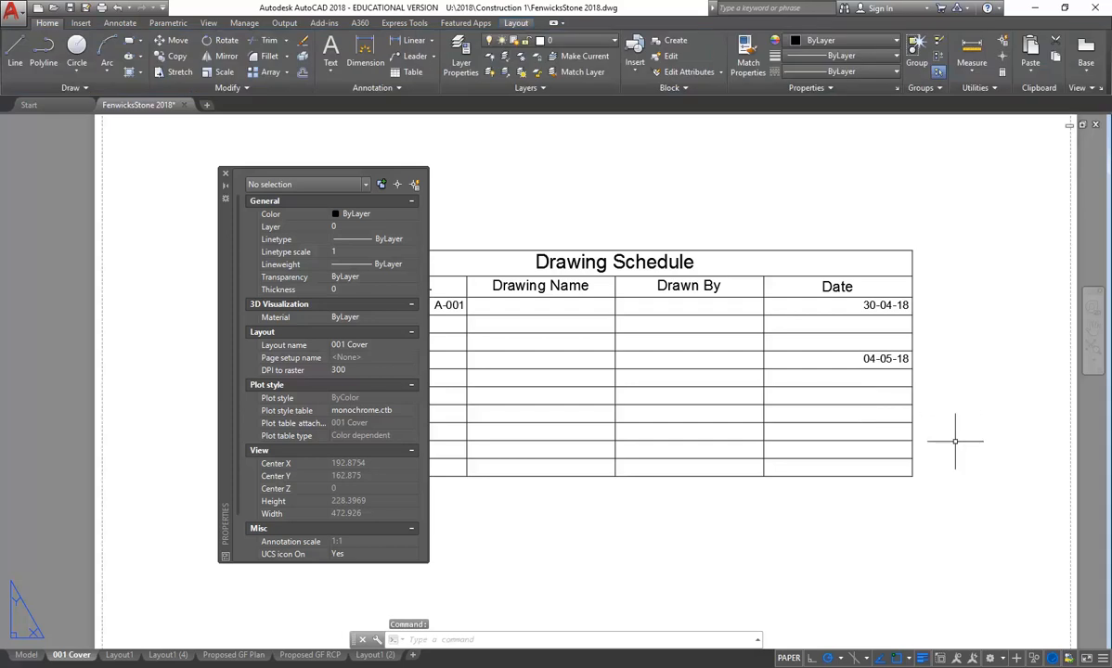
left_click(225, 173)
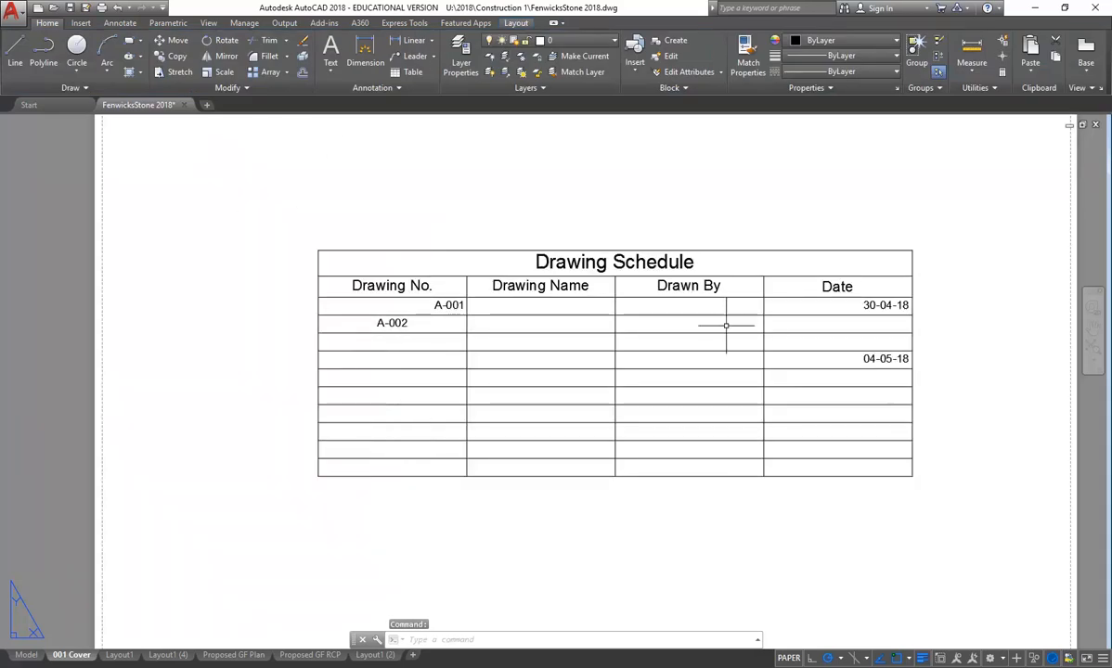
double_click(852, 353)
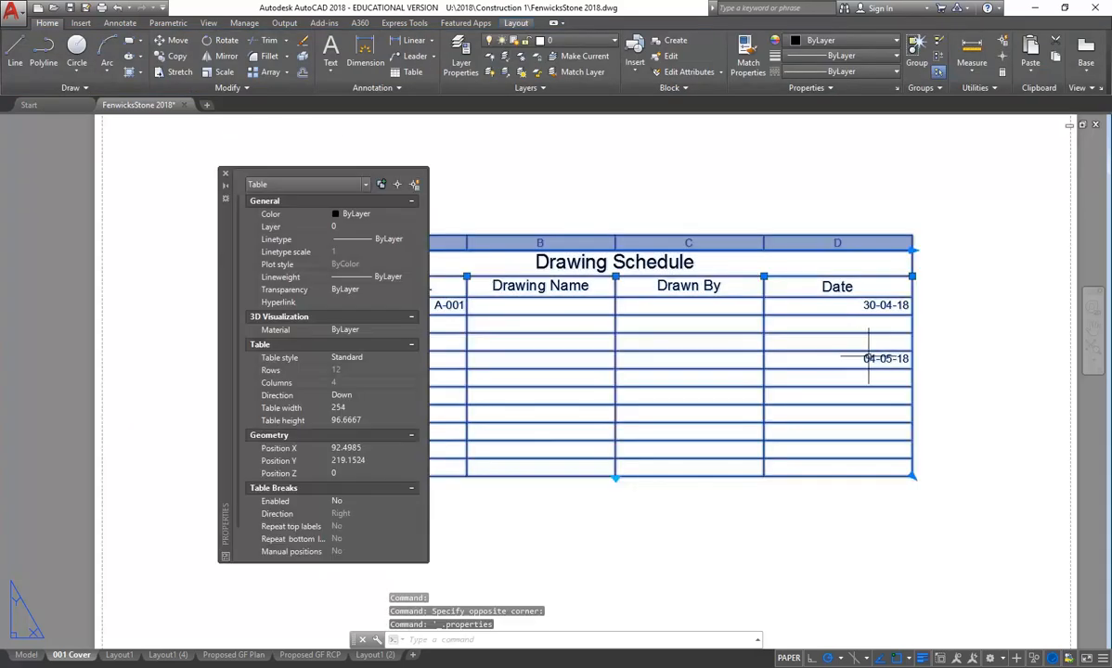
double_click(868, 358)
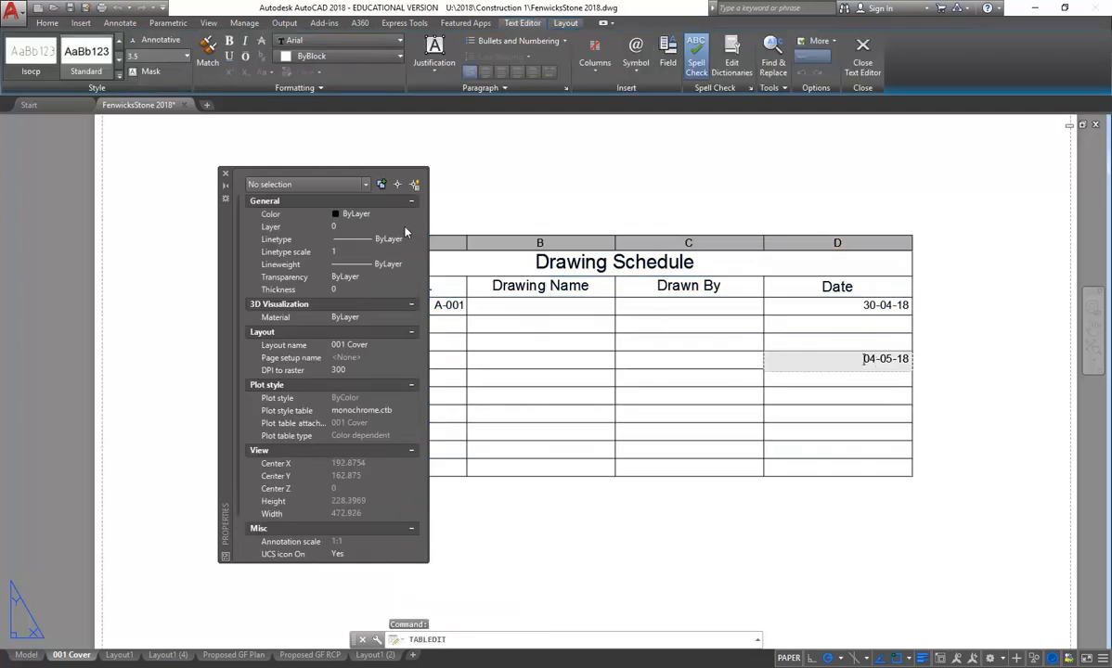
left_click(226, 173)
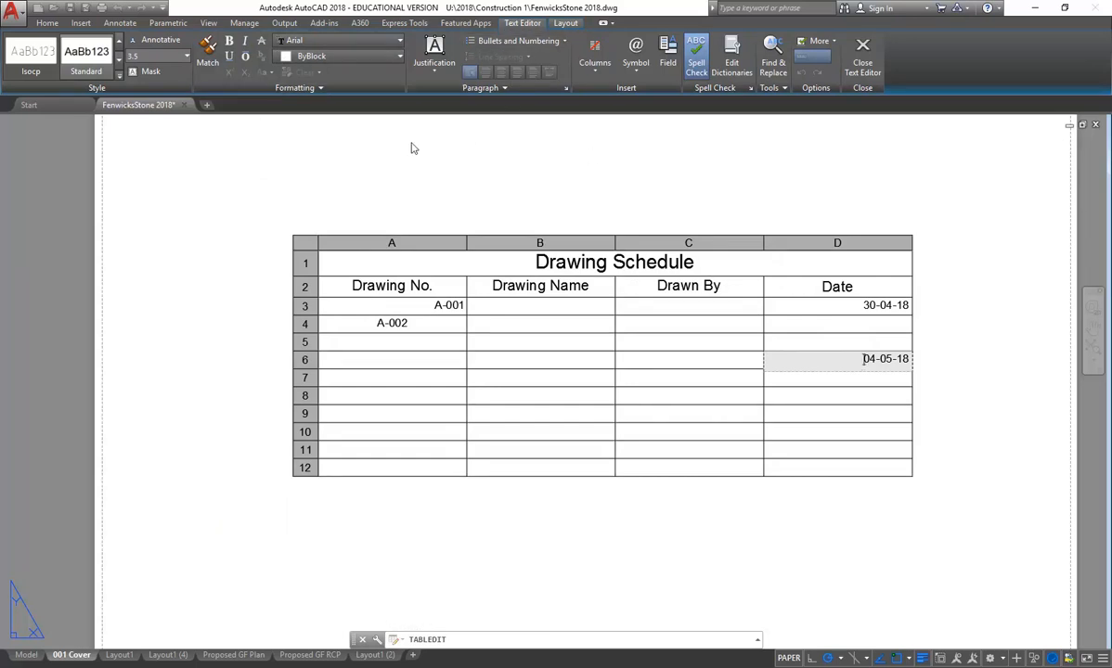
key("Escape")
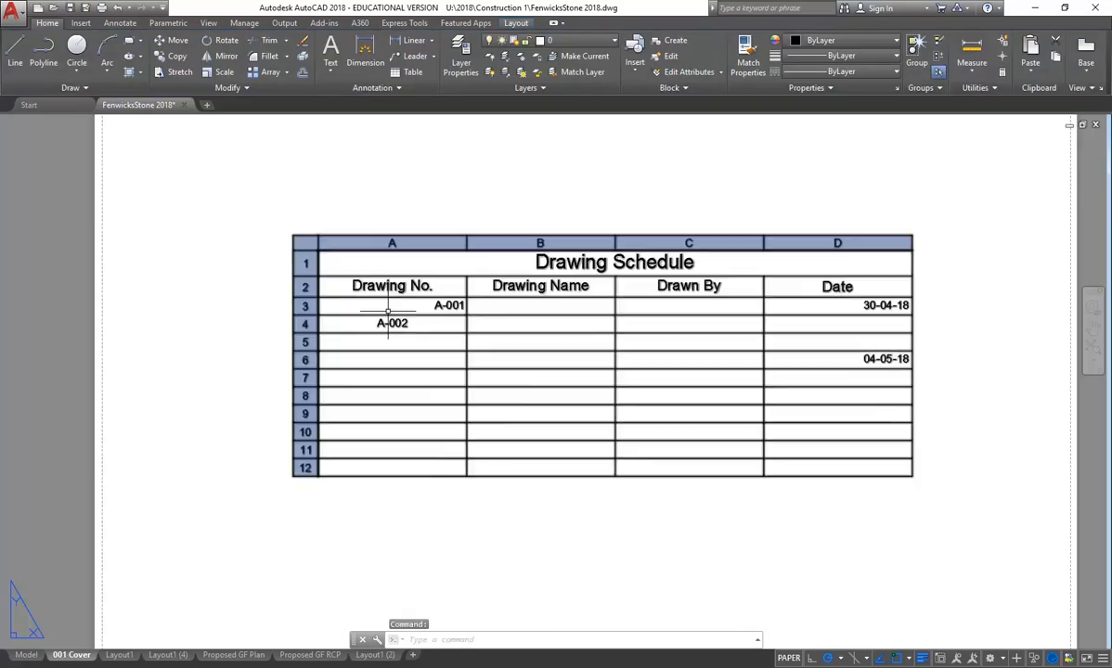
Append a new row below row 12 of the Drawing Schedule table, leave the cell editor, and run a single undo.
left_click(412, 450)
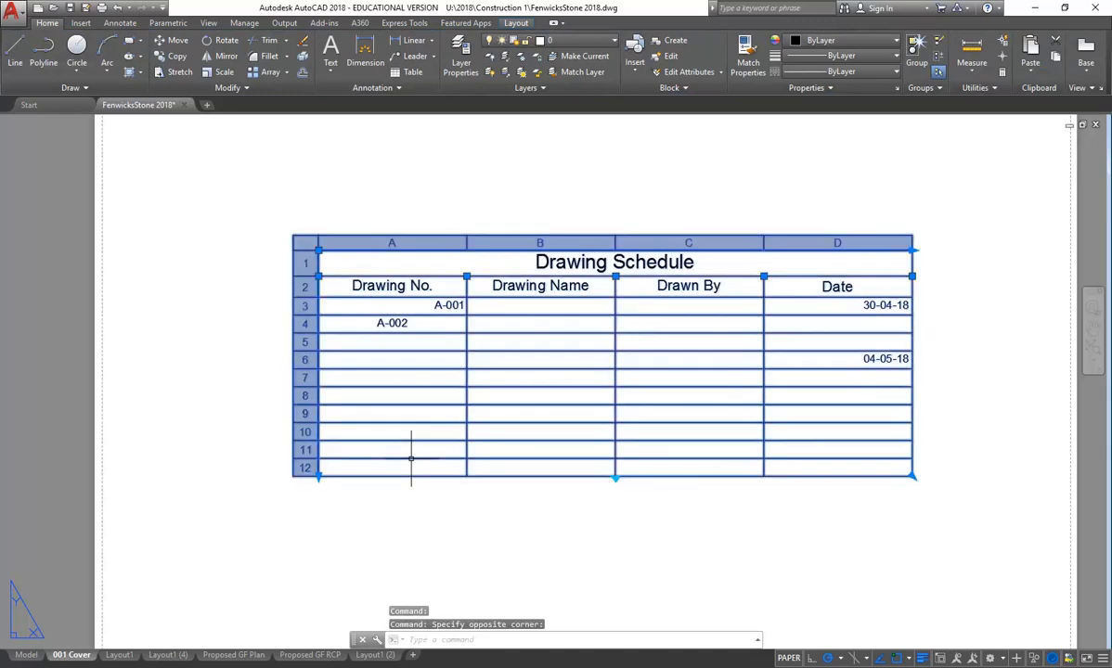
double_click(808, 467)
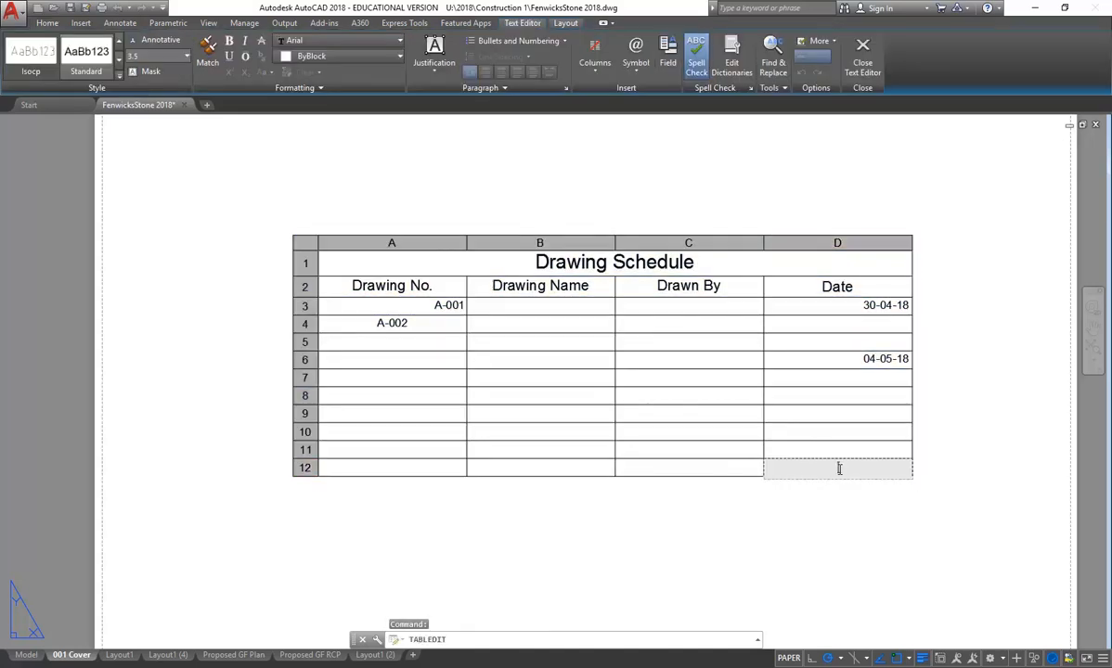
right_click(838, 470)
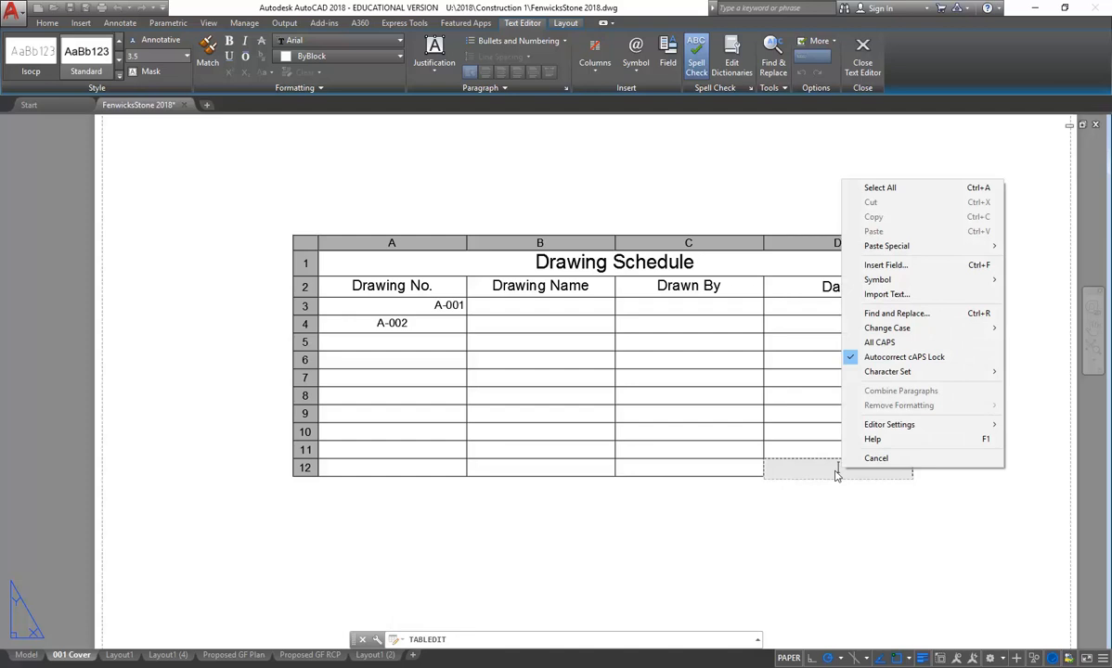
left_click(836, 471)
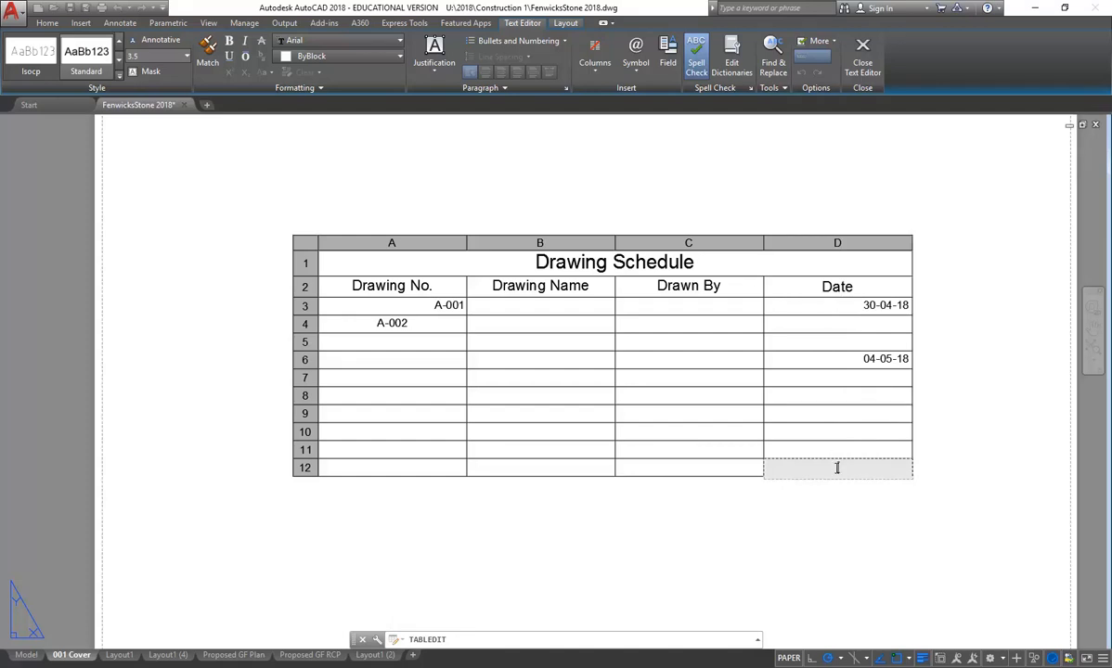
key("Tab")
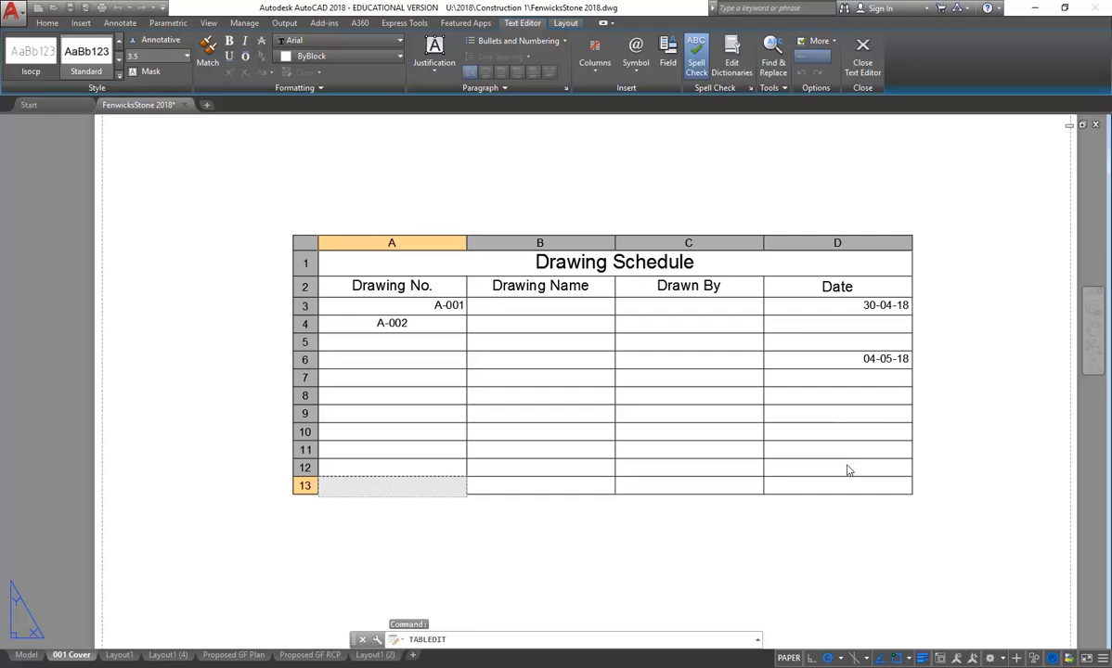
left_click(459, 153)
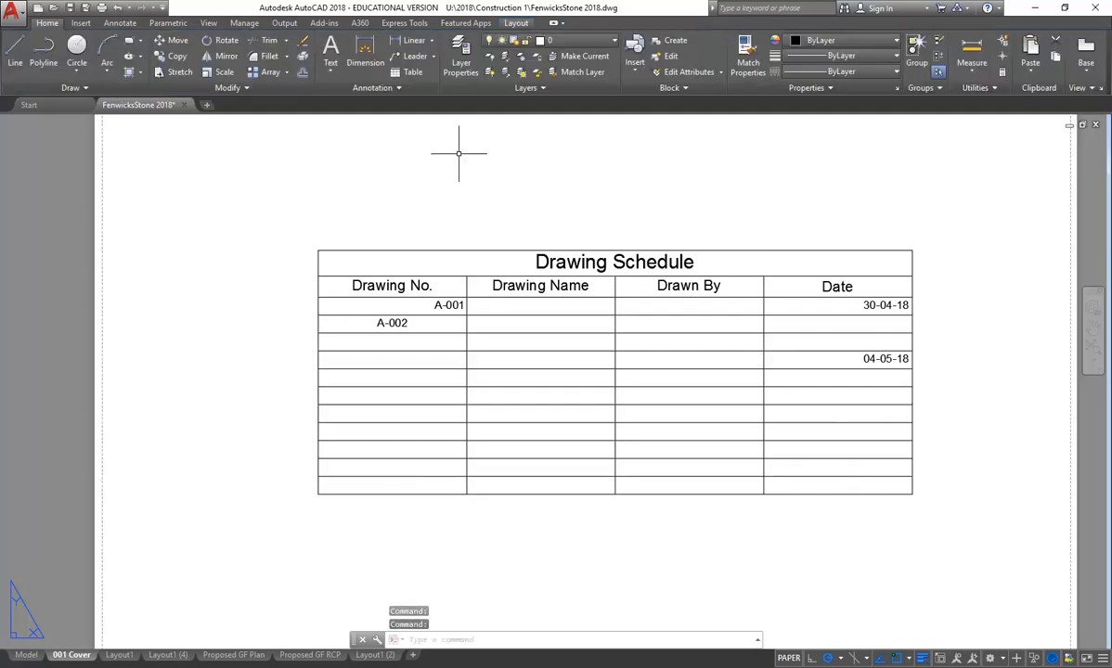
left_click(117, 8)
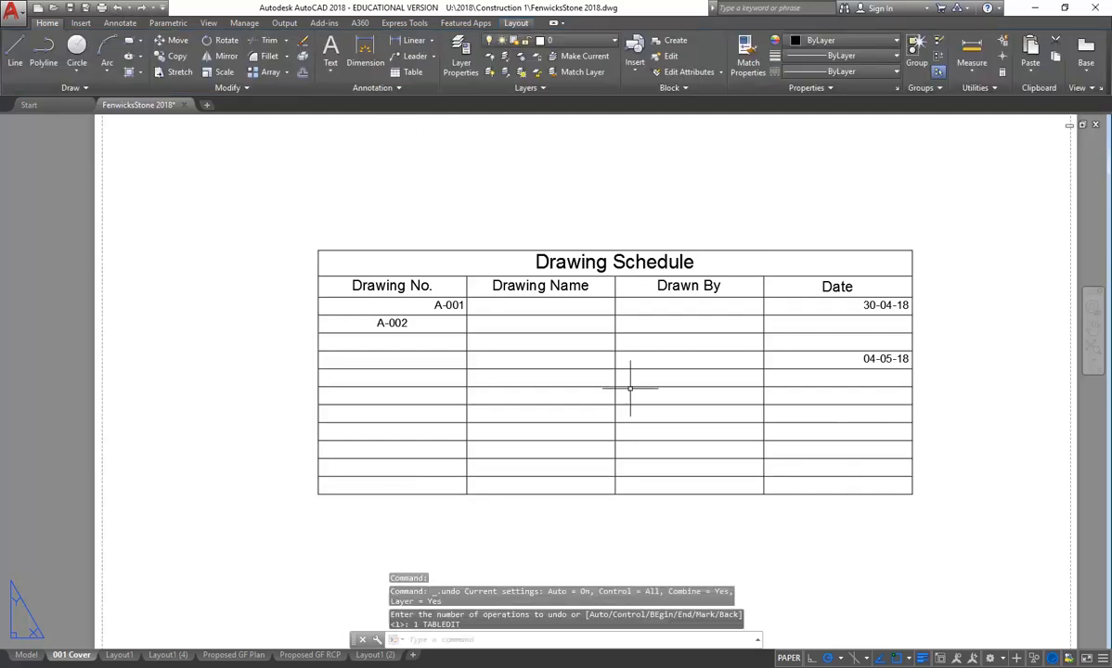
Append another row below row 13 of the table, close the properties, and leave the cell editor.
double_click(812, 481)
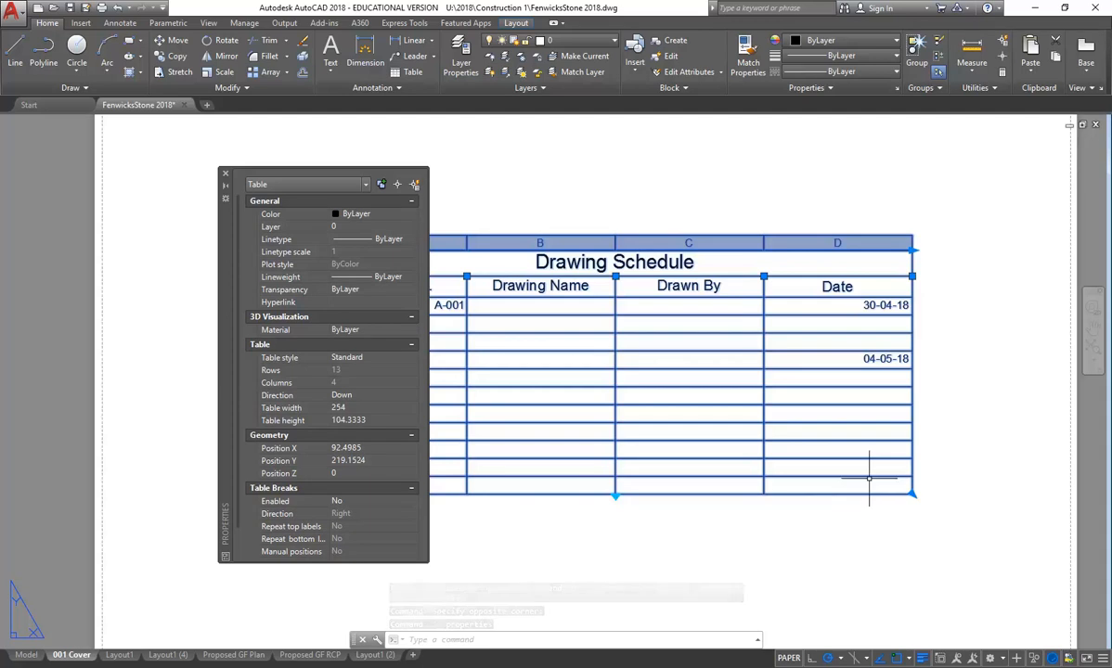
left_click(854, 480)
double_click(873, 483)
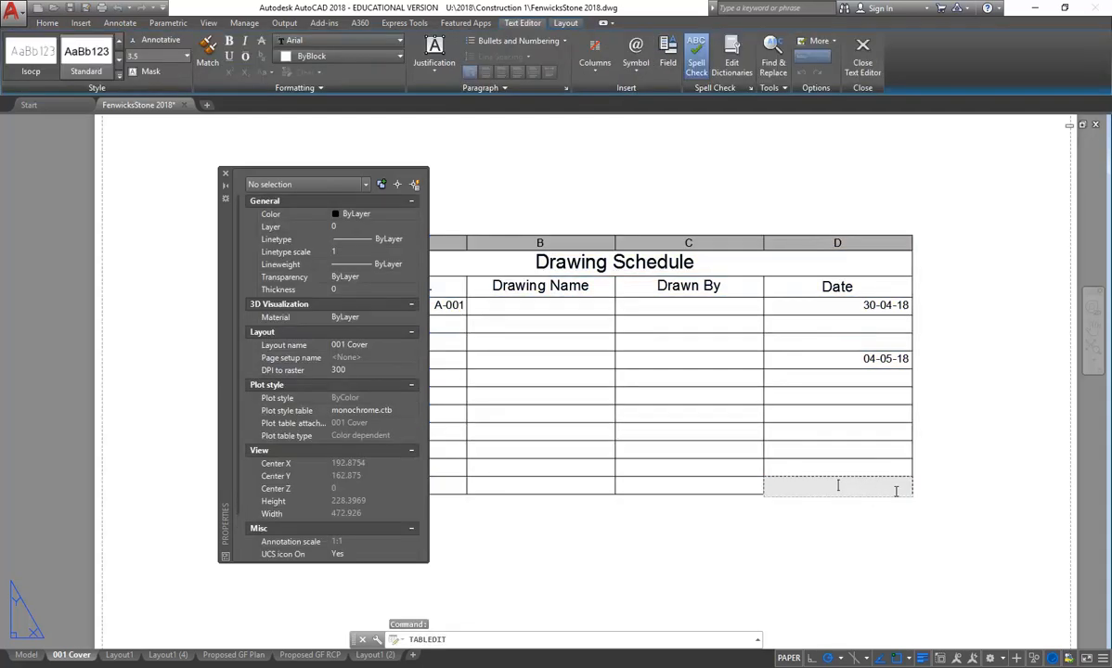
key("Tab")
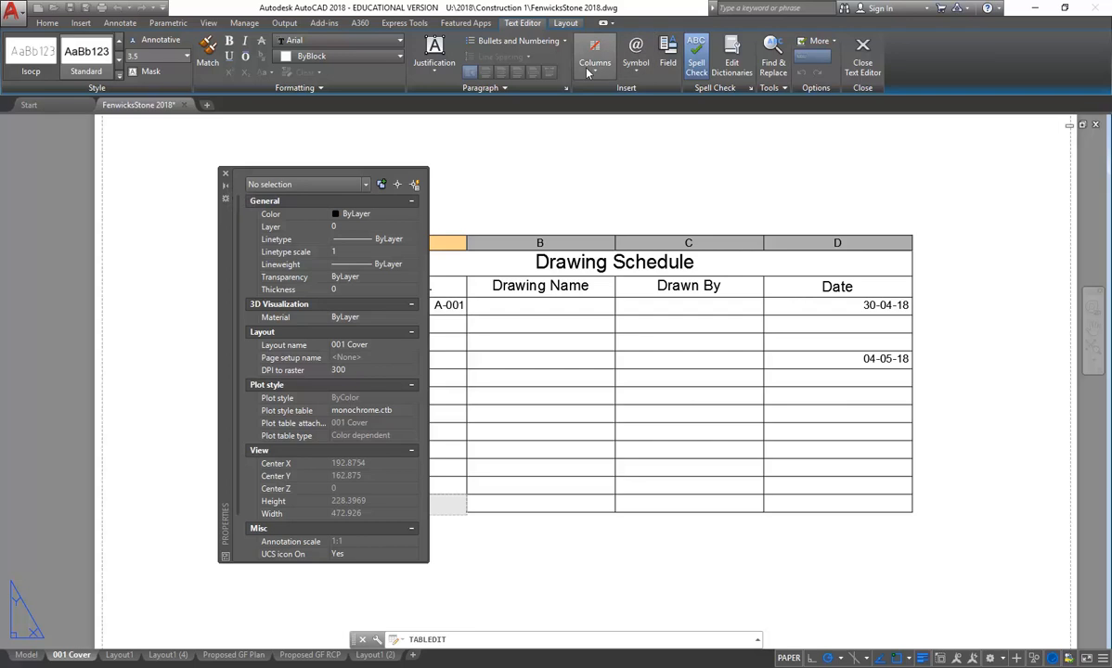
left_click(226, 176)
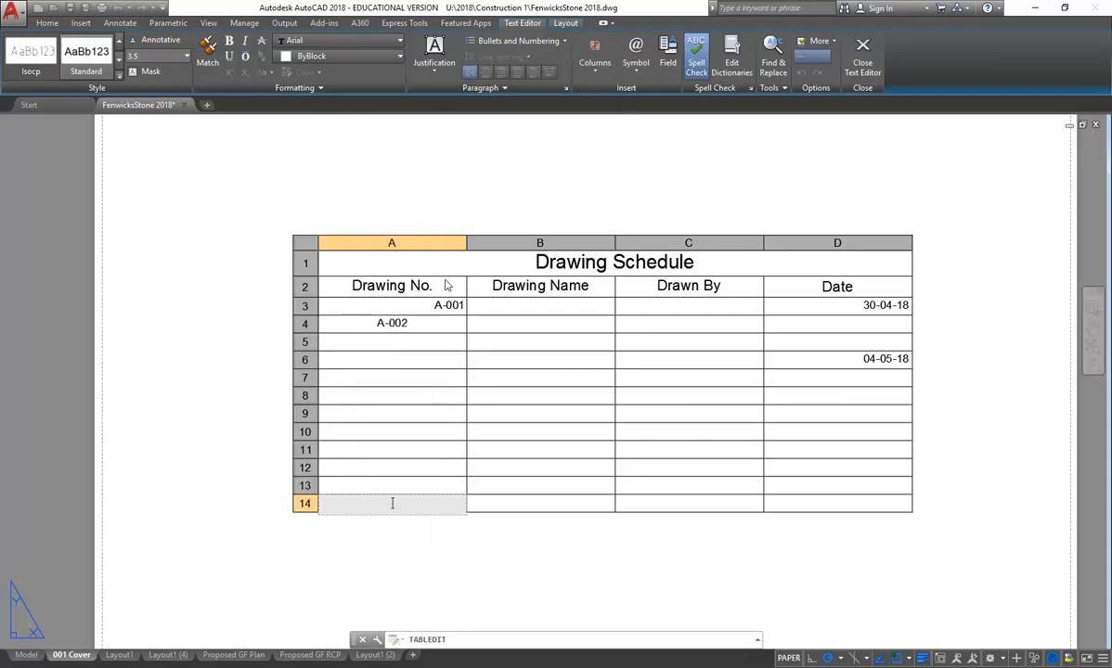
key("Escape")
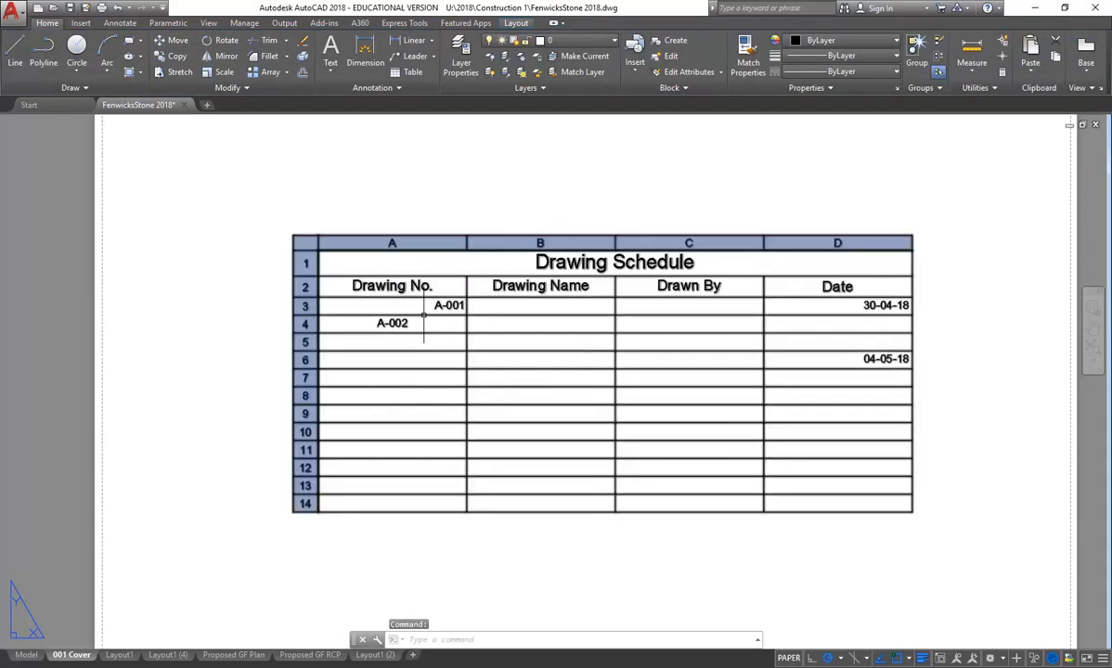
Try to change the text justification of the drawing number in cell A3.
double_click(421, 318)
left_click(224, 174)
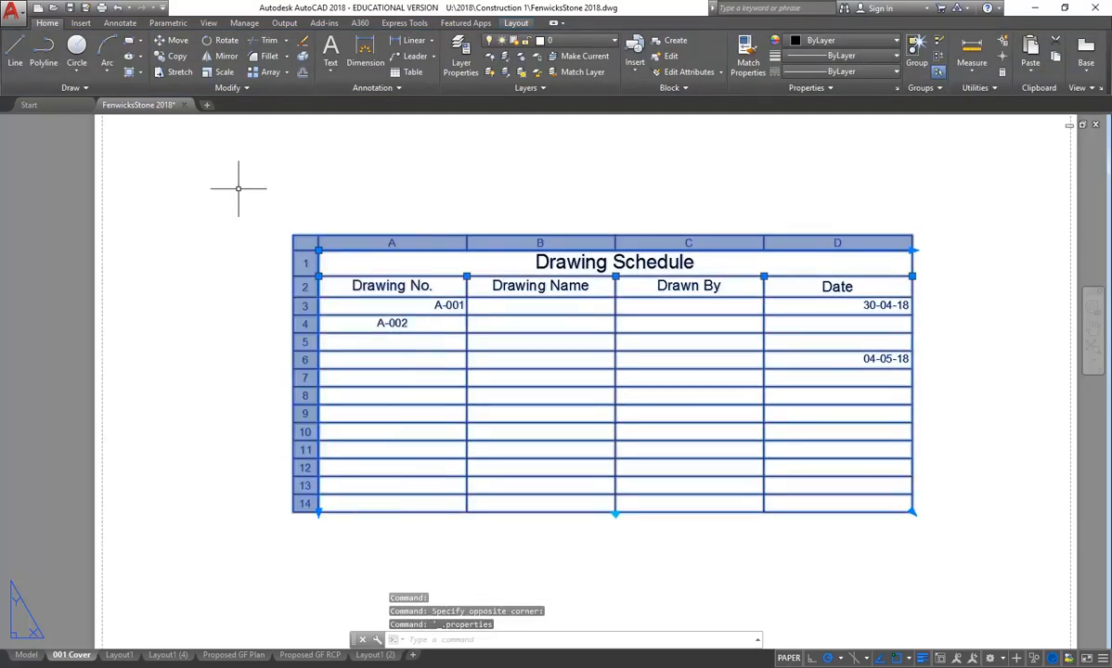
key("Escape")
left_click(454, 305)
key("Escape")
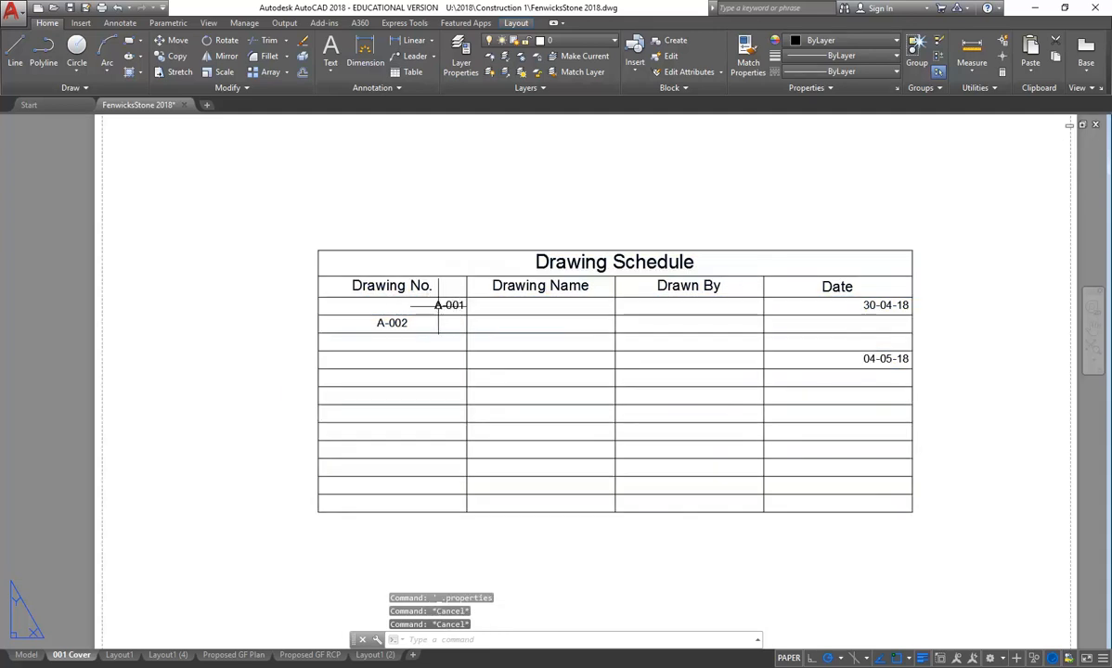
double_click(441, 305)
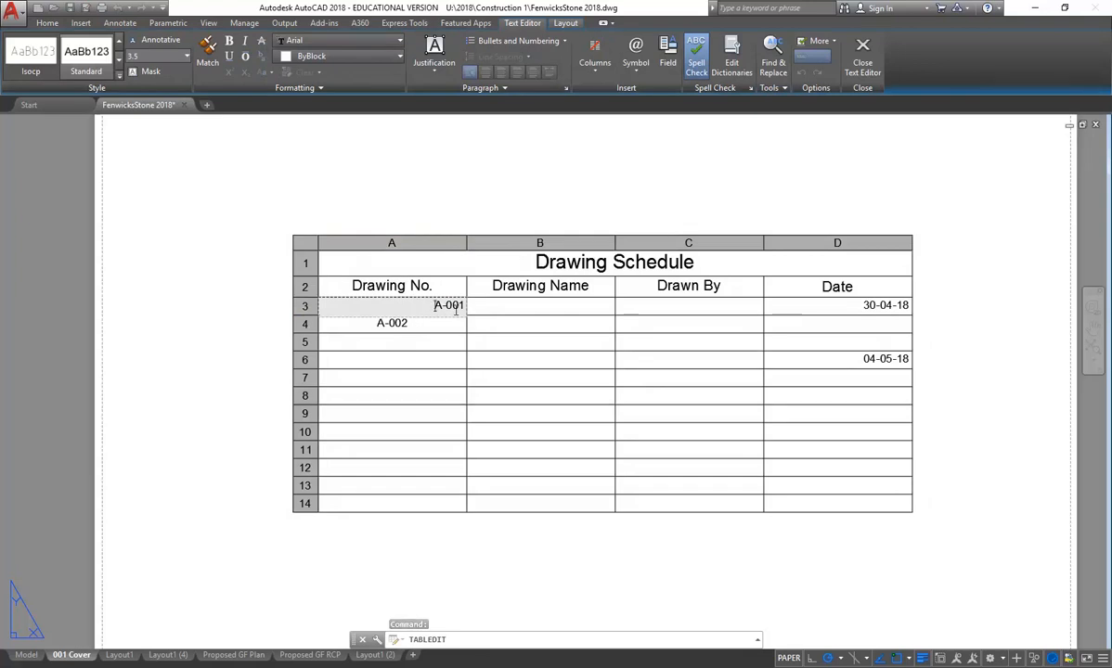
left_click(434, 61)
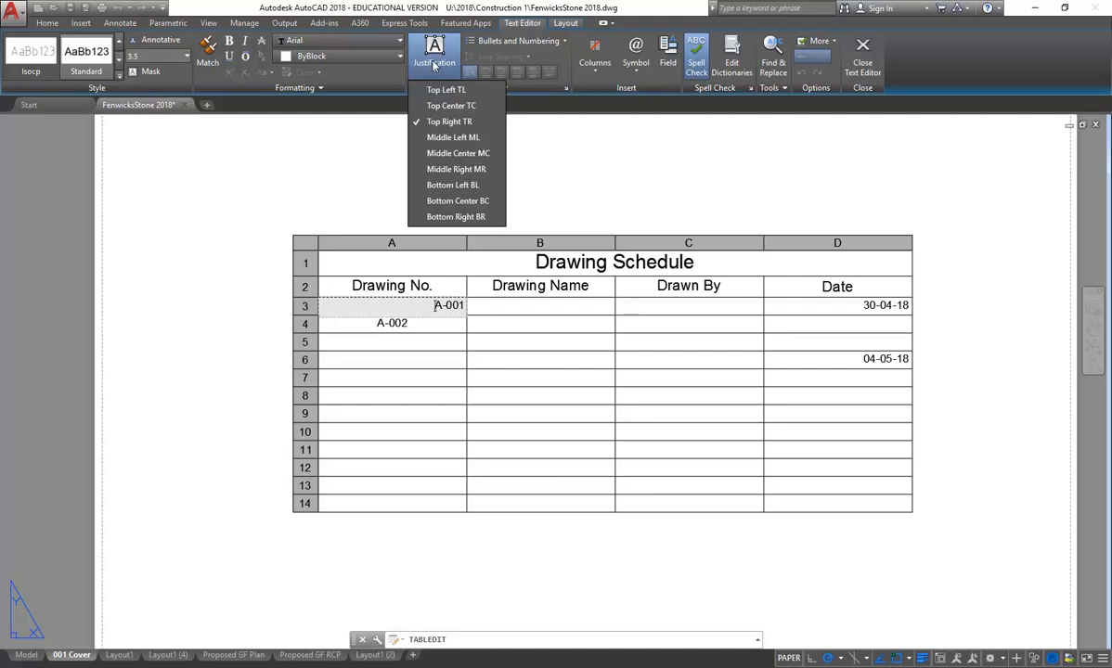
left_click(429, 213)
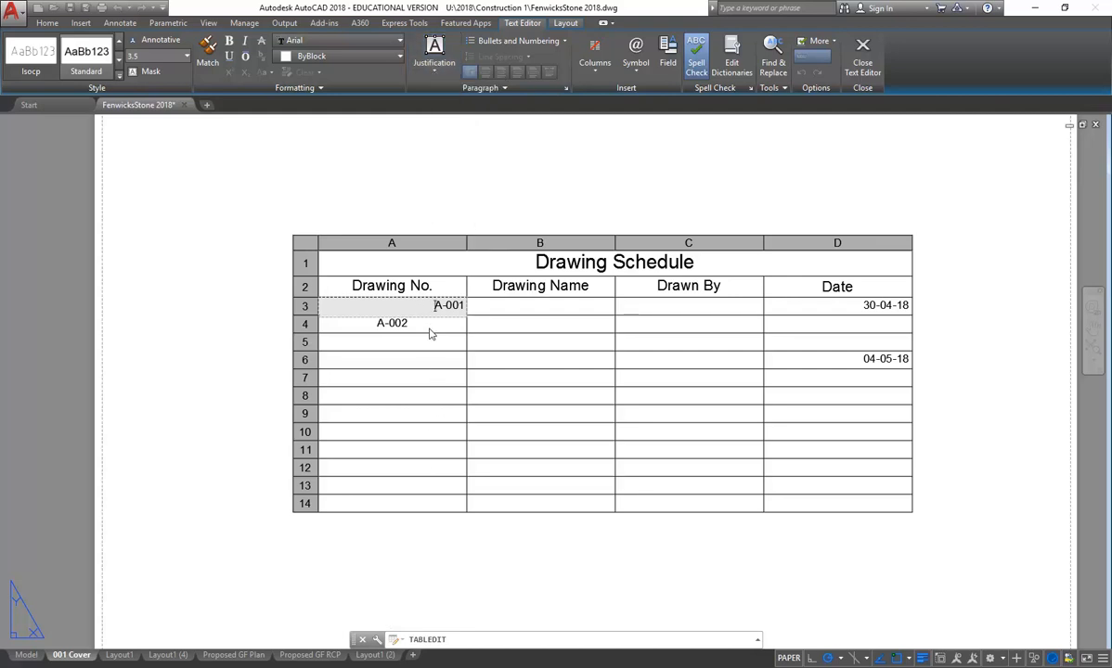
Try to select the column A cells from A3 down to the last rows.
left_click(424, 523)
double_click(424, 498)
left_click(224, 173)
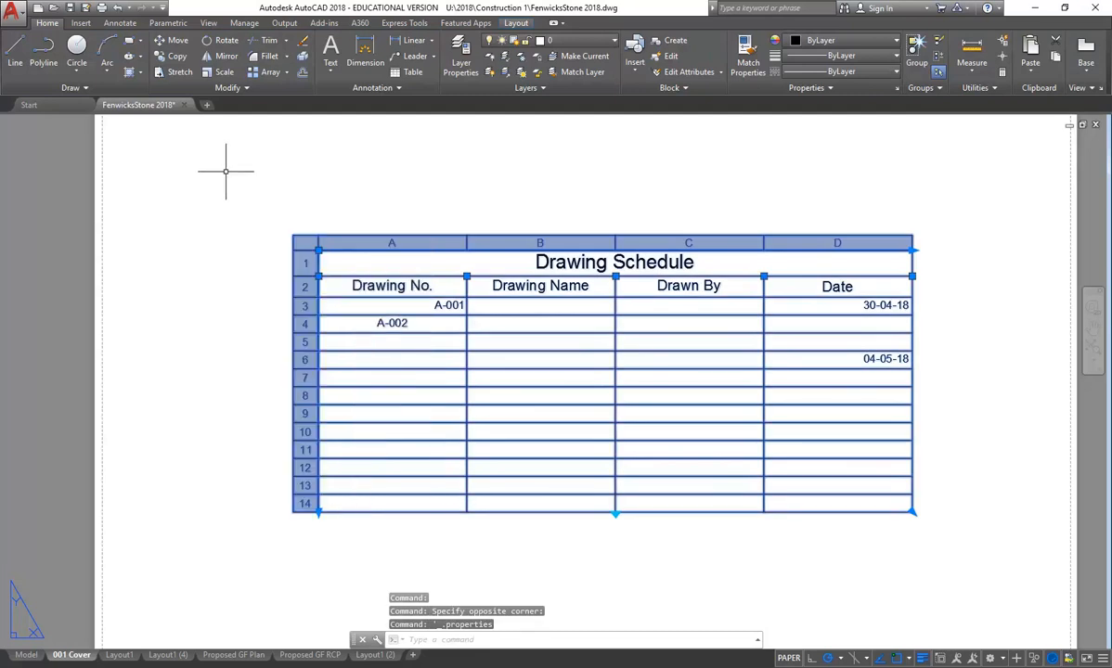
double_click(380, 307)
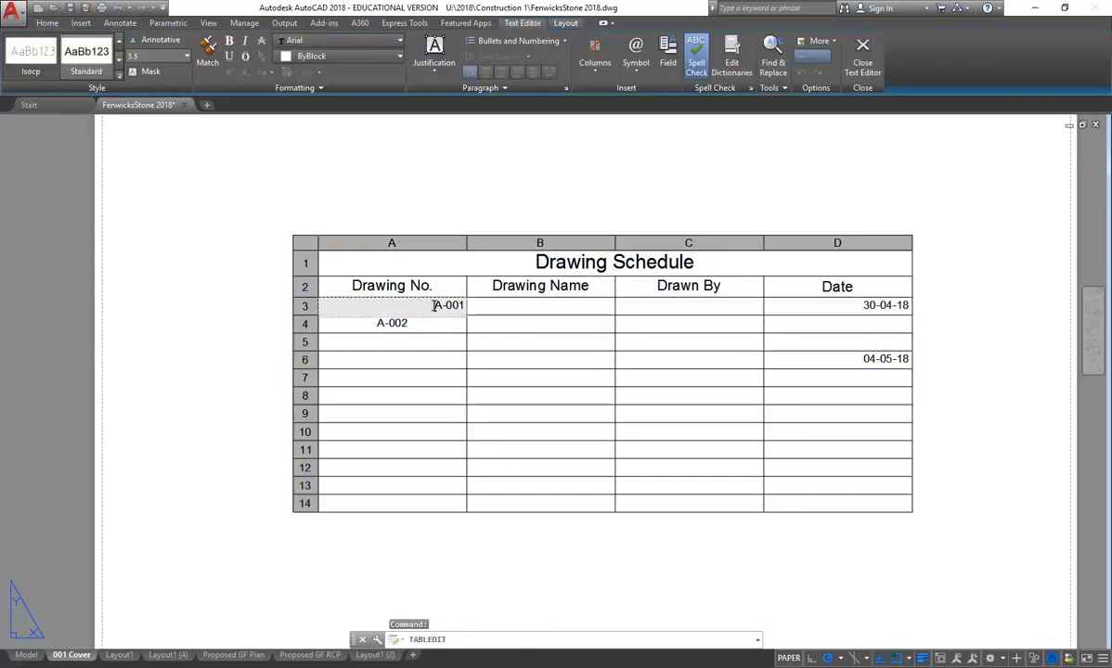
double_click(426, 489)
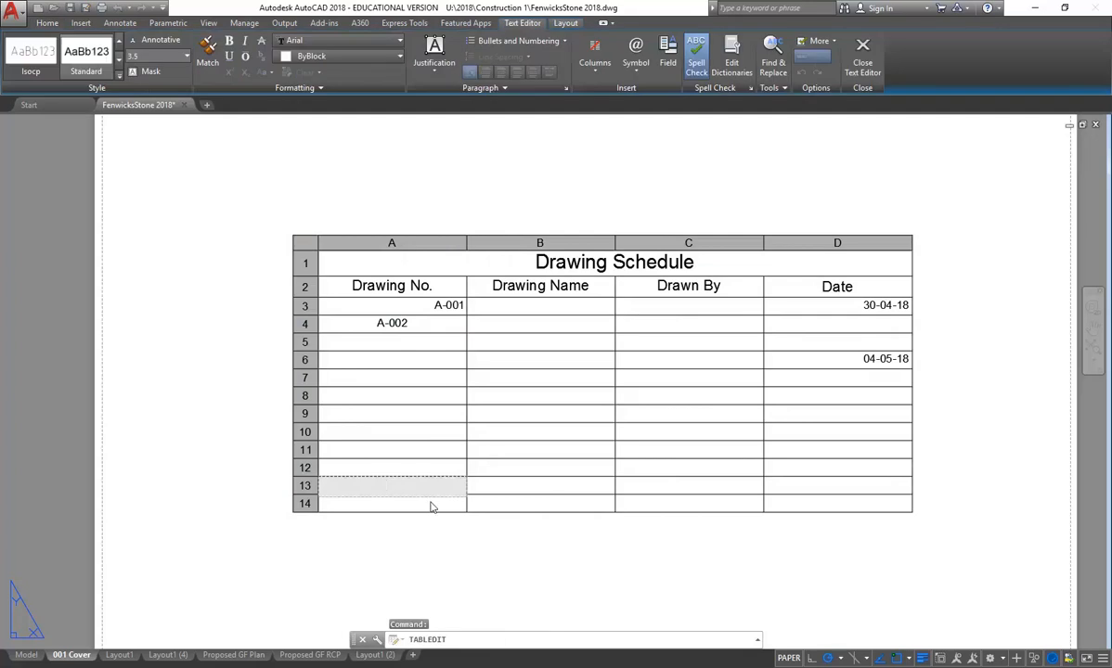
left_click(393, 304)
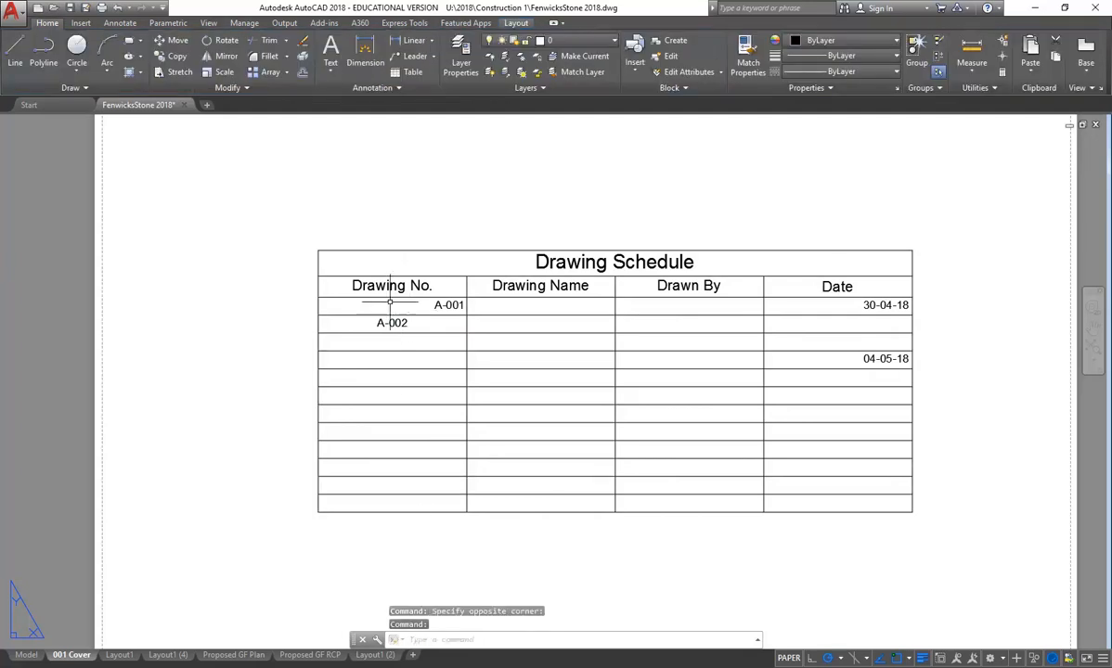
Set the justification of the drawing number in cell A3 to Top Center and finish editing the cell.
double_click(429, 305)
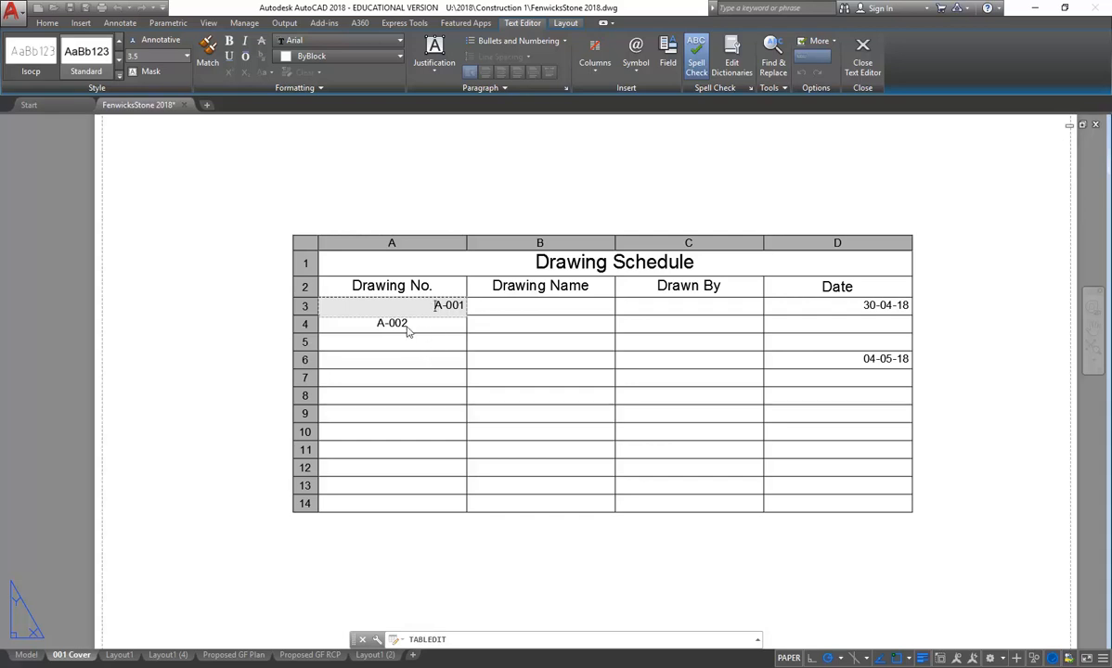
left_click(428, 60)
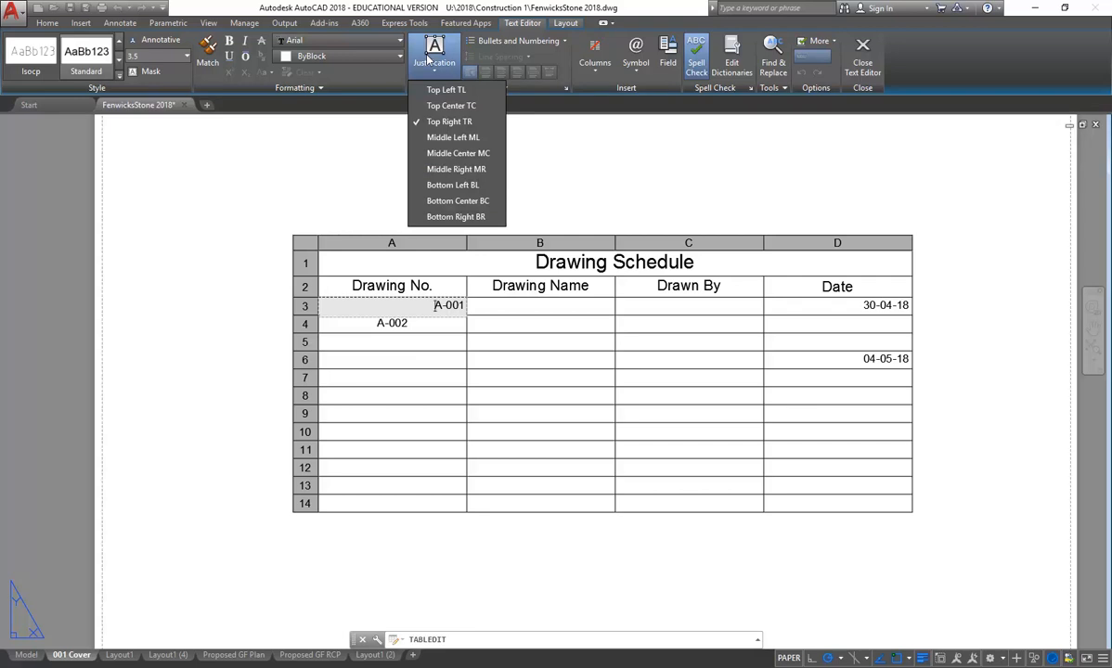
left_click(440, 106)
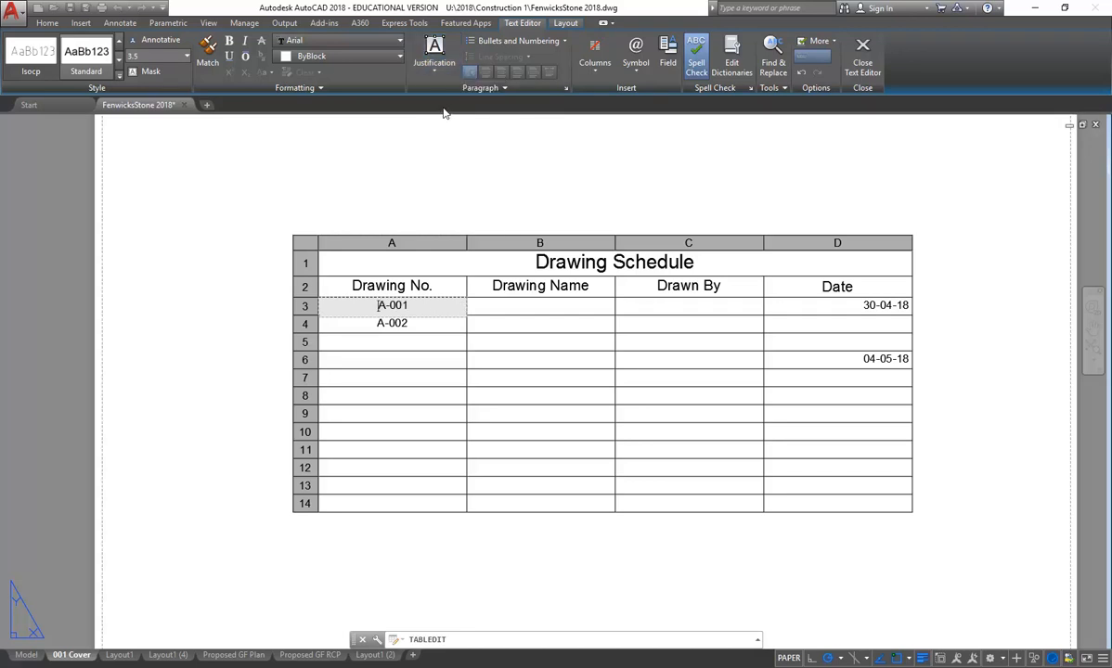
key("Escape")
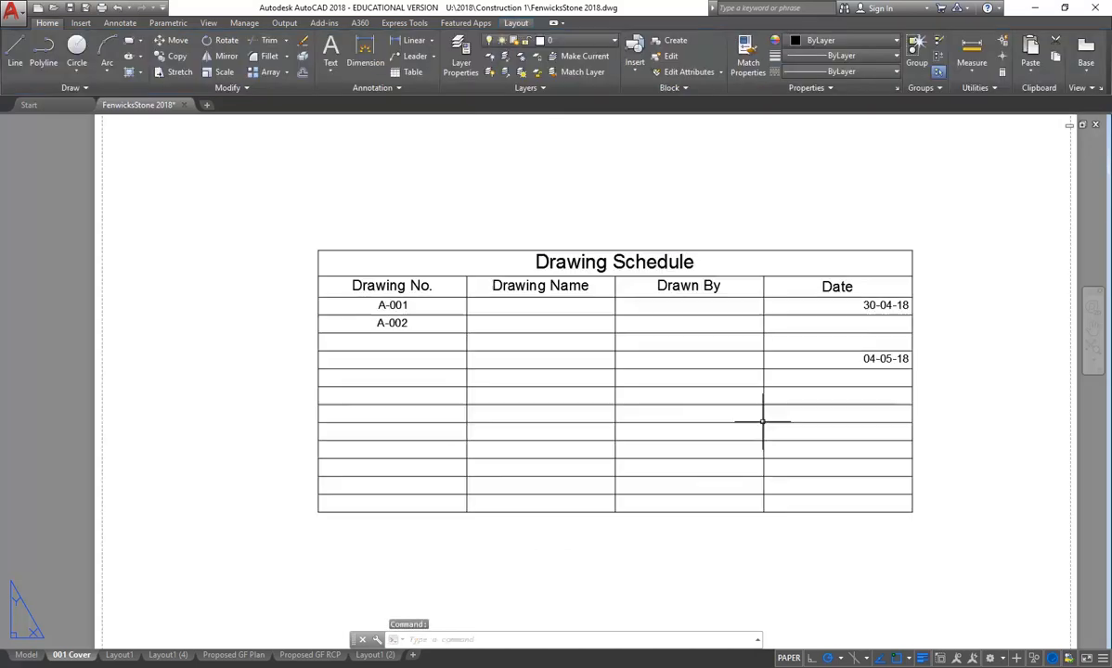
Set the justification of the date in cell D3 to Top Center.
left_click(864, 305)
double_click(875, 309)
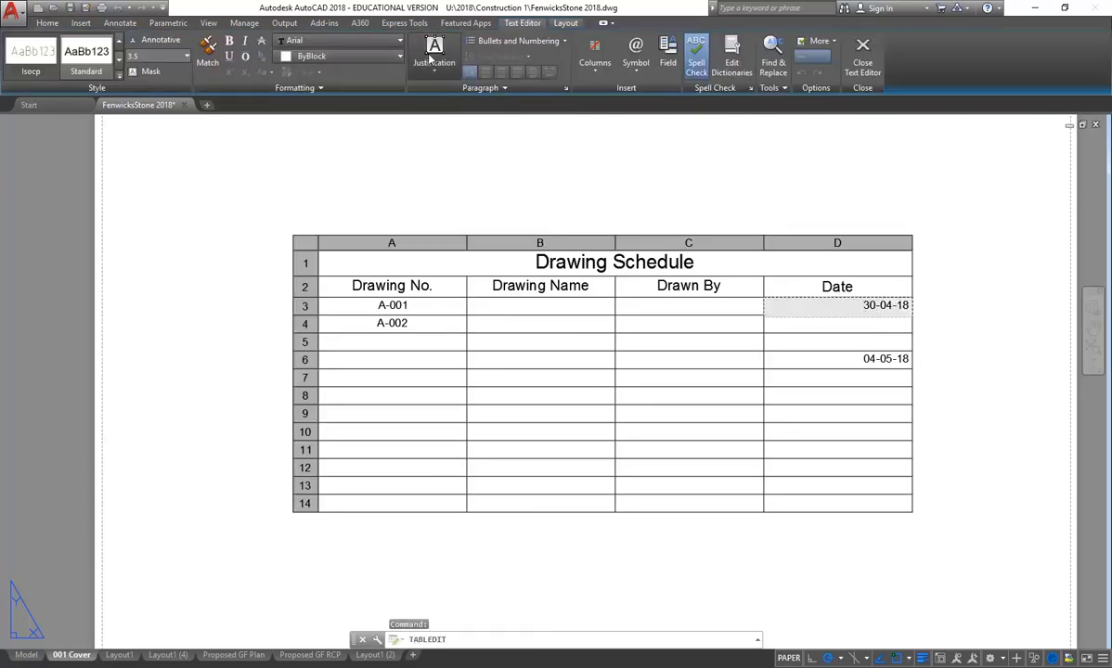
left_click(433, 57)
left_click(451, 105)
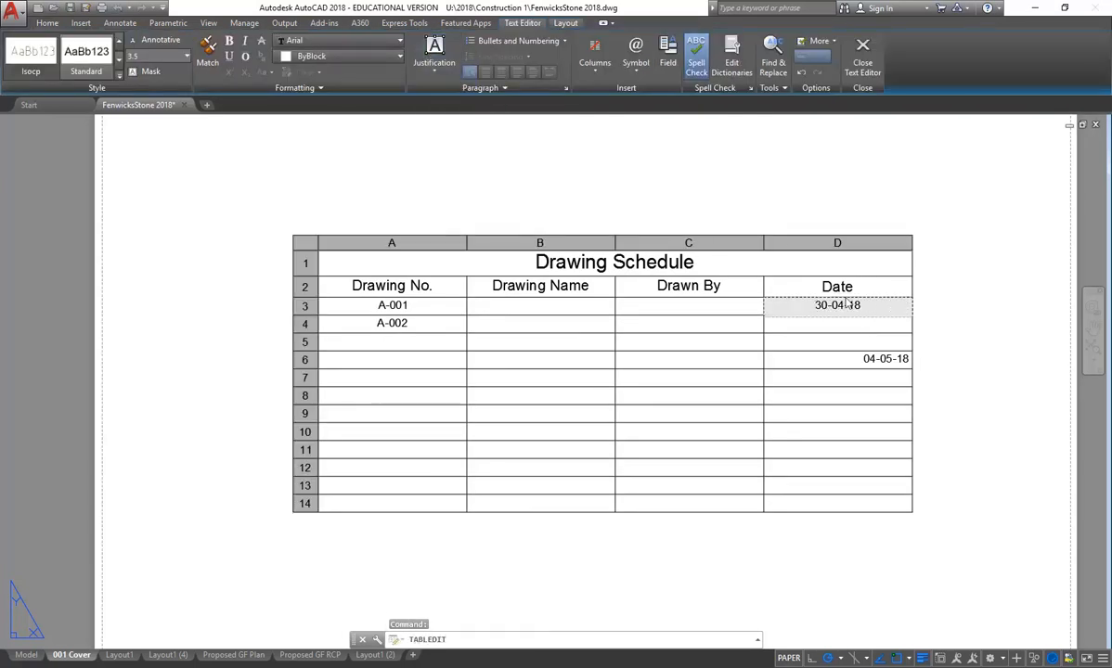
Try to select the whole Date column, working from cell D3 and the column D header.
left_click(821, 310)
double_click(822, 311)
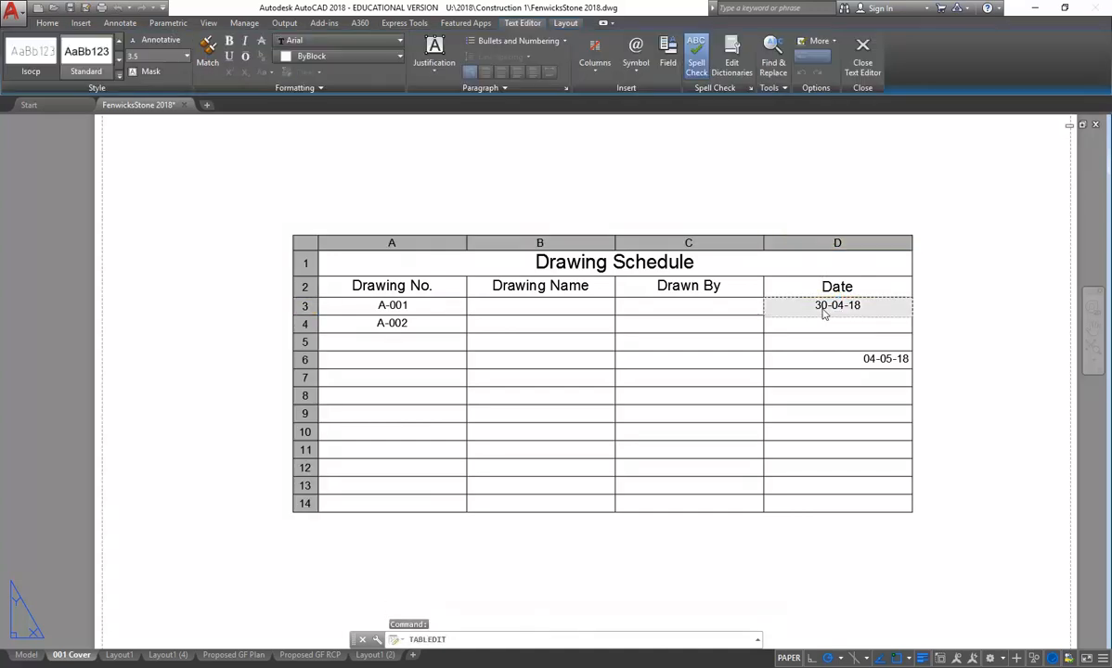
left_click(857, 502)
left_click(846, 494)
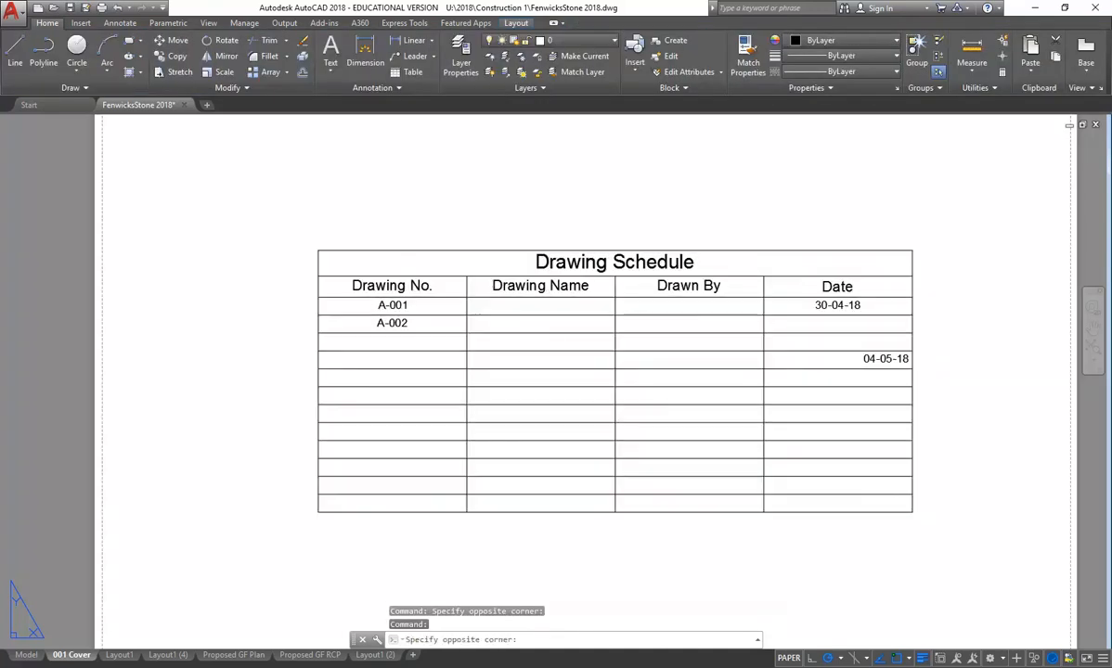
double_click(834, 243)
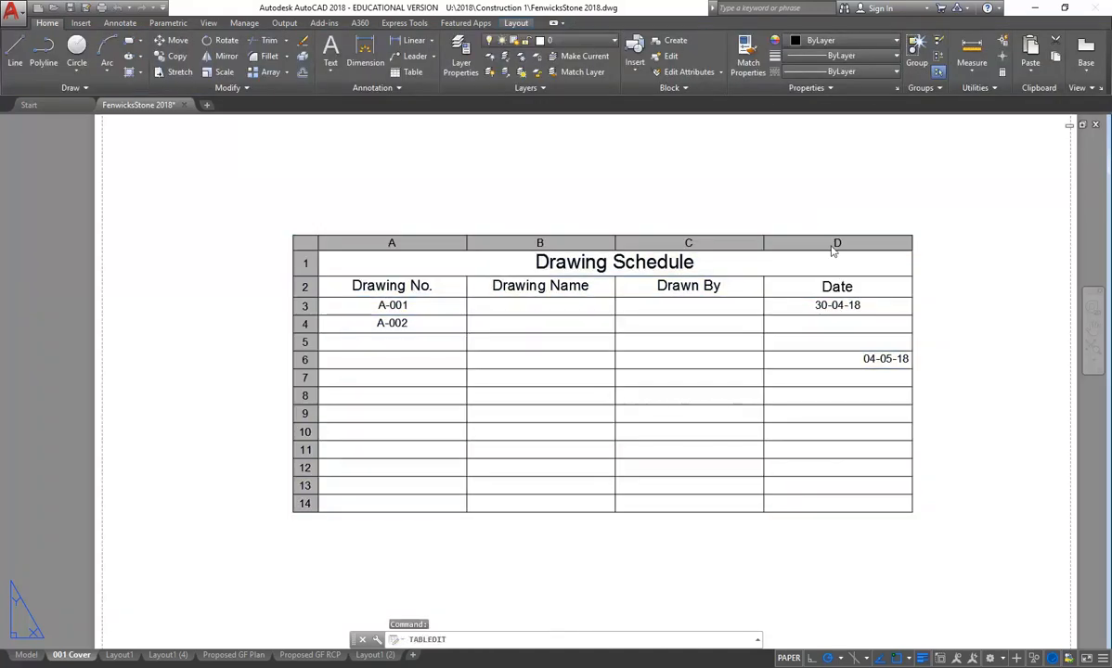
left_click(837, 244)
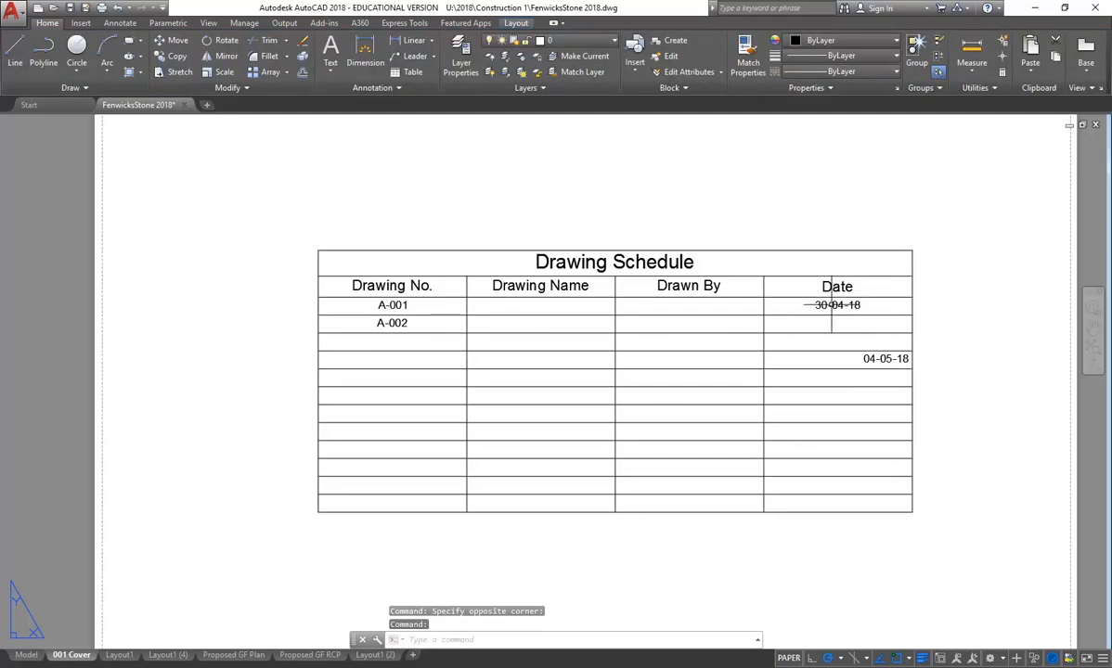
double_click(833, 307)
left_click(835, 241)
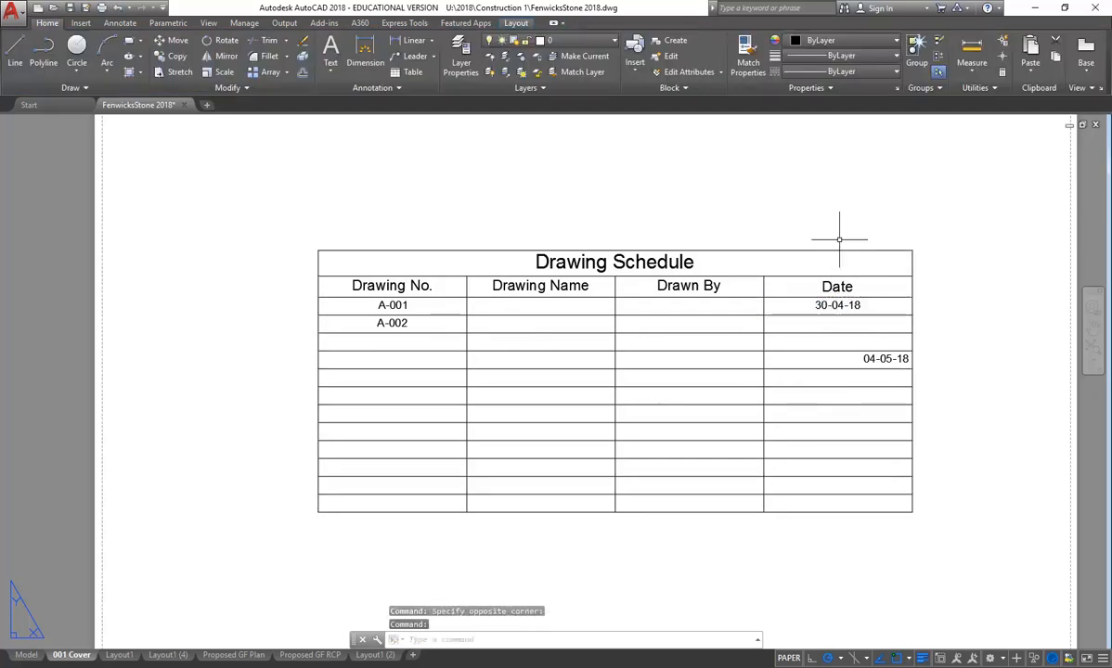
Select the date text in cell D3, review its justification options, and leave the cell editor.
double_click(839, 307)
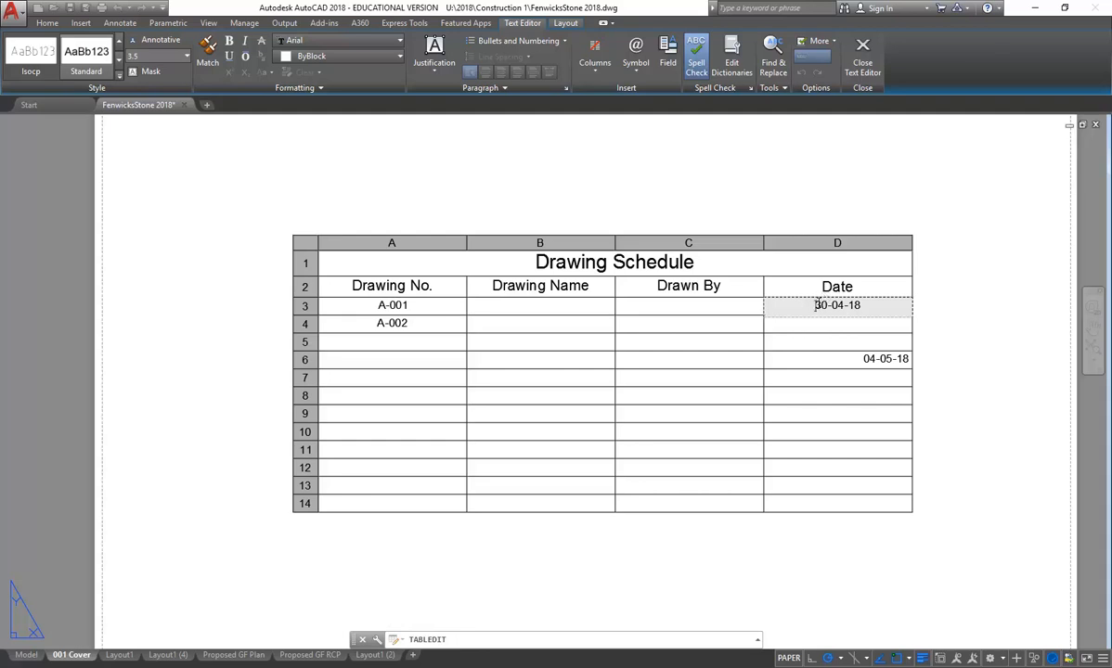
key("shift+Right")
key("shift+Right")
key("shift+Right")
key("shift+Right")
left_click(868, 307)
left_click(432, 57)
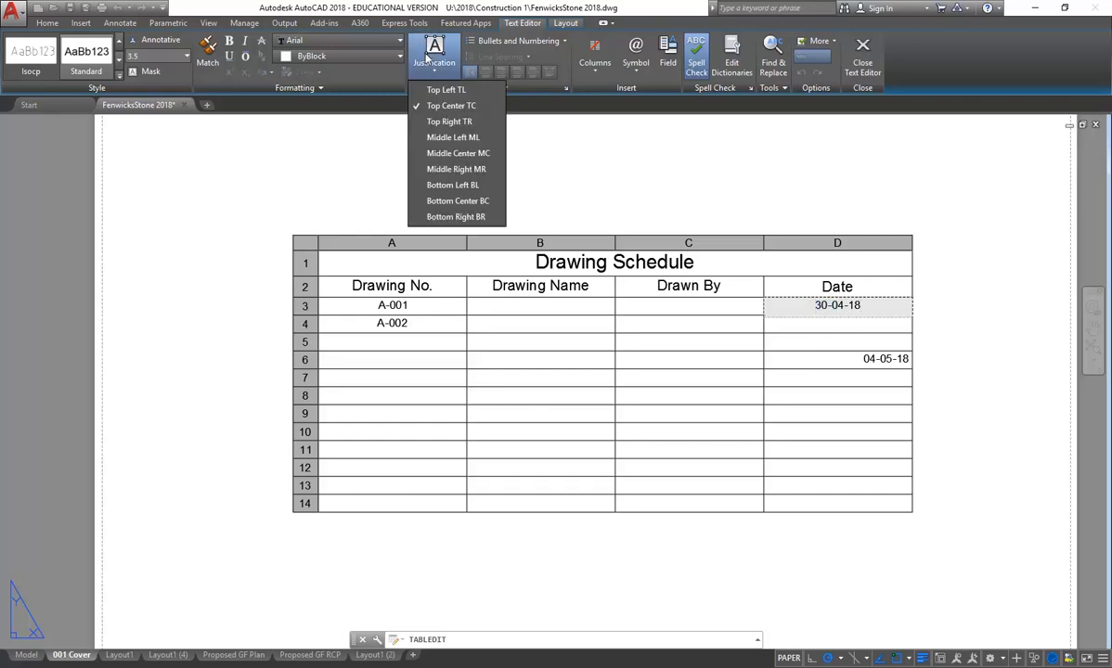
left_click(428, 58)
left_click(831, 335)
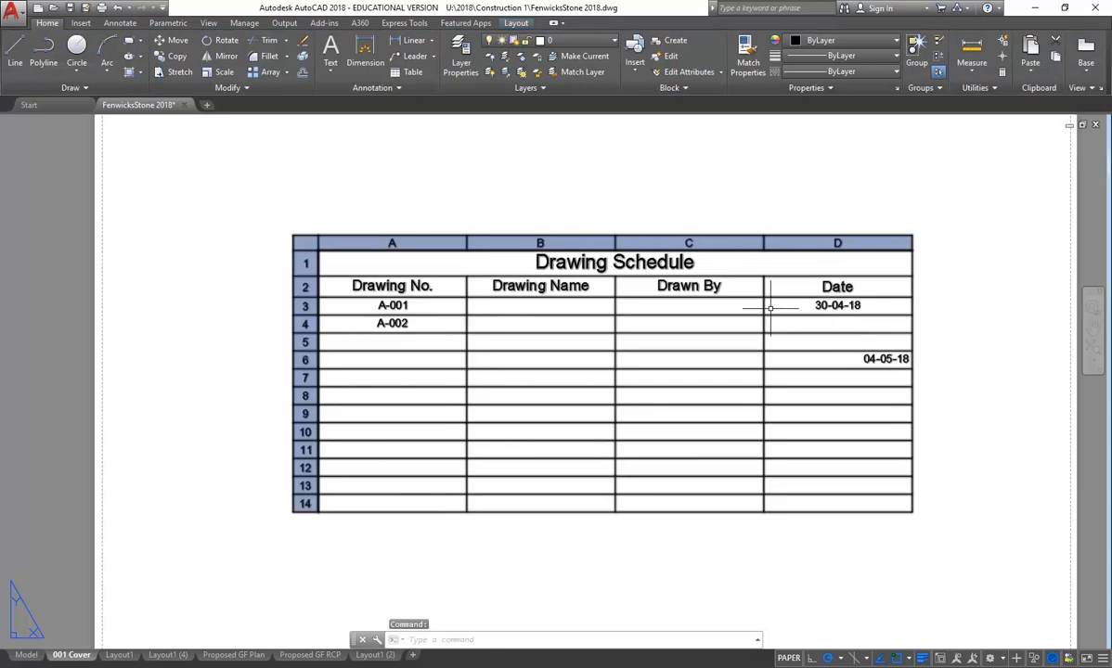
Set the justification of the empty Drawing Name cell B3 to Top Center and leave the cell editor.
key("Escape")
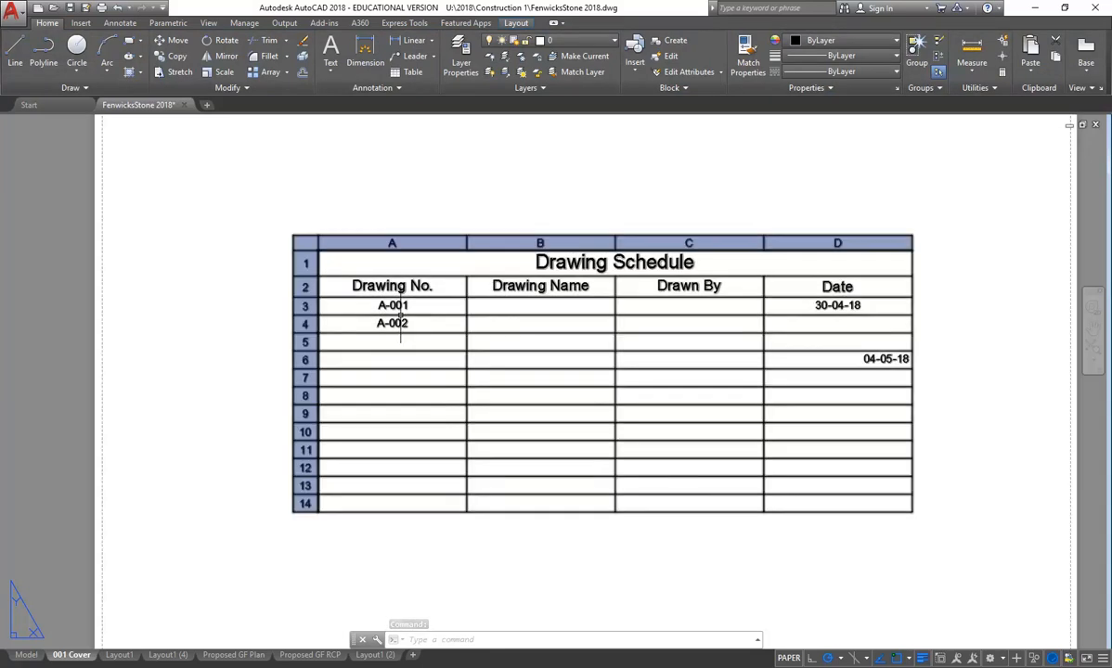
double_click(558, 315)
double_click(557, 310)
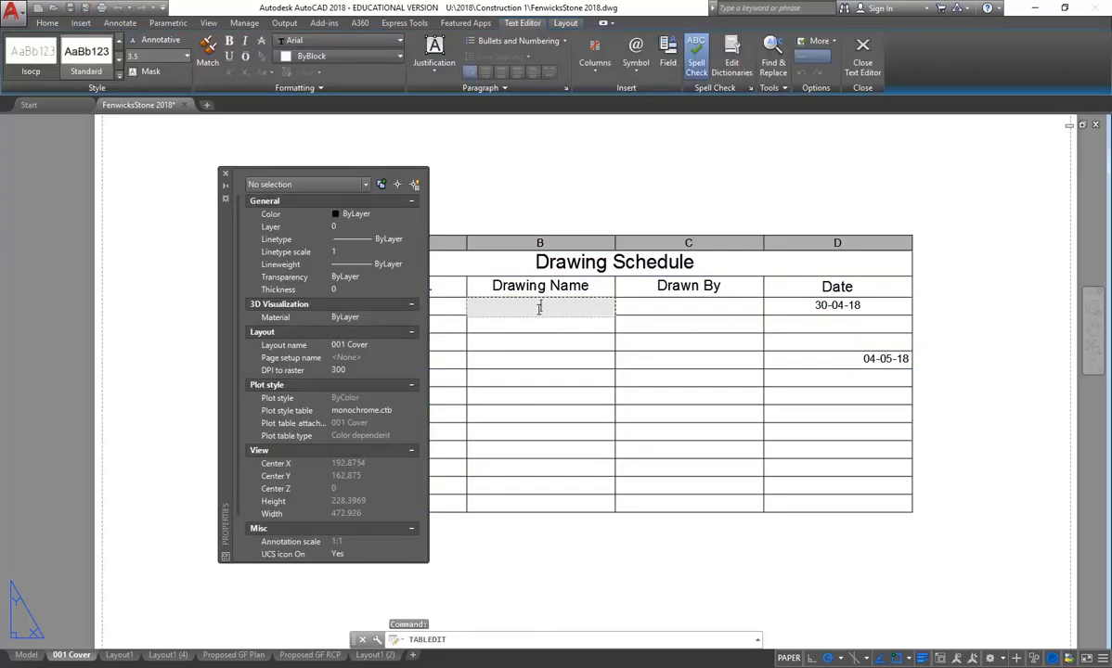
left_click(433, 51)
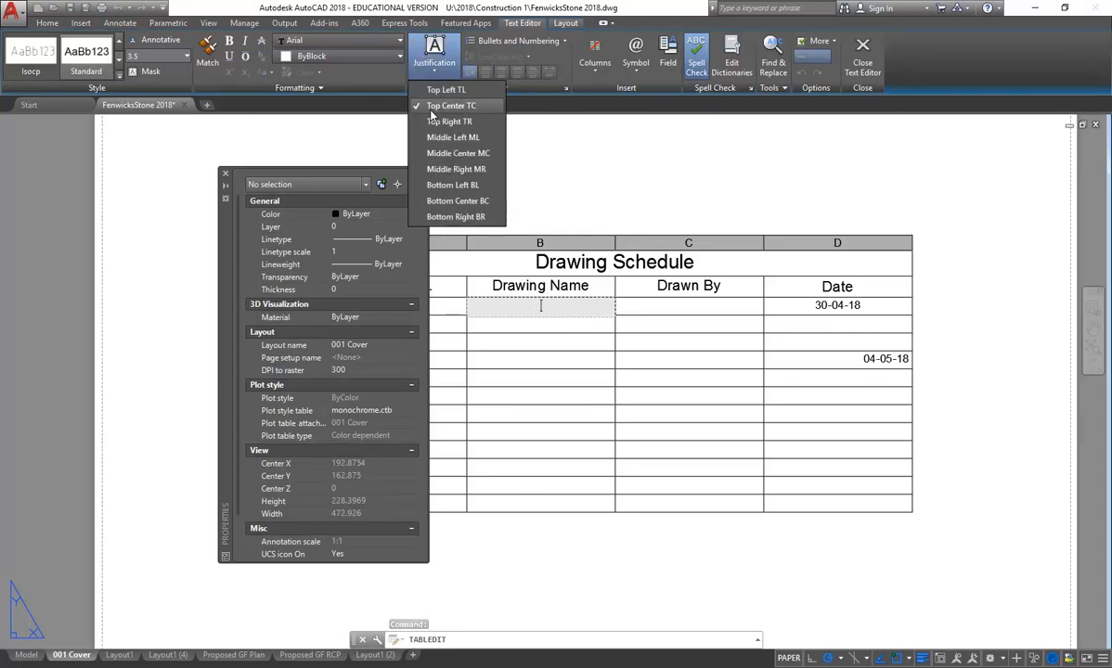
left_click(450, 106)
left_click(838, 331)
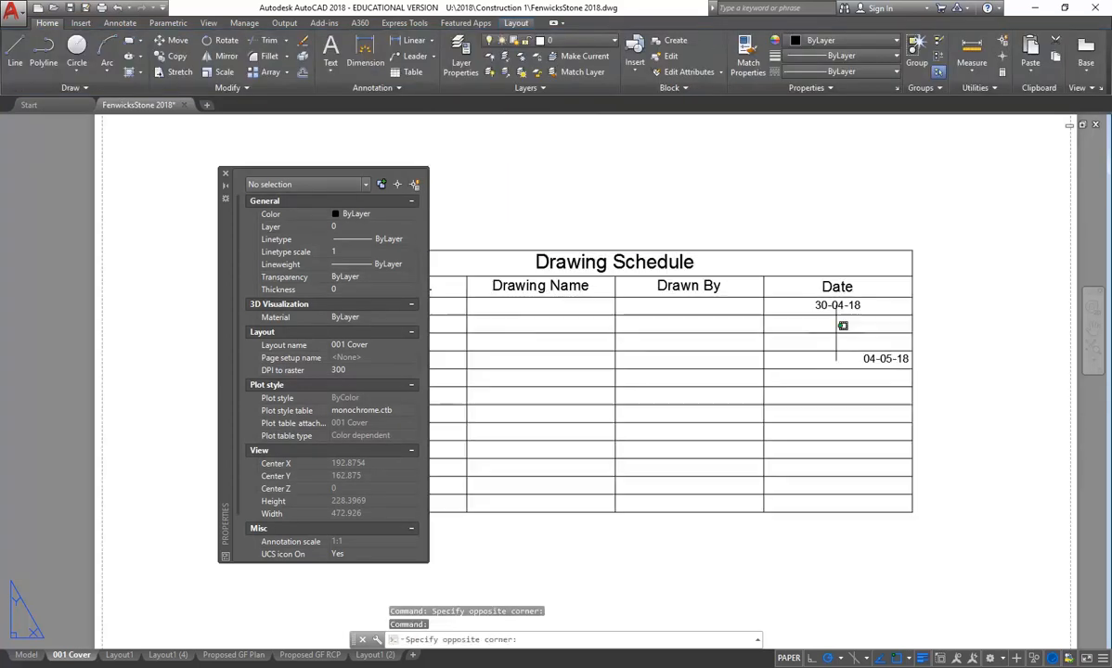
key("Escape")
Set the justification of the empty Date cells D4 and D5 to Top Center.
double_click(853, 325)
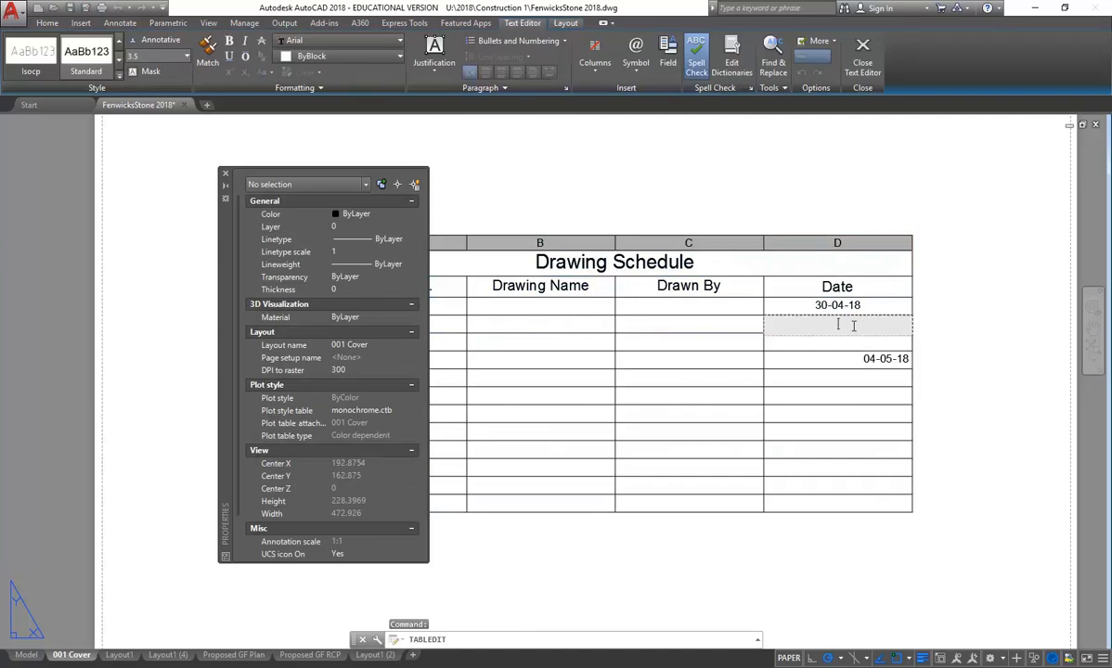
left_click(434, 51)
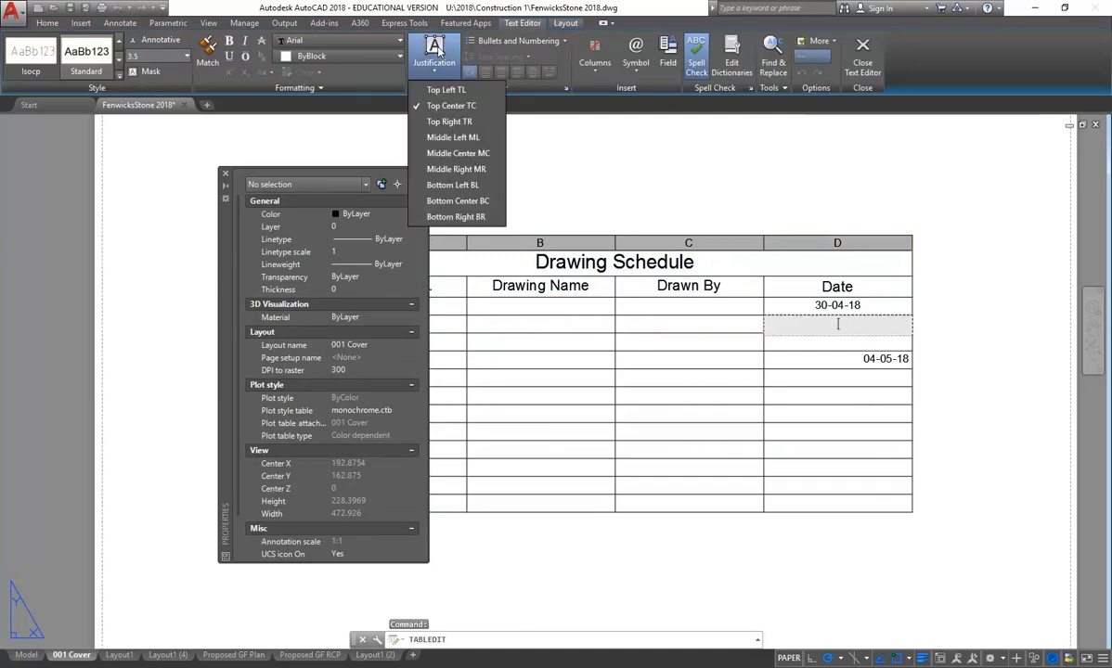
left_click(450, 106)
left_click(840, 352)
left_click(840, 351)
double_click(840, 343)
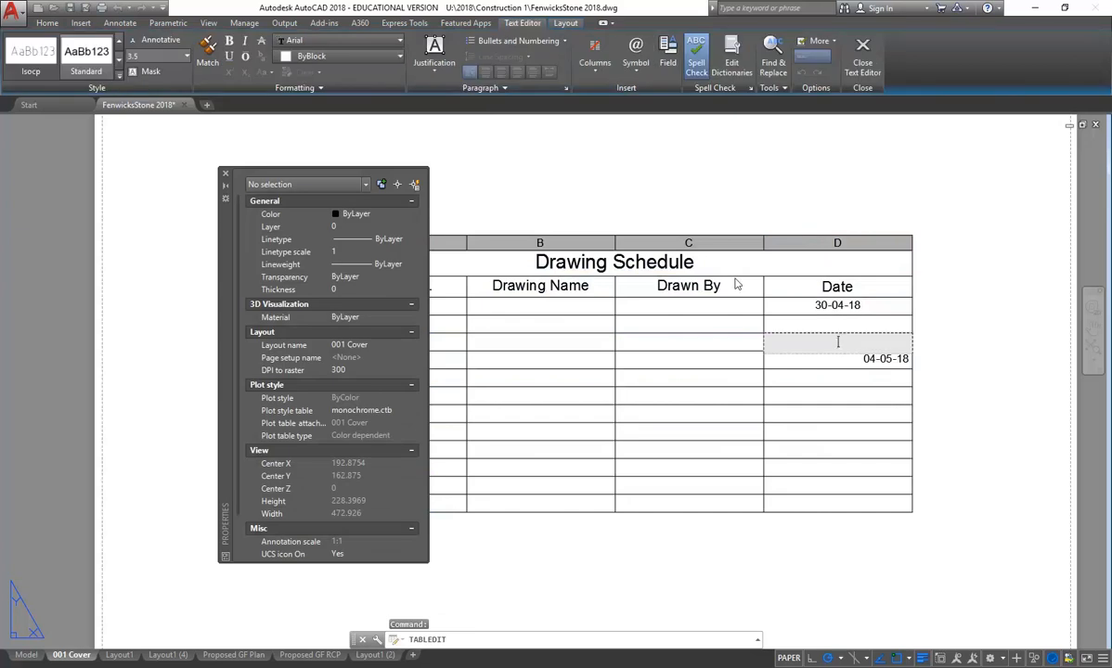
left_click(433, 51)
left_click(446, 105)
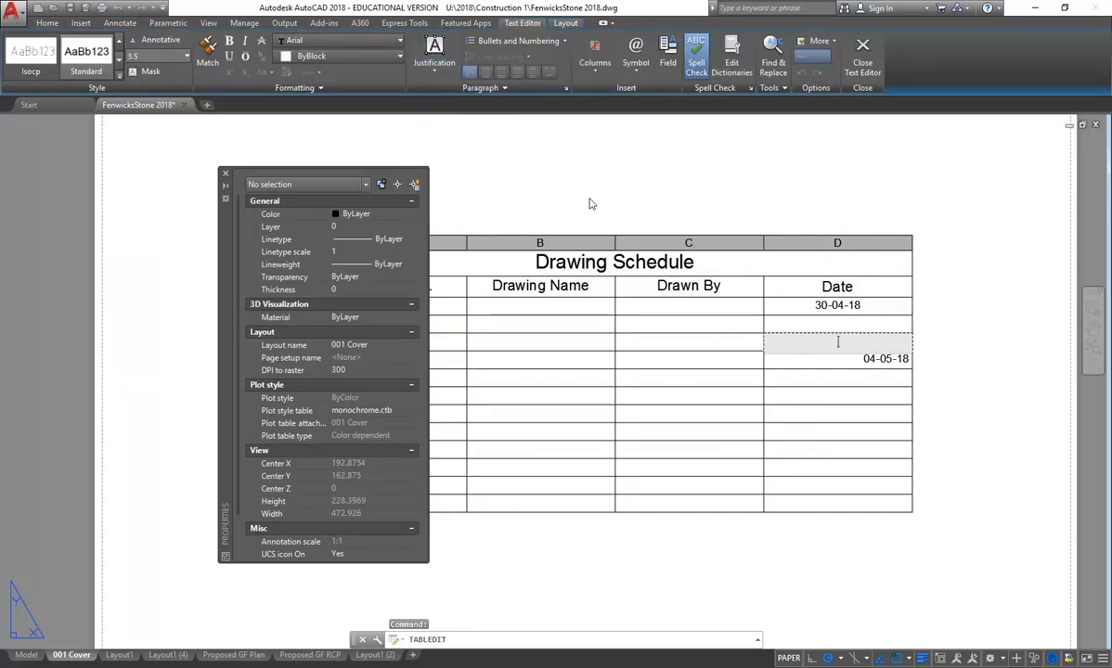
Set the justification of the date in cell D6 to Top Center and finish editing the cell.
left_click(866, 360)
double_click(867, 360)
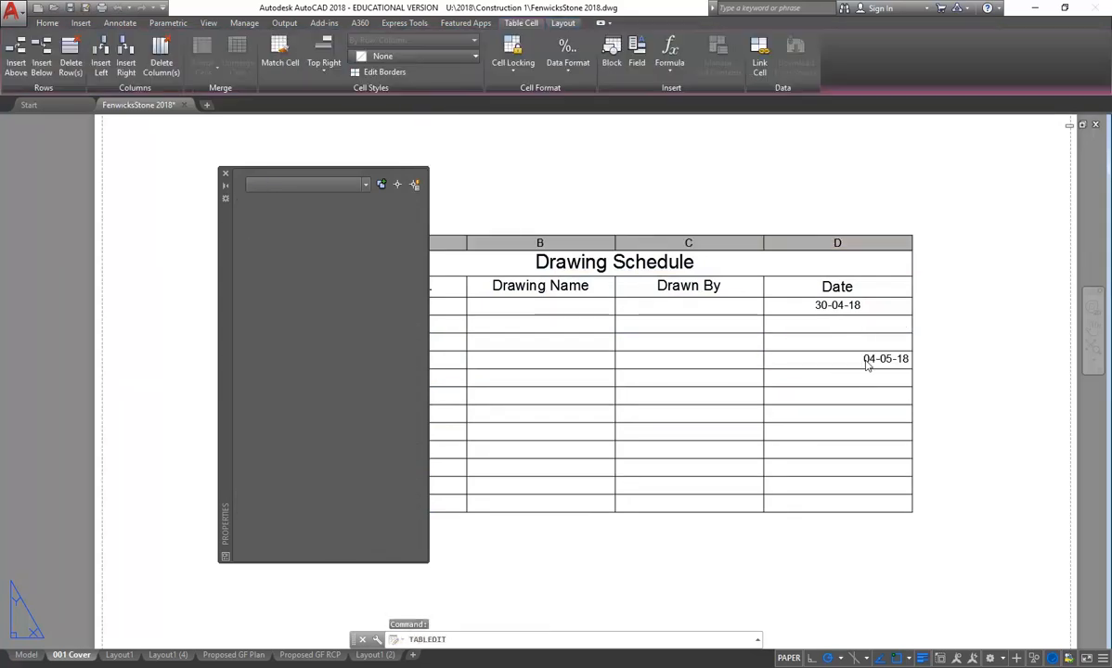
left_click(434, 56)
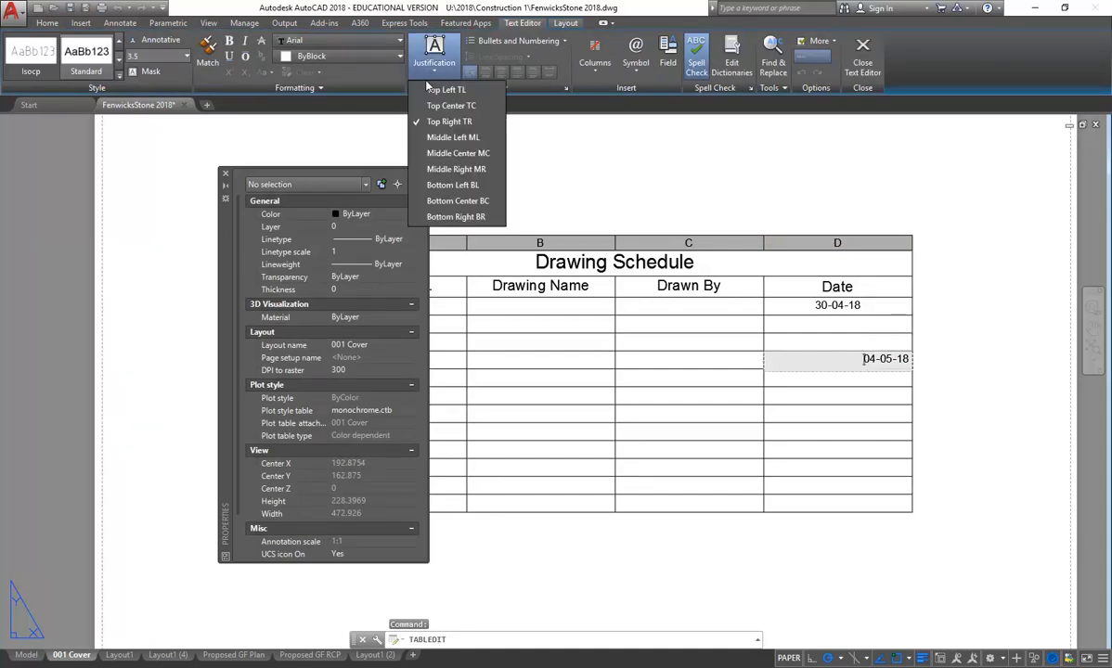
left_click(446, 108)
left_click(845, 419)
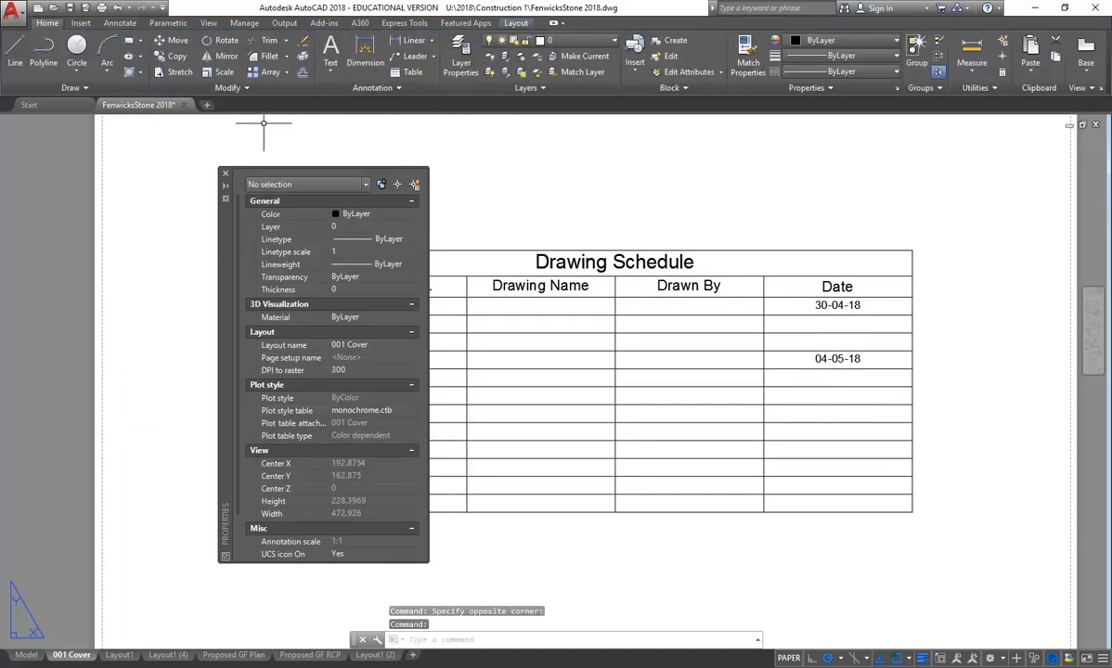
Close the Properties palette and set the alignment of all cells in the Drawing Schedule table to Top Center.
left_click(224, 173)
left_click(321, 250)
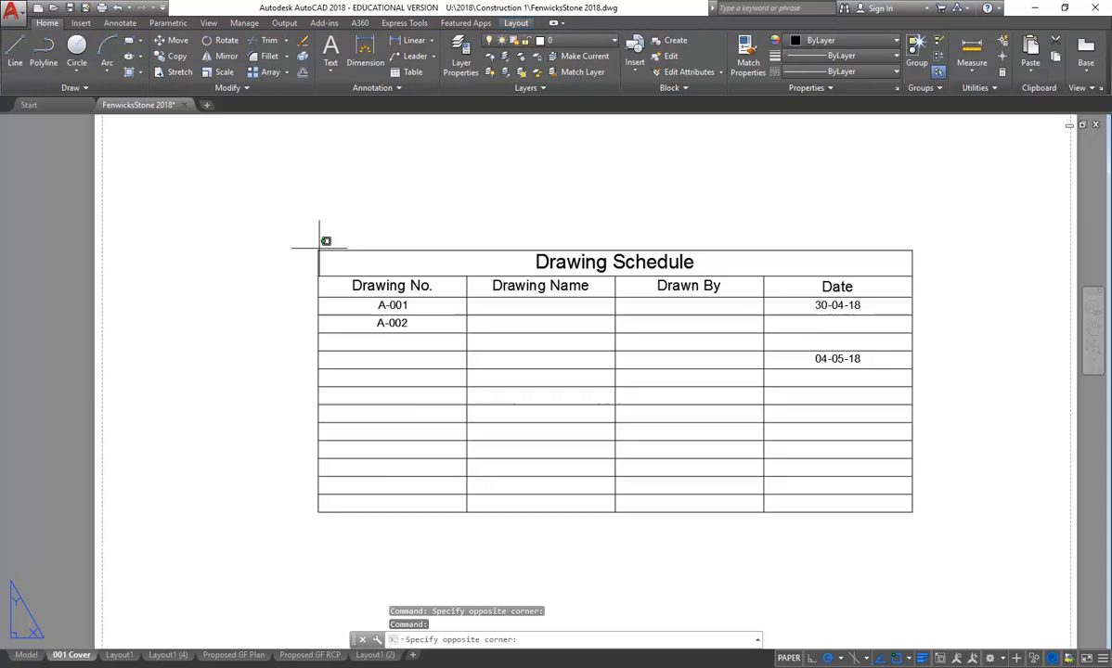
left_click(306, 240)
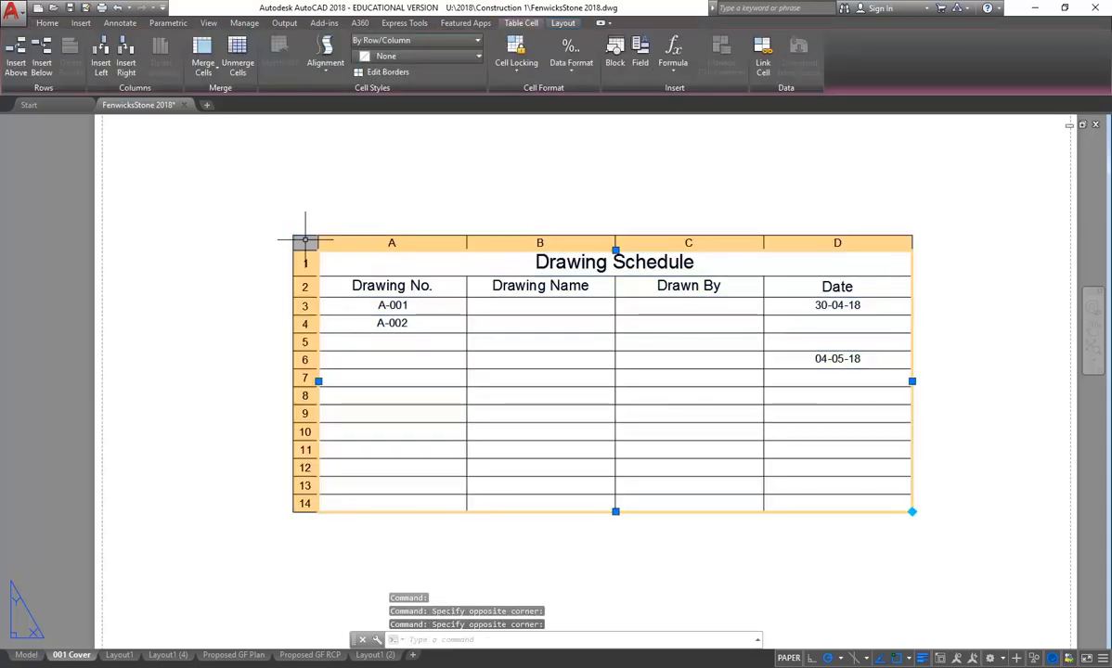
left_click(326, 56)
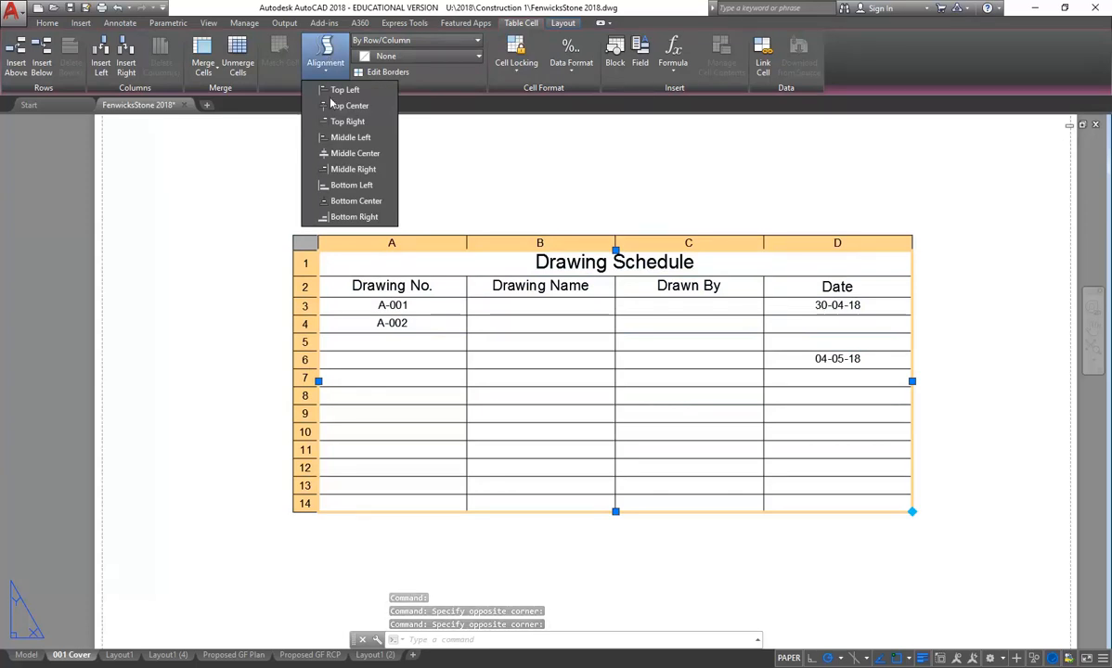
left_click(349, 106)
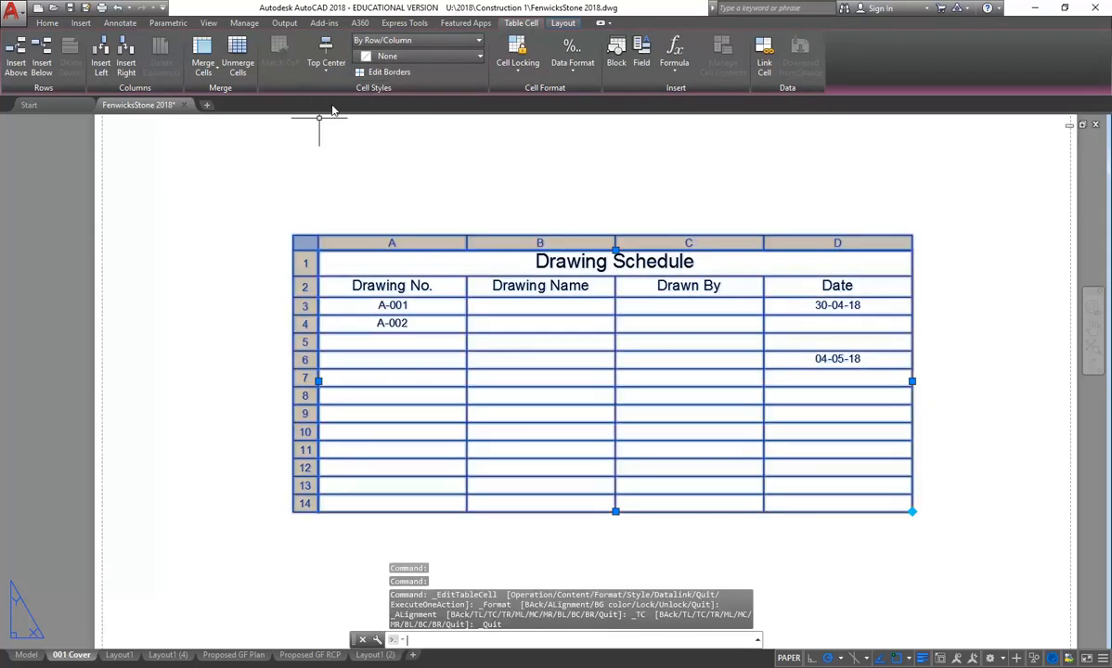
Review the alignment options for the selected table cells and clear the selection.
left_click(329, 59)
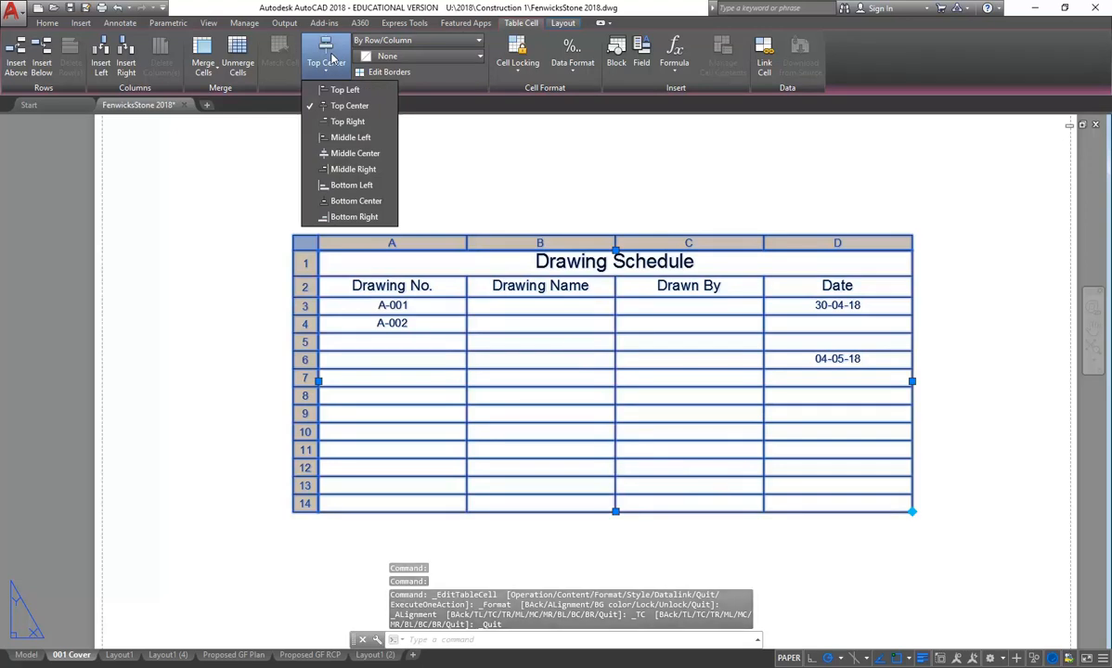
left_click(327, 55)
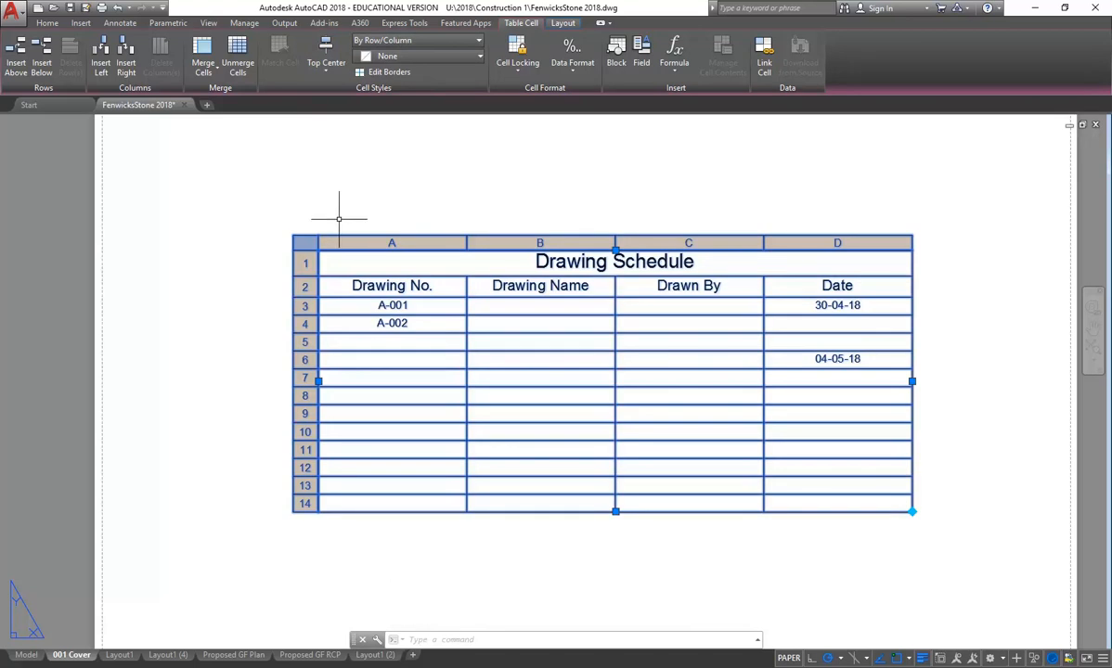
left_click(326, 52)
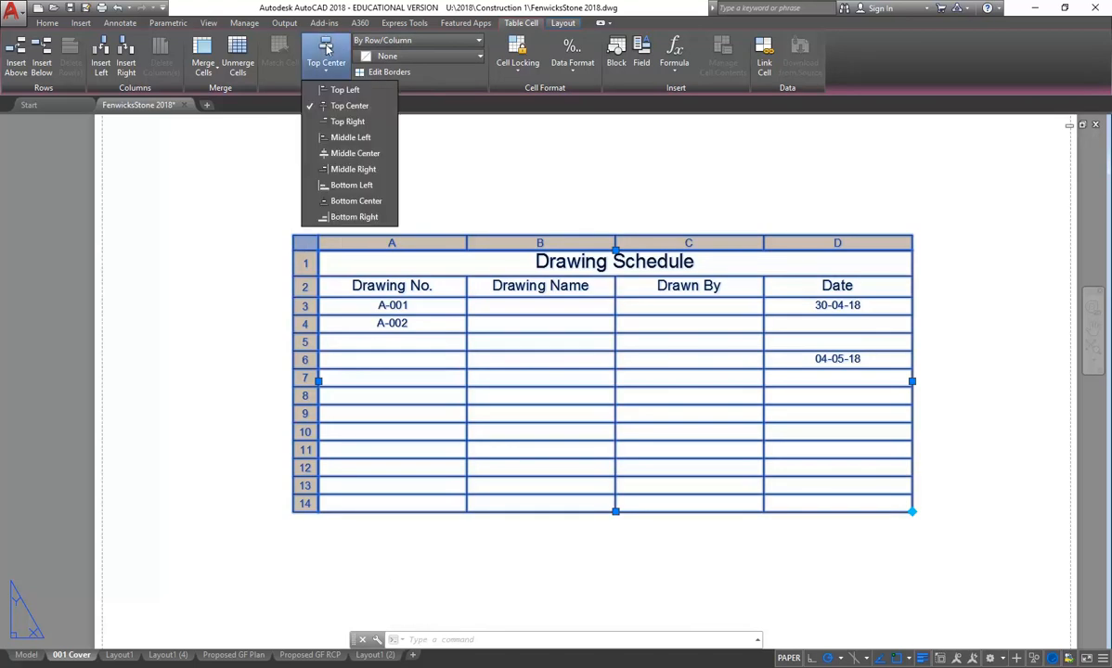
left_click(326, 48)
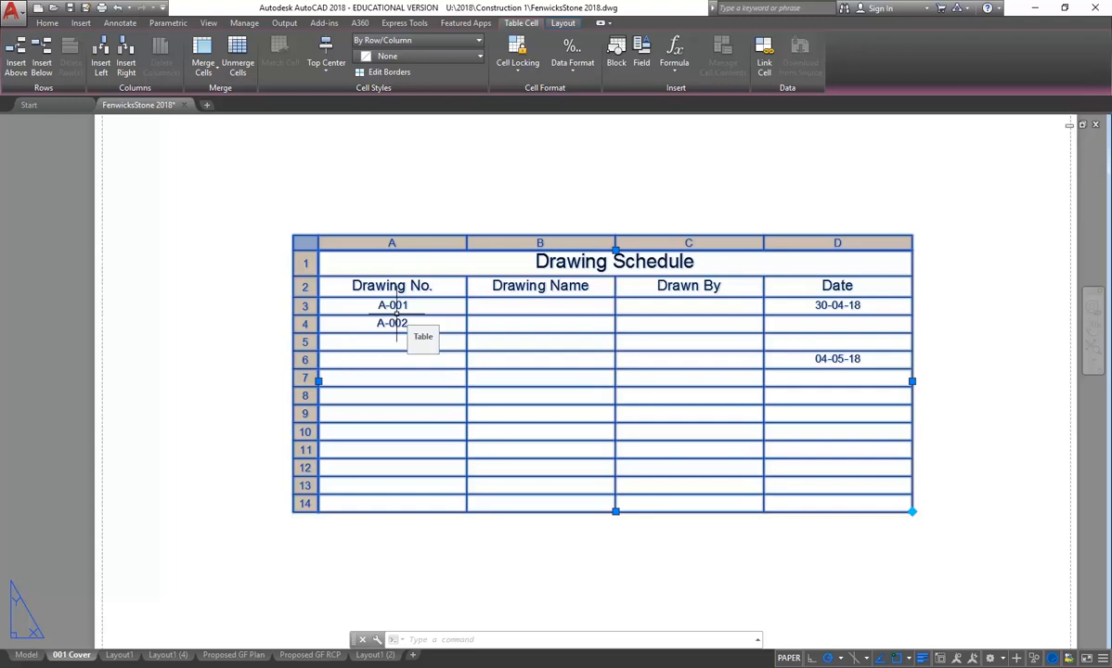
key("Escape")
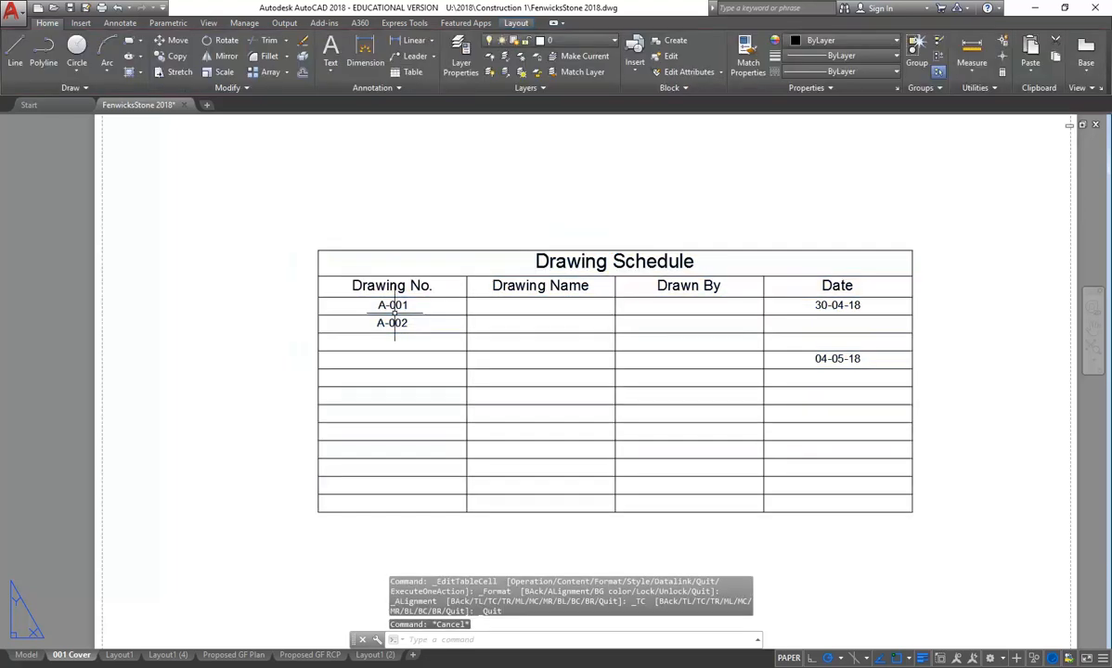
Switch to the assessment PDF in Acrobat Reader, read the drawing schedule and documentation requirements, and return to the AutoCAD drawing.
mouse_move(334, 663)
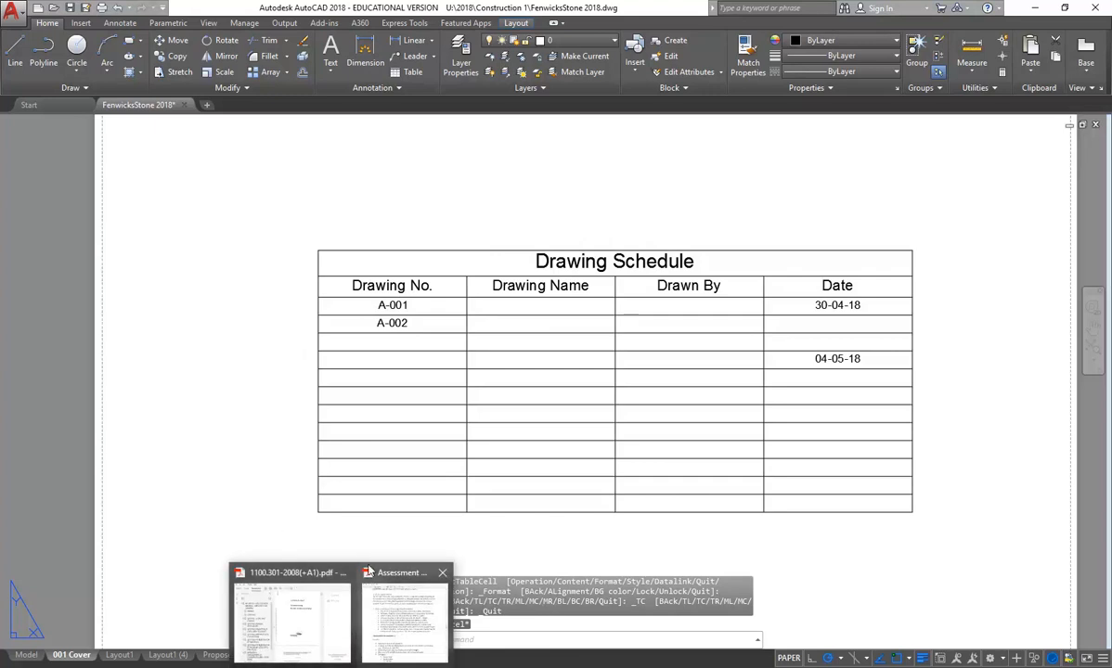
left_click(404, 629)
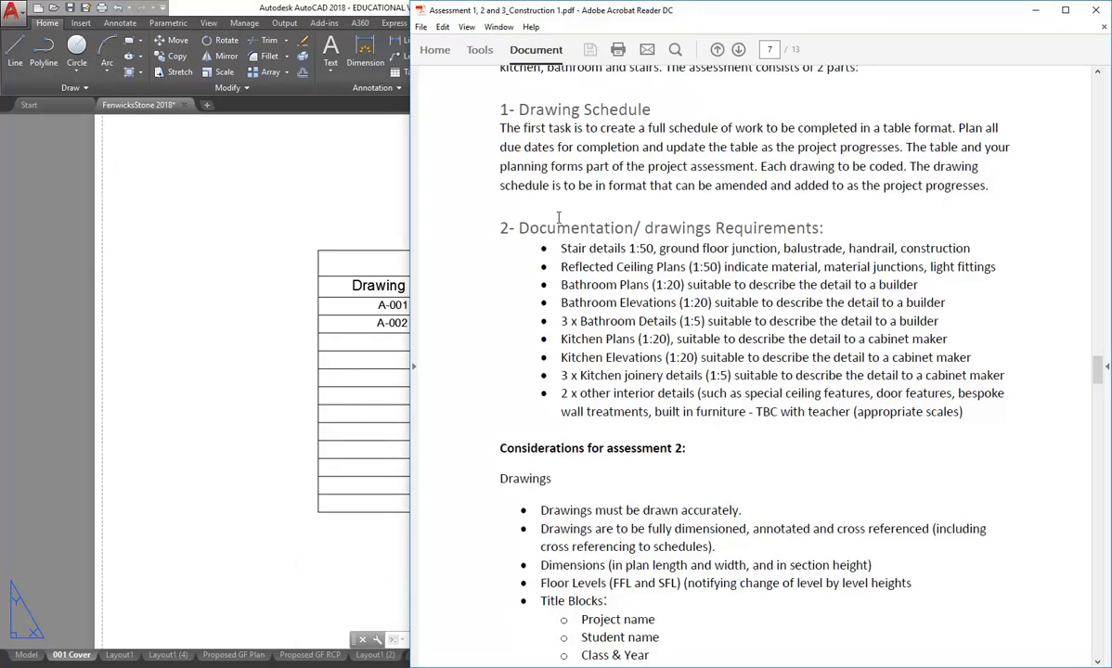
left_click(326, 299)
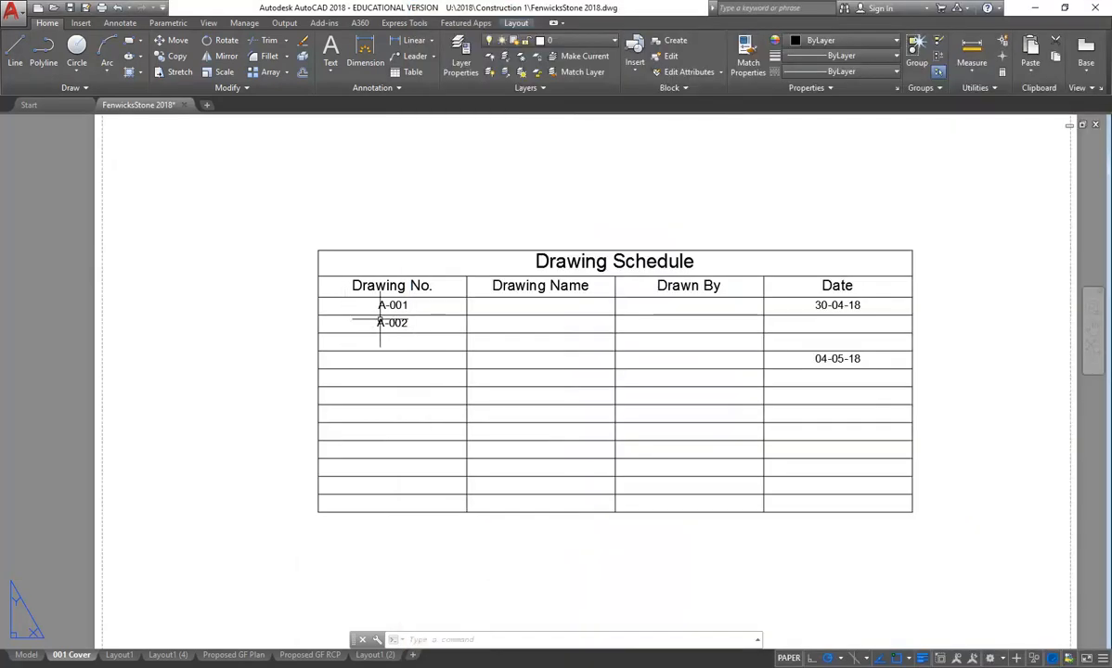
Change the drawing number in cell A3 to A-101.
scroll(370, 326, "up", 2)
scroll(372, 269, "up", 2)
double_click(390, 308)
left_click_drag(415, 308, 429, 308)
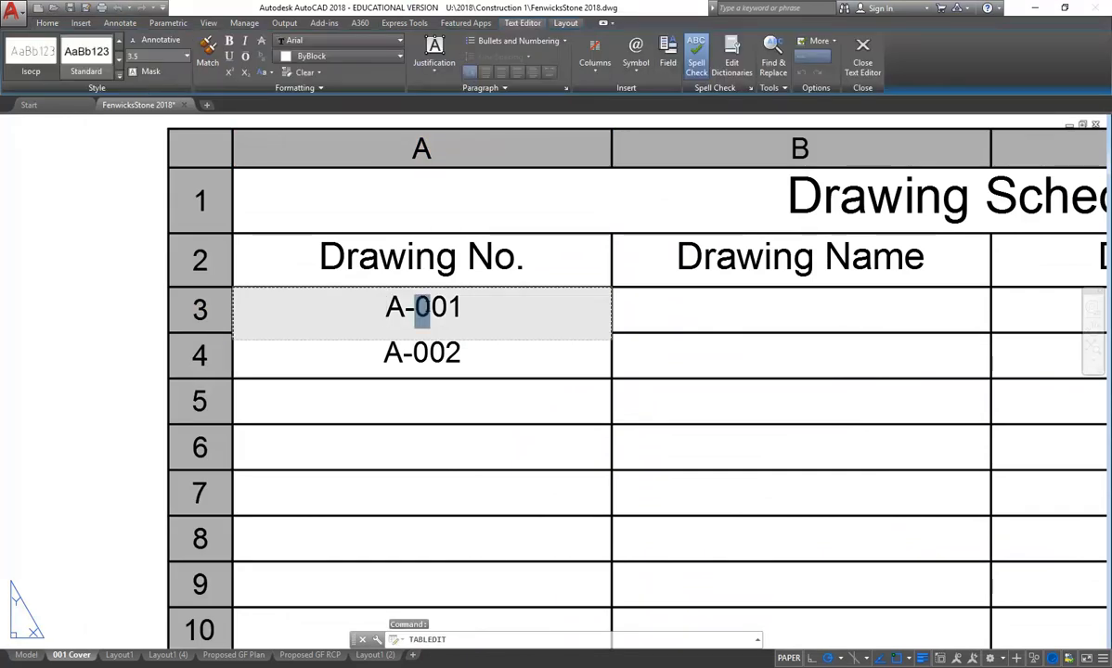
type("1")
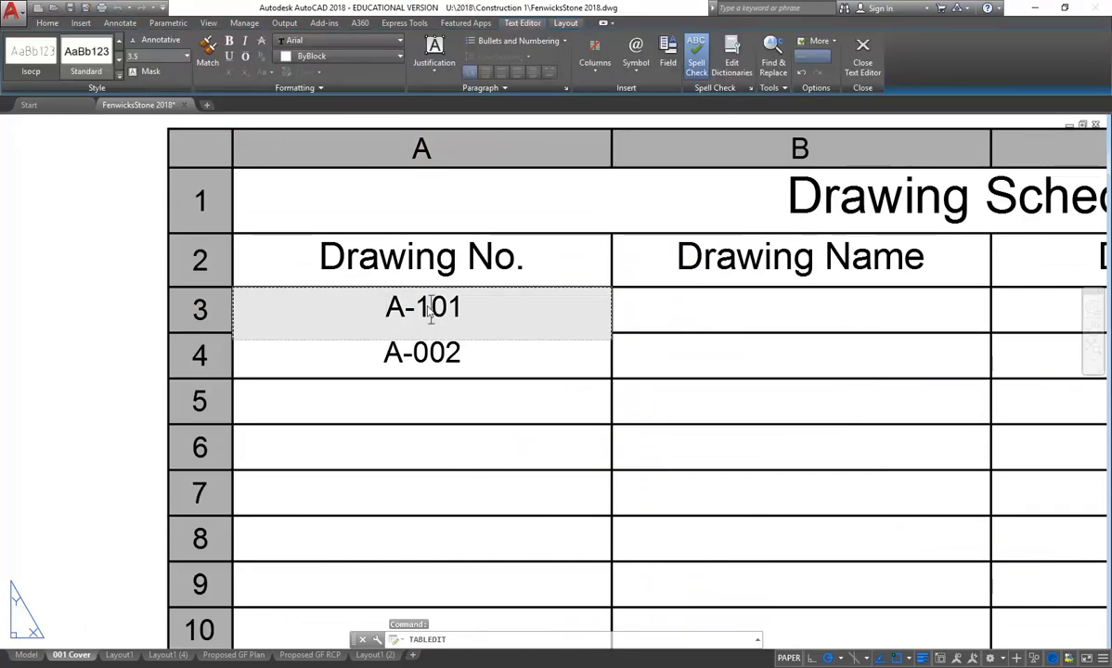
key("Tab")
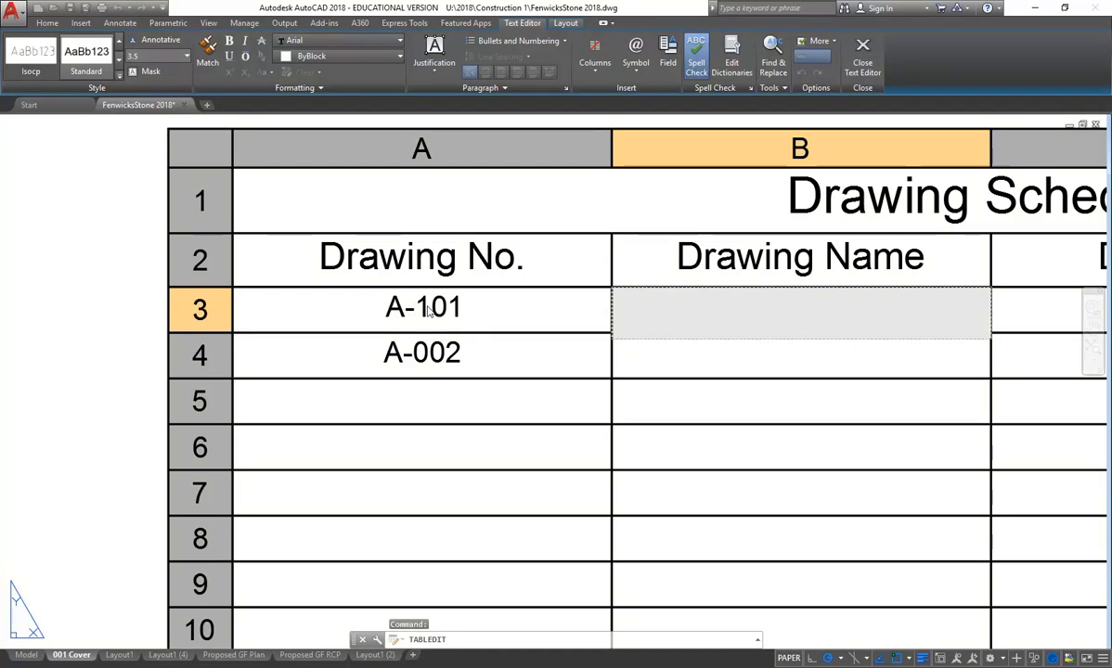
Try A-100 as the drawing number in cell A3 and return it to A-101.
key("shift+Tab")
left_click(463, 307)
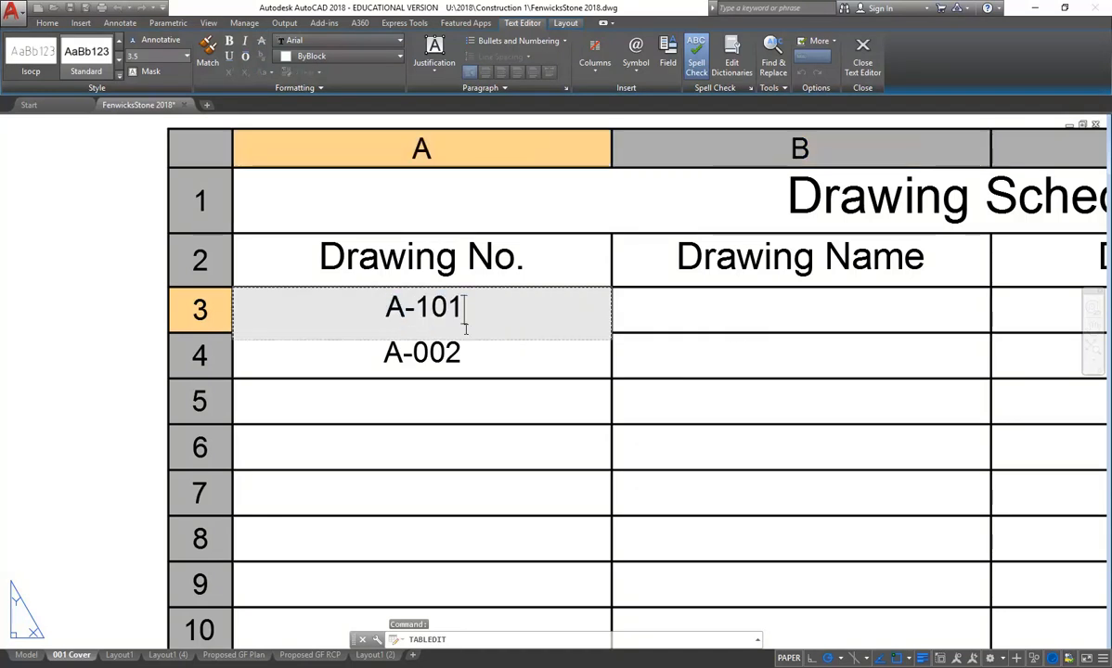
key("BackSpace")
type("0")
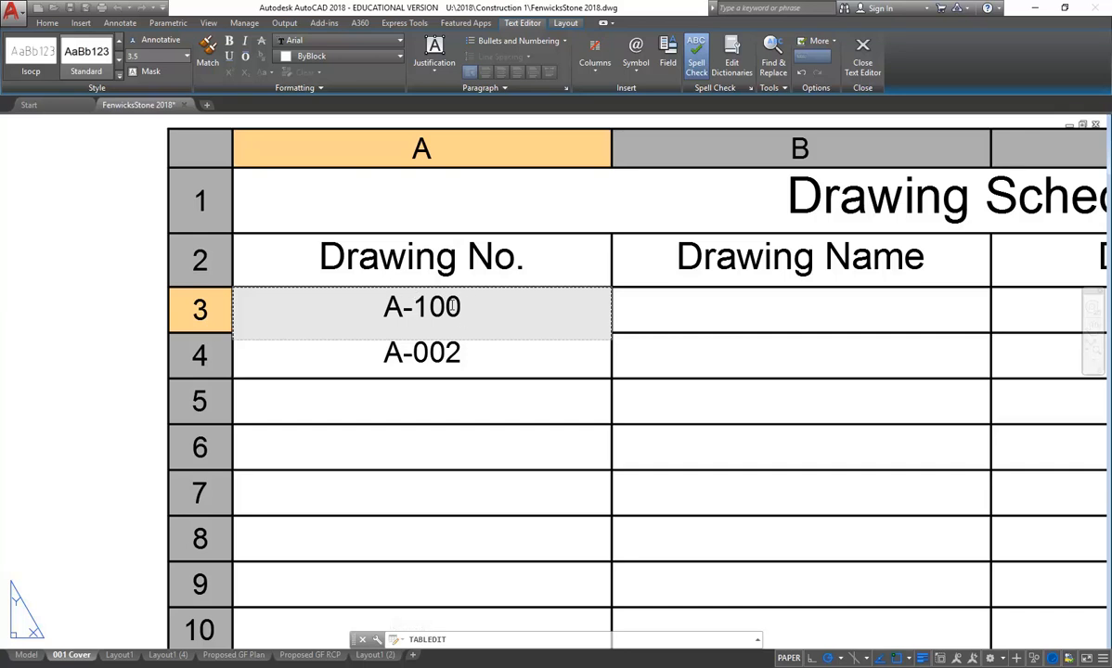
left_click_drag(449, 308, 460, 316)
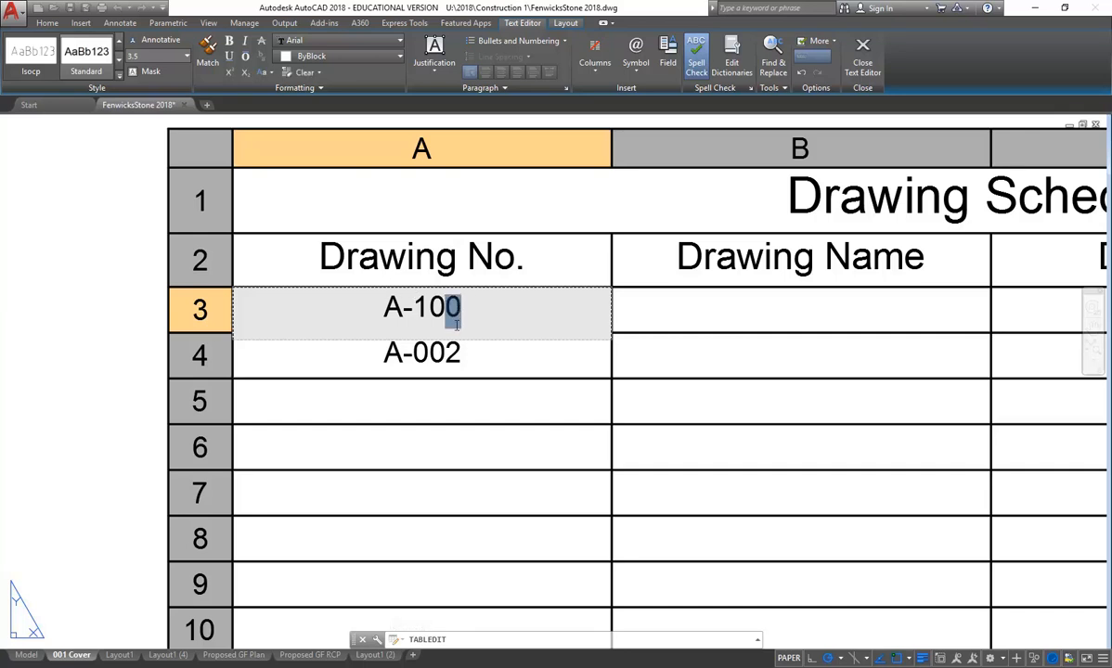
type("1")
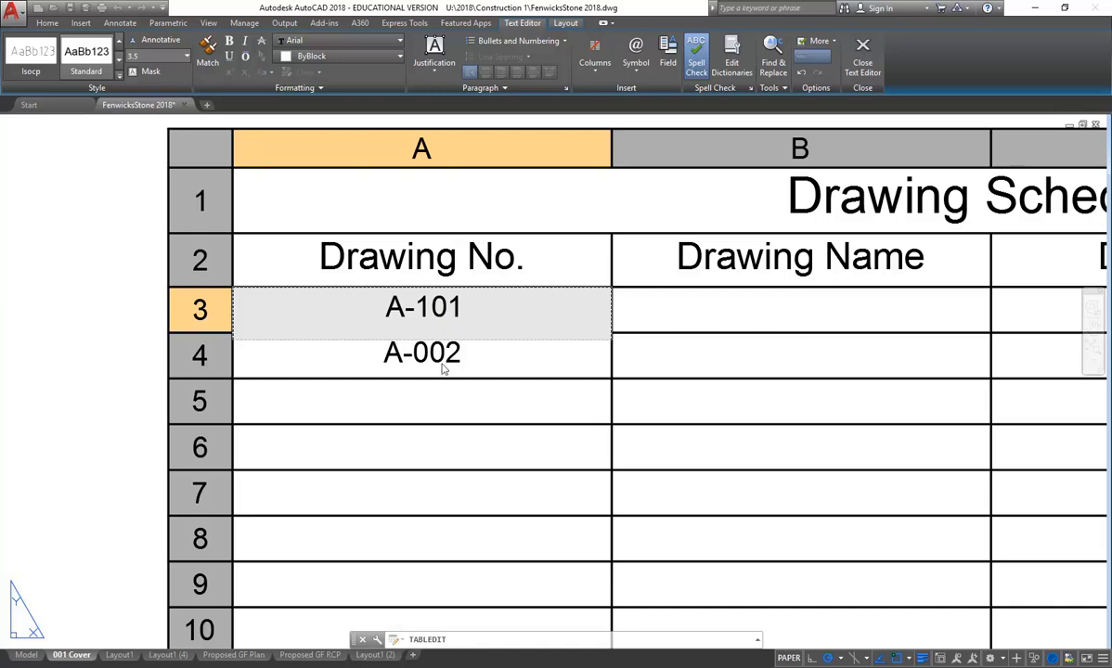
Change the drawing number in cell A4 to A-102 and finish editing the cell.
left_click(442, 353)
double_click(414, 350)
left_click_drag(413, 360, 424, 355)
type("1")
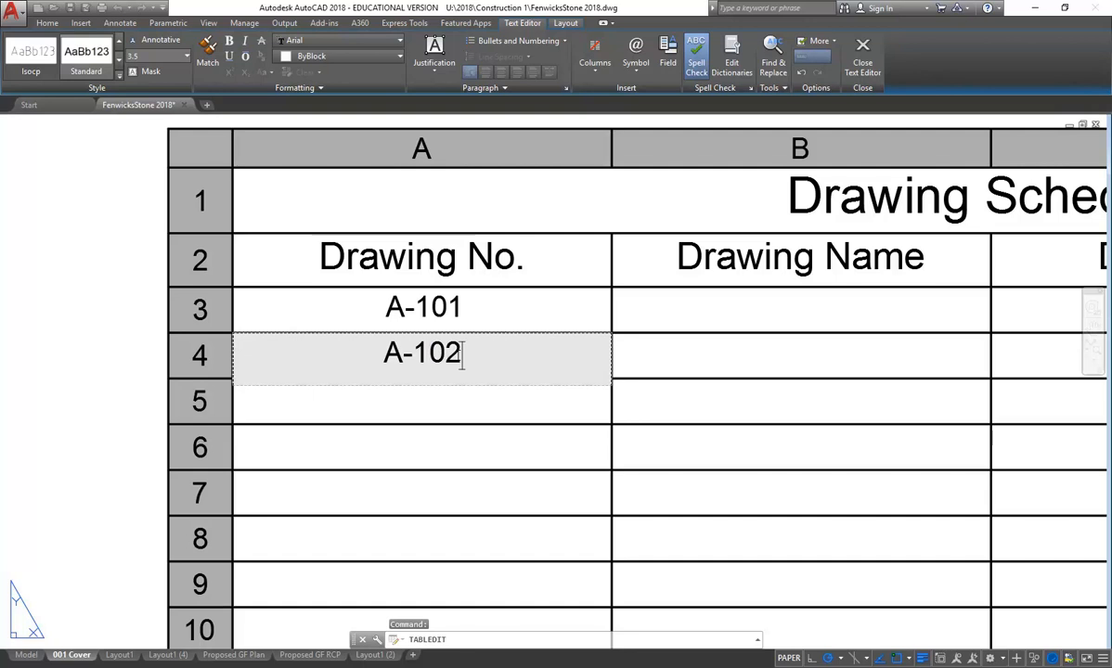
left_click(538, 418)
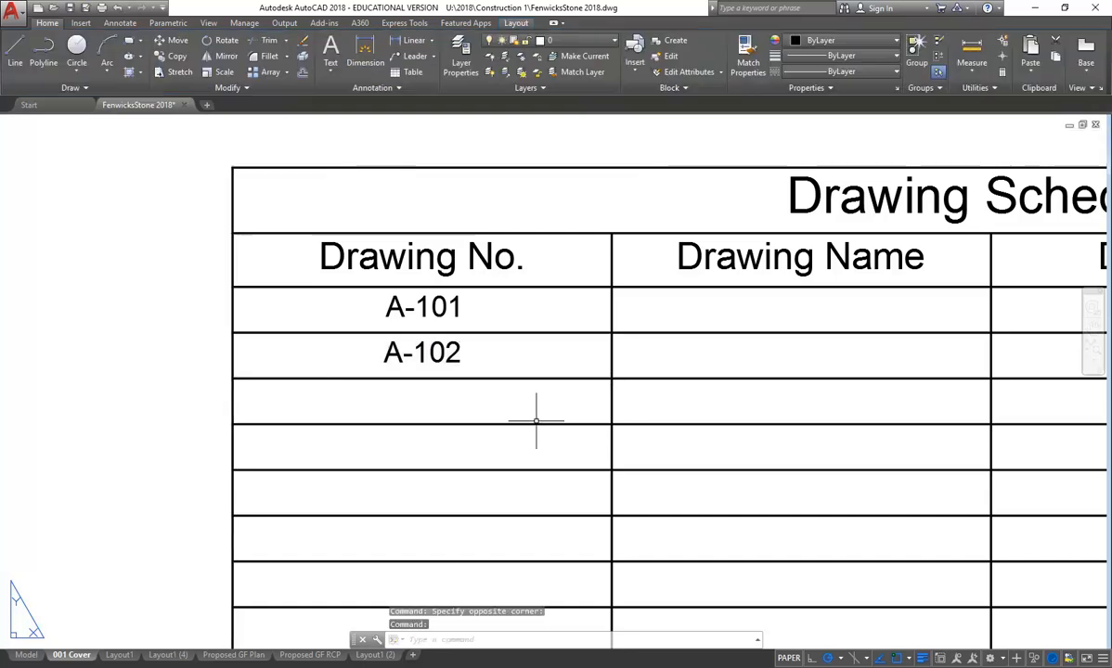
scroll(325, 355, "down", 5)
scroll(329, 360, "up", 5)
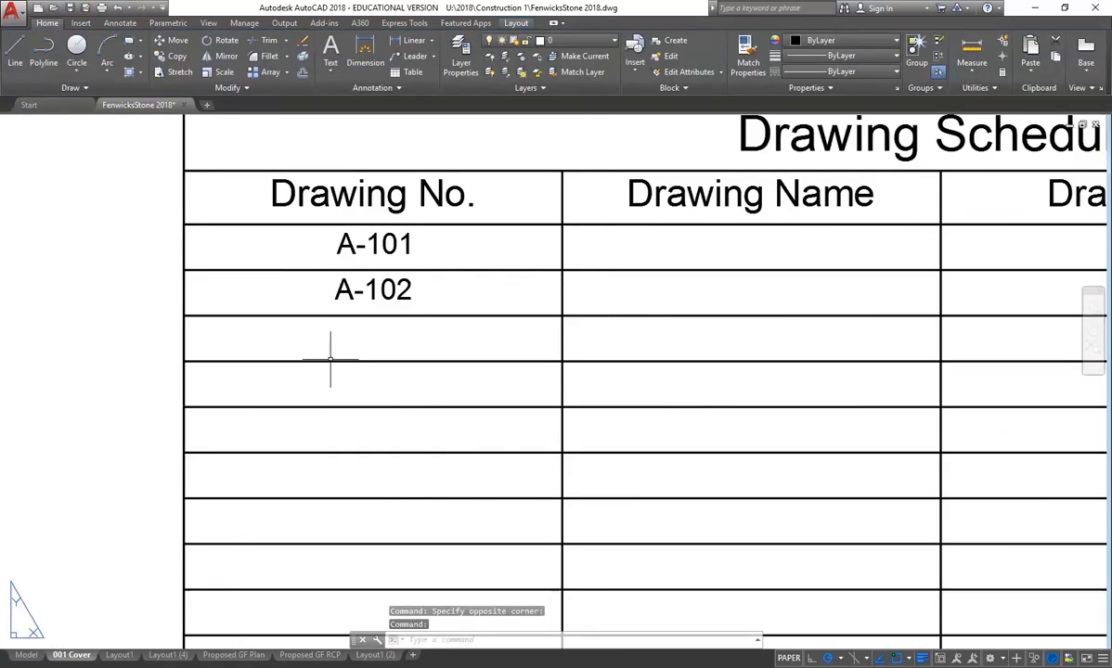
scroll(329, 359, "down", 5)
scroll(342, 365, "up", 5)
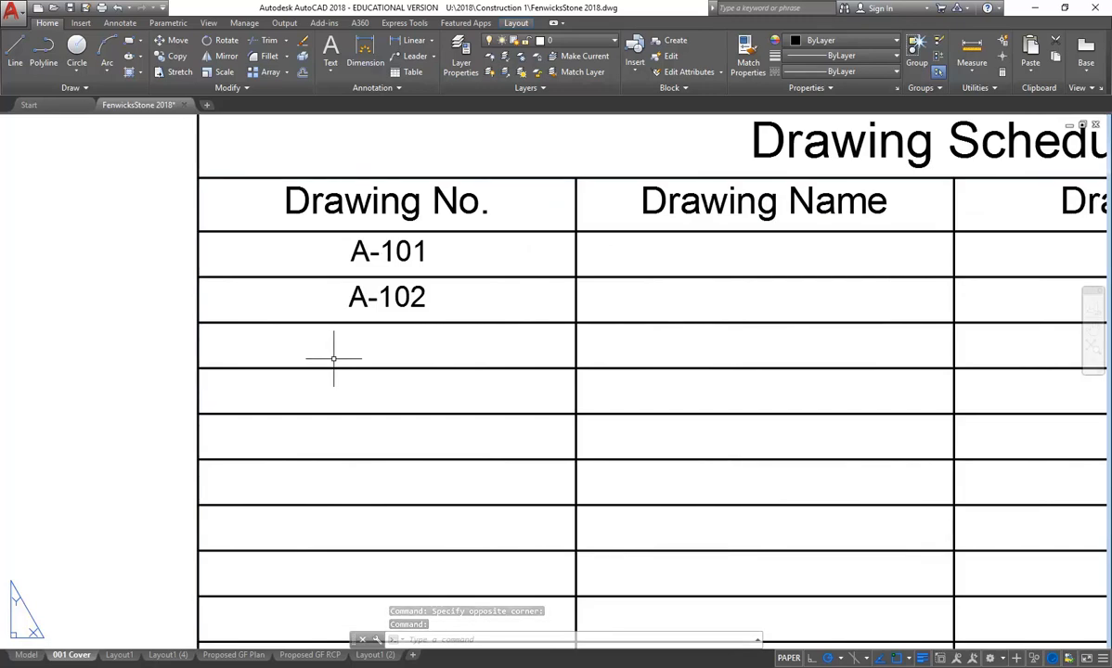
left_click(367, 367)
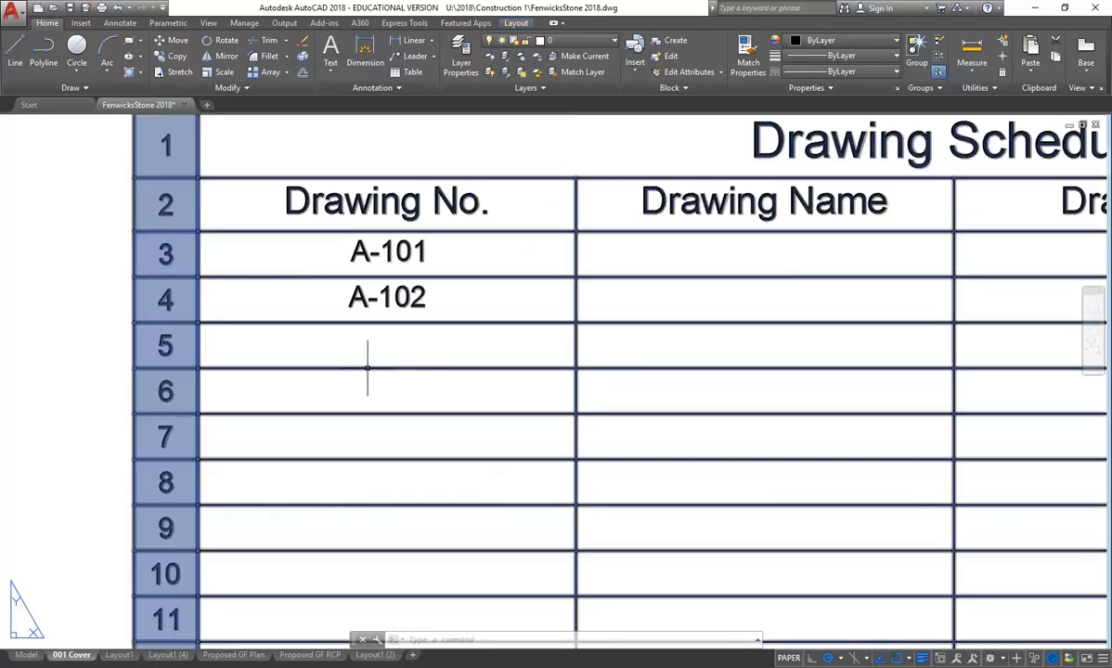
double_click(368, 367)
left_click(223, 176)
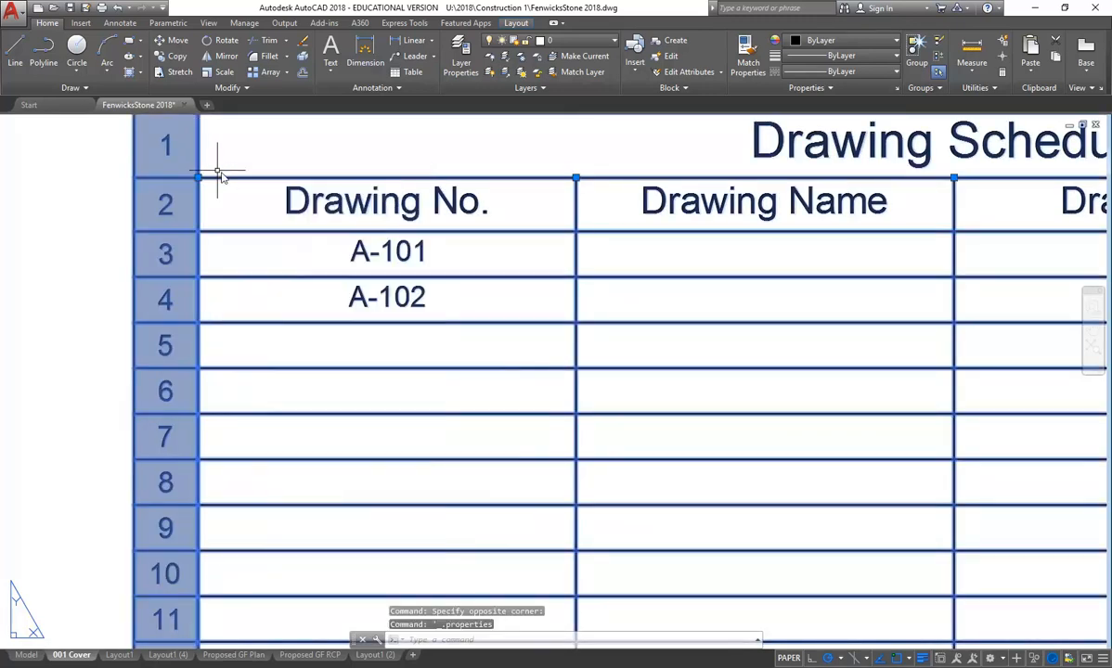
Enter A-201 as the drawing number in cell A5.
double_click(570, 345)
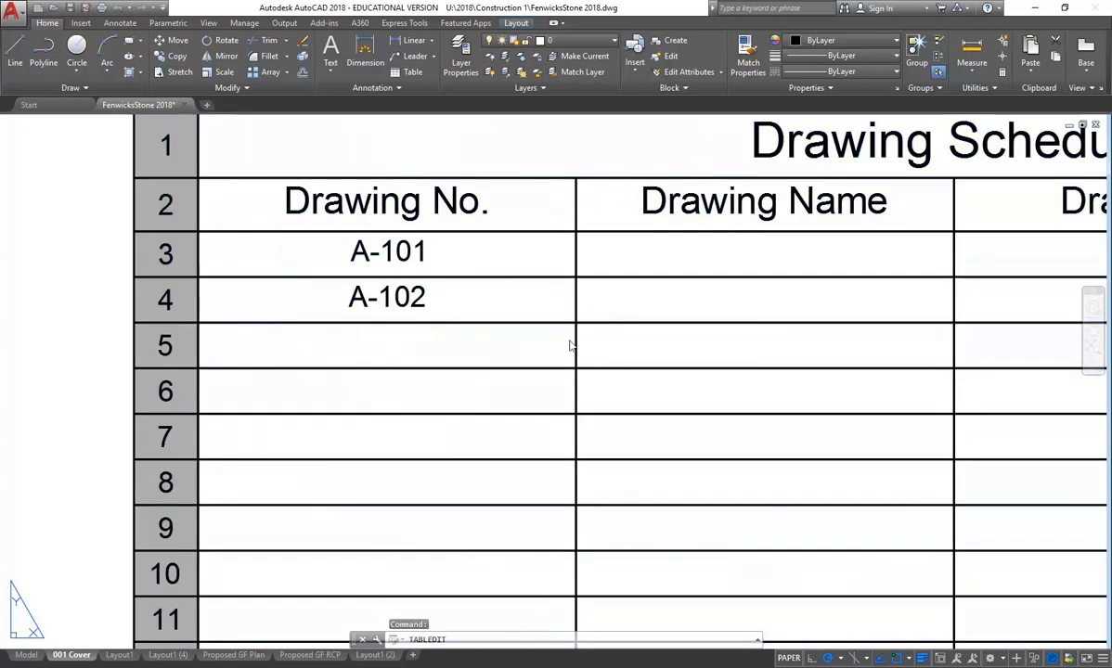
double_click(381, 349)
double_click(443, 324)
double_click(467, 343)
left_click(225, 175)
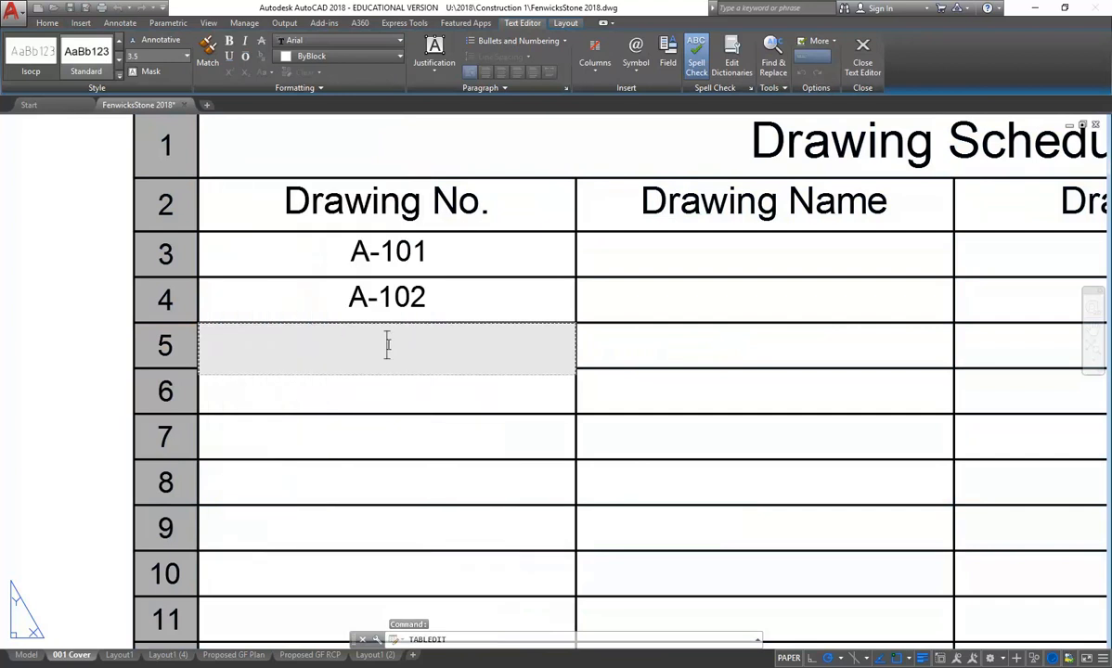
type("A-201")
key("Return")
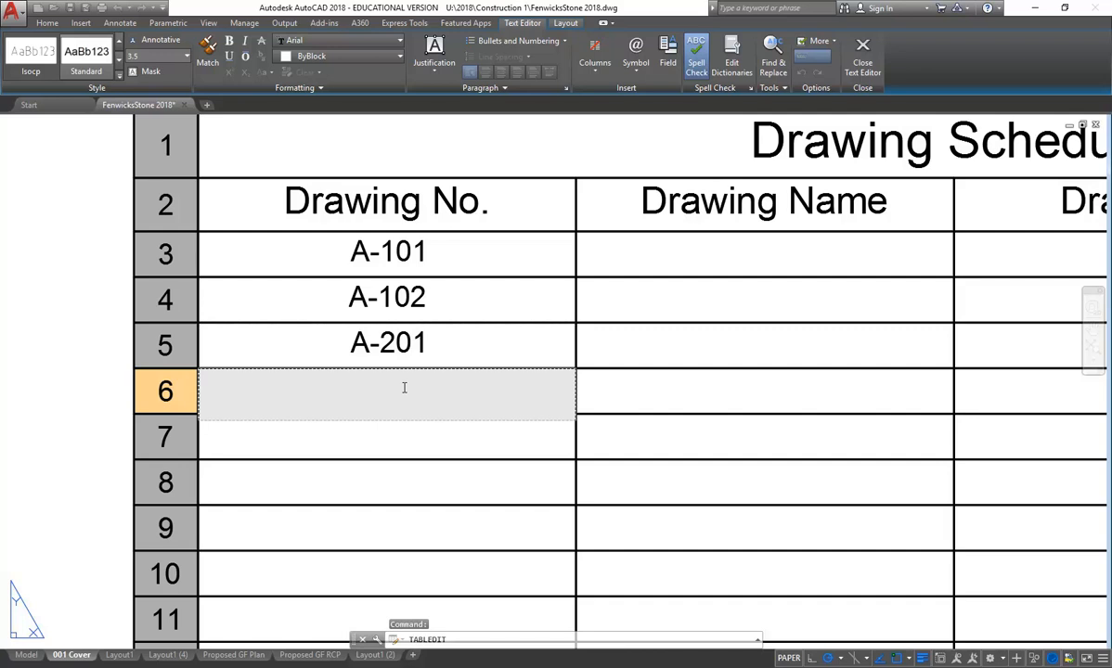
Enter A-202 as the drawing number in cell A6.
type("a")
key("BackSpace")
type("A-202")
key("Return")
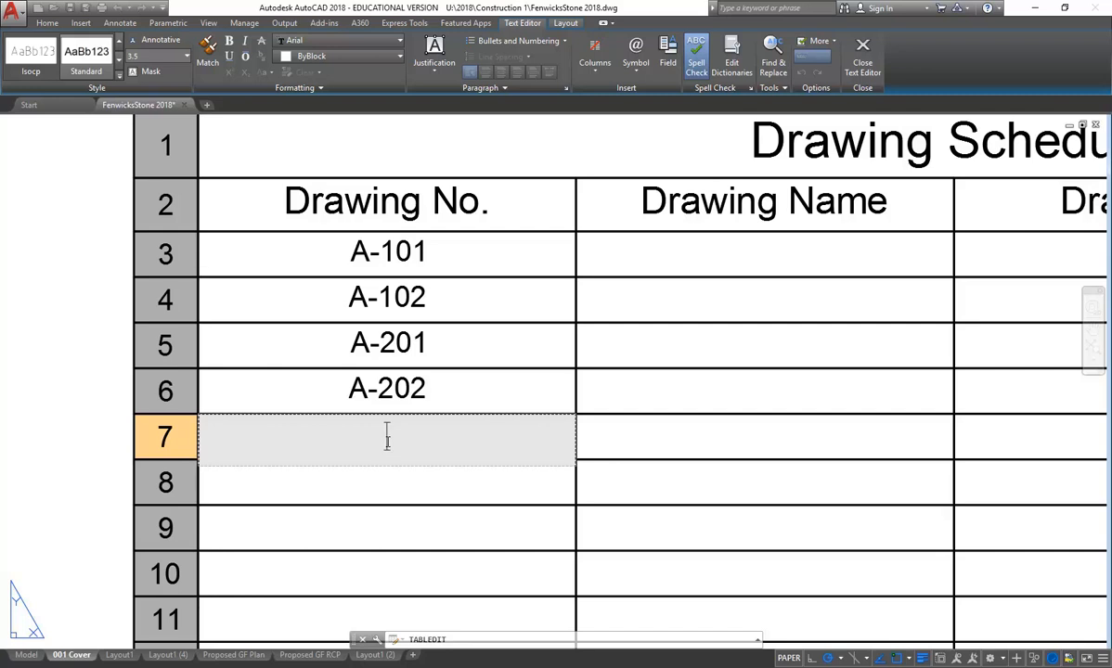
Enter A-401 as the drawing number in cell A7 and finish editing the table.
type("A-")
type("401")
key("Escape")
middle_click_drag(568, 343, 446, 352)
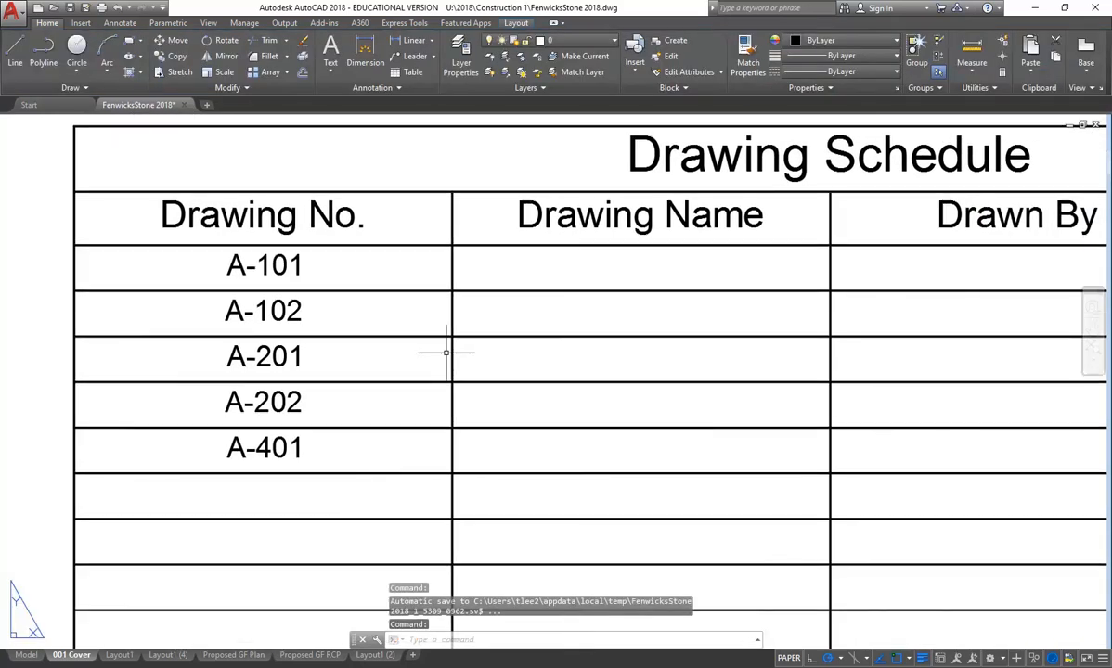
scroll(446, 352, "down", 3)
scroll(526, 362, "up", 3)
middle_click_drag(504, 379, 579, 412)
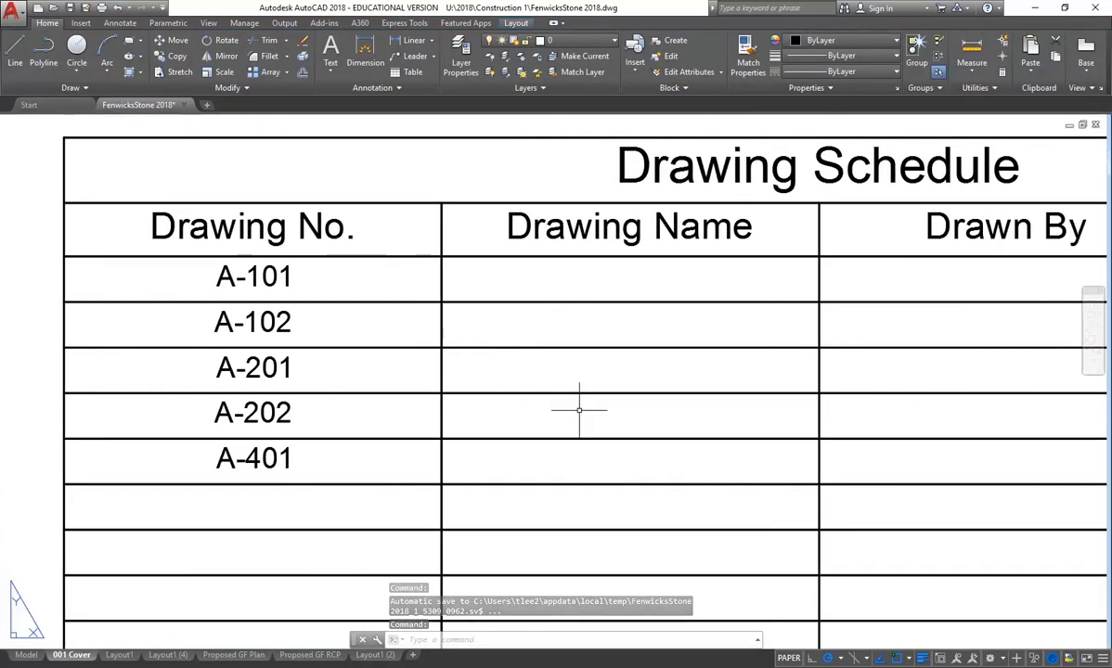
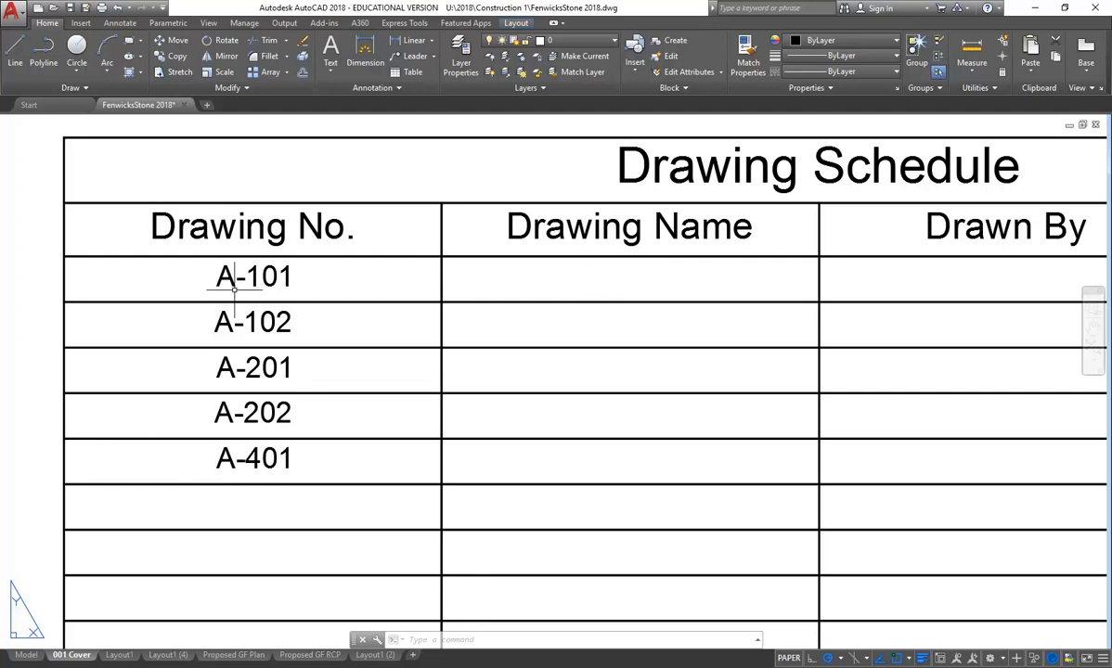
middle_click_drag(235, 290, 250, 252)
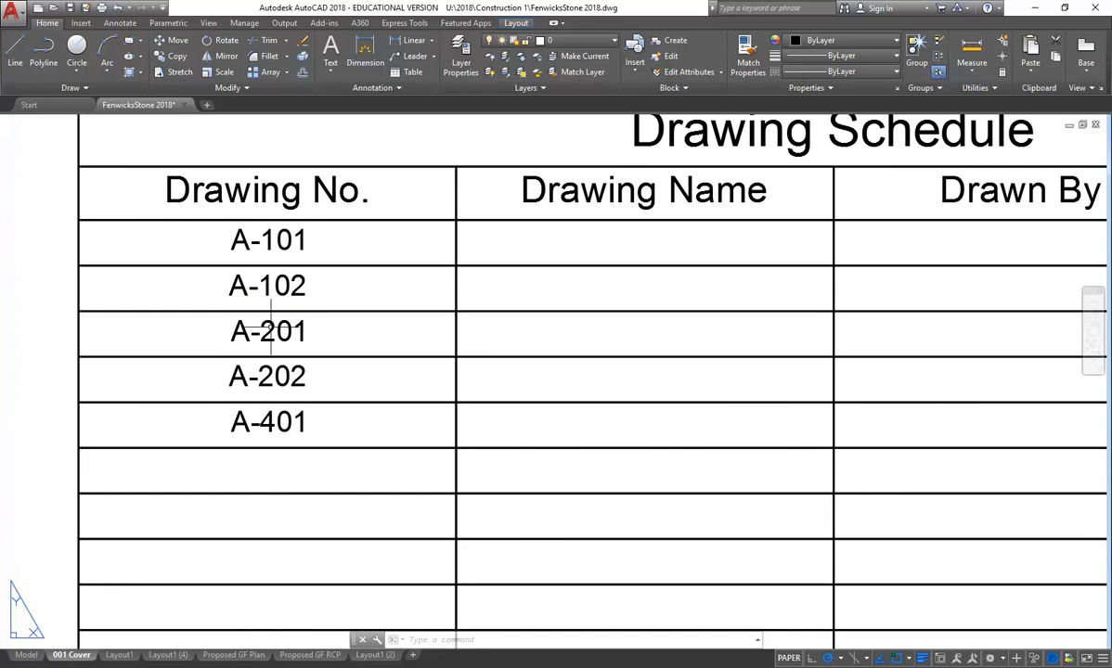
left_click(286, 449)
key("Escape")
left_click(281, 494)
key("ctrl+1")
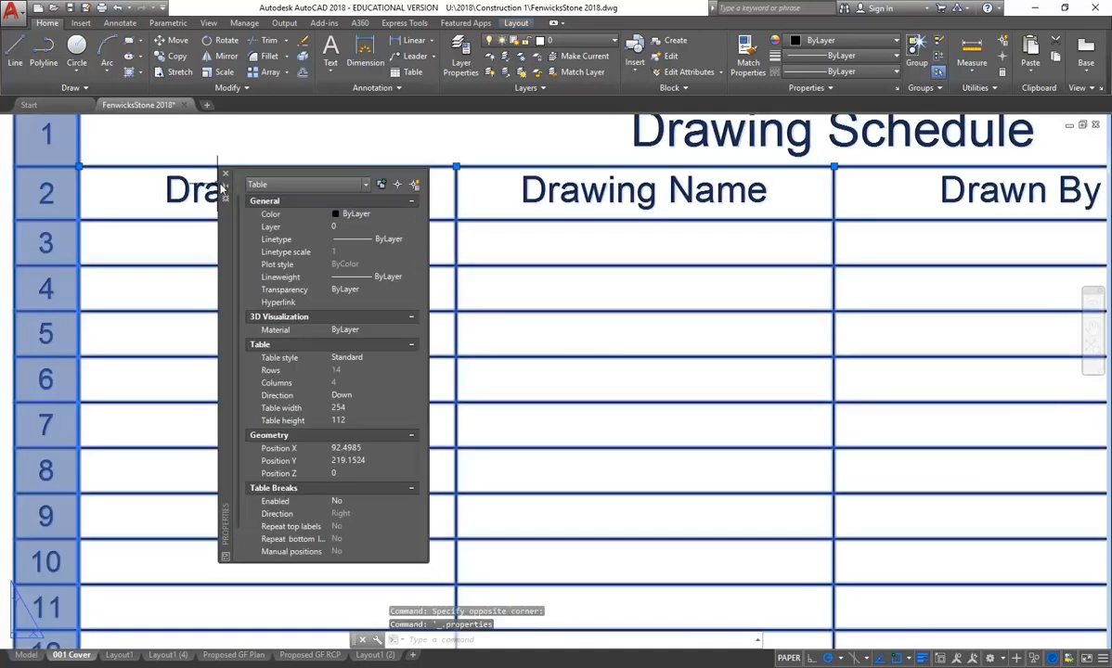
left_click(225, 174)
left_click(332, 504)
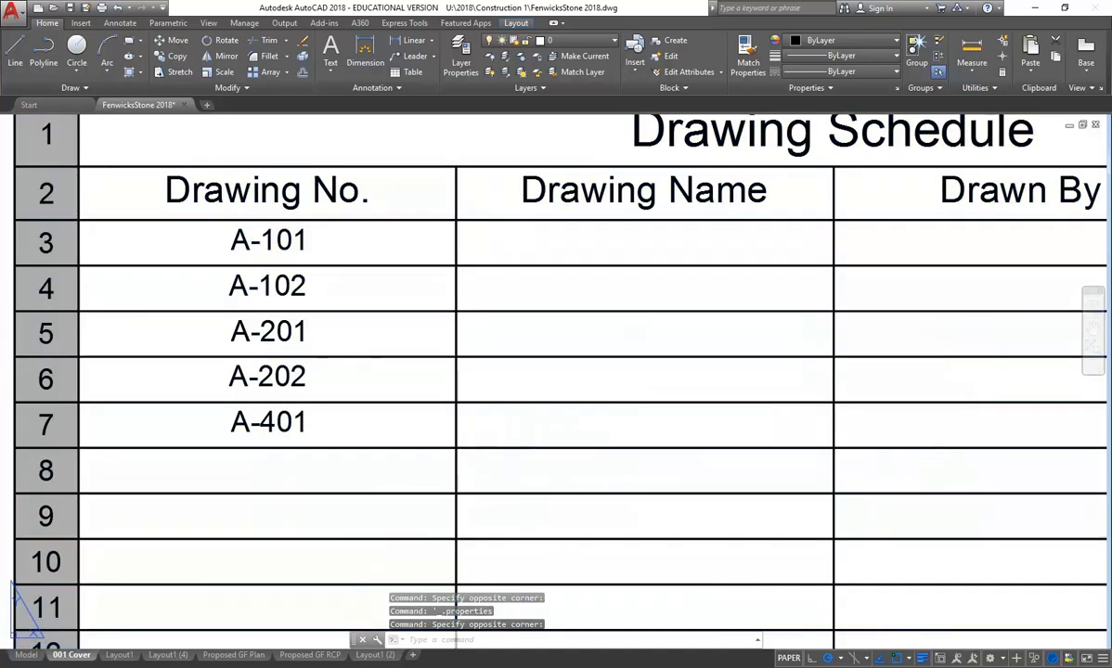
Enter A-401 as the drawing number in cell A9 and continue to the Drawing Name cell beside it.
double_click(326, 526)
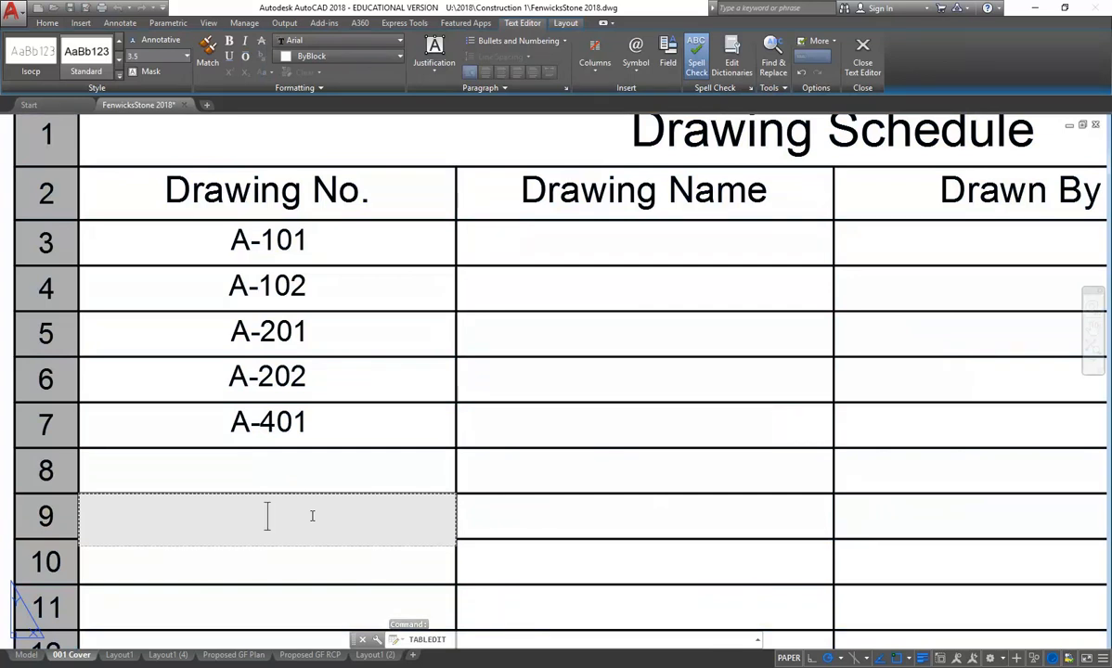
type("A")
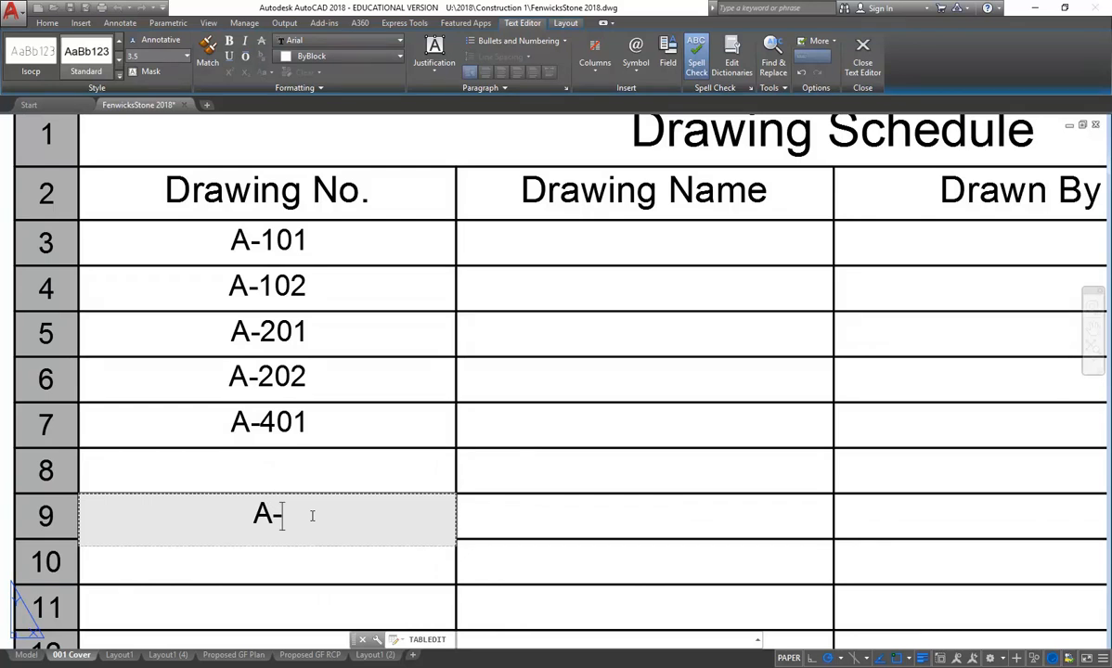
type("-401")
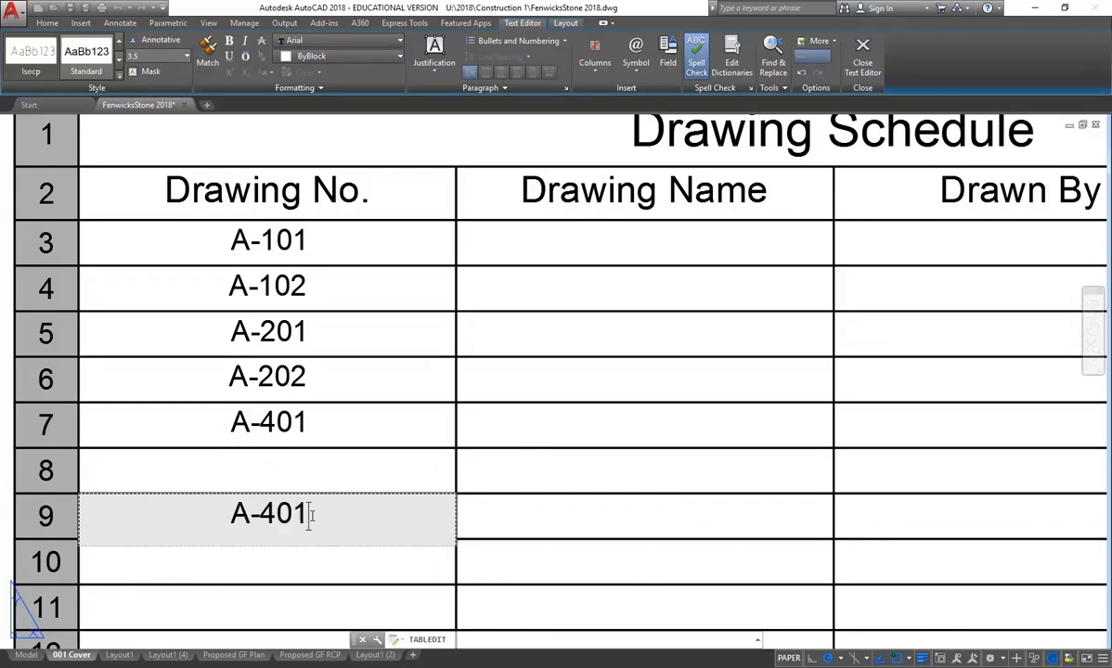
key("Tab")
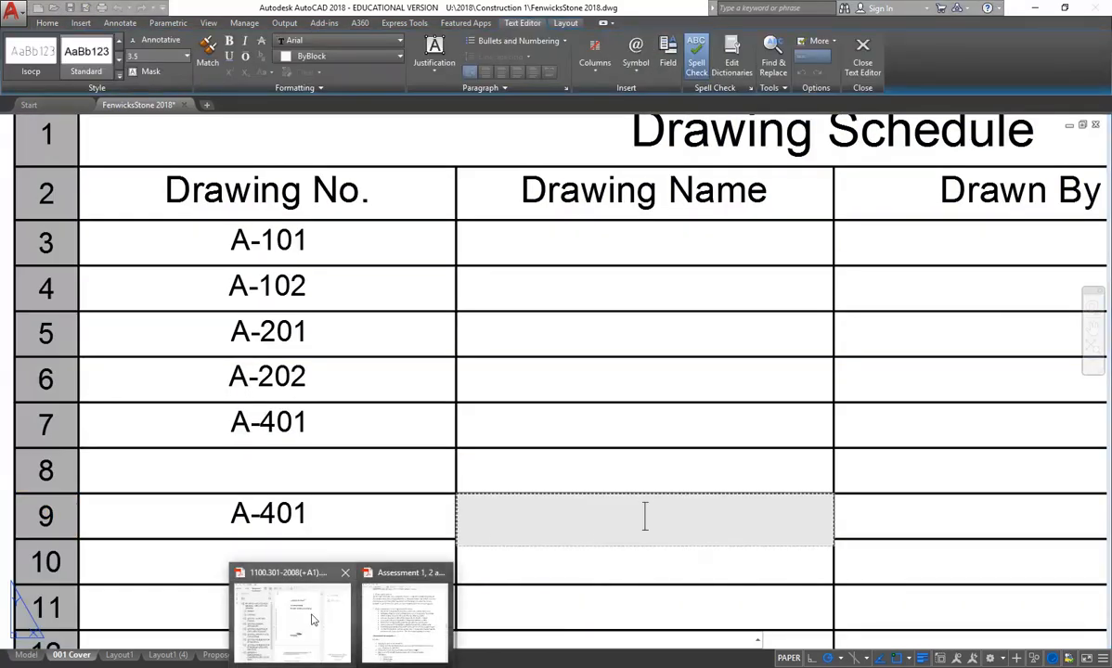
Check the required drawings in the assessment PDF in Acrobat Reader, return to AutoCAD and enter Stair Details as the drawing name in cell B9.
mouse_move(405, 629)
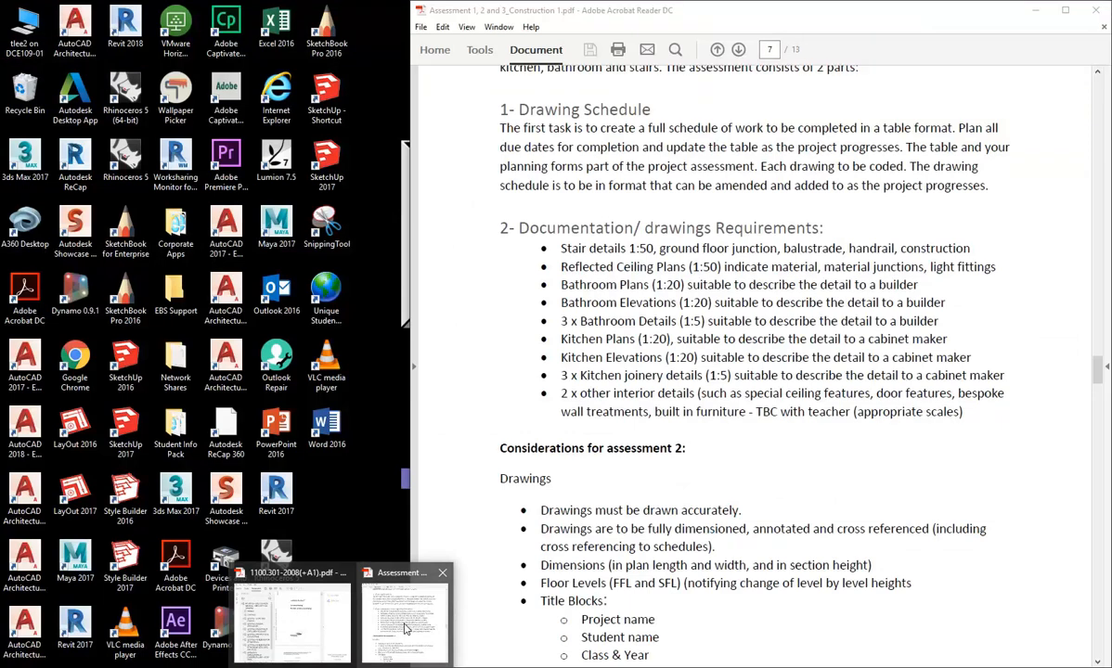
left_click(406, 629)
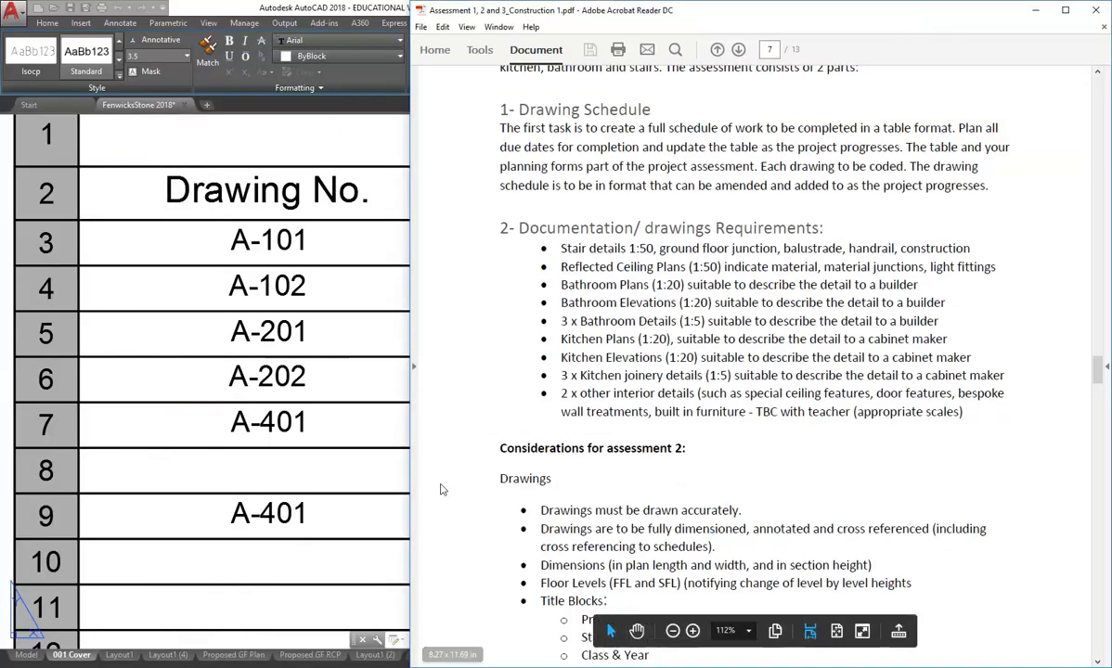
key("alt+Tab")
type("Stair Detail")
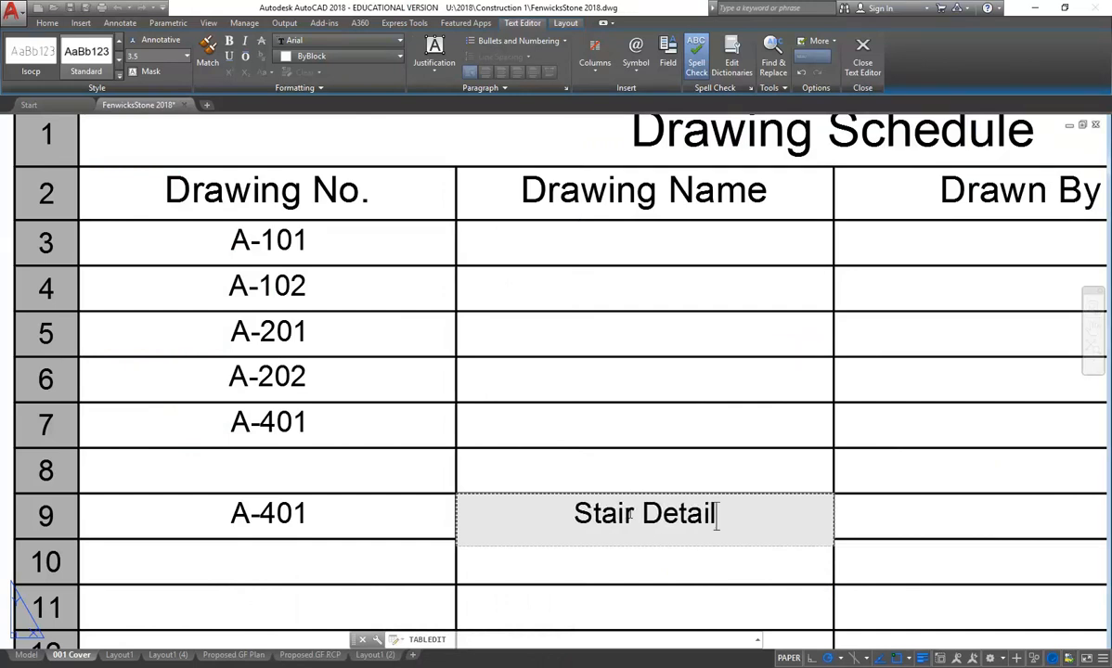
type("s")
left_click(576, 264)
Enter Existing Floor Plan as the drawing name for A-101 in cell B3, correcting the spelling of Existing.
double_click(576, 264)
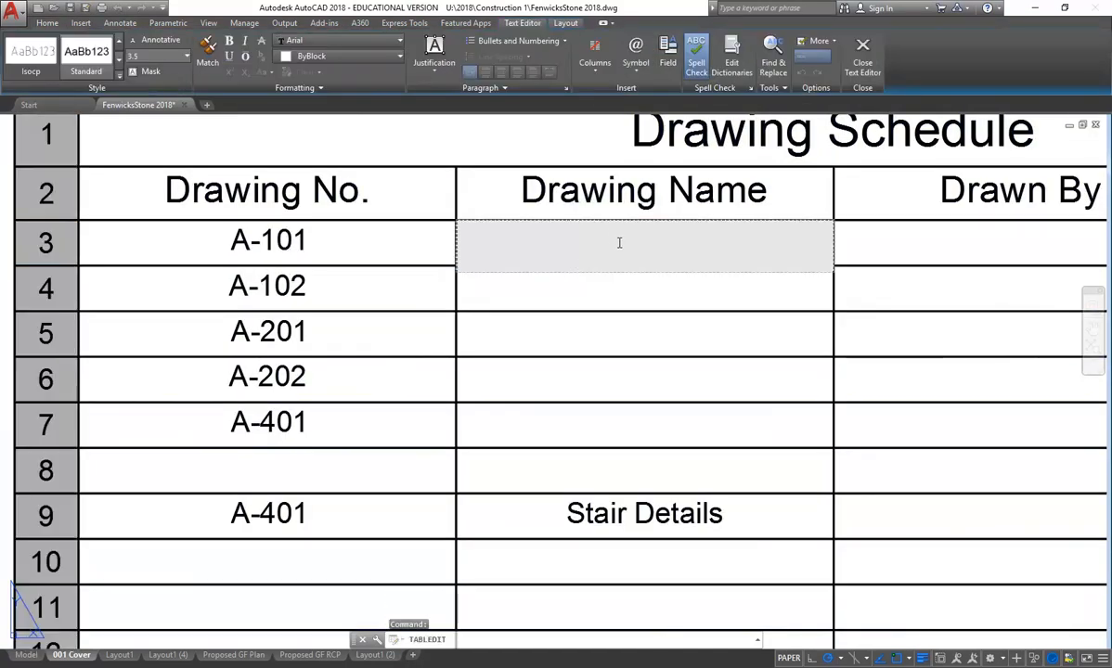
type("Exsiting Floor Plan")
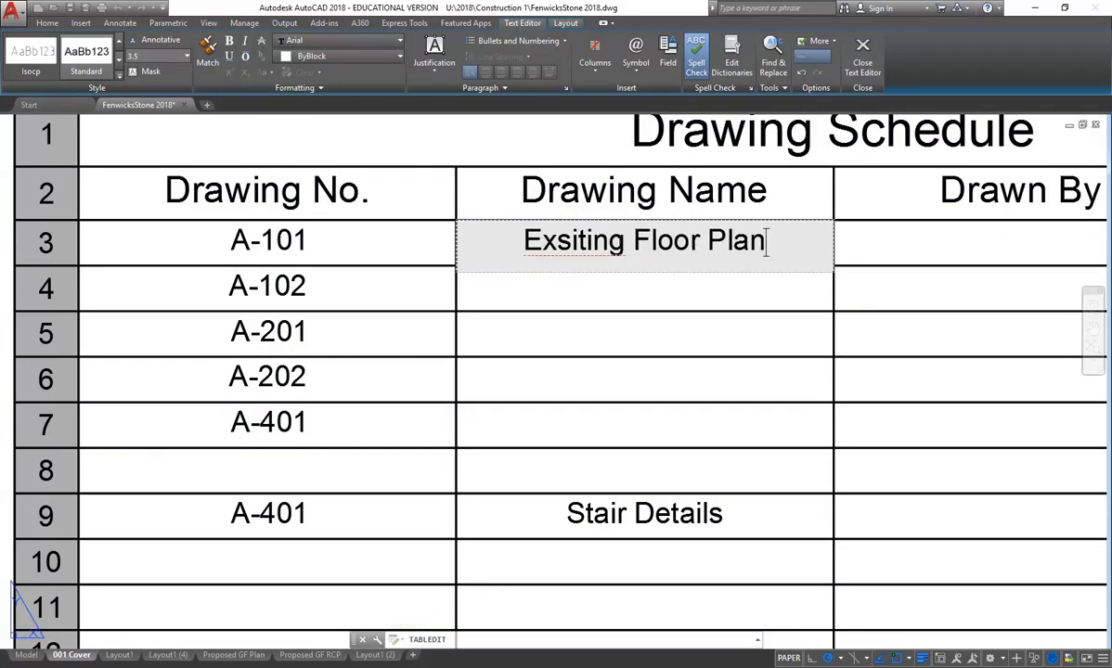
left_click(554, 241)
type("i")
left_click(568, 316)
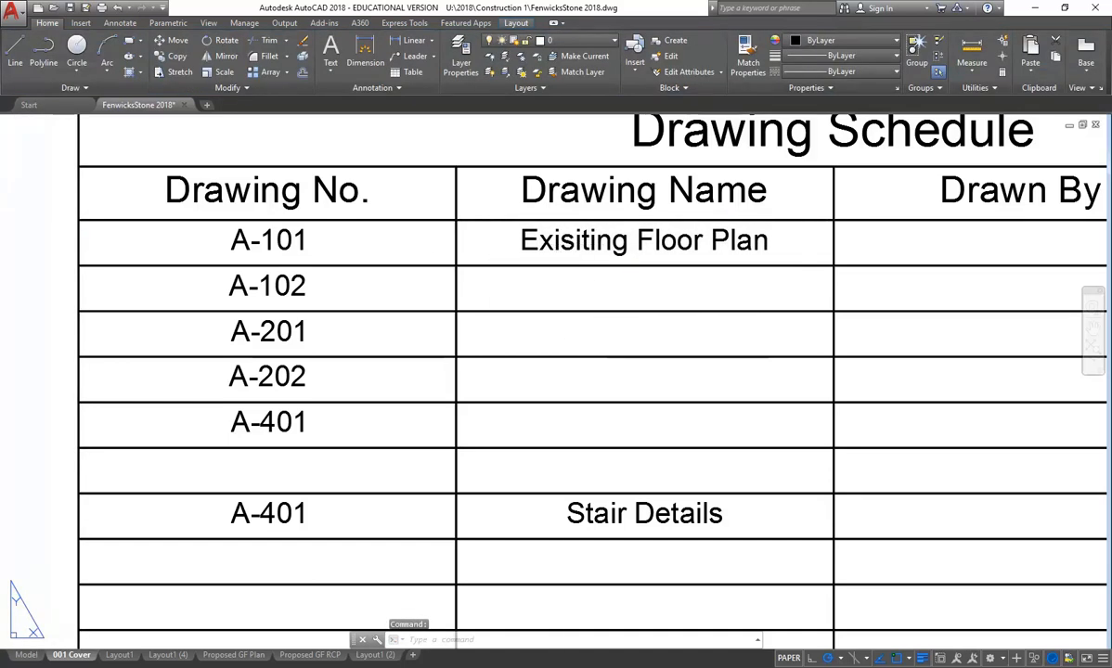
double_click(575, 245)
key("Delete")
left_click(585, 348)
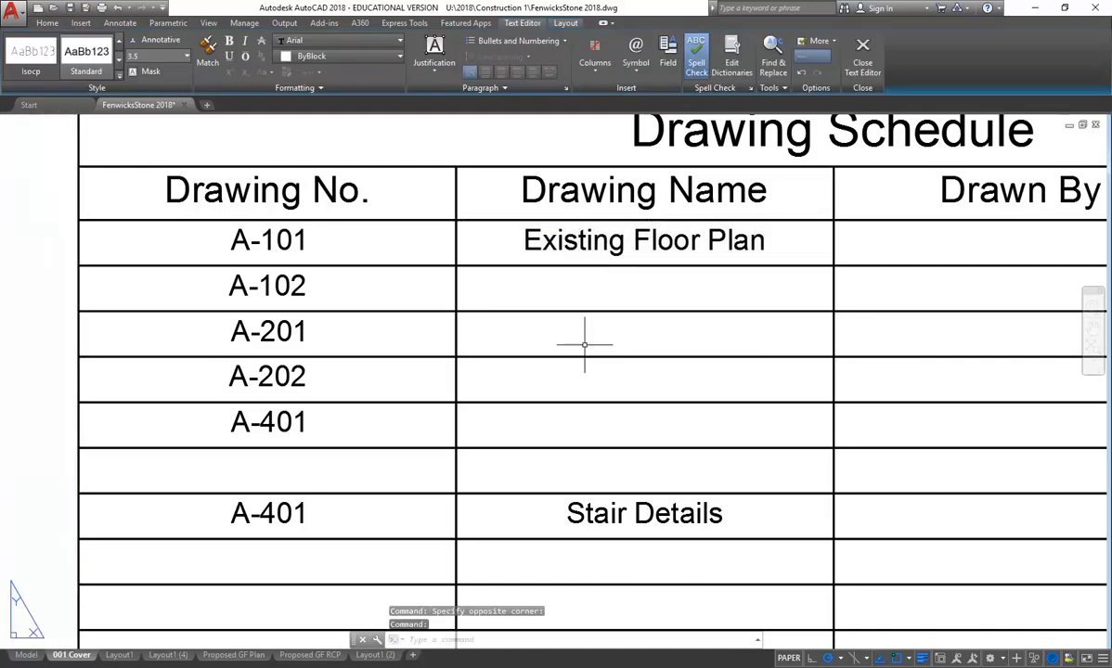
Extend the drawing name in cell B3 to Existing/Demolition Floor Plan.
double_click(549, 309)
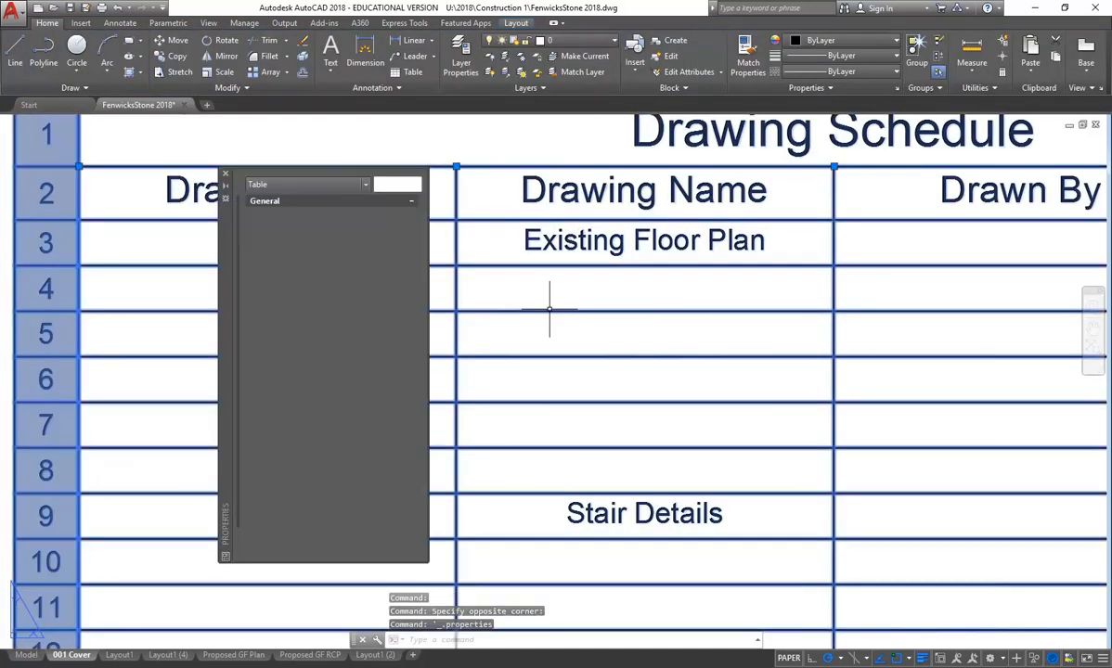
left_click(224, 175)
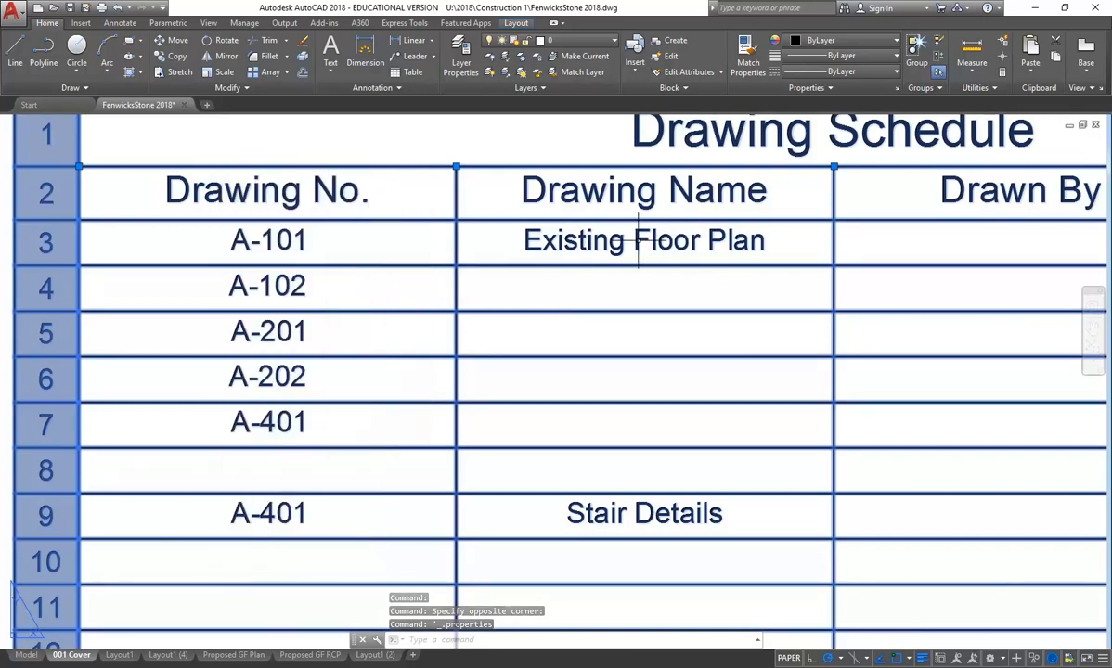
double_click(615, 249)
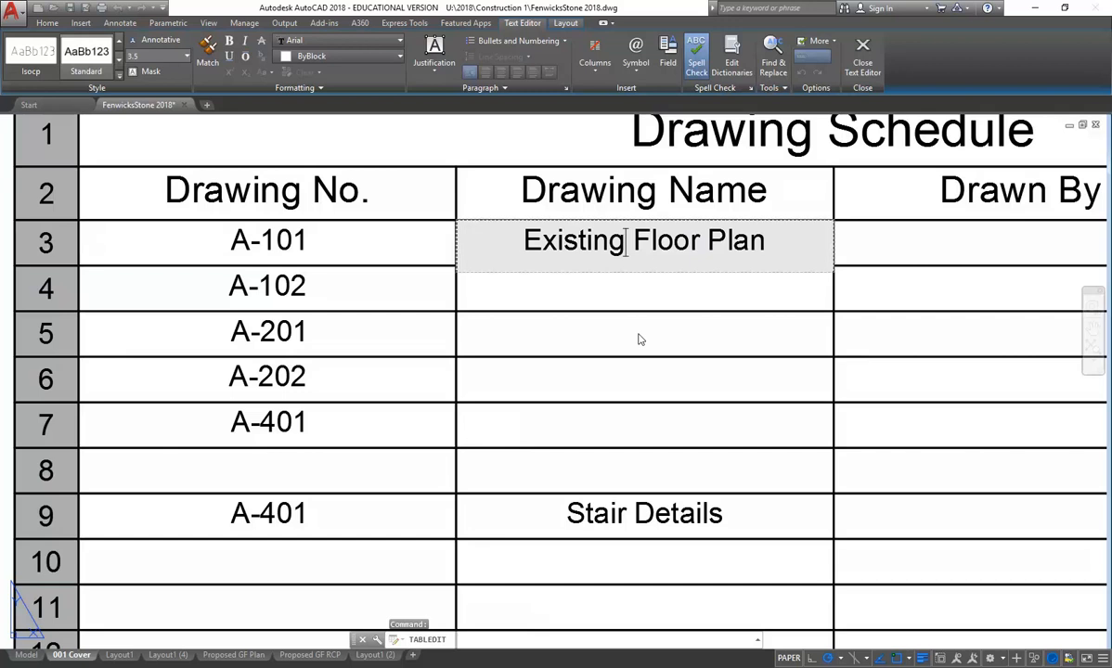
type("/Demolitio9n")
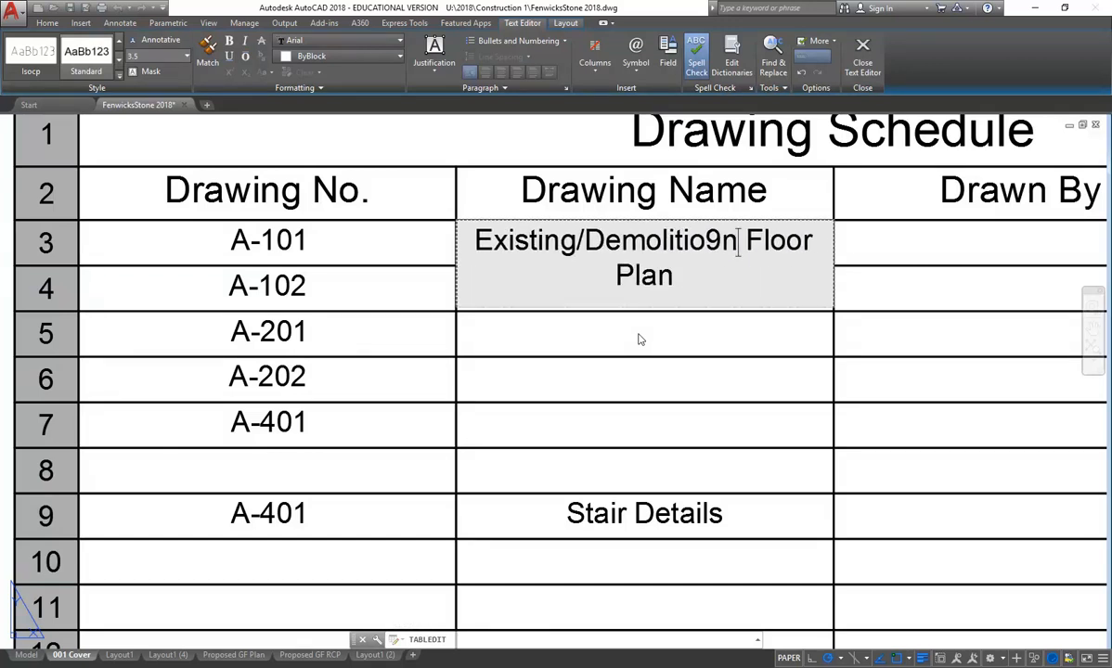
left_click(641, 339)
scroll(640, 342, "down", 4)
middle_click_drag(631, 344, 573, 351)
scroll(628, 305, "up", 4)
double_click(628, 318)
key("BackSpace")
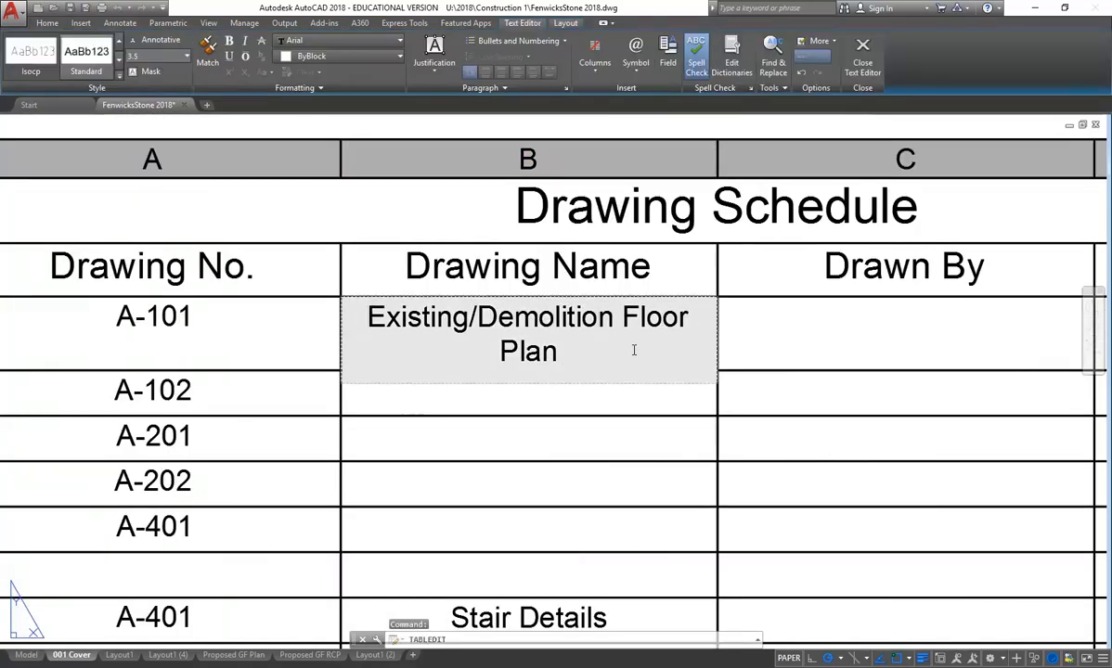
left_click(597, 419)
Widen the Drawing Name column by moving its border with the Drawn By column about 21 units into that column.
scroll(501, 352, "down", 8)
scroll(507, 363, "up", 4)
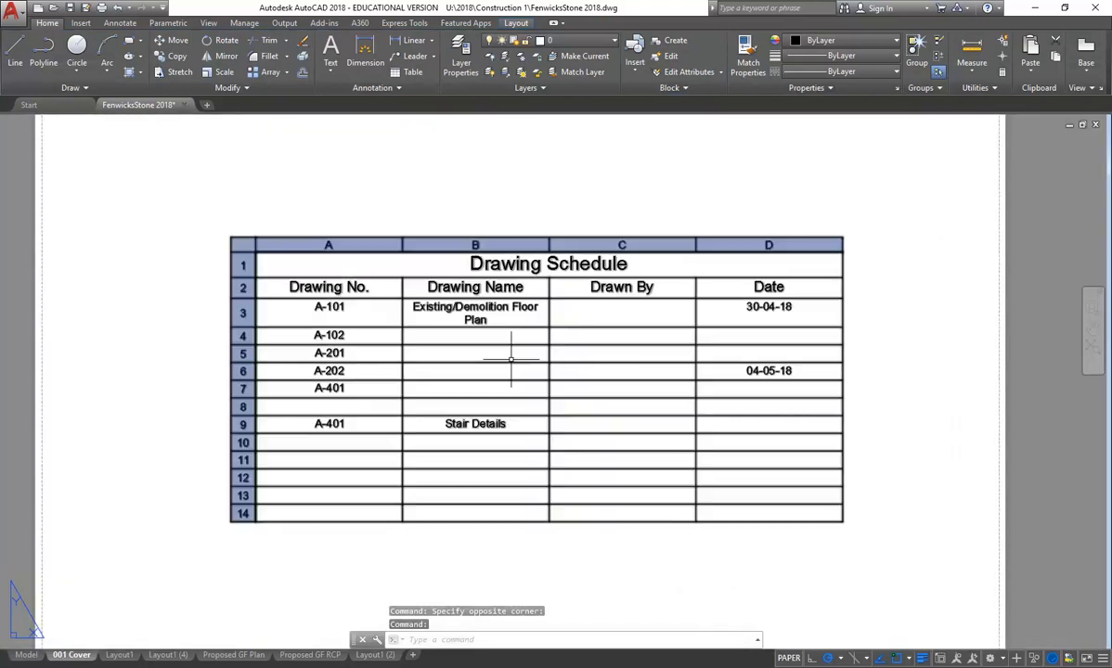
left_click(510, 331)
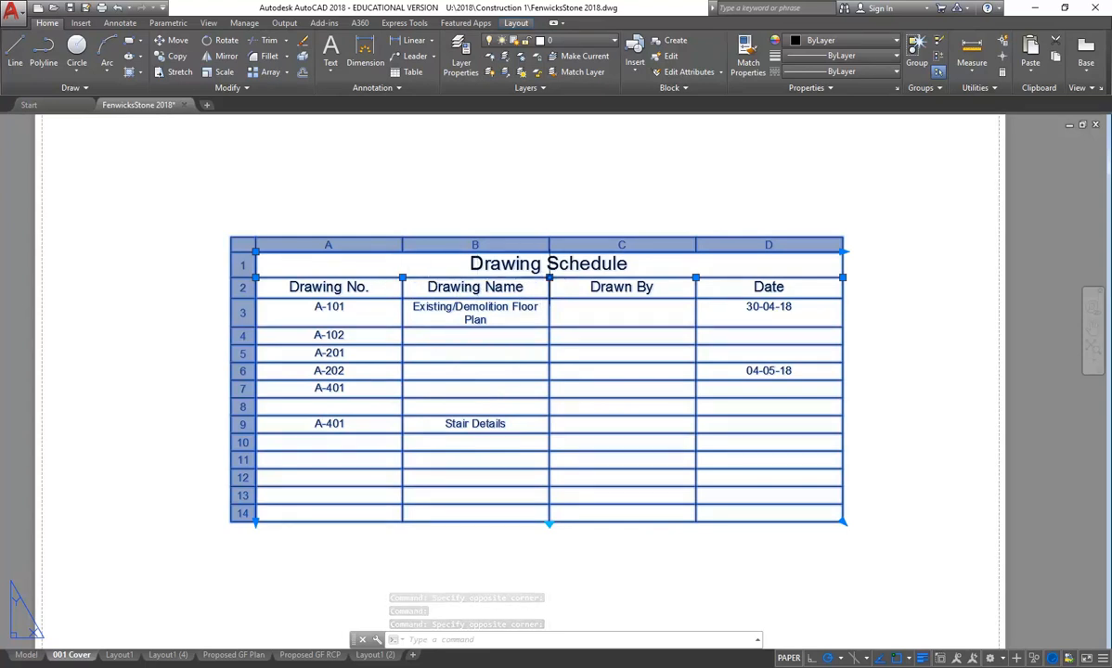
left_click(548, 278)
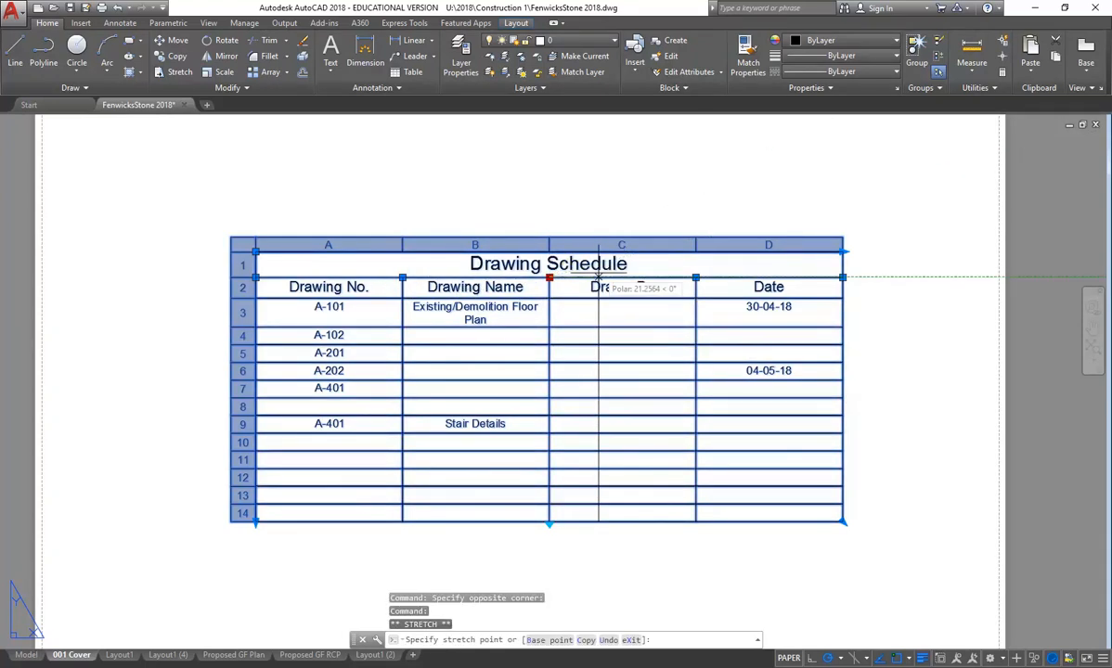
left_click(599, 280)
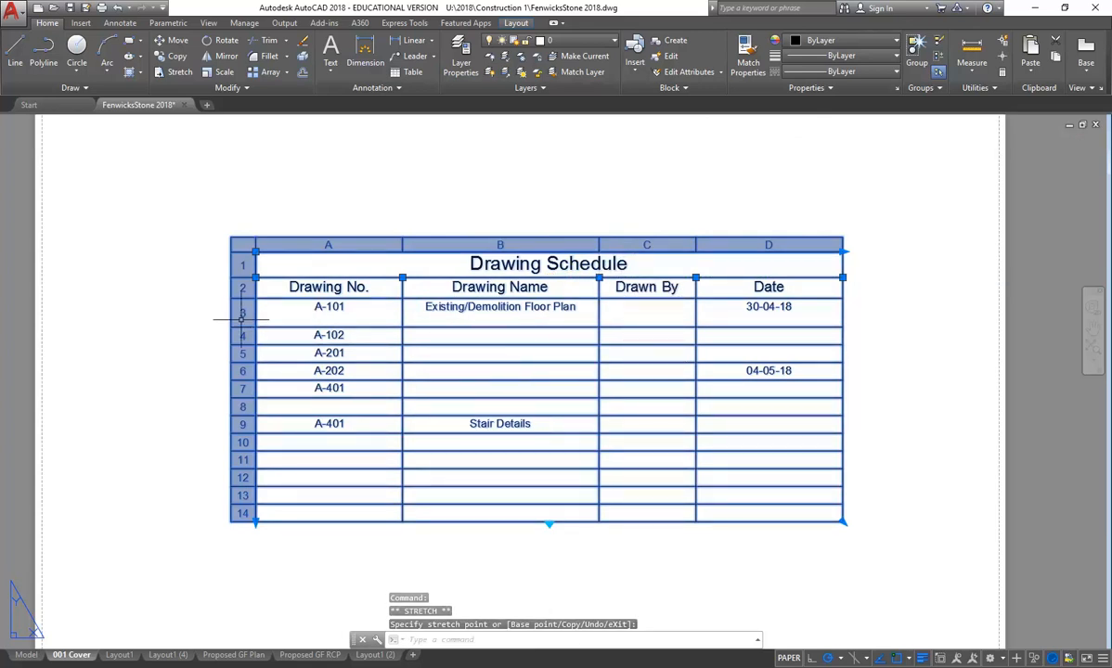
scroll(243, 318, "up", 4)
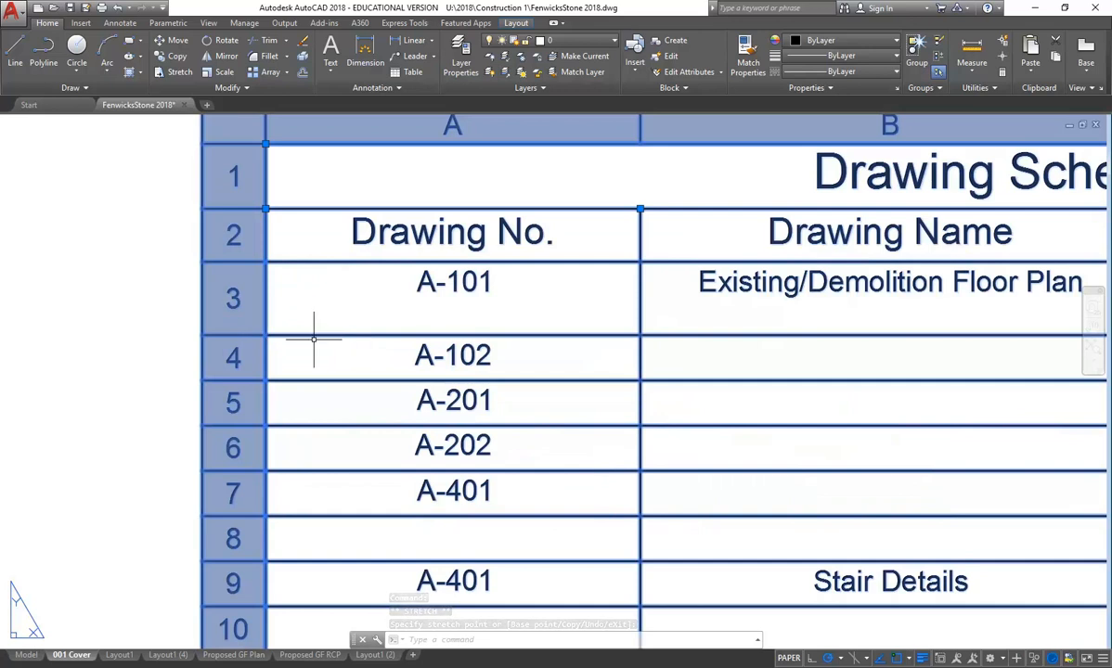
scroll(310, 339, "down", 4)
double_click(485, 337)
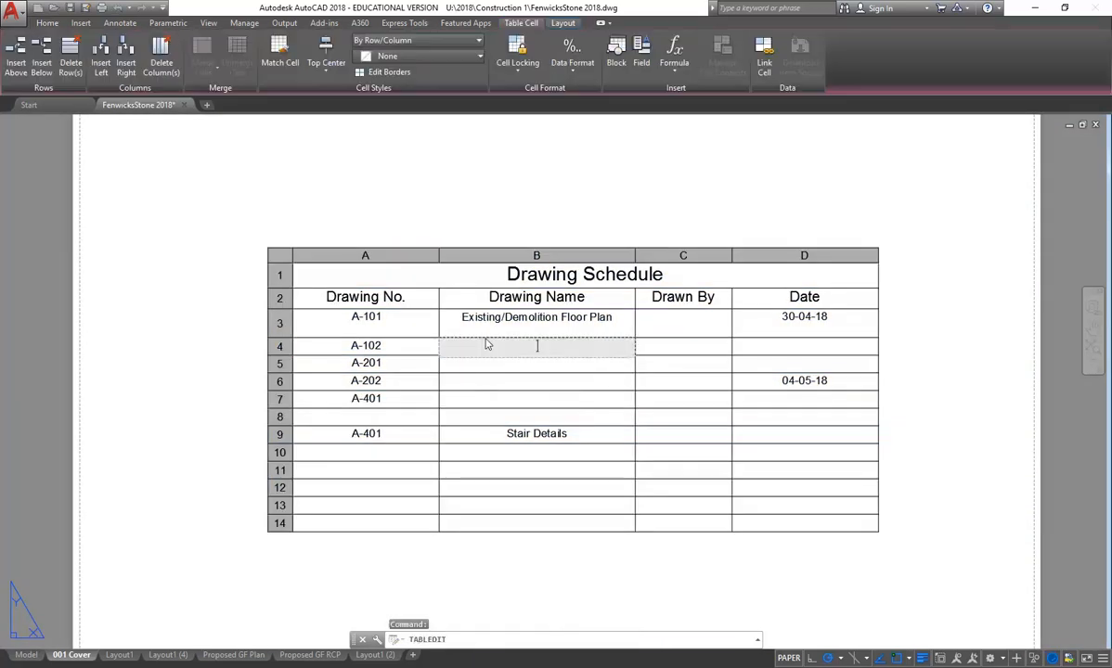
left_click(497, 330)
double_click(502, 321)
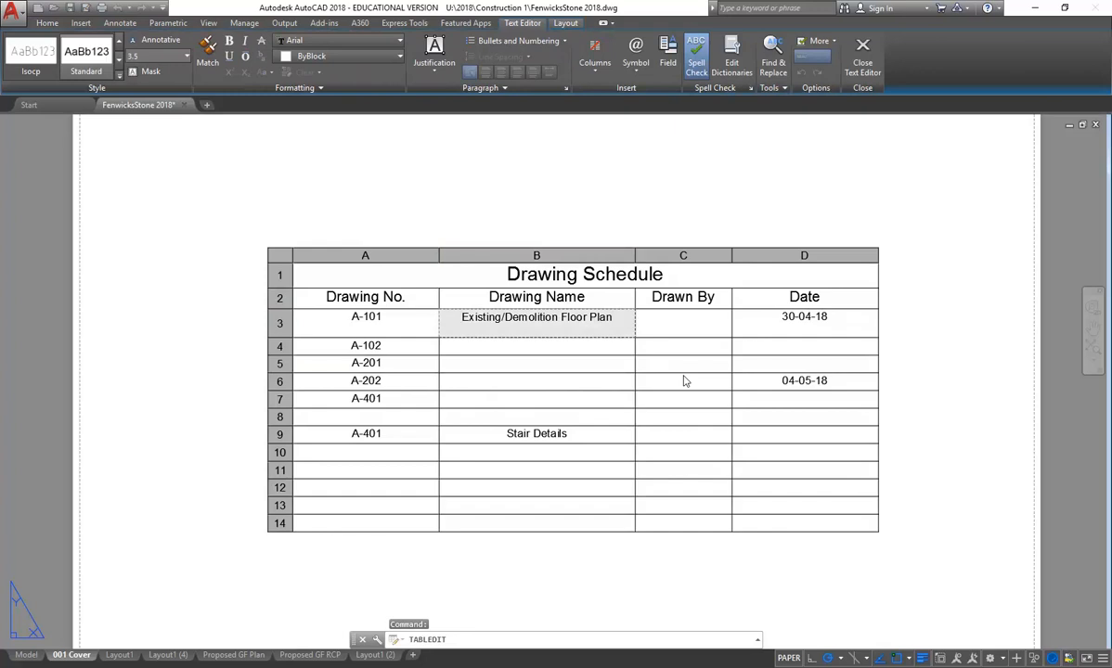
key("Up")
key("Escape")
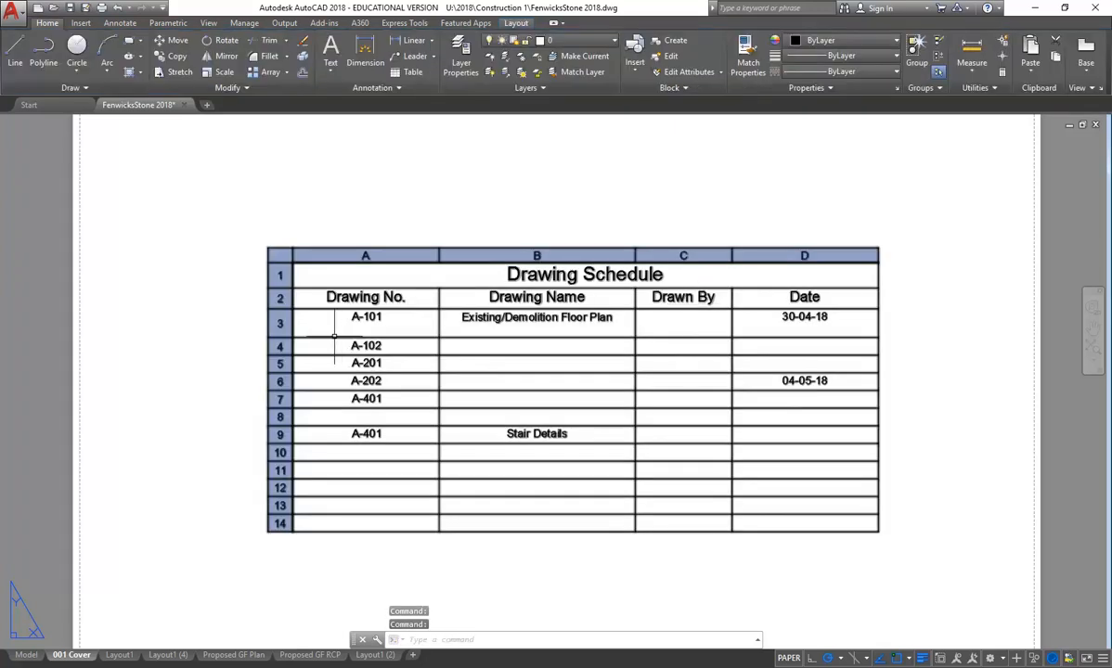
Reduce the height of row 3 (A-101) to match the other data rows of the table.
left_click(283, 332)
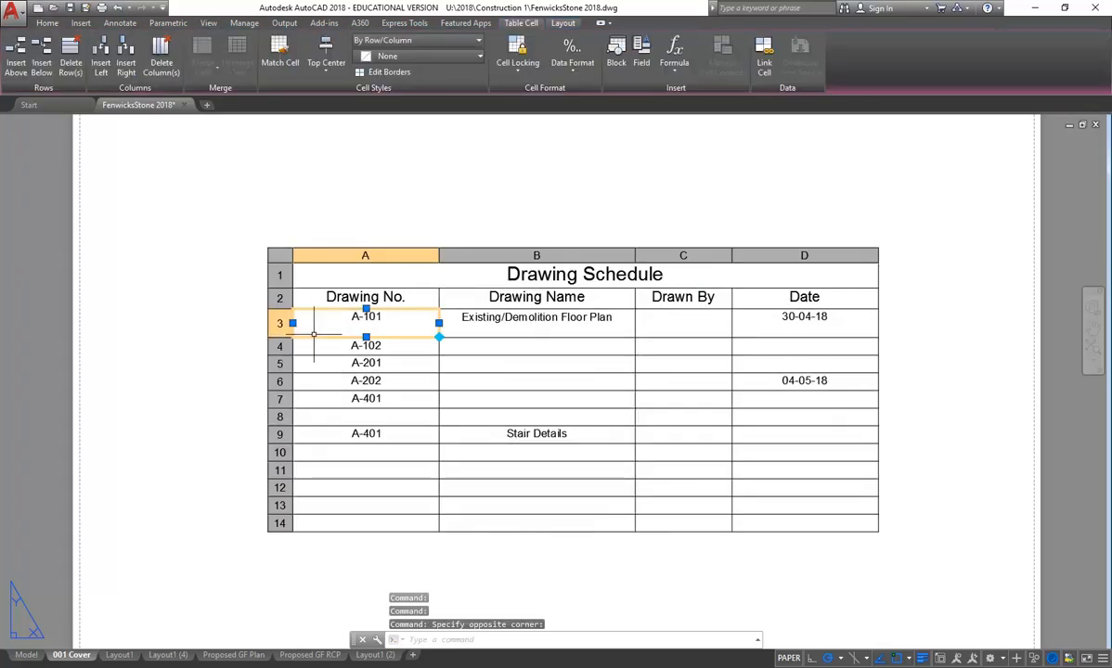
left_click(365, 335)
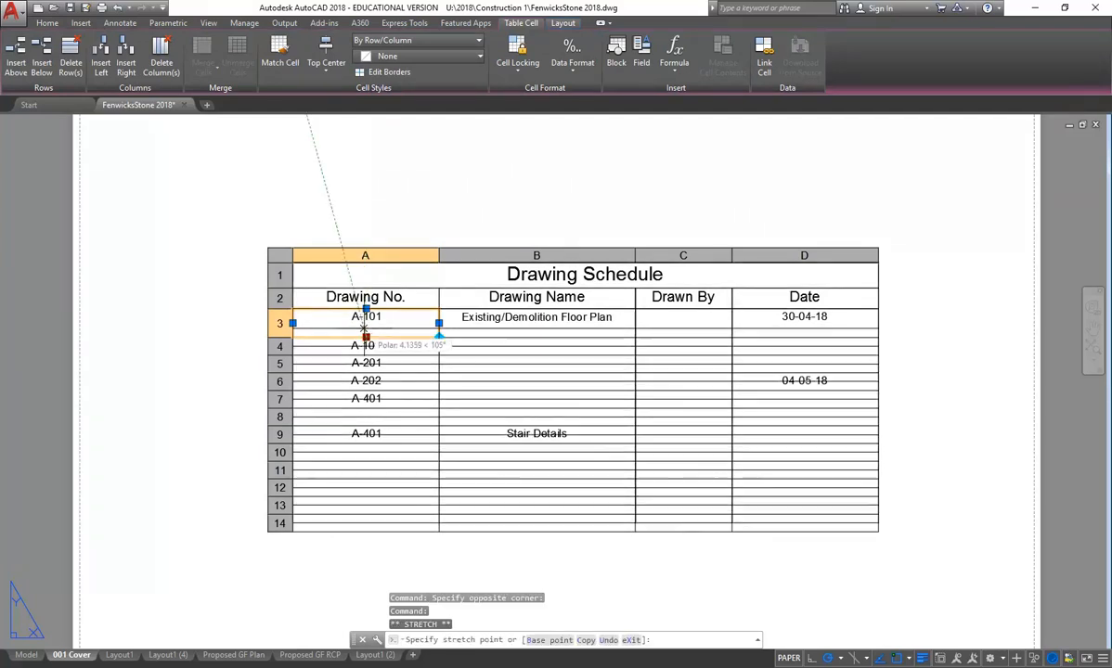
key("Escape")
scroll(367, 329, "up", 4)
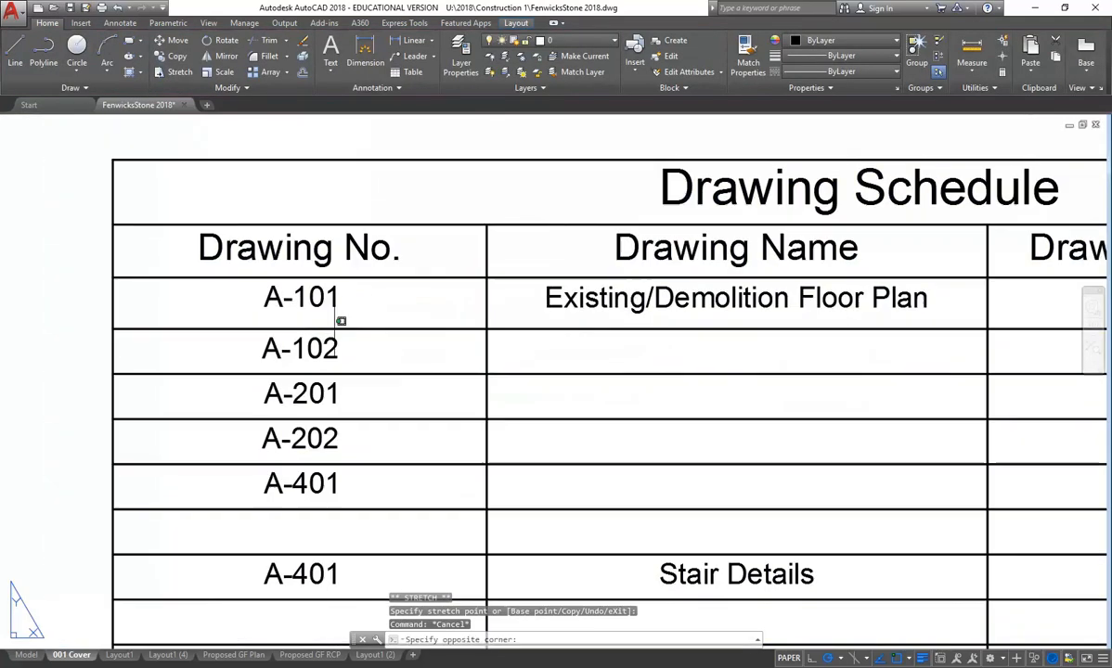
double_click(299, 322)
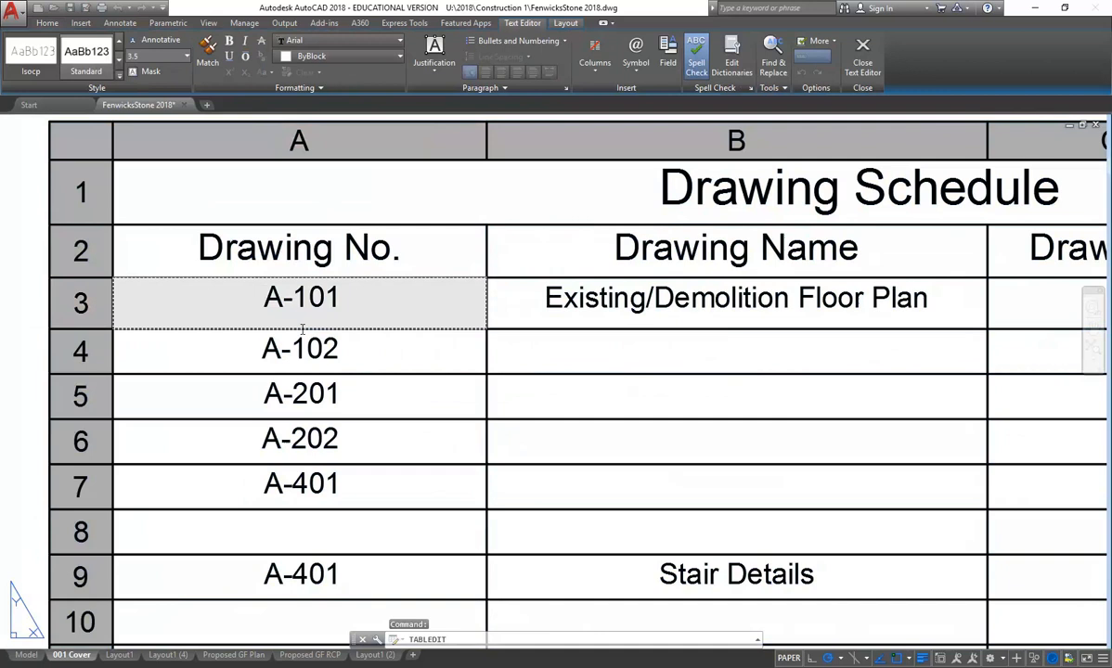
left_click(367, 360)
left_click(365, 310)
left_click(300, 328)
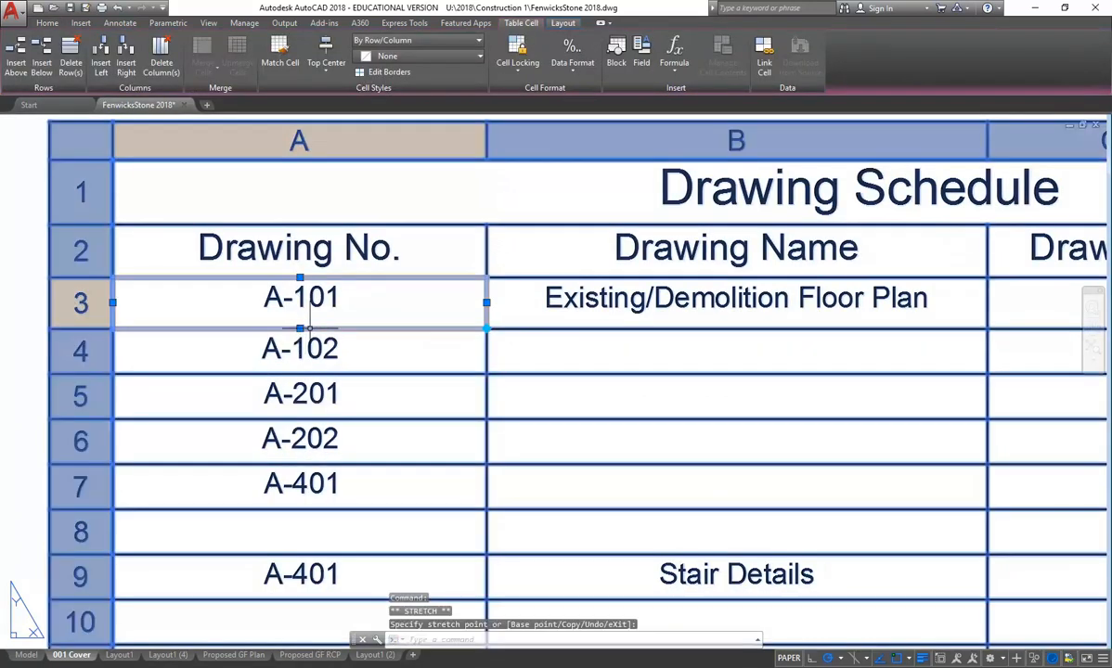
scroll(304, 319, "up", 4)
scroll(299, 319, "down", 8)
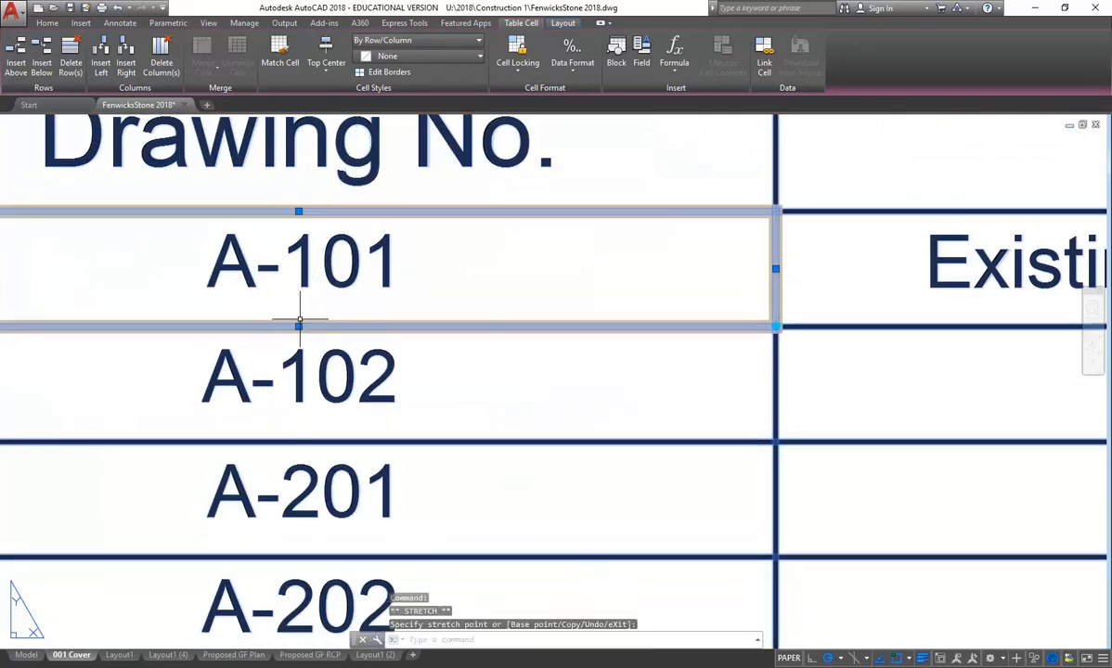
key("Escape")
scroll(348, 370, "up", 3)
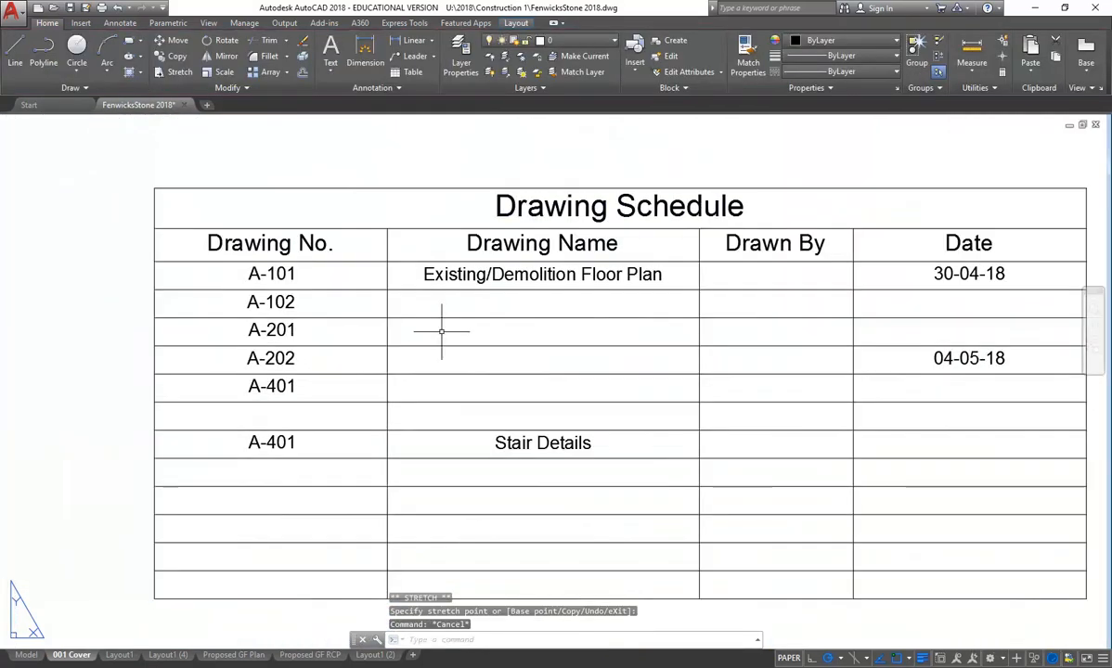
double_click(448, 319)
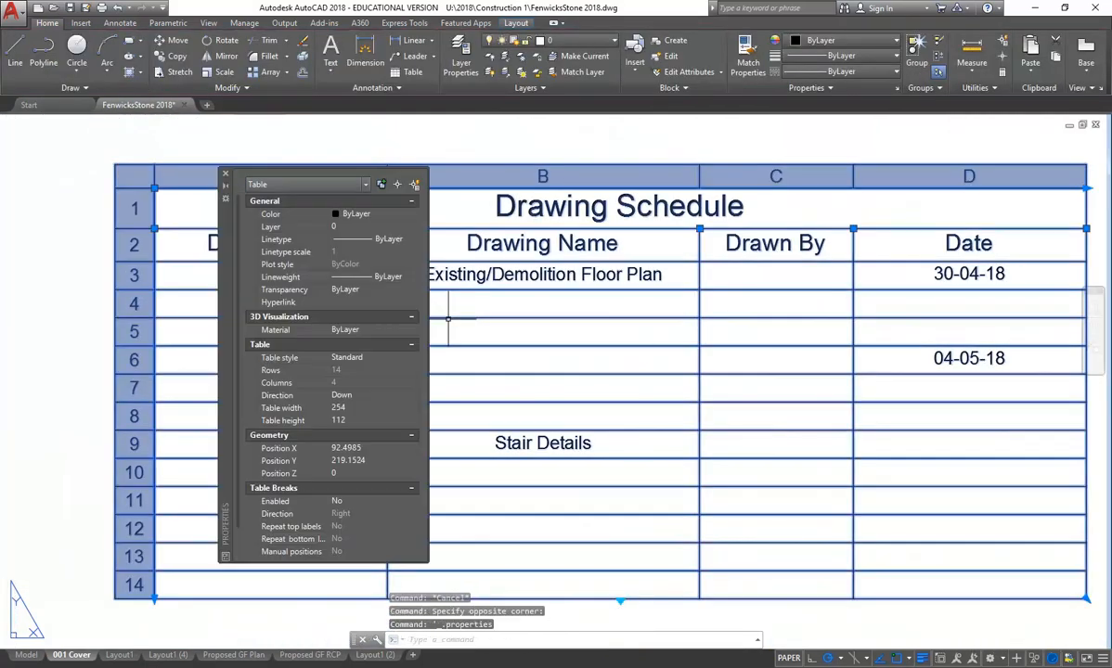
left_click(224, 173)
left_click(509, 281)
double_click(519, 283)
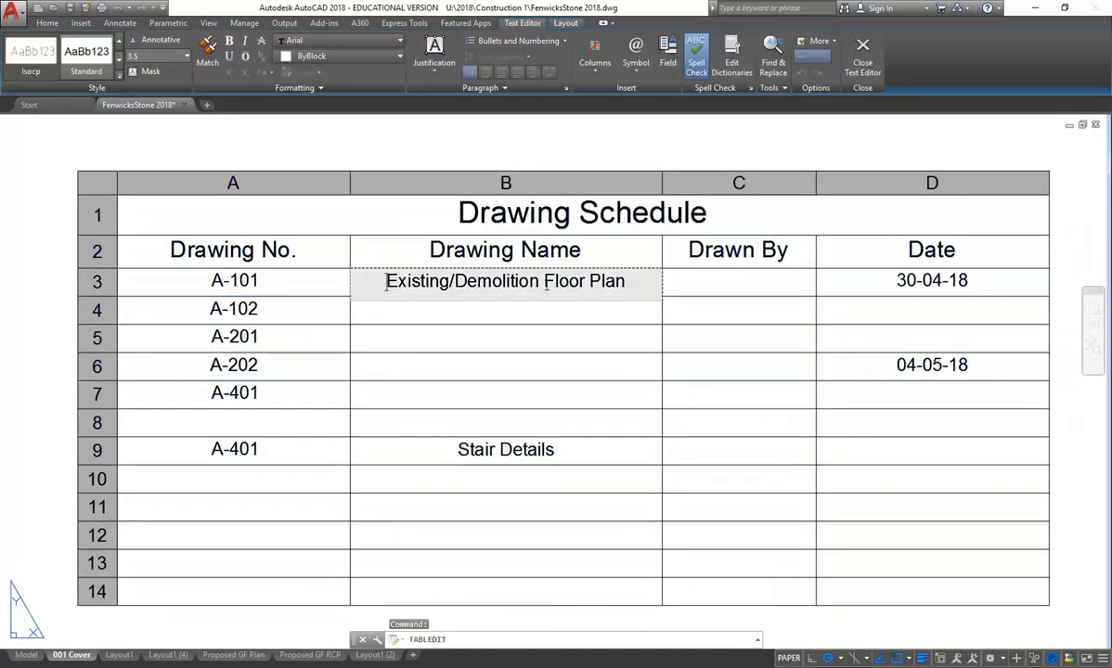
left_click(637, 317)
scroll(605, 315, "down", 2)
middle_click_drag(605, 316, 500, 317)
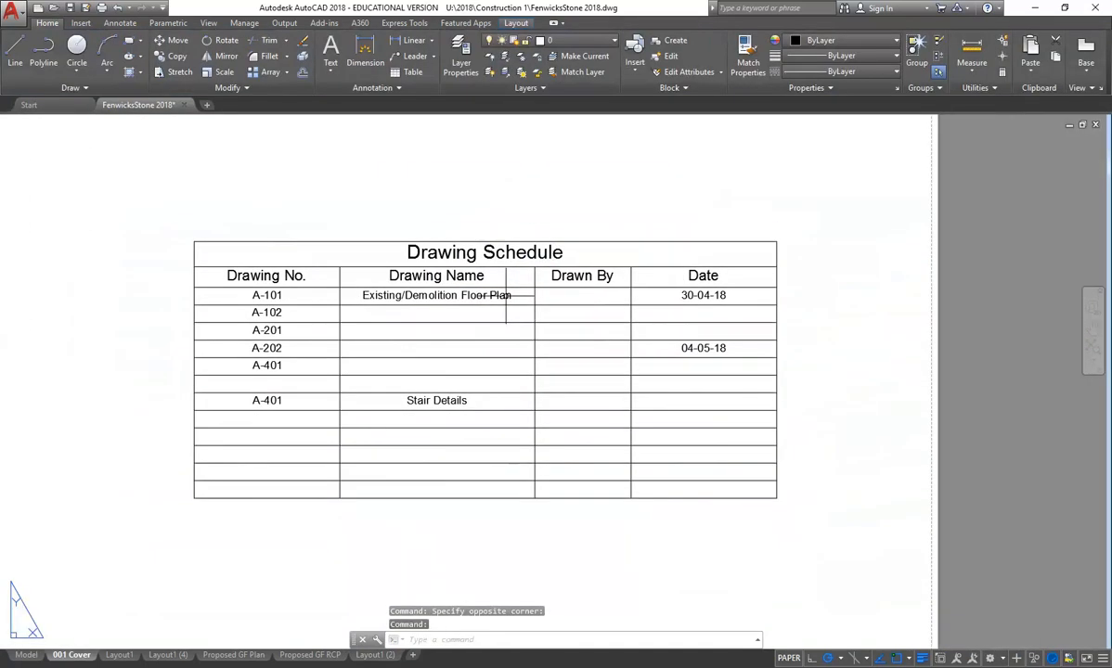
left_click(501, 302)
left_click(495, 310)
key("Escape")
Widen the Drawing Name column further by moving its border with the Drawn By column toward Date.
left_click(534, 234)
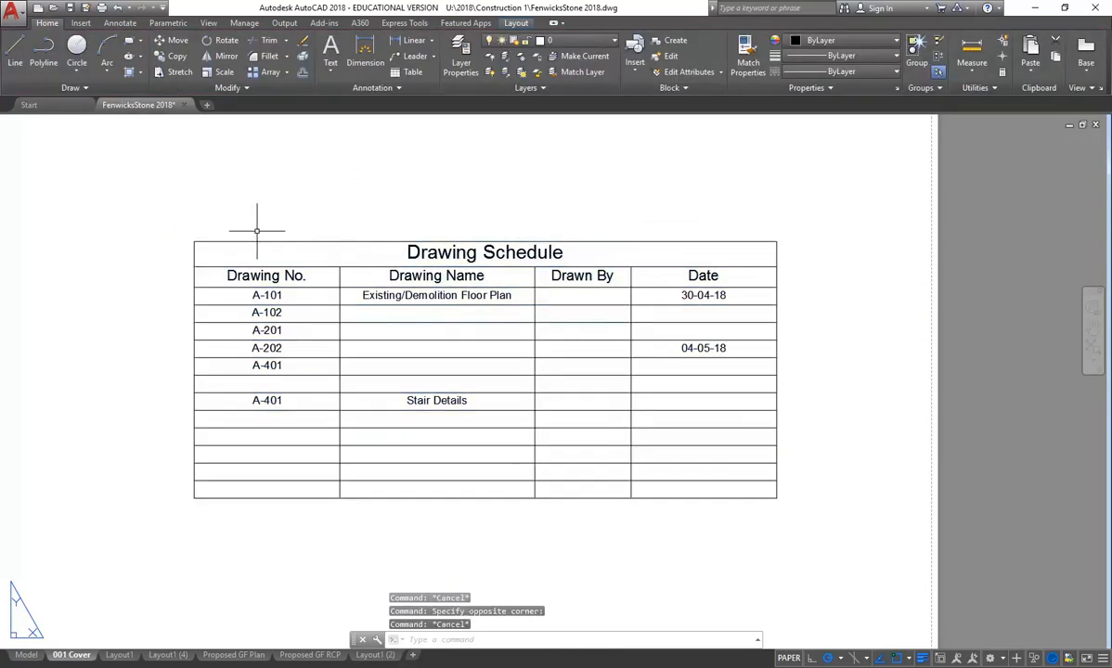
left_click(266, 233)
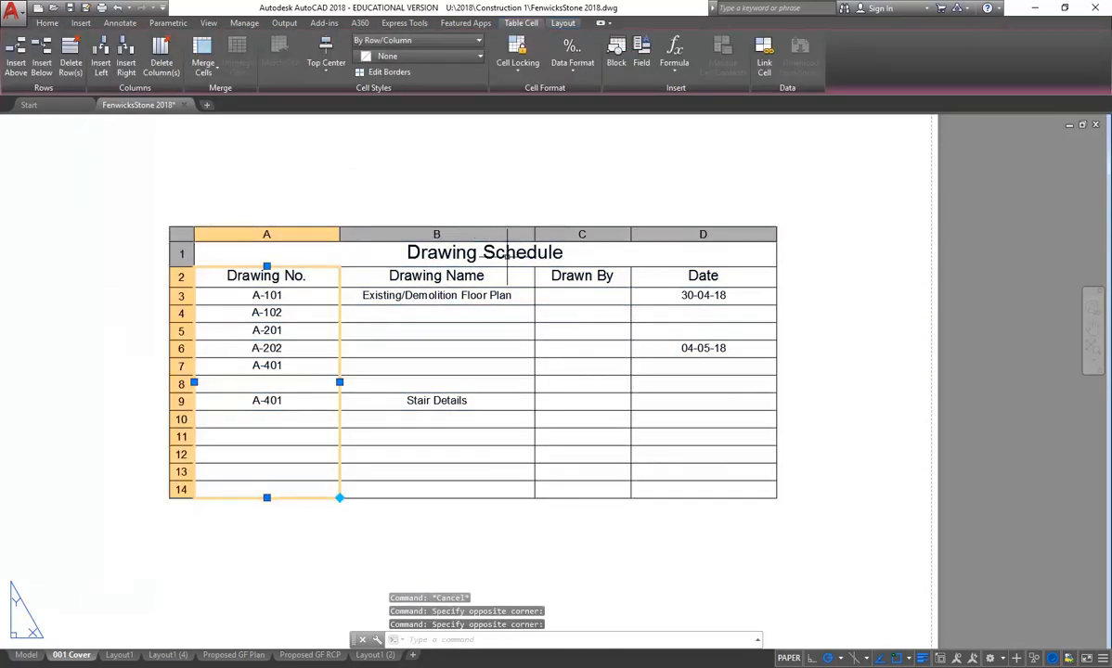
left_click(532, 249)
left_click(529, 234)
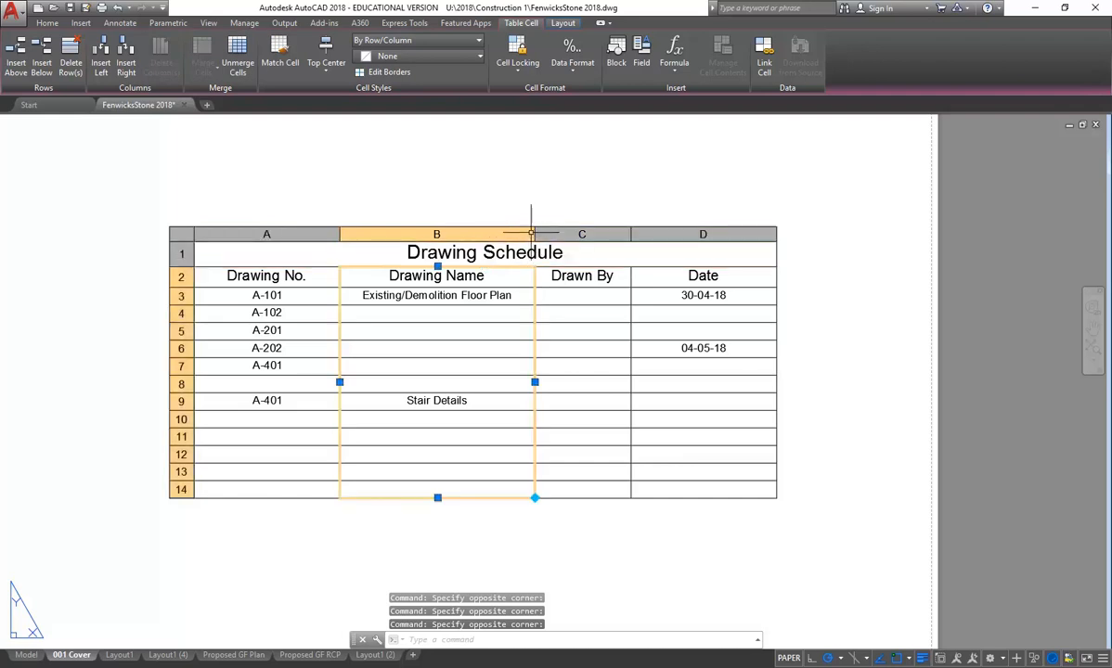
key("Escape")
left_click(480, 239)
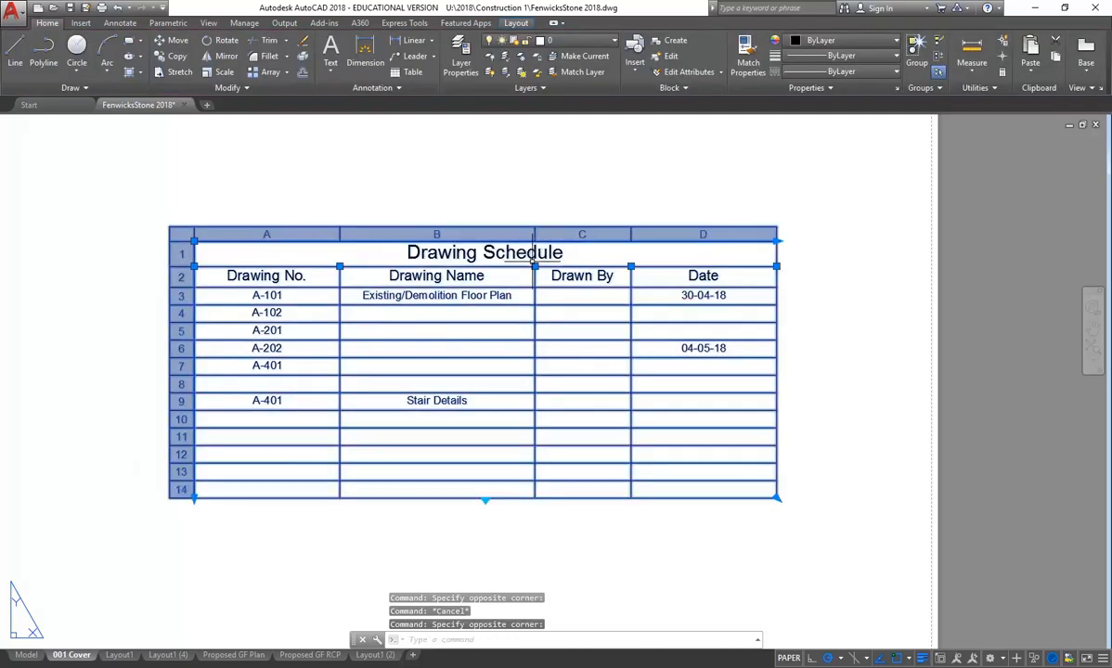
left_click(535, 266)
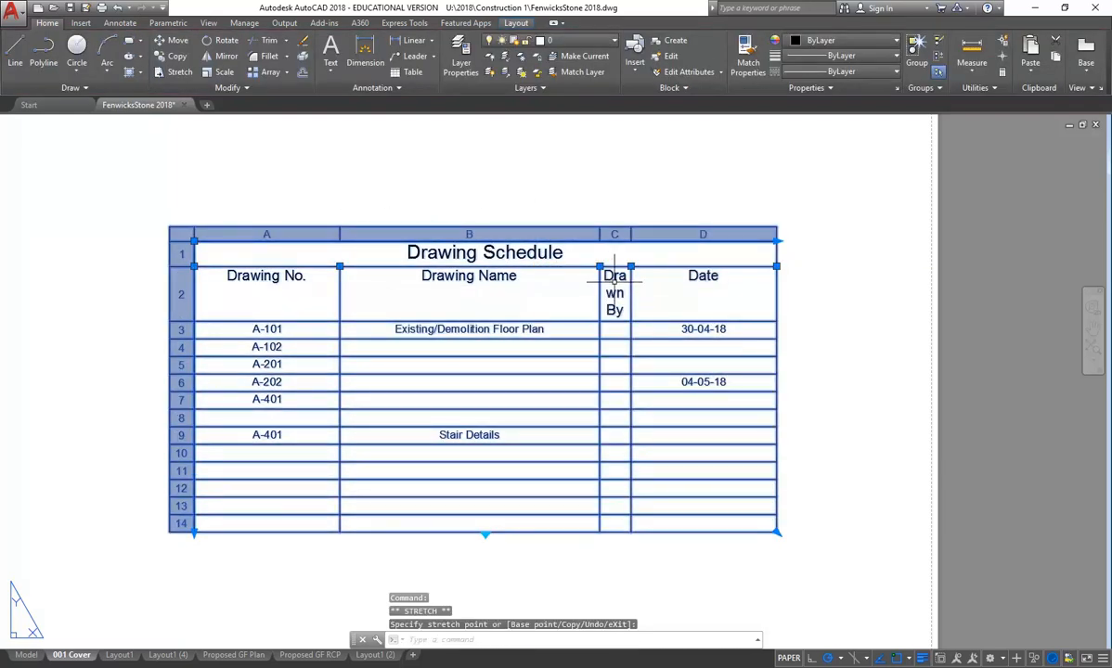
left_click(606, 281)
Widen the Drawn By column by shifting its border into Date, and extend the table's outer edge to widen the Date column.
left_click(630, 266)
left_click(685, 267)
left_click(776, 266)
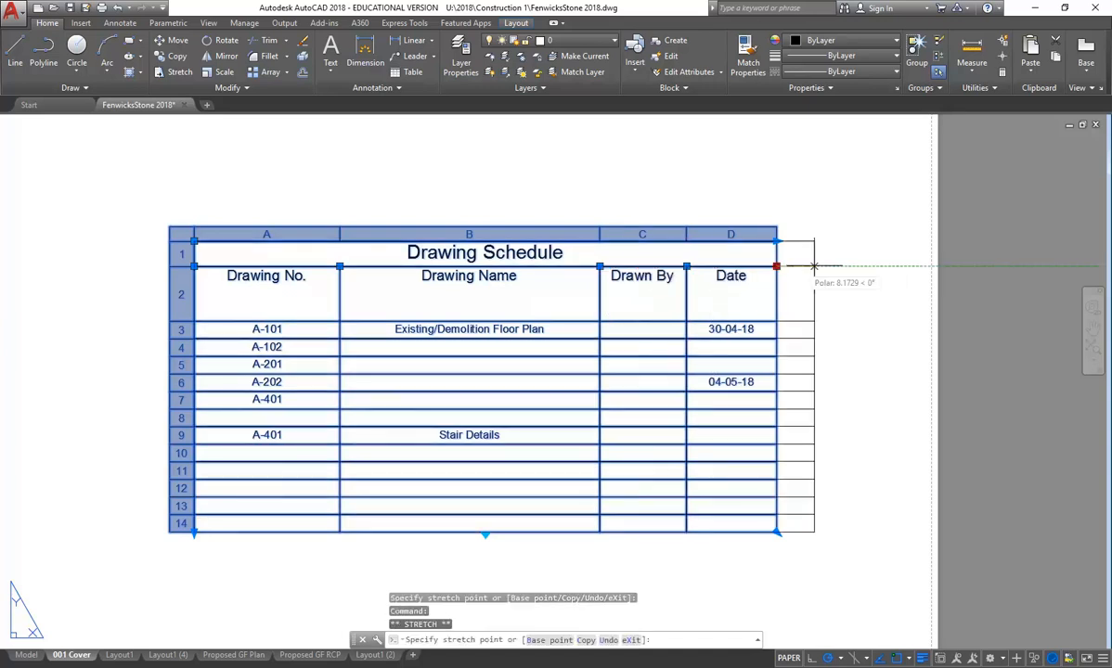
left_click(824, 267)
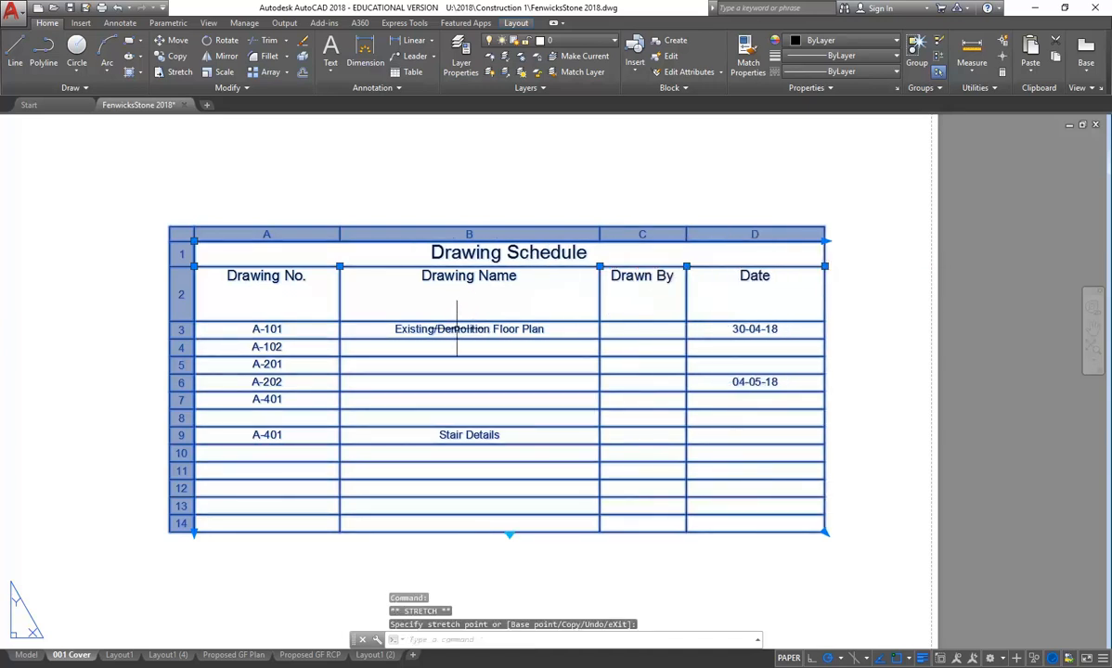
Extend the table's outer edge beside Drawing No. outward, and narrow that column by moving its border with Drawing Name close to the header text.
scroll(432, 380, "up", 2)
scroll(493, 353, "down", 2)
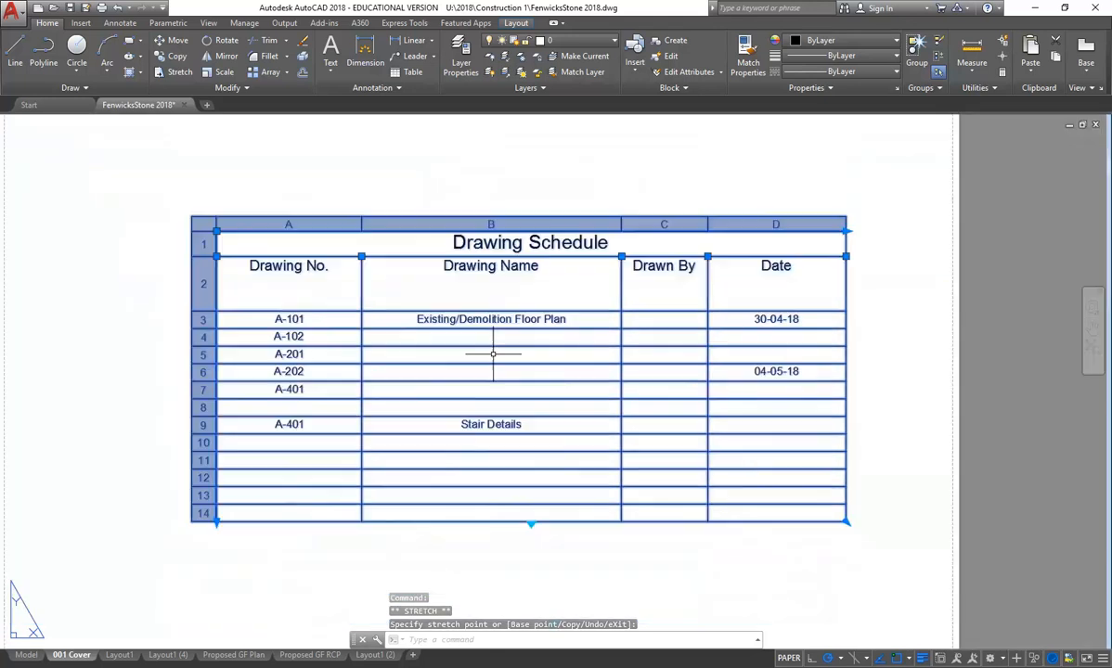
left_click(205, 249)
left_click(145, 249)
left_click(350, 250)
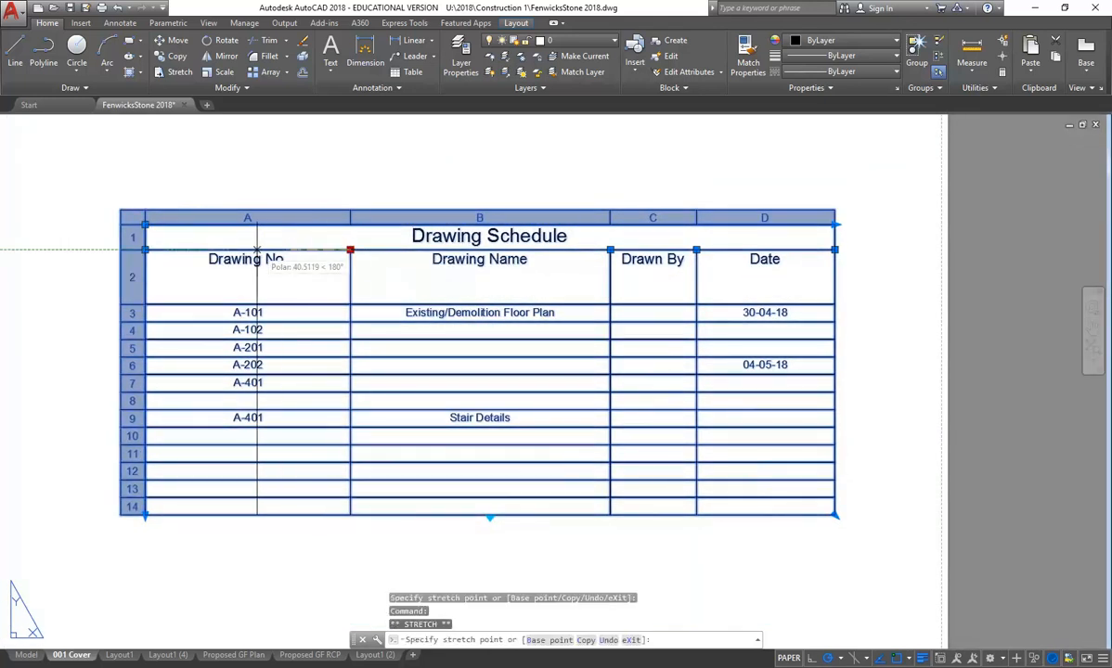
left_click(251, 250)
left_click(251, 250)
left_click(273, 250)
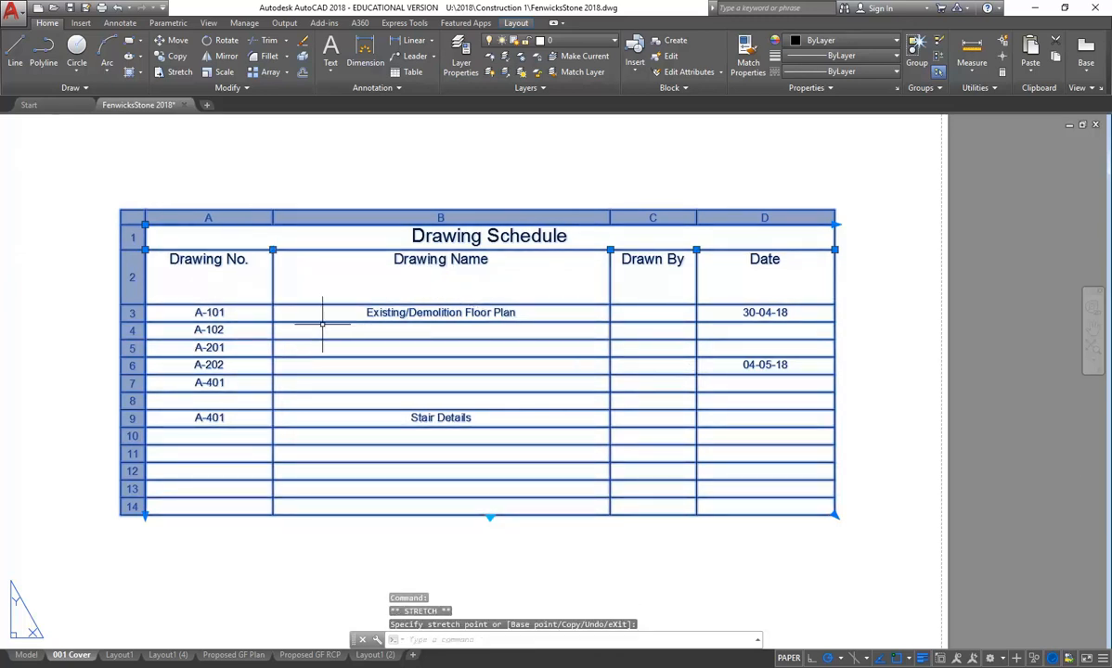
Change the A-101 drawing name in cell B3 to Existing/Demolition Ground Floor Plan.
middle_click_drag(430, 318, 437, 317)
scroll(437, 317, "up", 2)
double_click(437, 312)
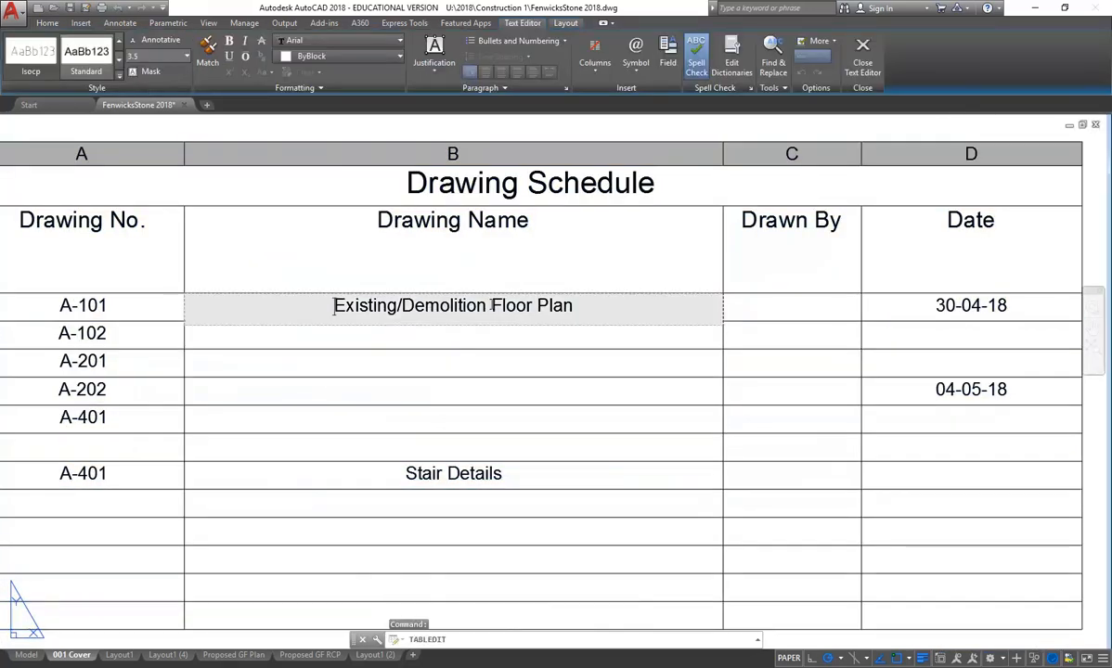
type("Ground")
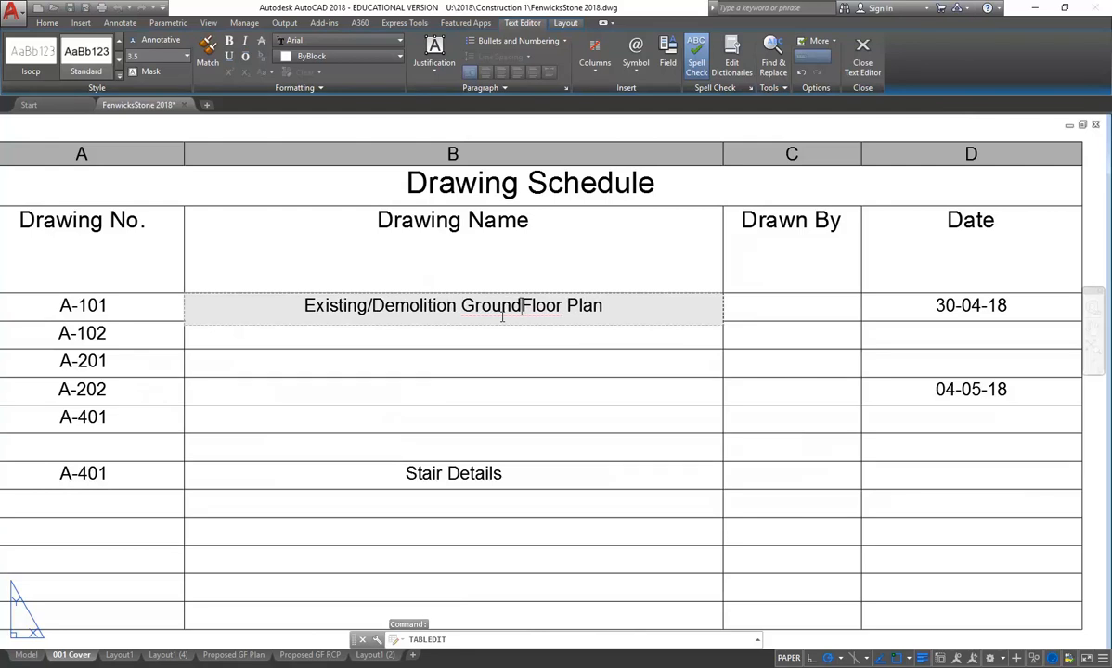
left_click(502, 330)
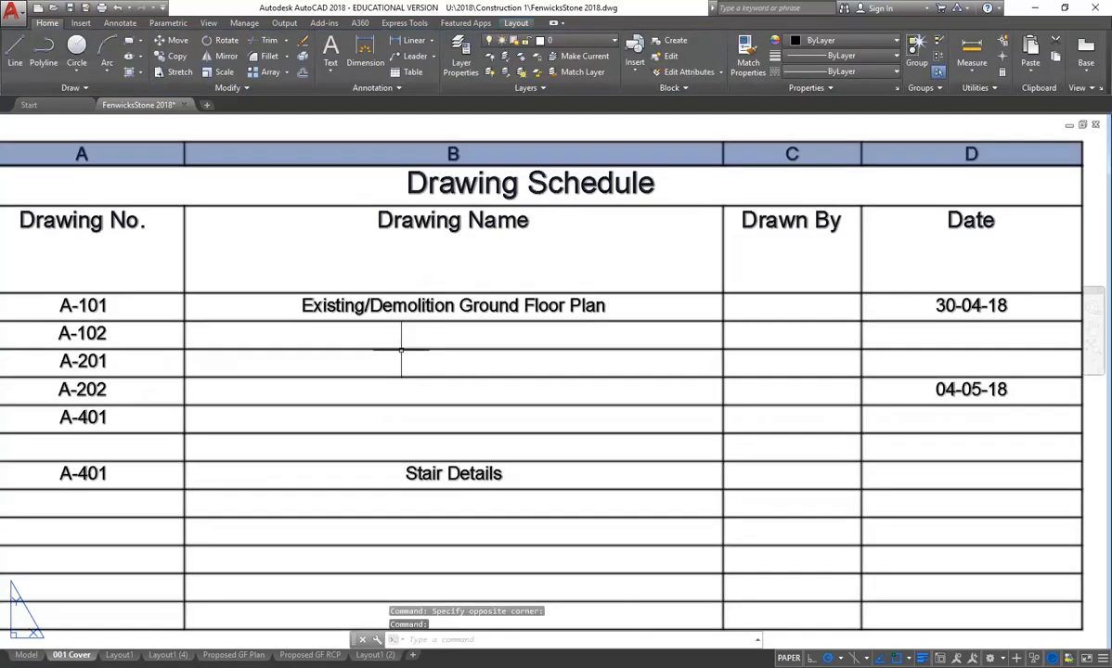
Copy the full drawing name text from cell B3 for reuse in the A-102 row.
double_click(402, 350)
left_click(223, 176)
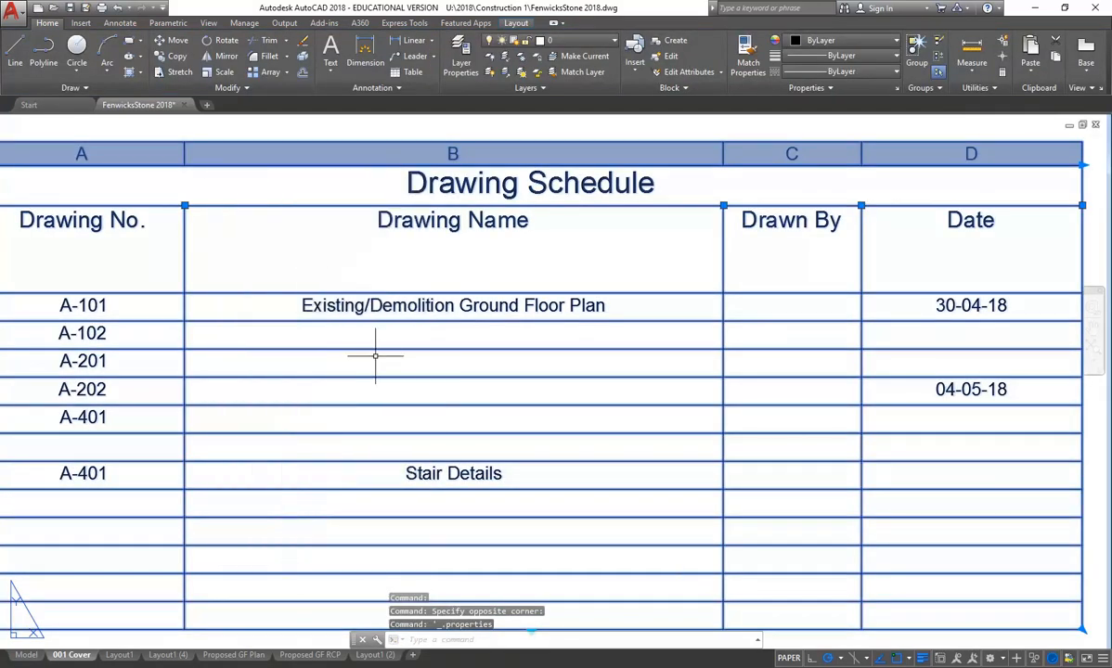
left_click(392, 325)
double_click(412, 332)
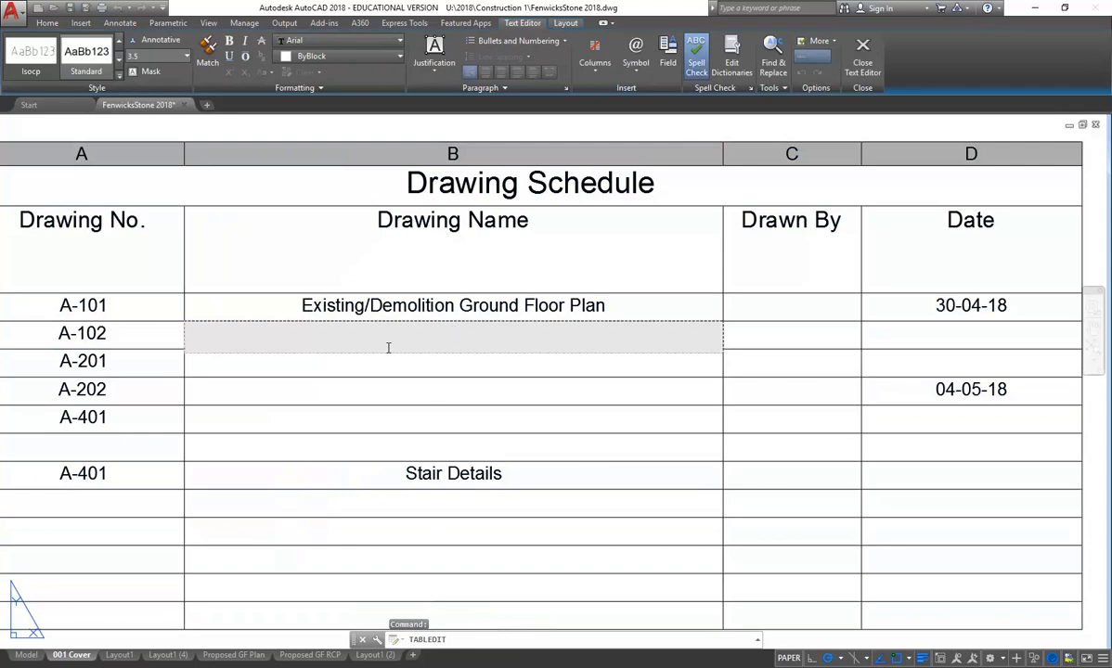
left_click(589, 305)
double_click(592, 312)
left_click_drag(593, 307, 297, 308)
key("ctrl+c")
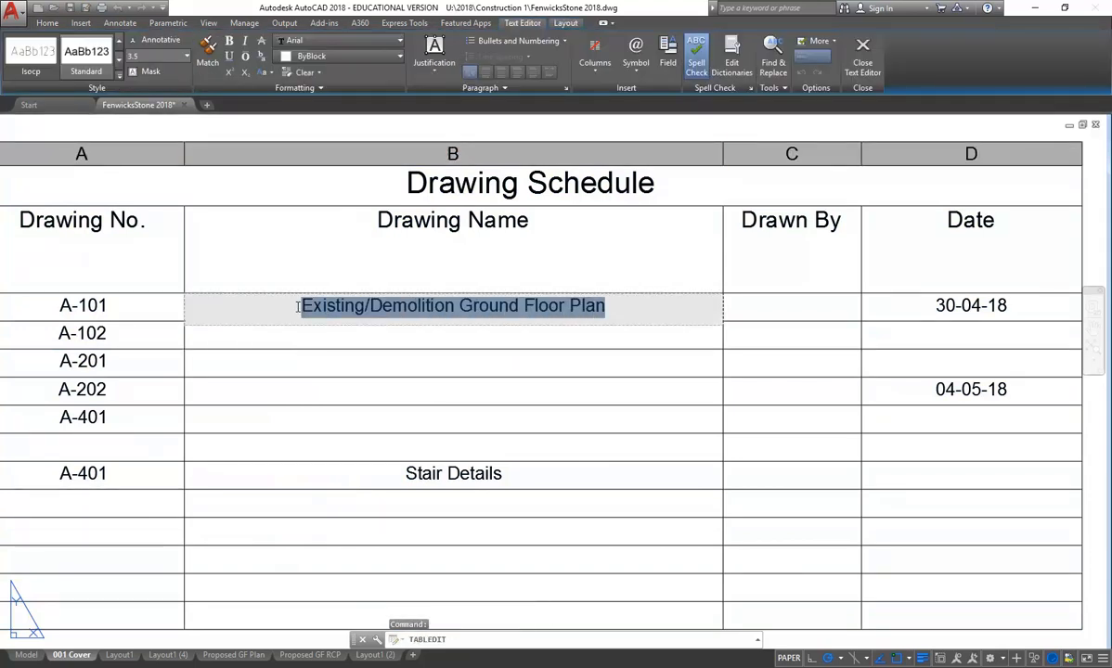
Paste the copied name into cell B4 and change Ground to First, giving Existing/Demolition First Floor Plan.
double_click(389, 344)
double_click(461, 340)
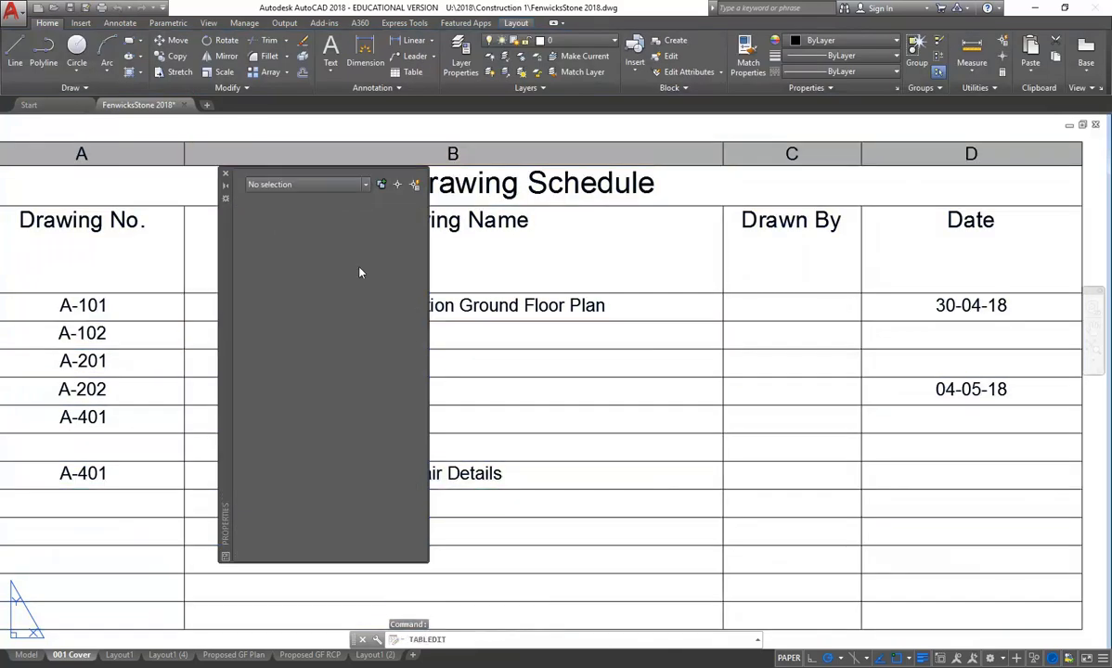
key("ctrl+v")
double_click(473, 335)
type("First")
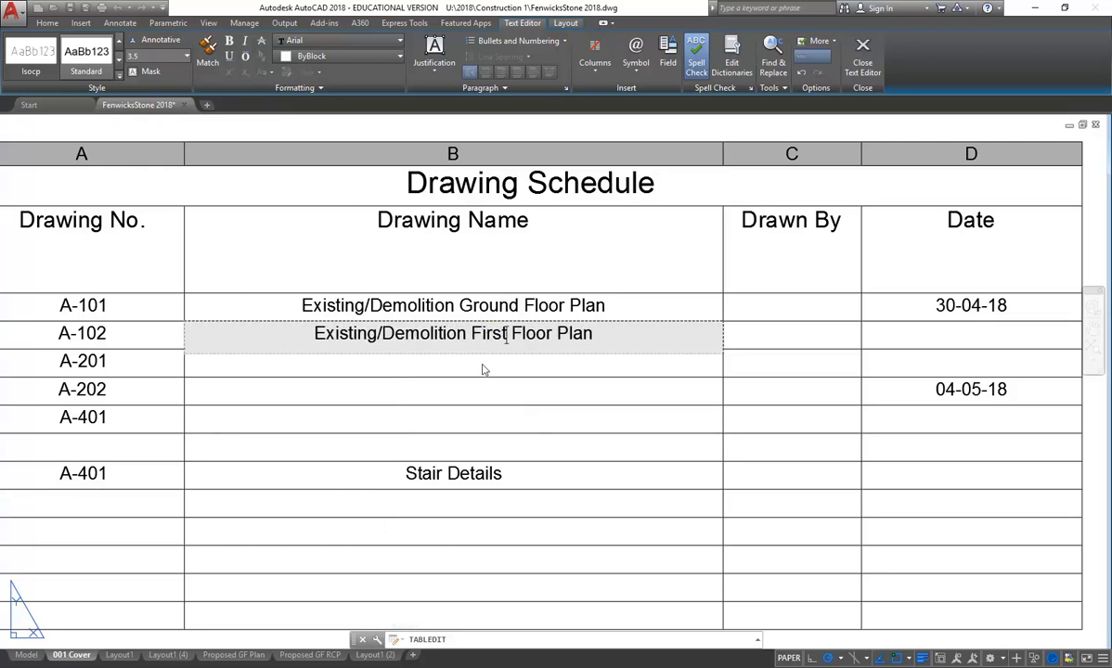
left_click(478, 379)
Enter the drafter's initials in the Drawn By cell for drawing A-101.
scroll(512, 332, "down", 3)
middle_click_drag(513, 330, 411, 320)
scroll(540, 306, "up", 3)
double_click(591, 325)
double_click(603, 306)
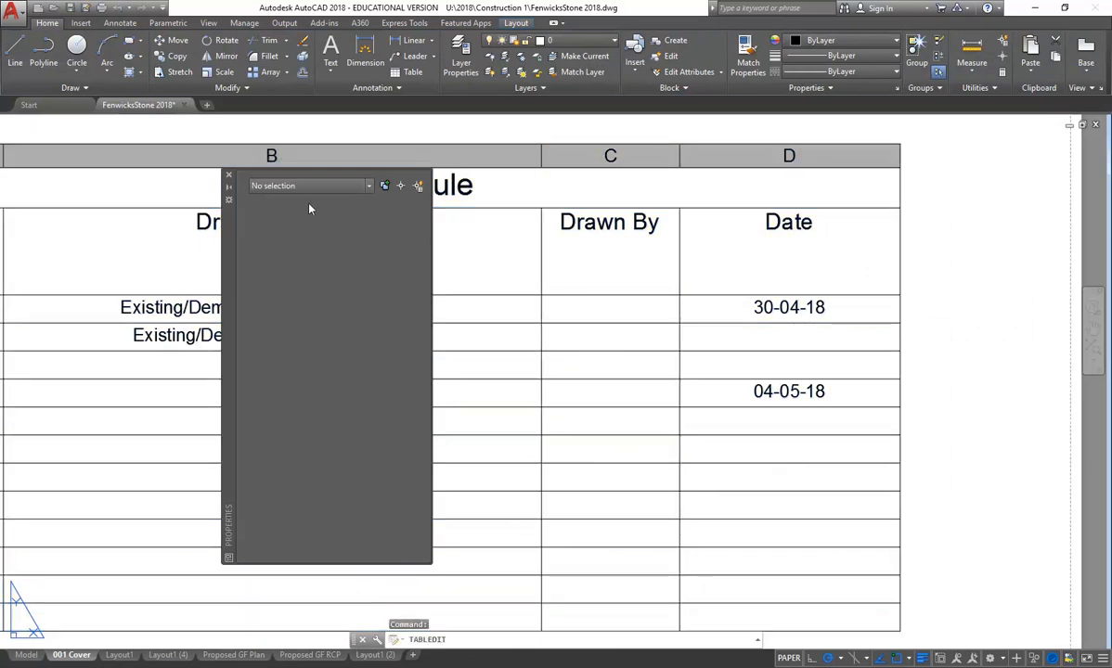
left_click(230, 176)
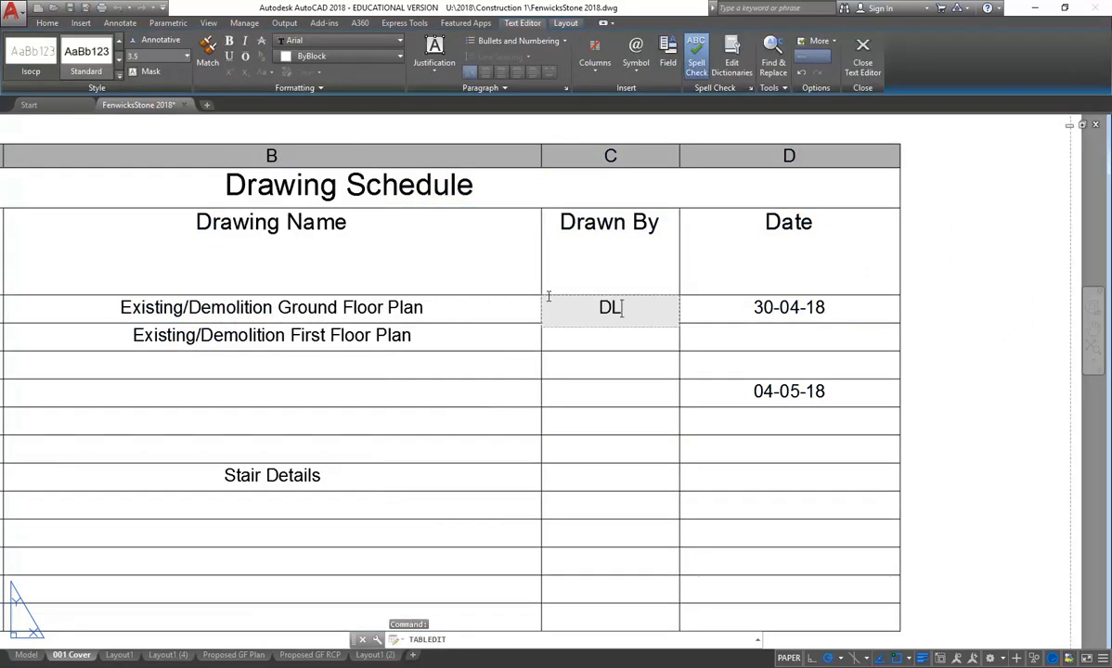
left_click(591, 363)
Check the drawing requirements in the assessment PDF in Acrobat Reader, then return to AutoCAD and review the whole cover sheet.
scroll(591, 363, "down", 3)
scroll(424, 306, "up", 2)
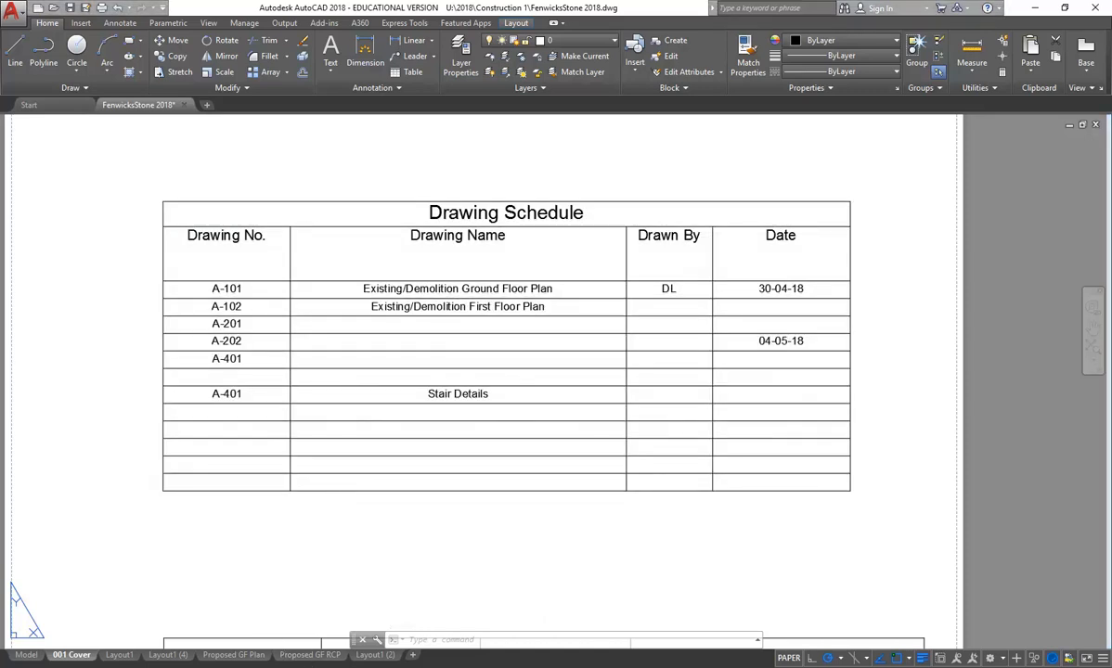
mouse_move(422, 559)
left_click(405, 626)
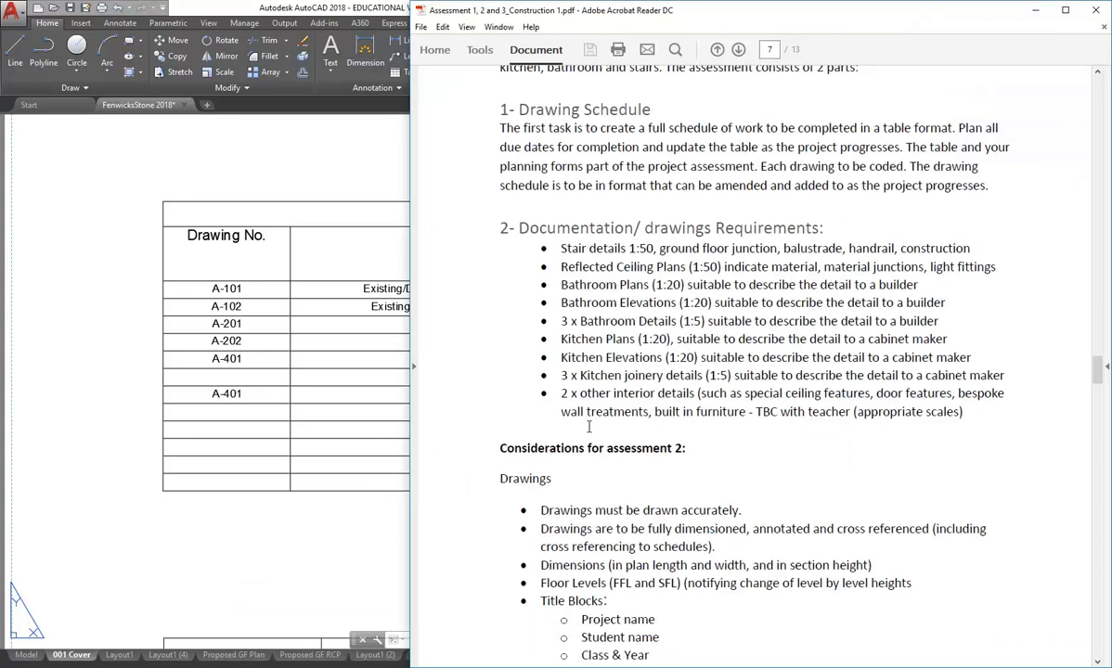
left_click(206, 499)
scroll(298, 382, "down", 3)
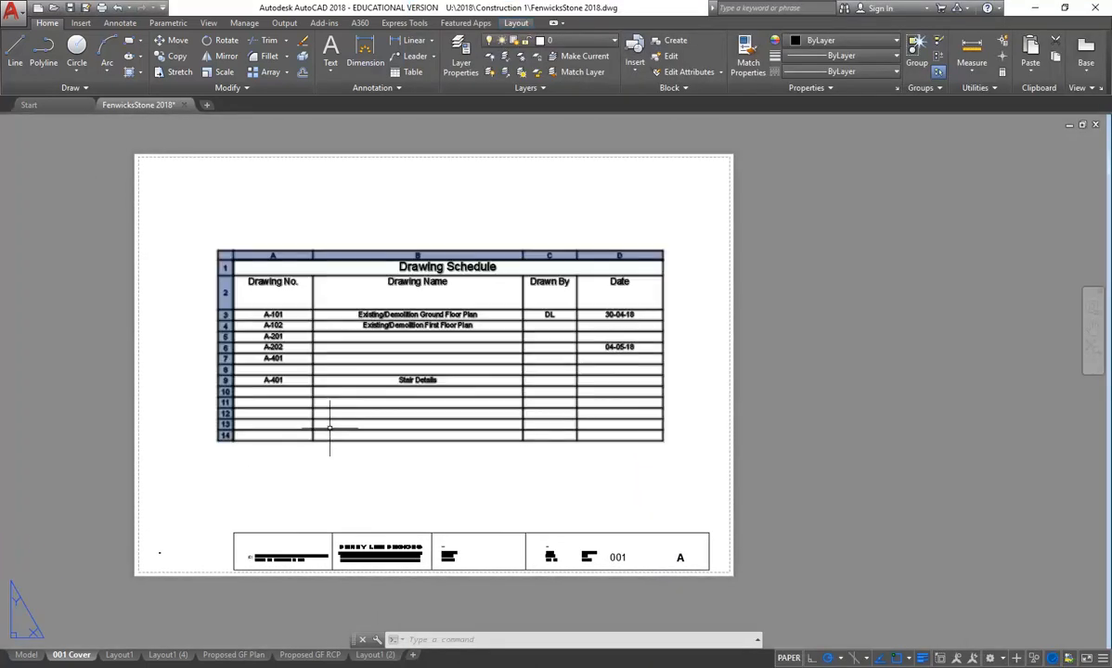
middle_click_drag(354, 446, 365, 450)
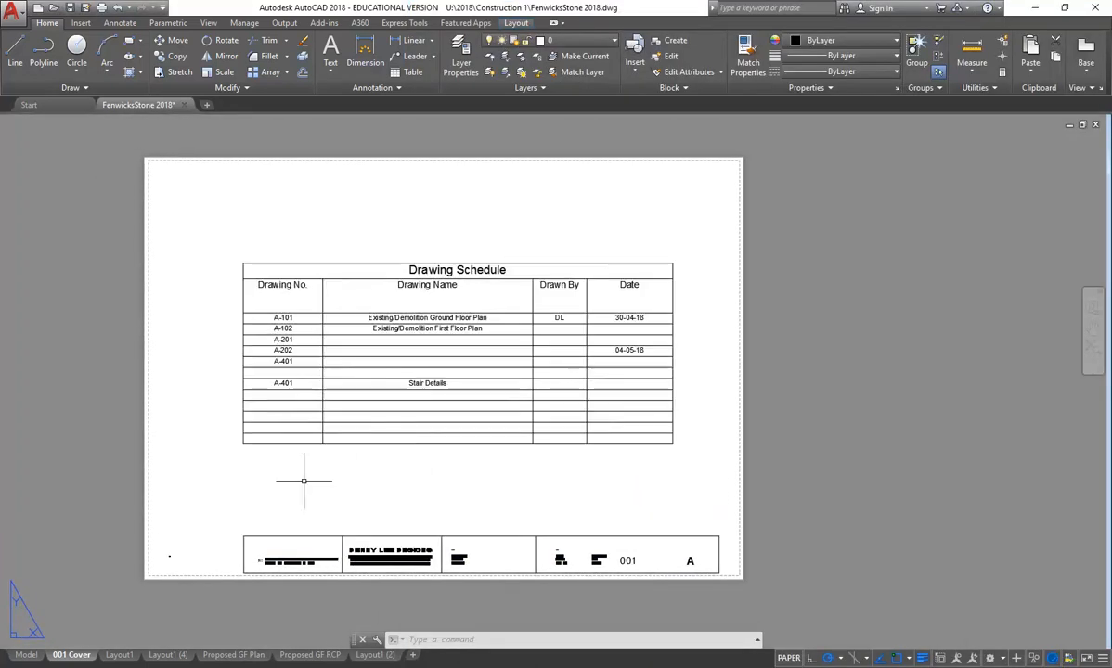